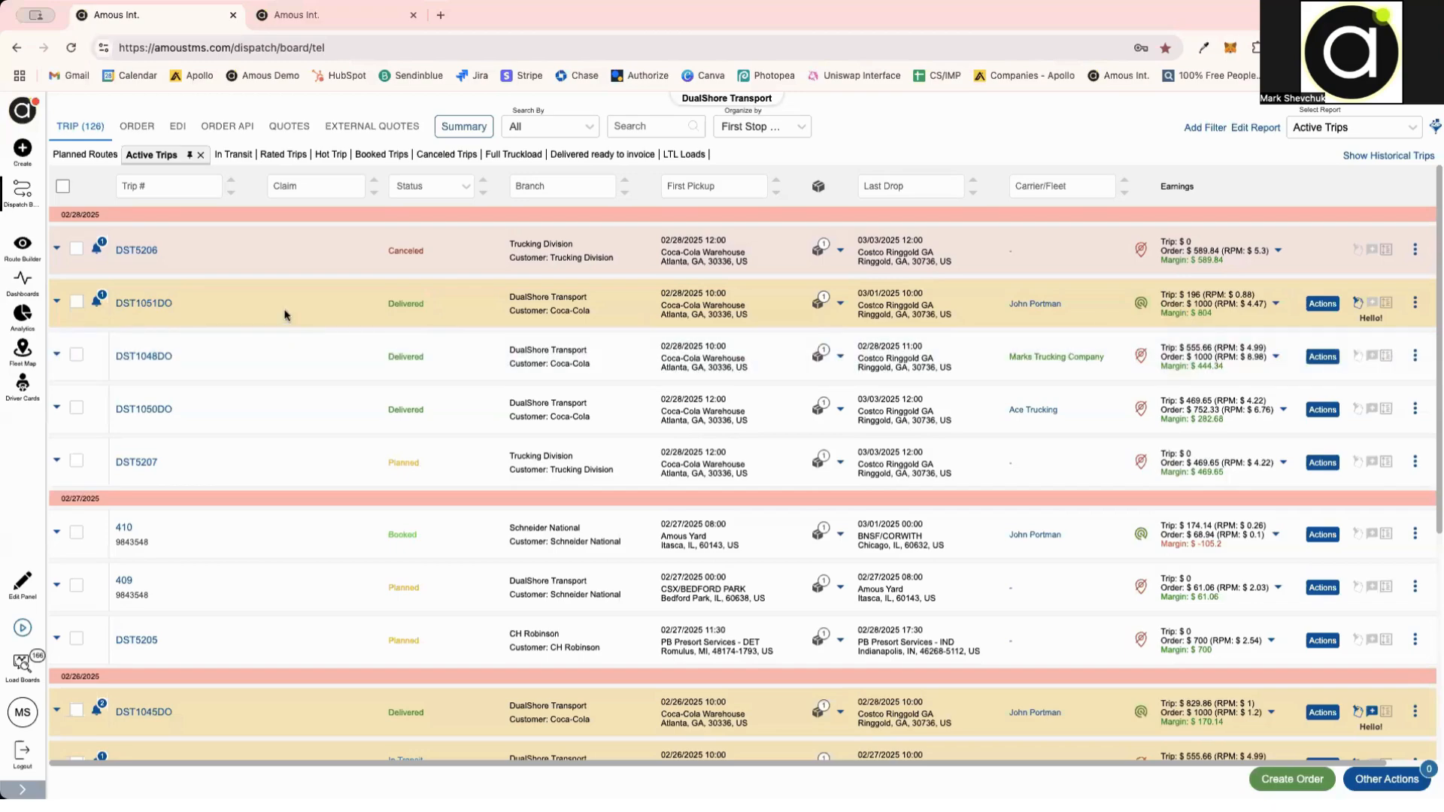
Step: Open the highlighted delivered Coca-Cola trip picking up 02/28/2025 10:00 and review its total distance, RPM, route margin and completed pickup
left_click(143, 304)
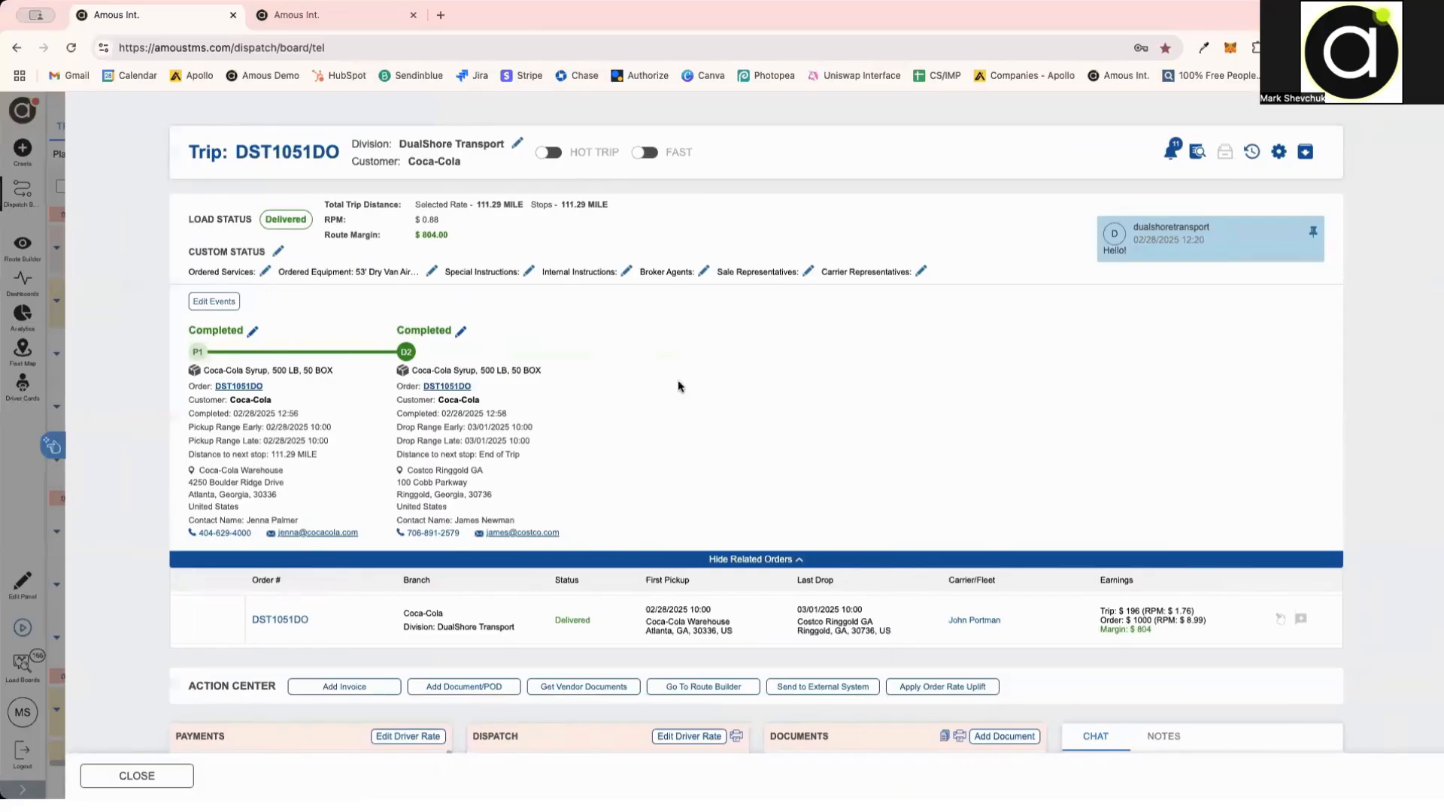
left_click_drag(325, 220, 473, 239)
left_click(496, 285)
Step: Review the trip and customer totals in the trip's driver rate, and close both the rate and the trip details
scroll(684, 478, "down", 4)
left_click(685, 456)
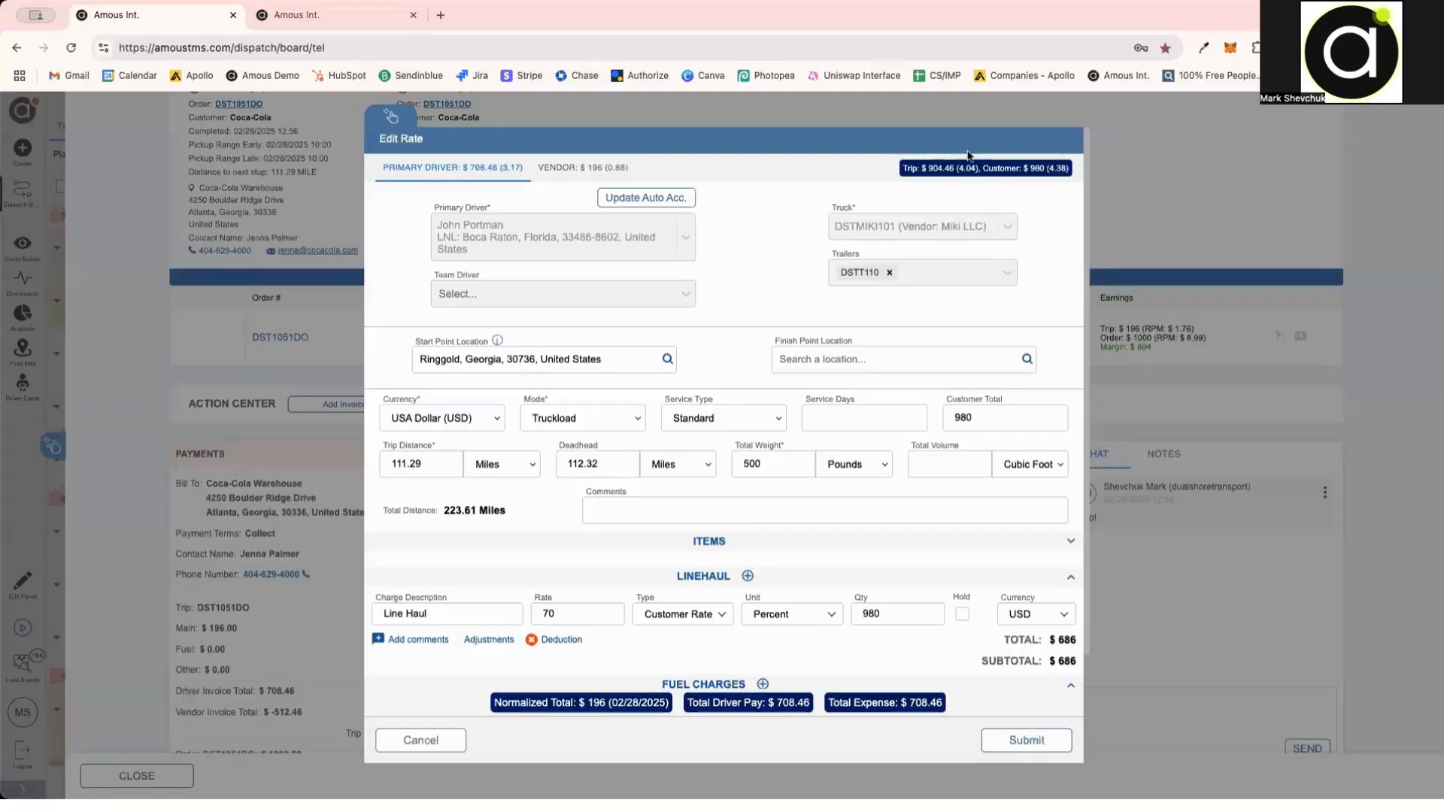
left_click_drag(927, 165, 975, 167)
left_click(461, 742)
left_click(165, 775)
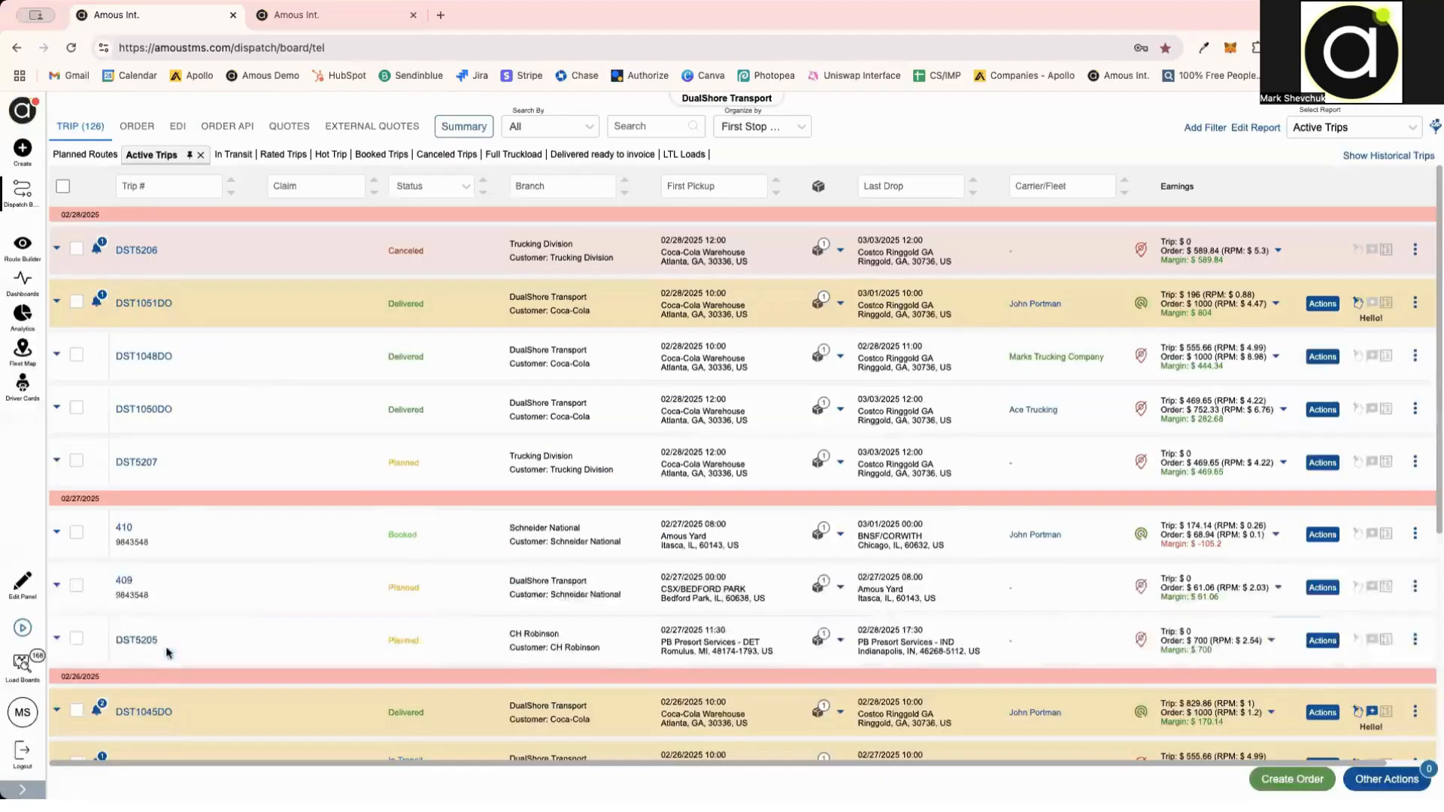
Step: Start a new order for customer Coca-Cola and fill it from the Coca-Cola Template
left_click(23, 148)
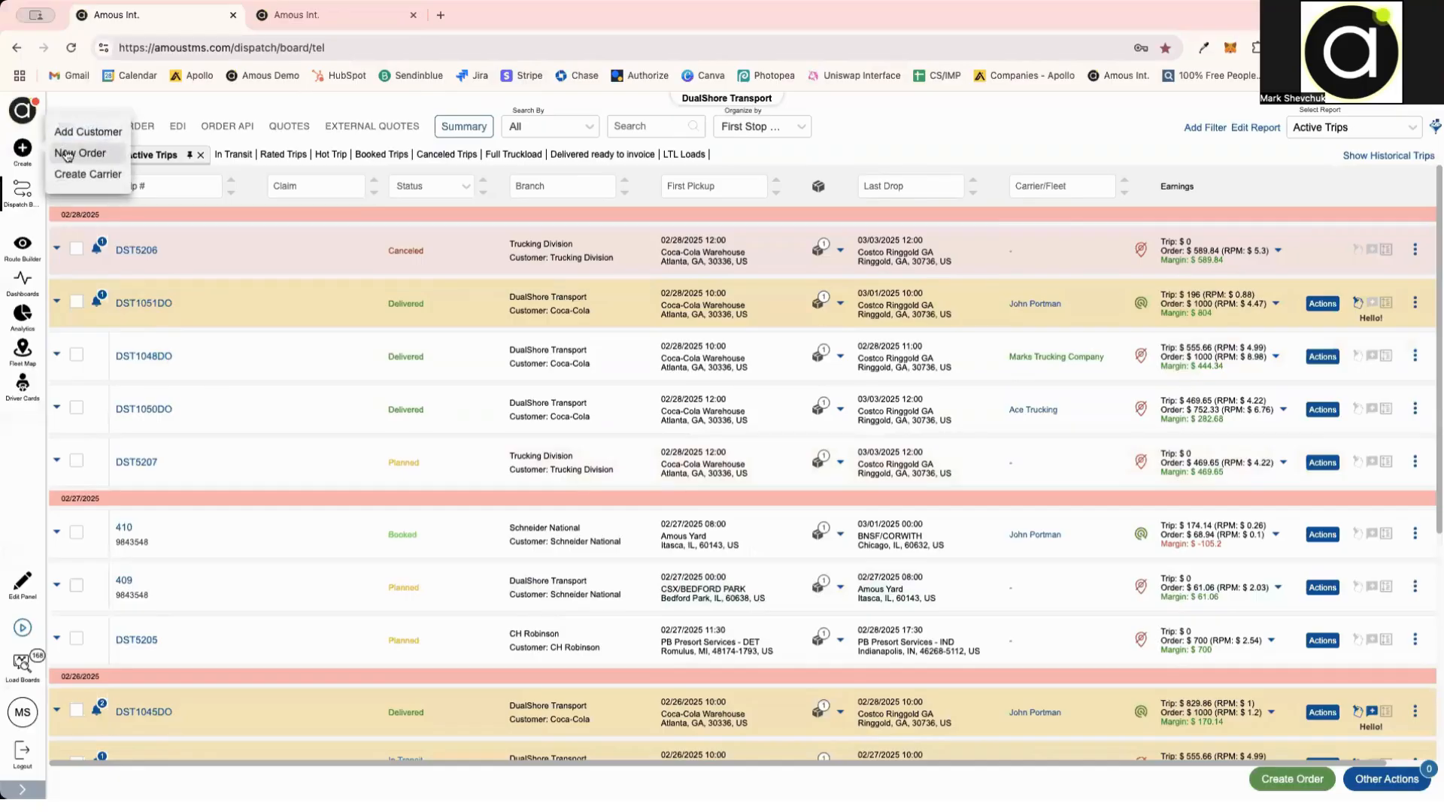
left_click(67, 154)
left_click(87, 164)
type("coca")
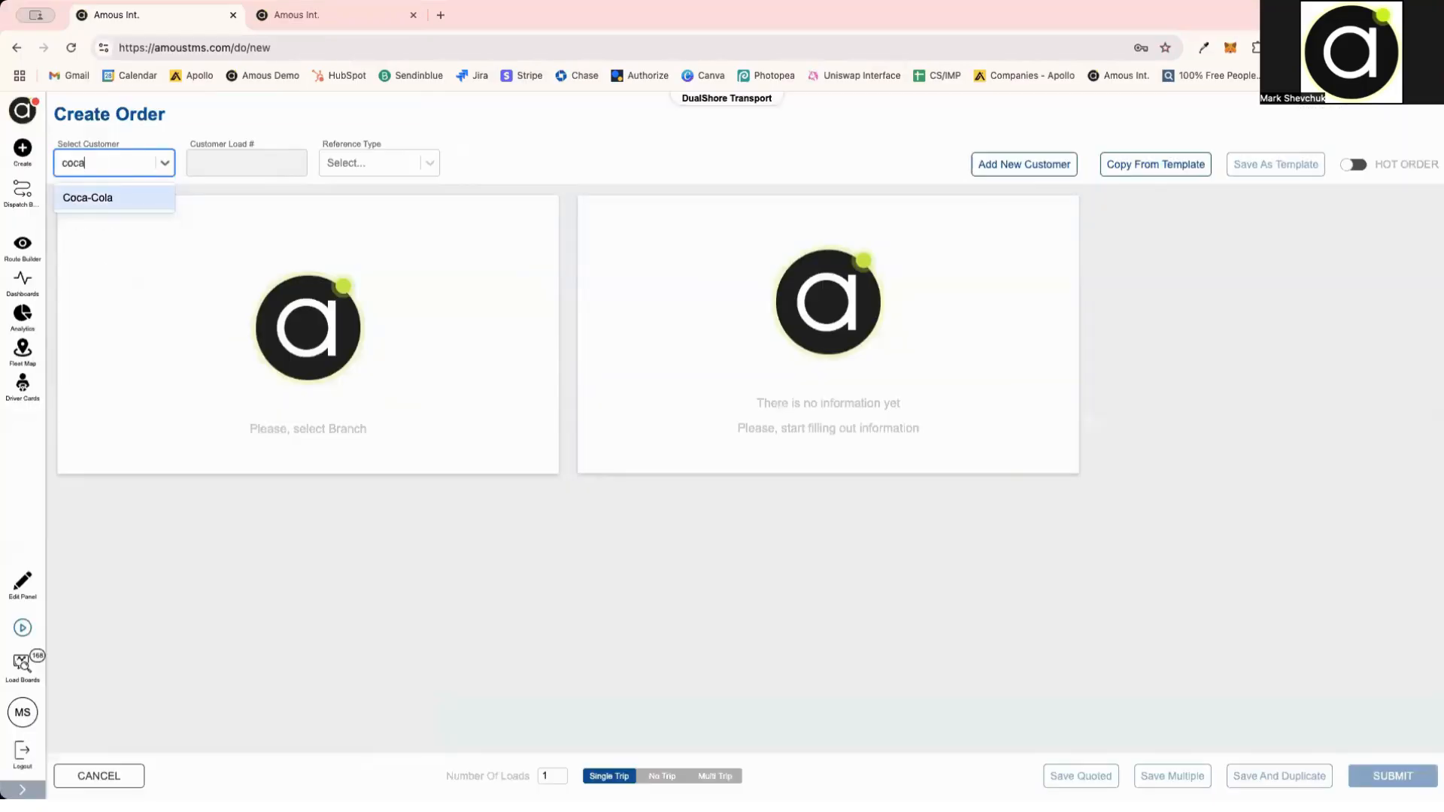
left_click(96, 198)
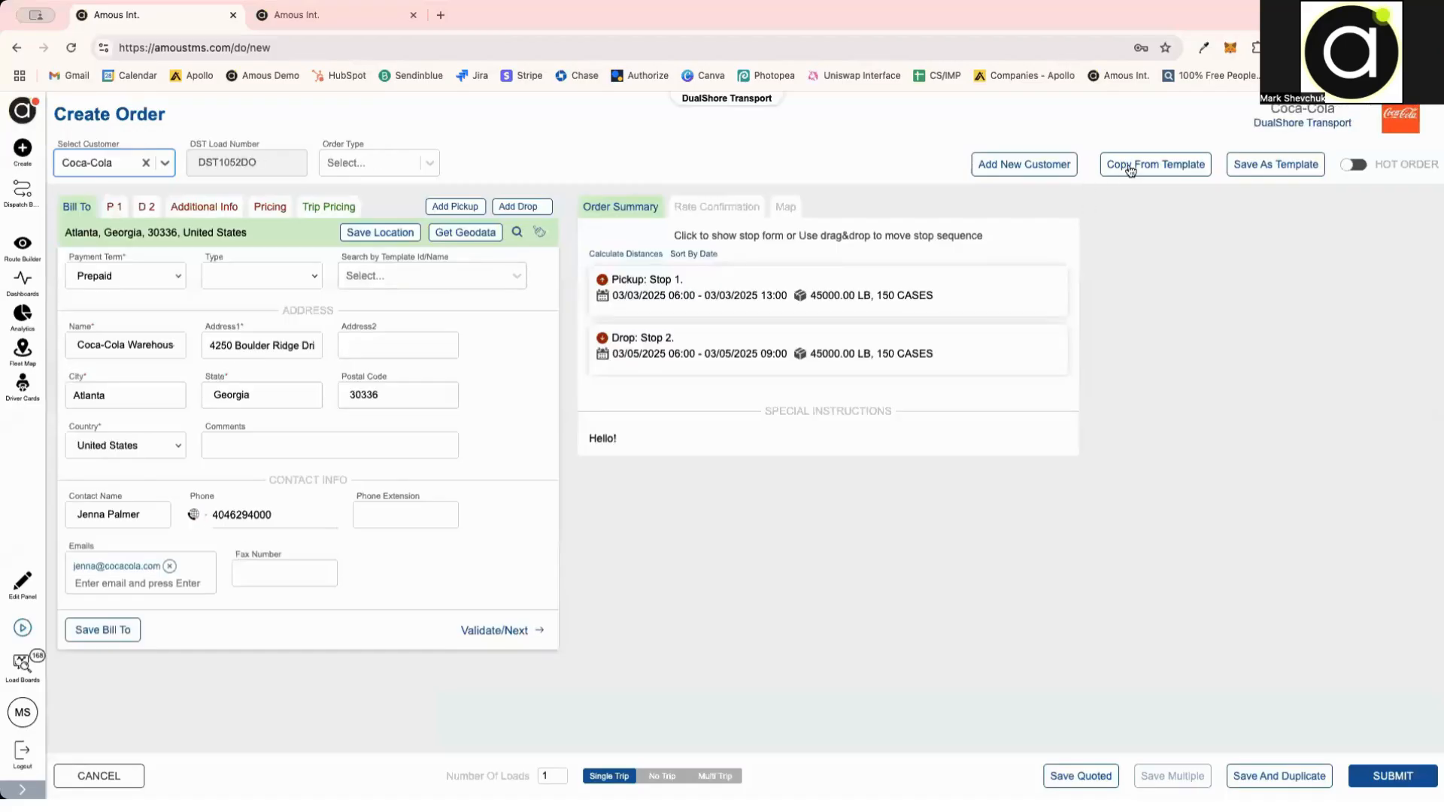
left_click(1130, 166)
left_click(594, 518)
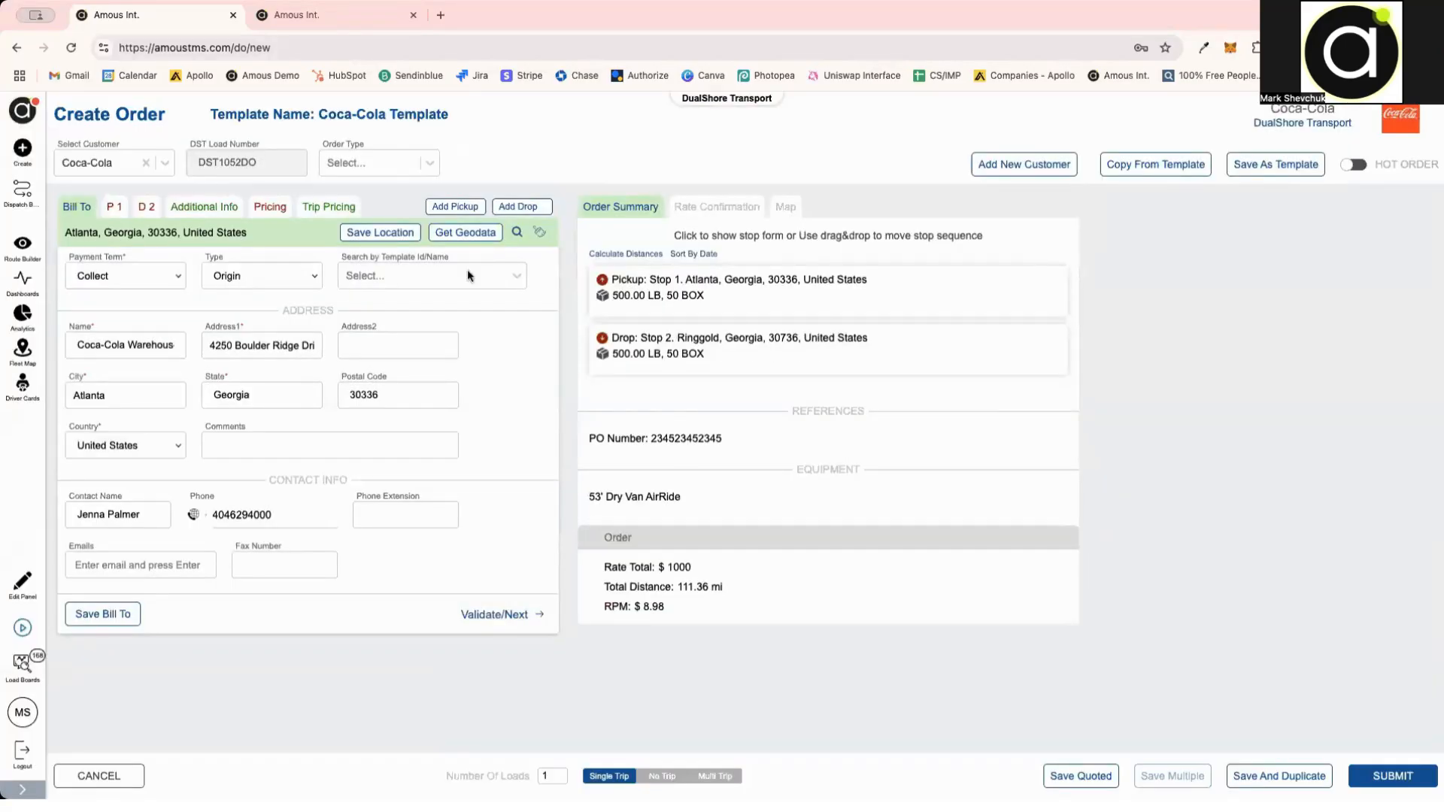
Step: Review the new order's pricing, checking its rate total, total distance and RPM
left_click(267, 206)
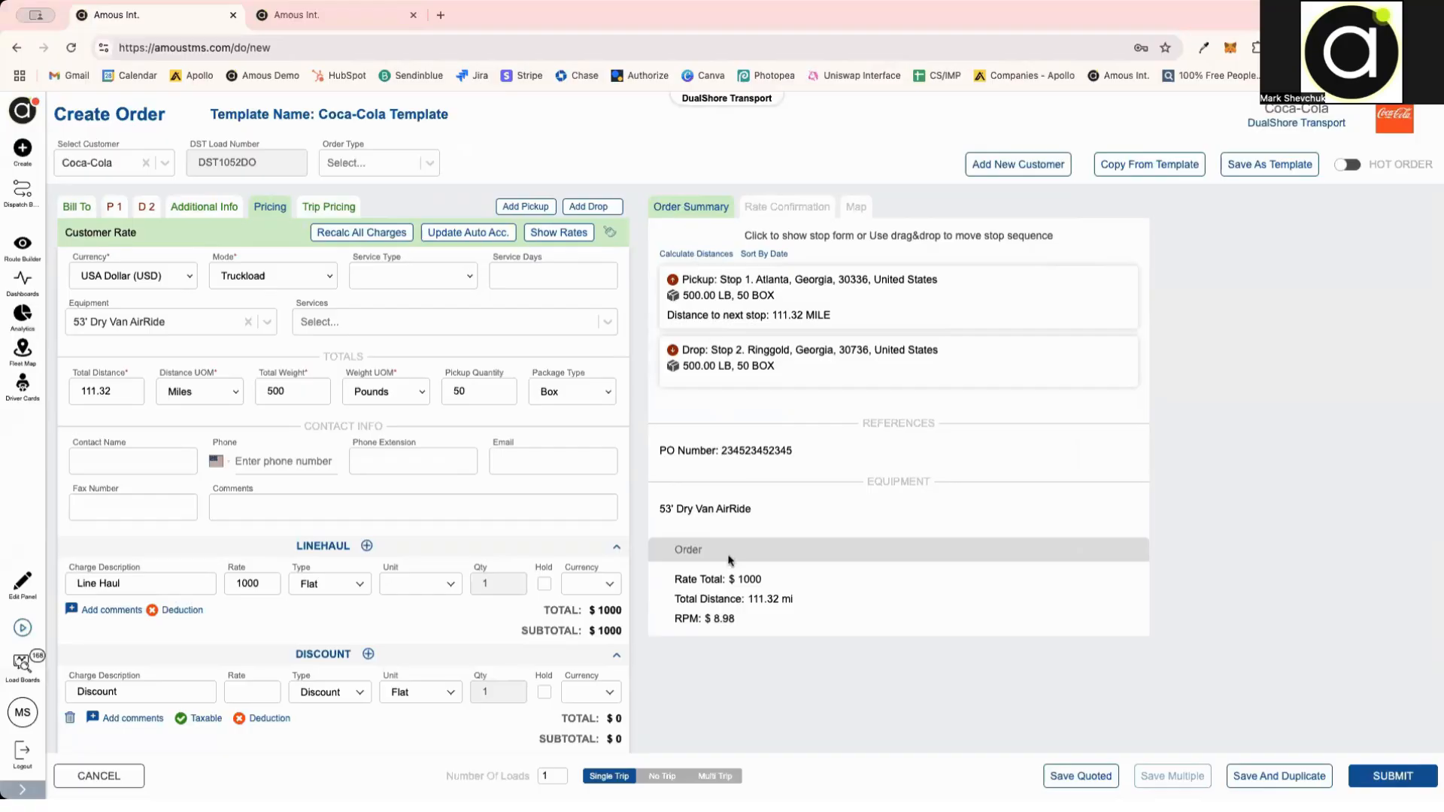
left_click_drag(673, 579, 764, 578)
left_click_drag(674, 599, 793, 599)
left_click_drag(119, 391, 78, 391)
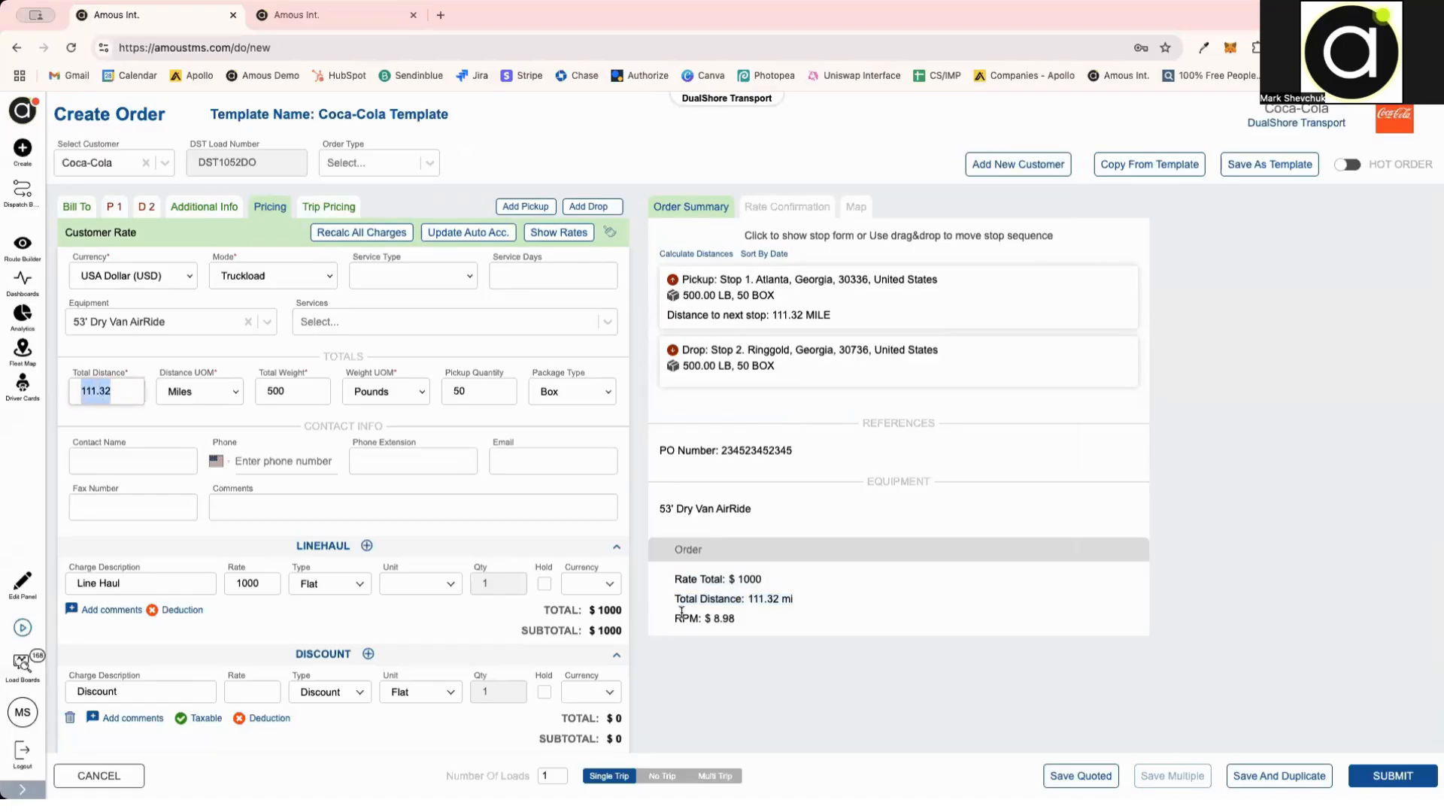
left_click_drag(675, 618, 744, 622)
left_click(746, 623)
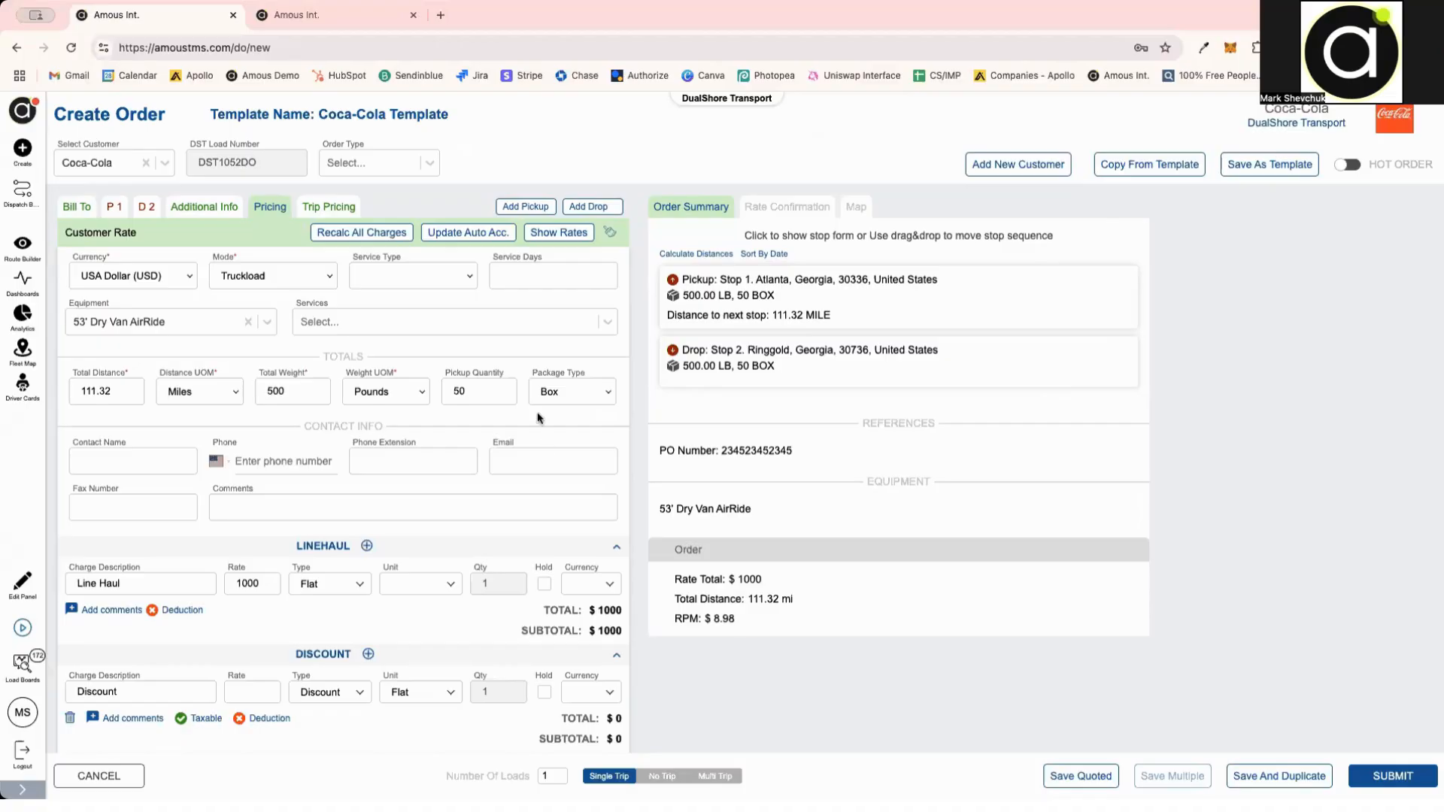
Step: Switch to the Amous Asset Pool Management account and show its fleet trailers on the trailer map
left_click(31, 117)
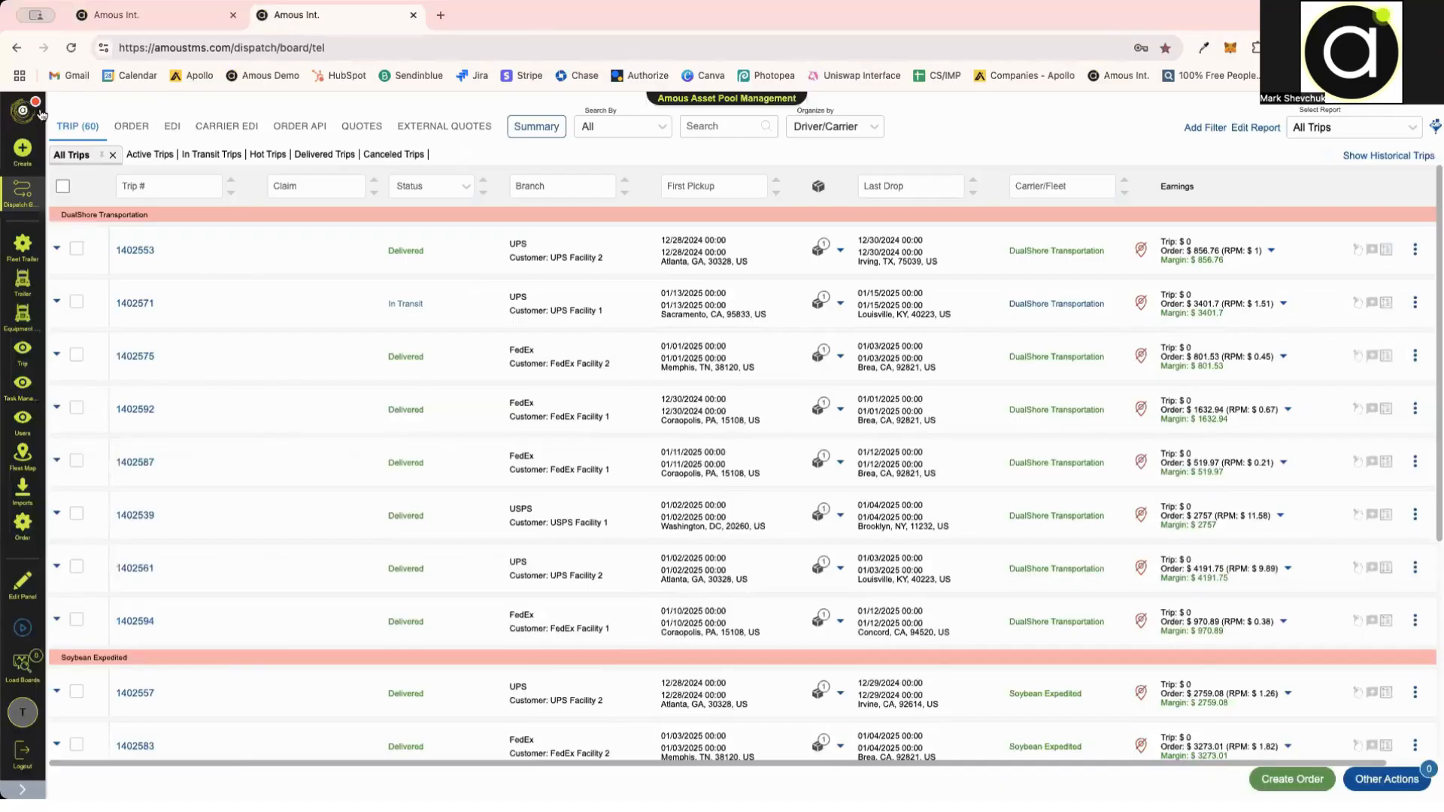
left_click(34, 113)
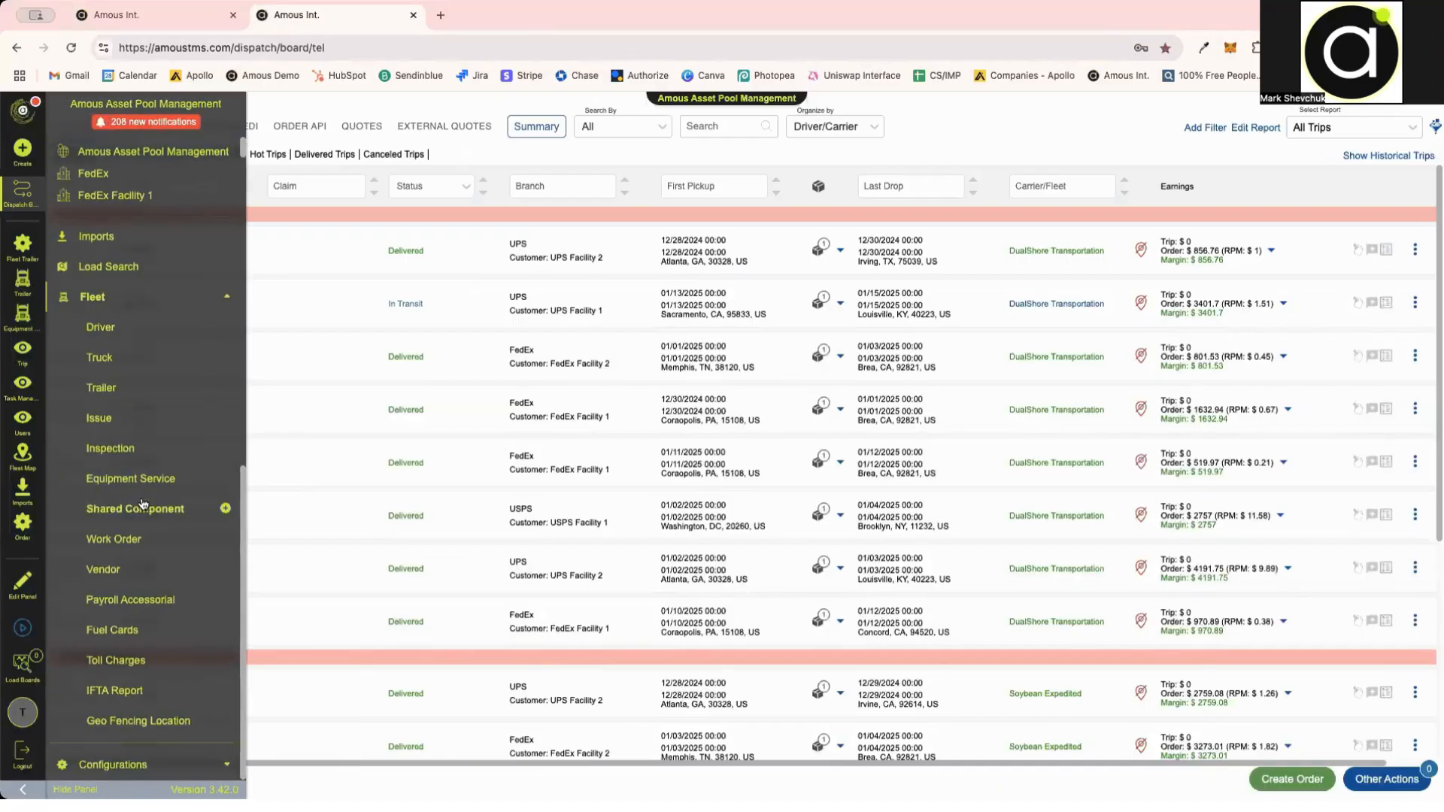
left_click(102, 389)
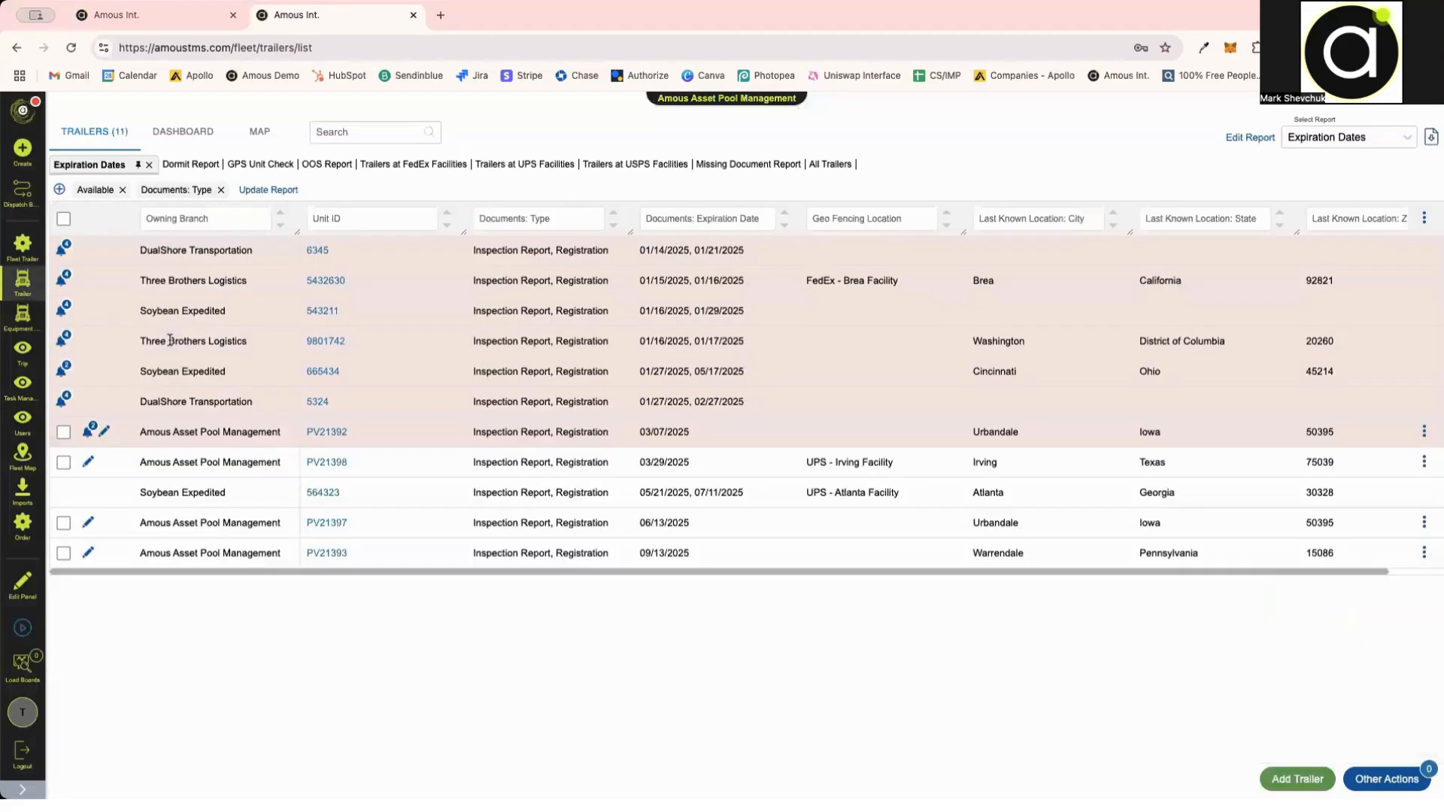
left_click(22, 111)
left_click(252, 131)
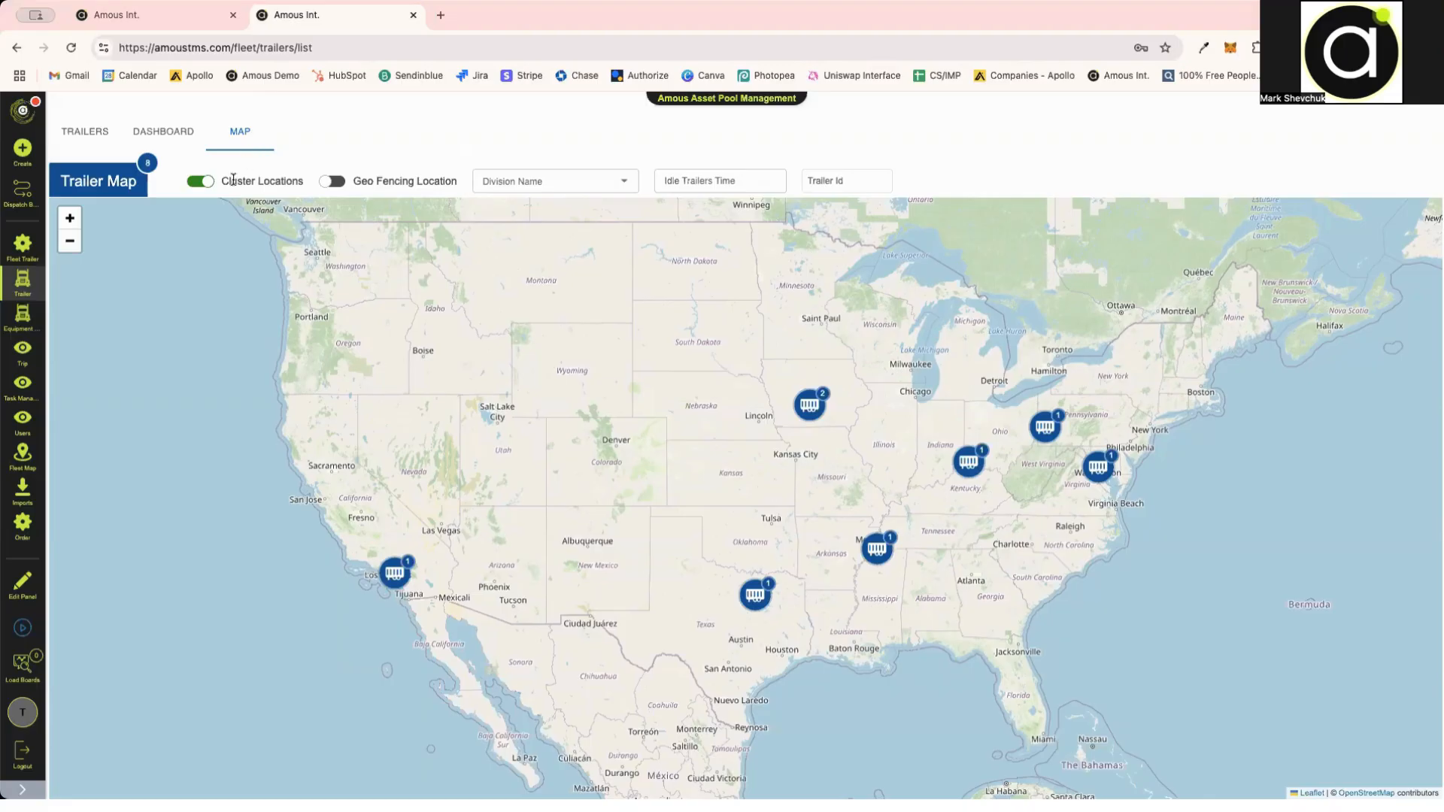
Step: View the details of trailer PV21398 near Irving, Texas, in a widened pane, and close the details and its map popup
scroll(767, 576, "up", 3)
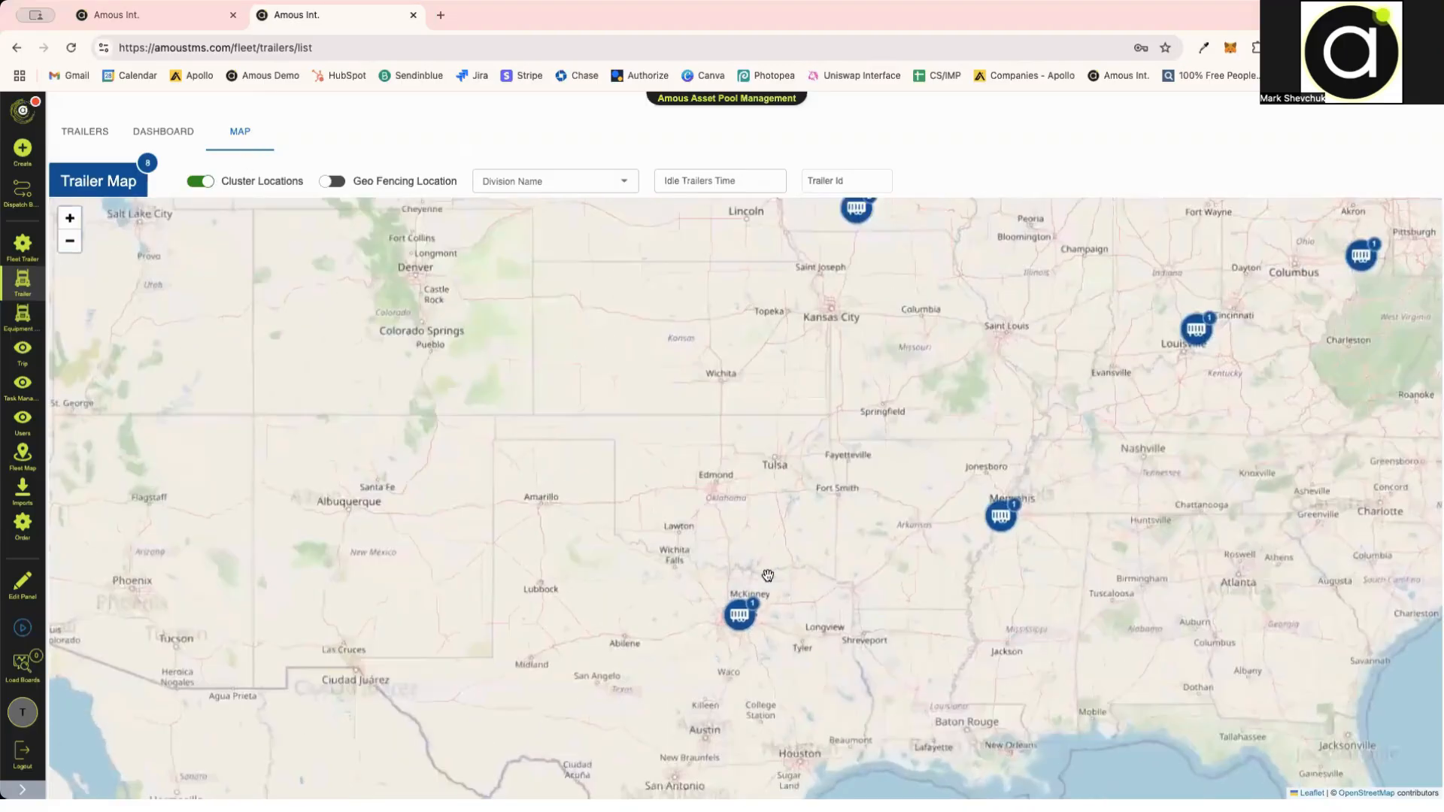
left_click(720, 654)
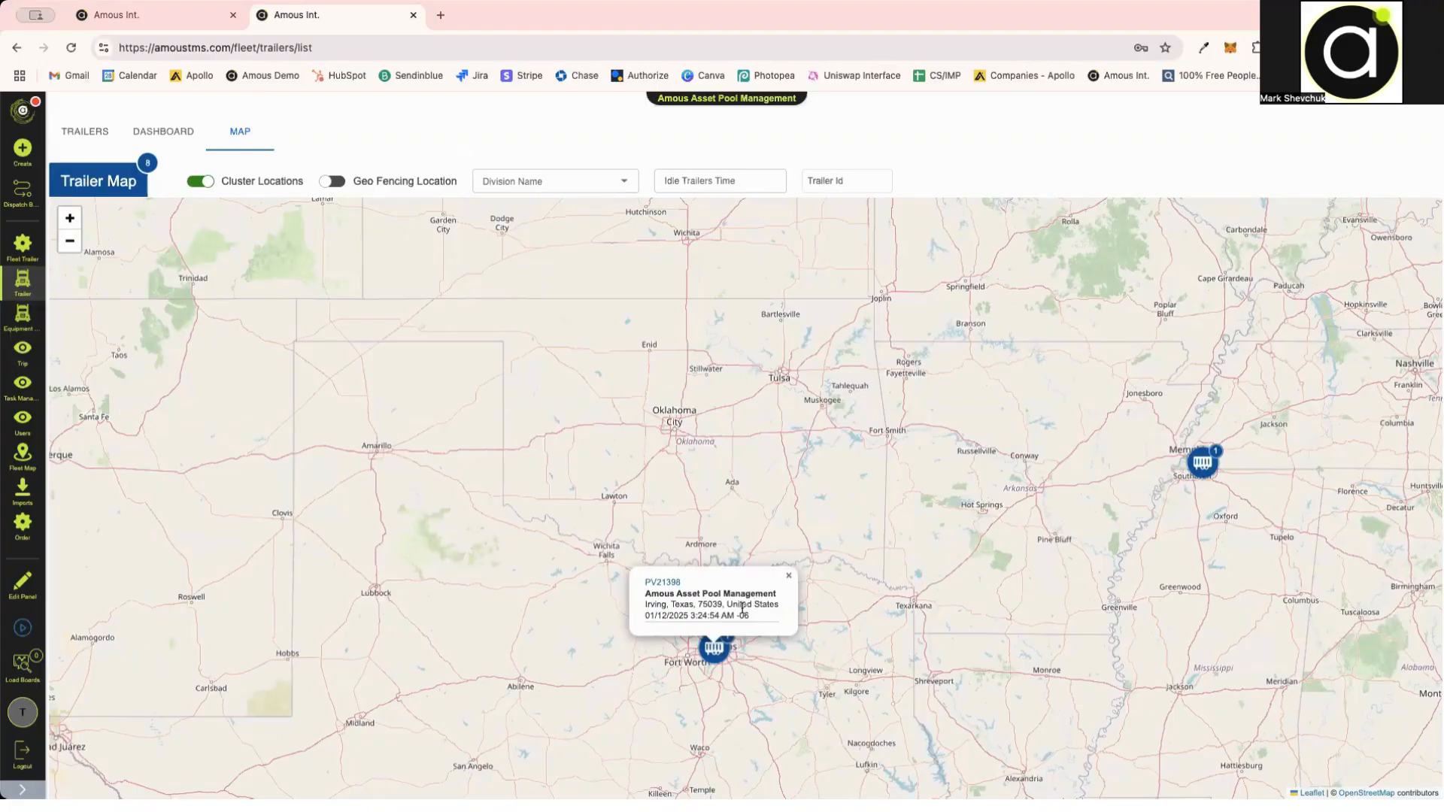
left_click(663, 583)
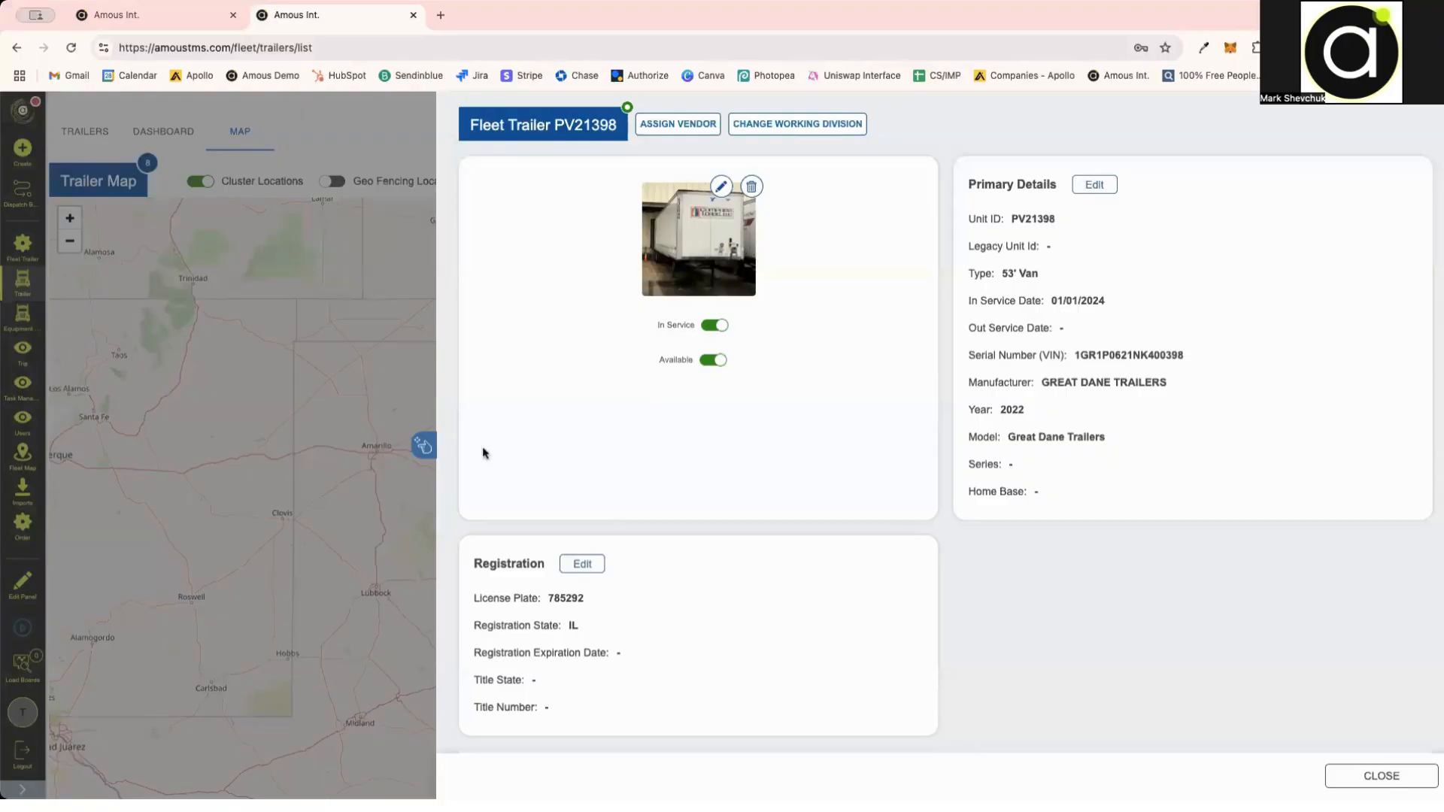
left_click_drag(425, 441, 182, 440)
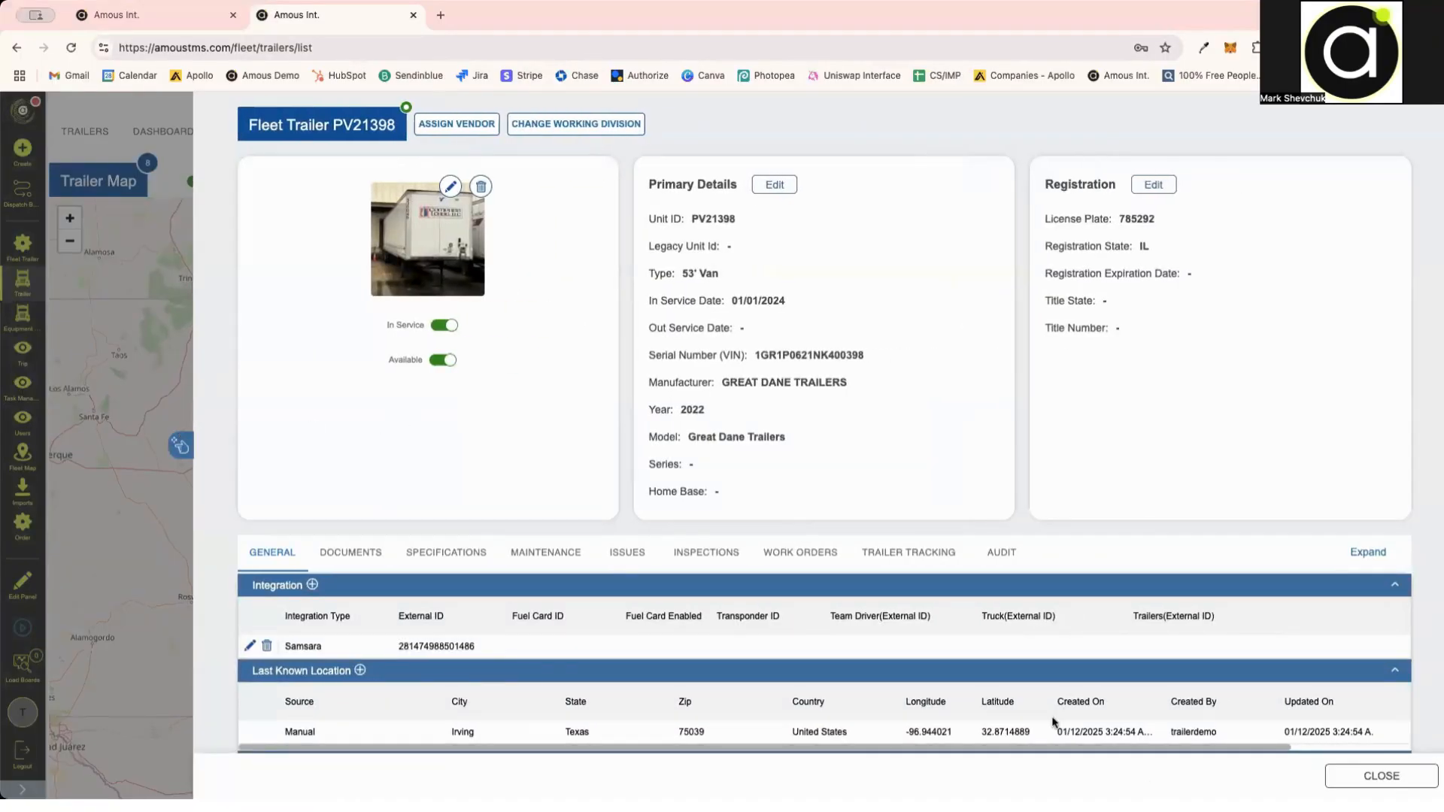
left_click(1342, 780)
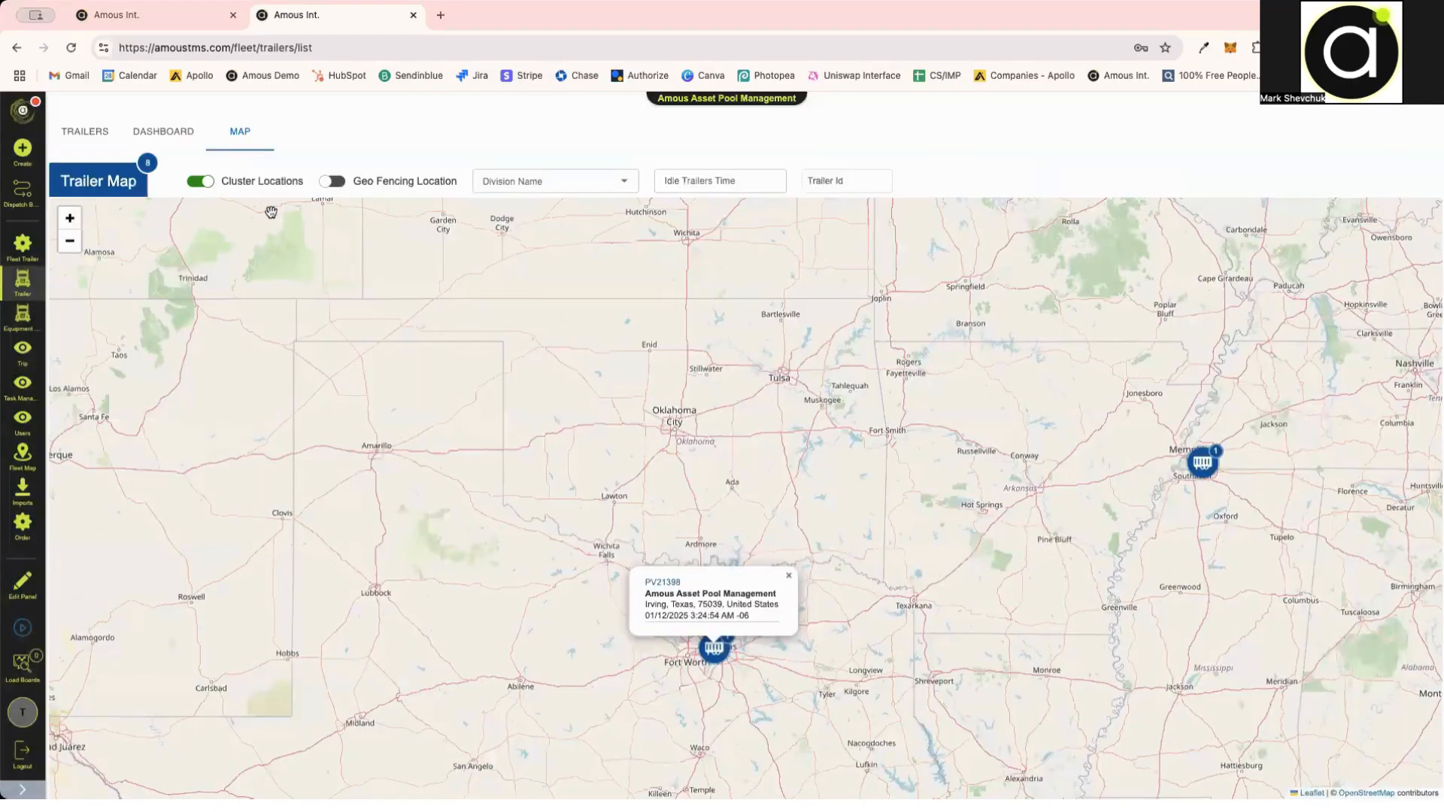
scroll(513, 398, "down", 1)
scroll(511, 412, "down", 2)
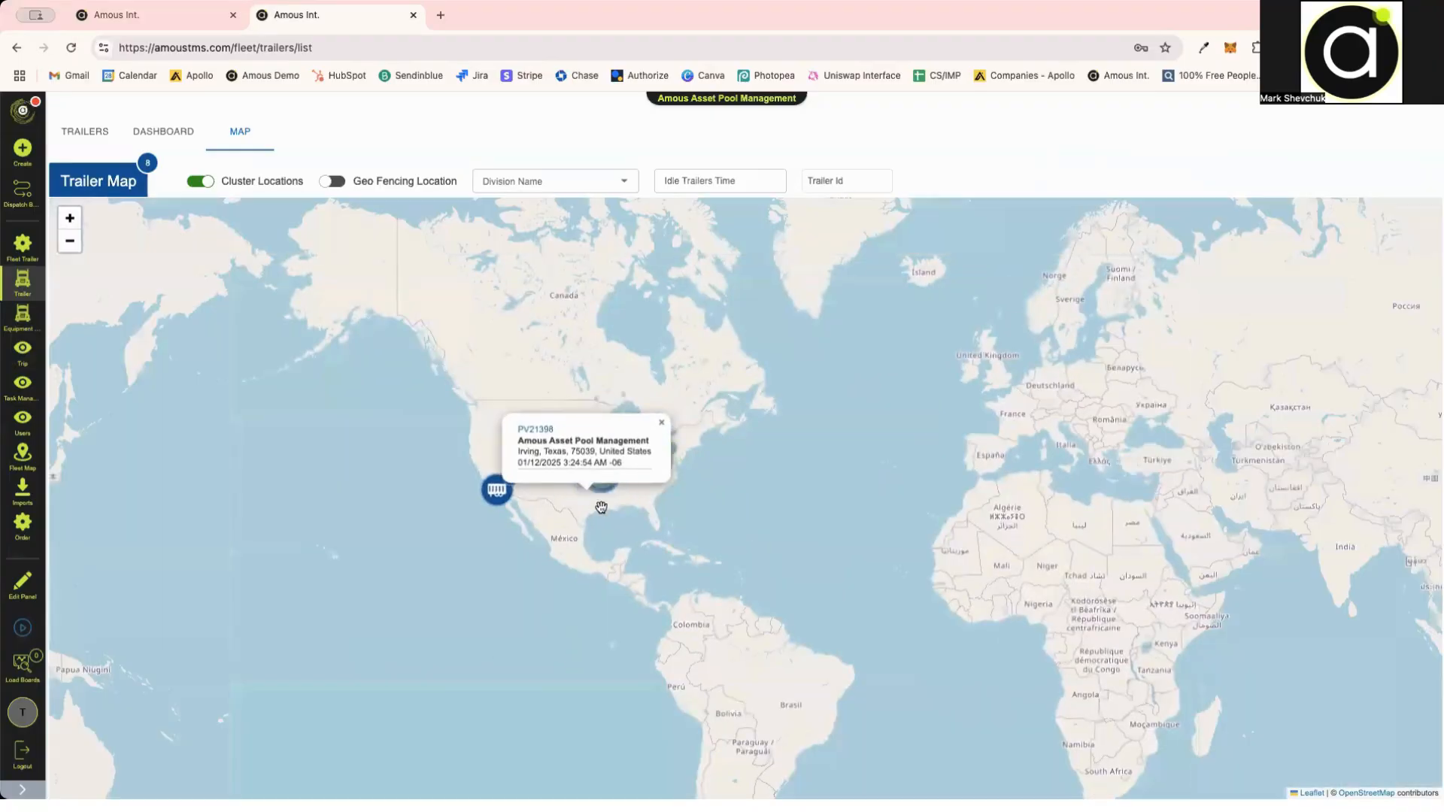
left_click(661, 422)
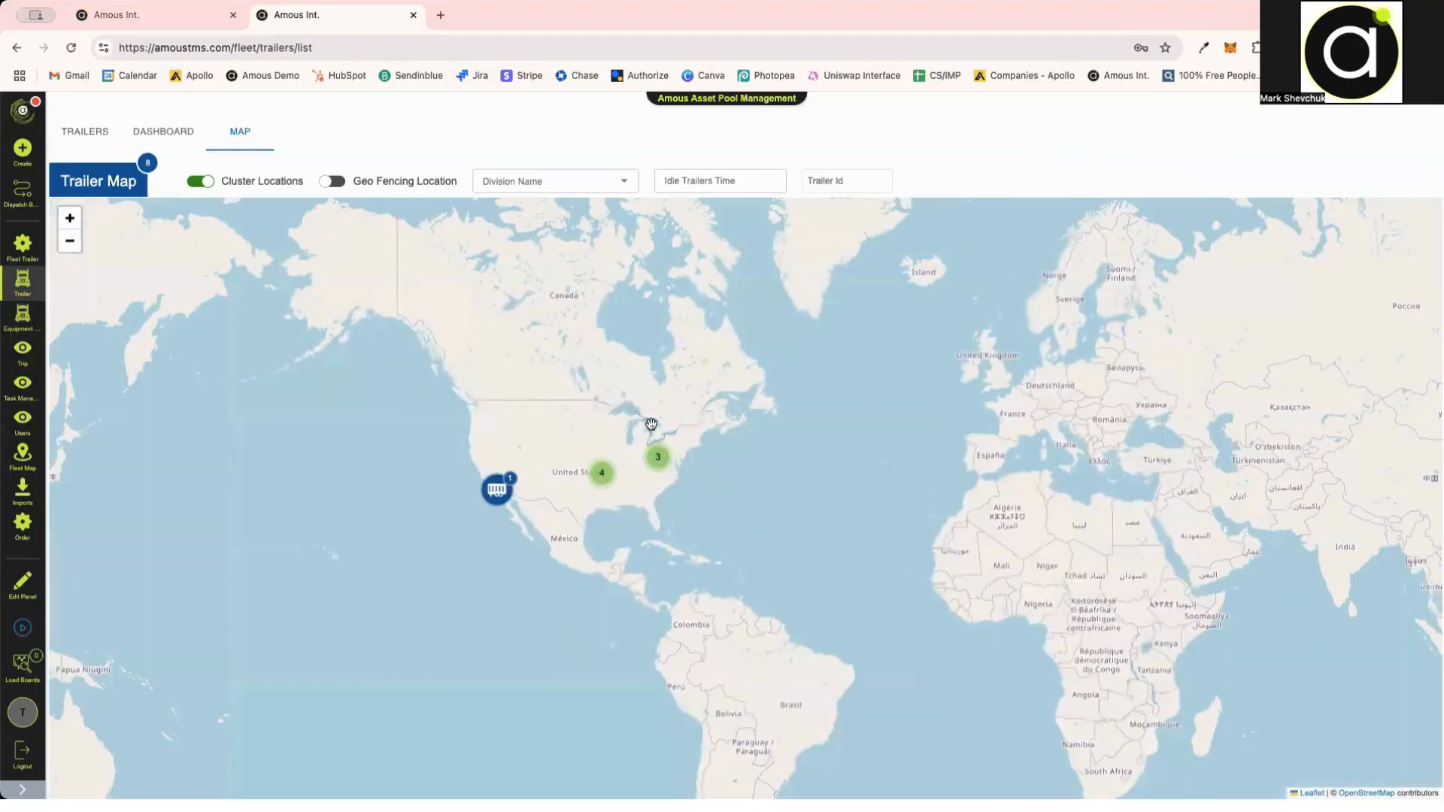
Step: Show geofencing locations on the trailer map and open the UPS - Atlanta Facility geofence near Sandy Springs
scroll(659, 464, "up", 2)
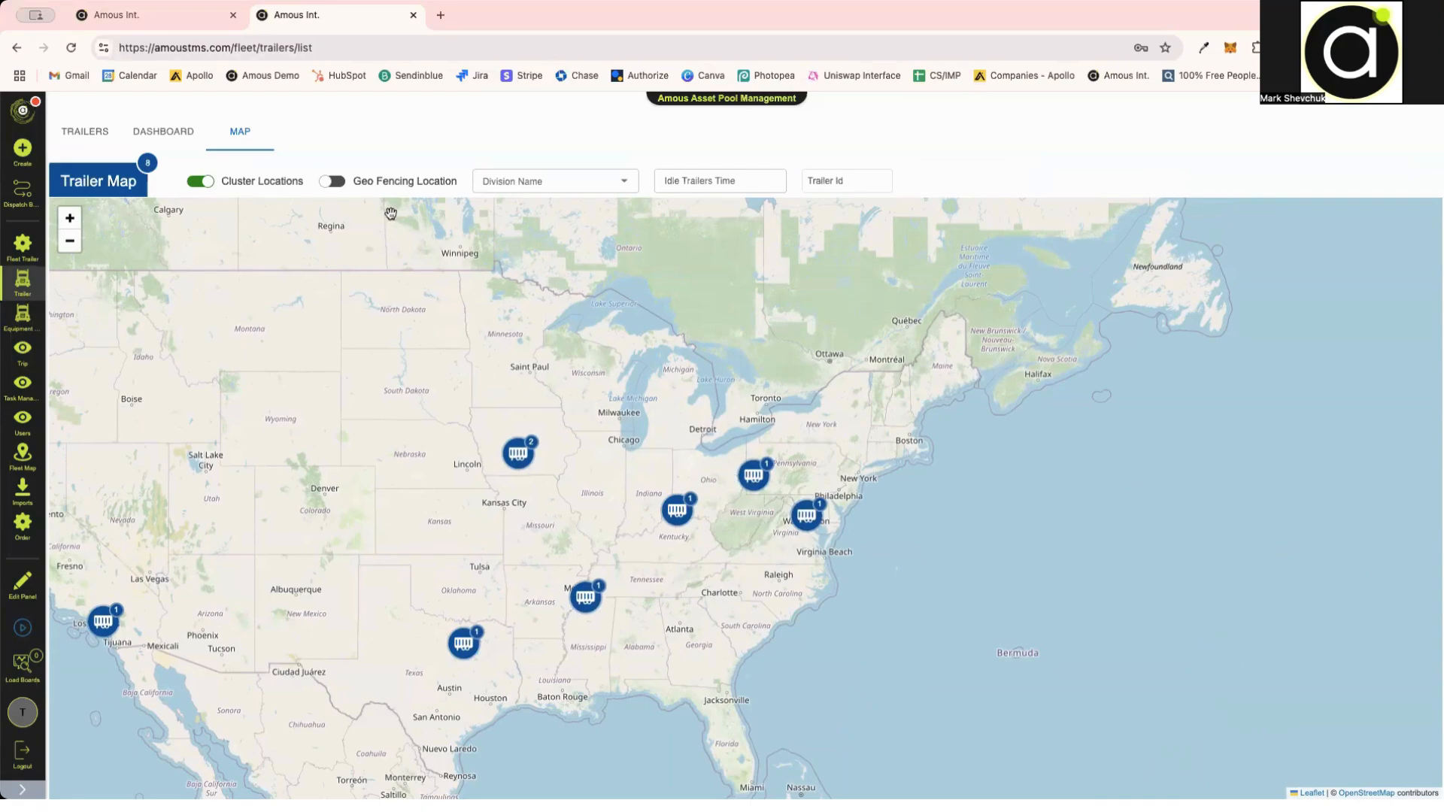
left_click(332, 181)
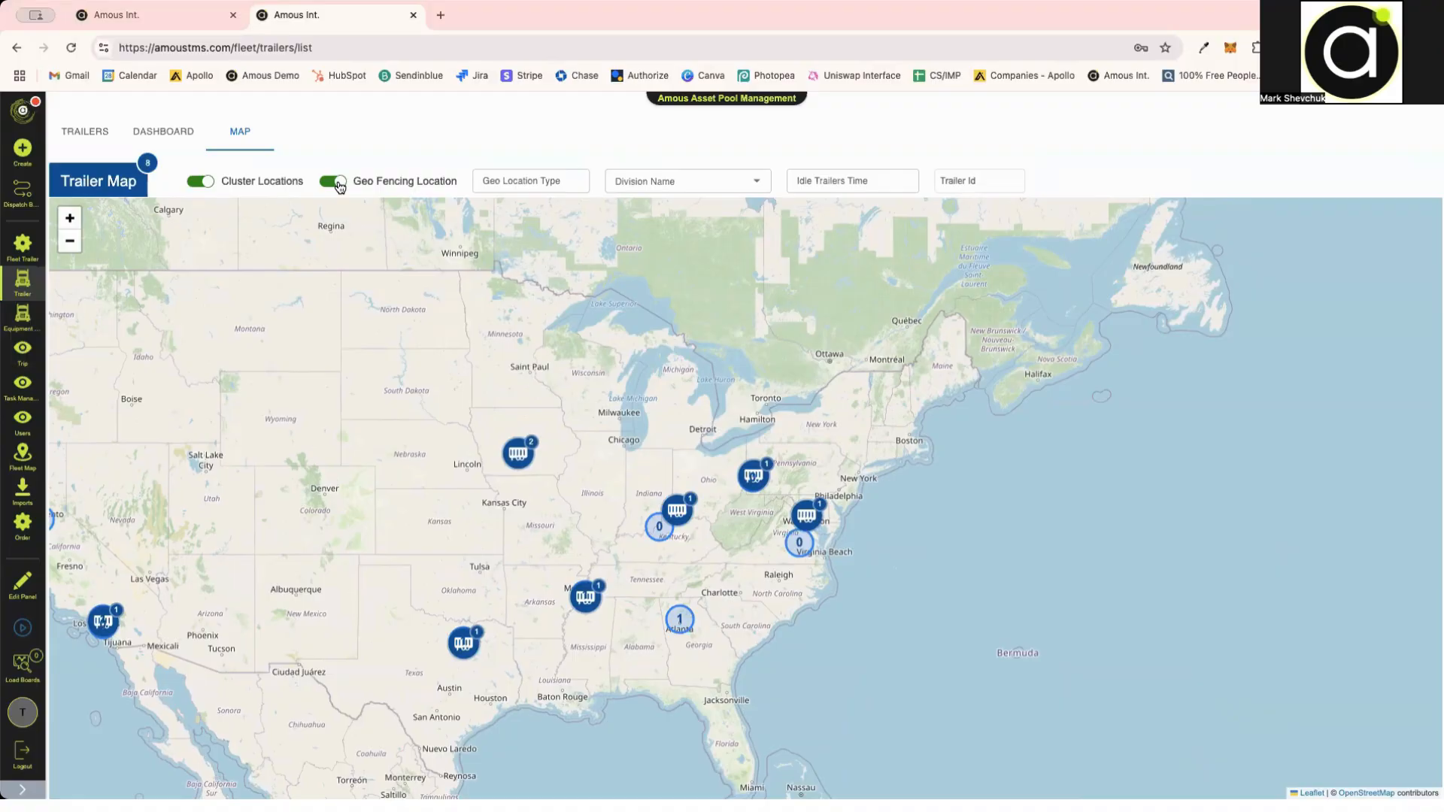
scroll(690, 630, "up", 4)
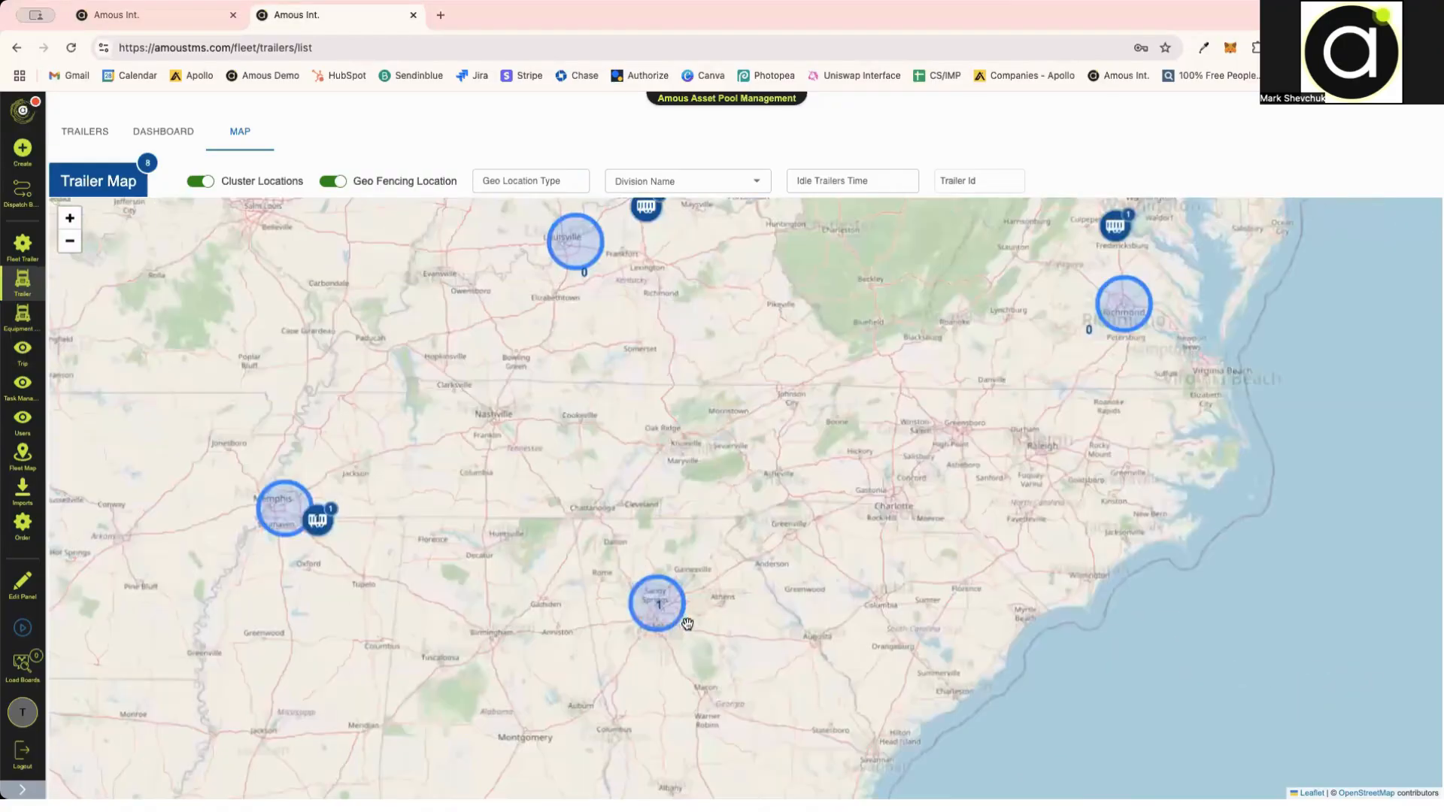
scroll(669, 601, "up", 3)
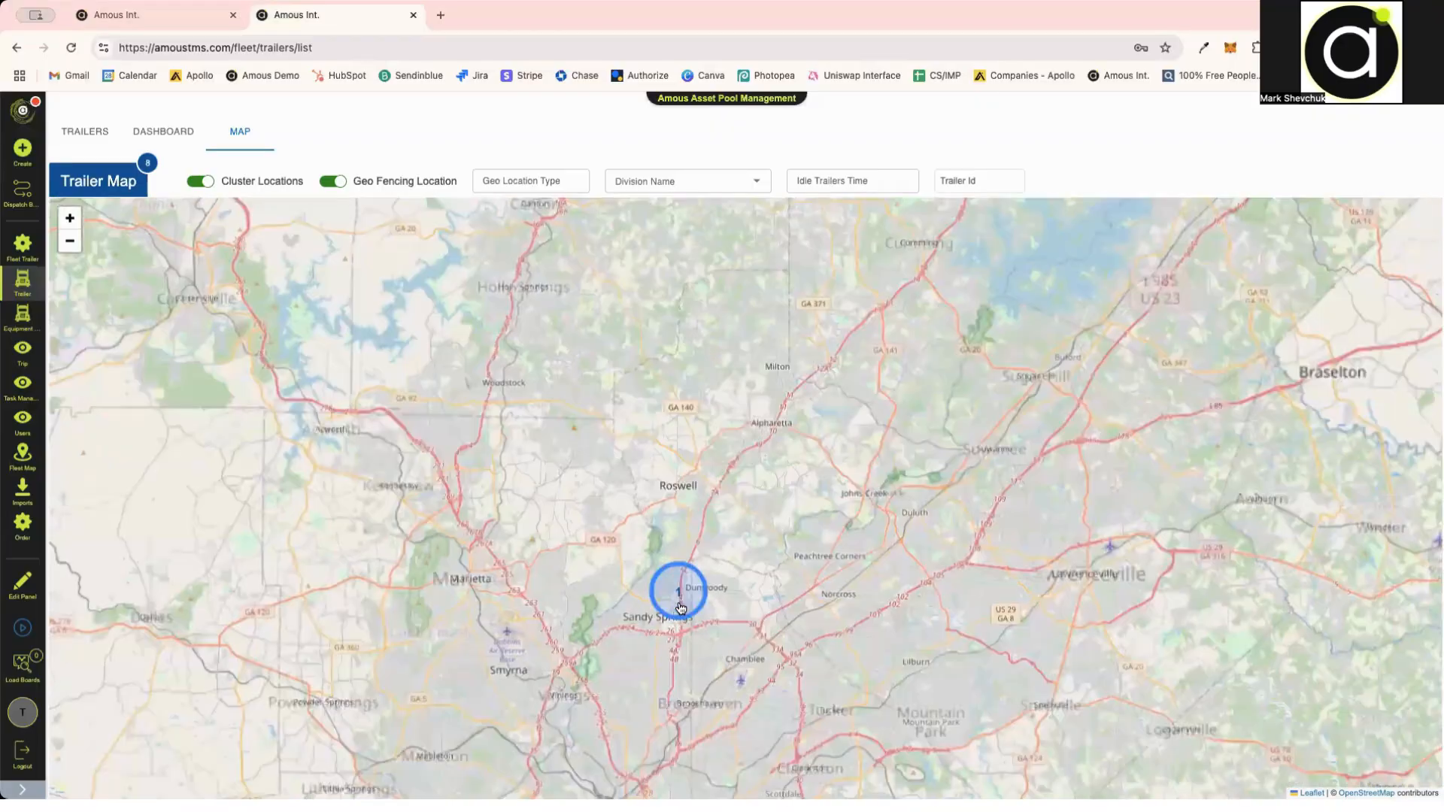
left_click(678, 591)
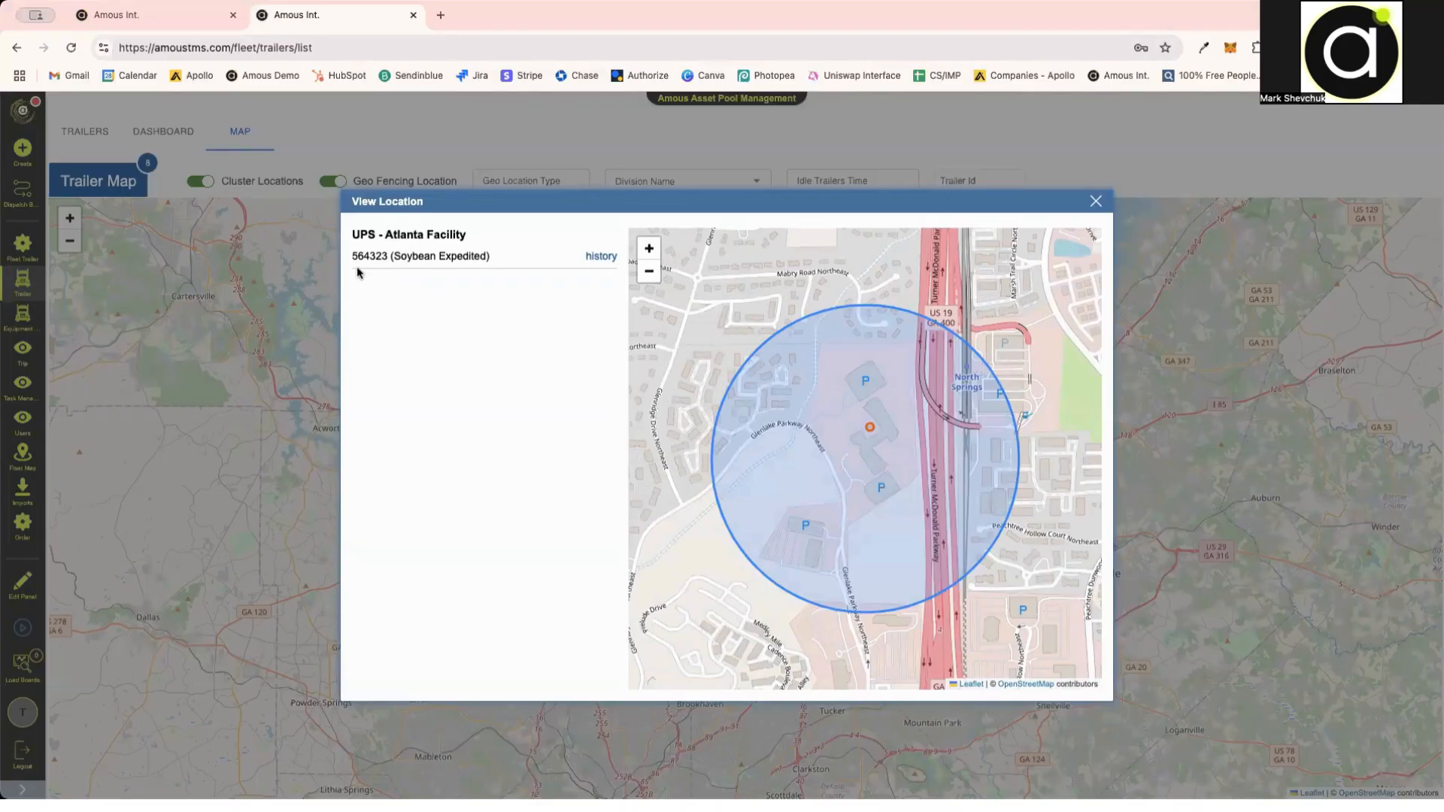
Step: Review the tracking history of trailer 564323 at the UPS - Atlanta Facility, and close the tracking and location windows
left_click_drag(351, 256, 386, 256)
left_click(602, 256)
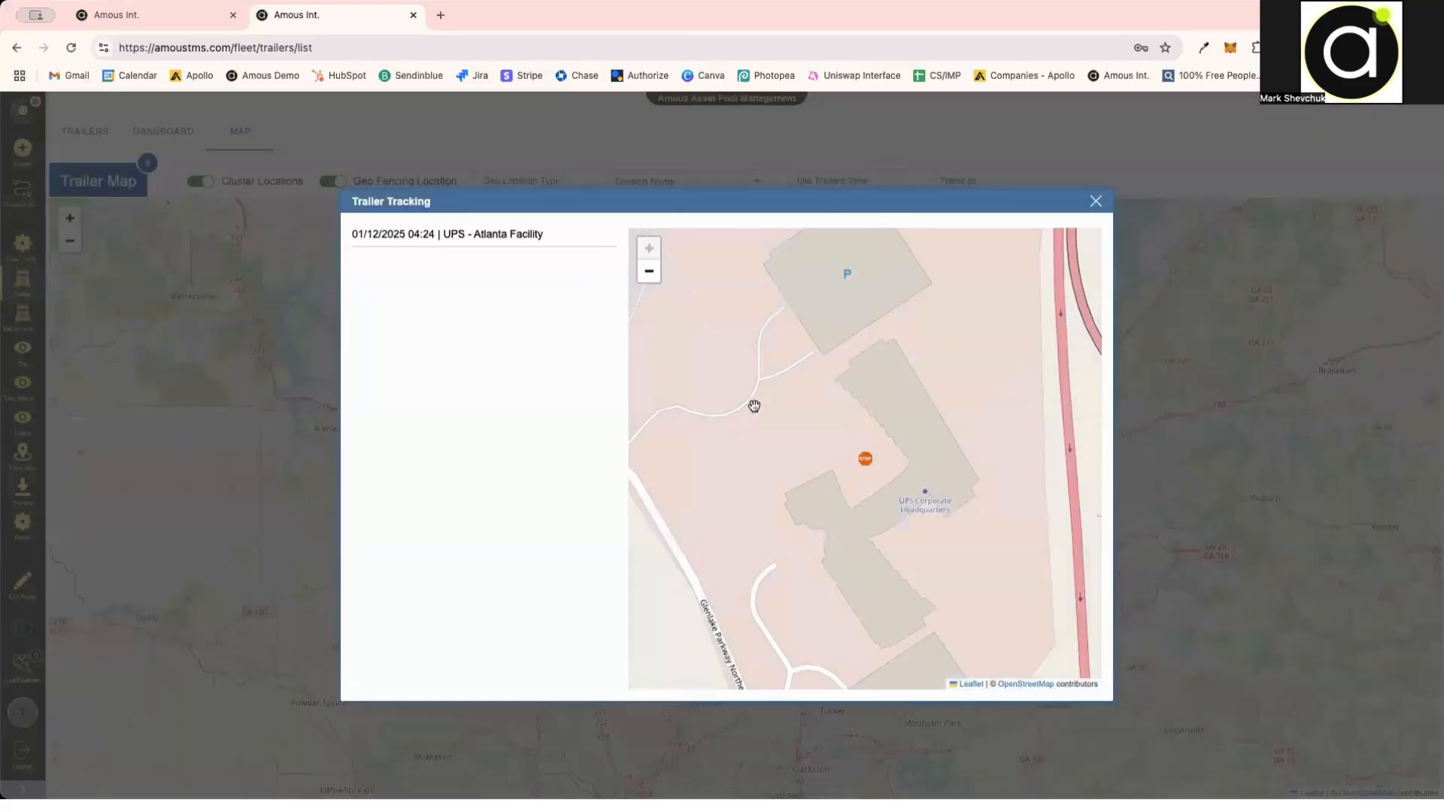
scroll(869, 462, "down", 4)
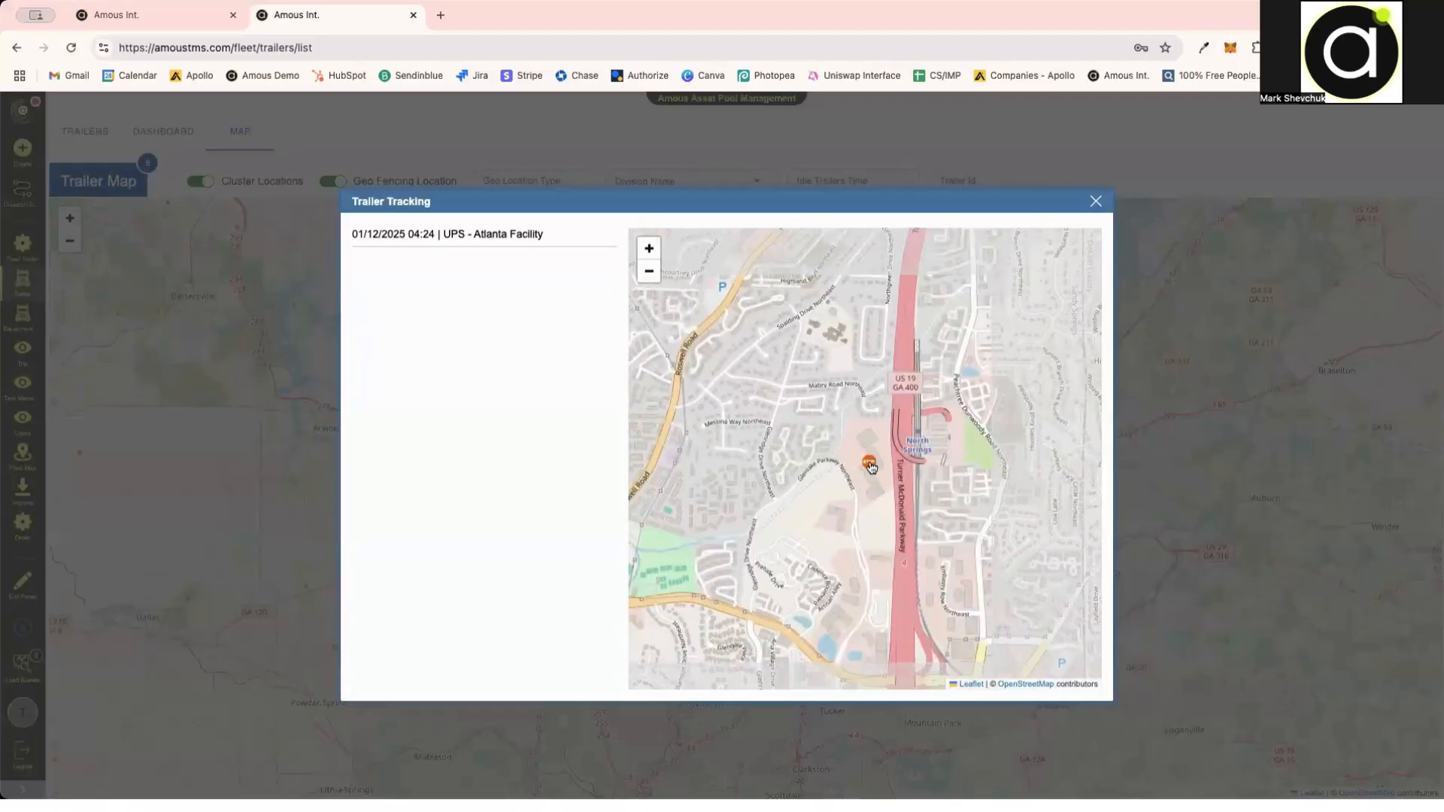
scroll(871, 467, "down", 5)
scroll(870, 467, "down", 5)
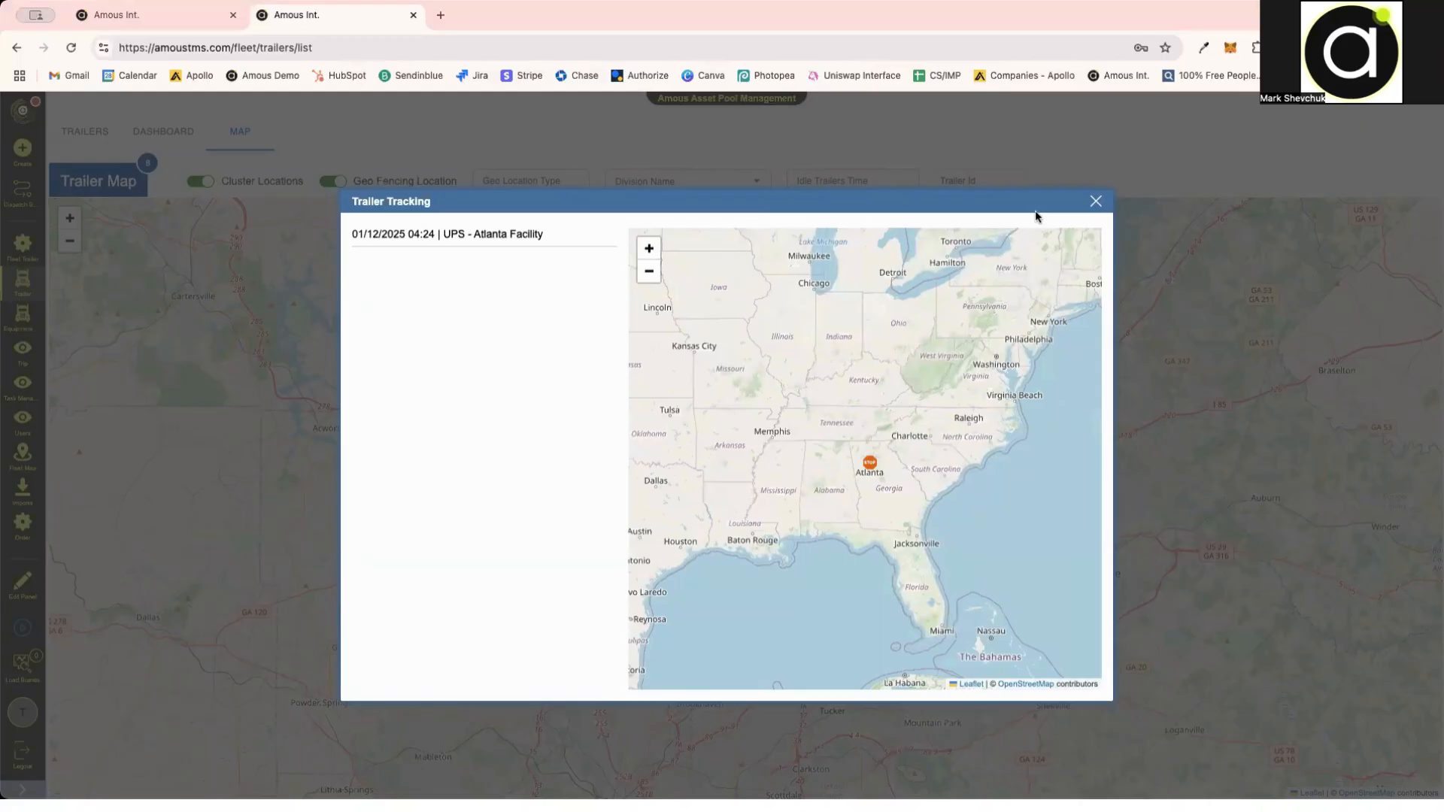
left_click(1094, 202)
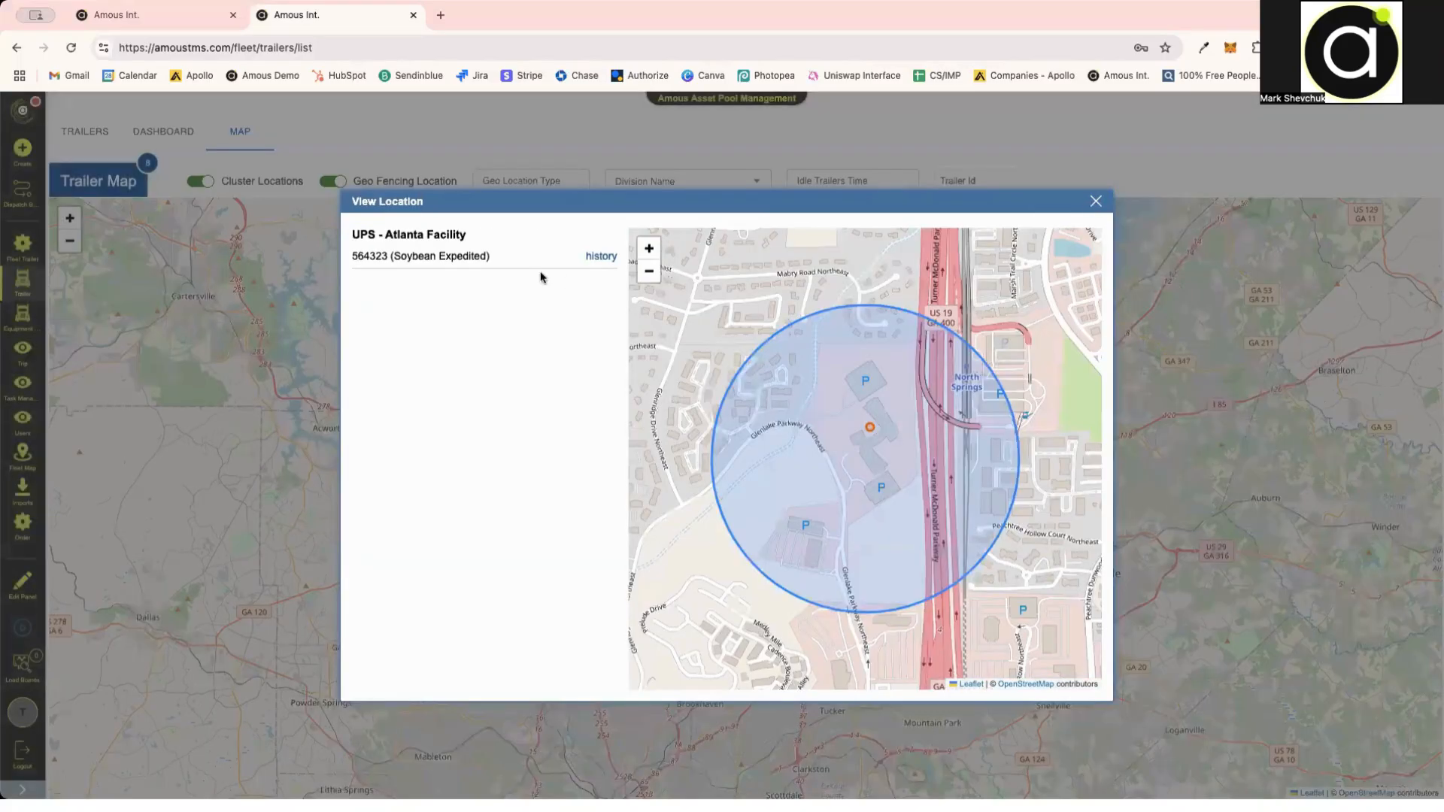
left_click(1096, 201)
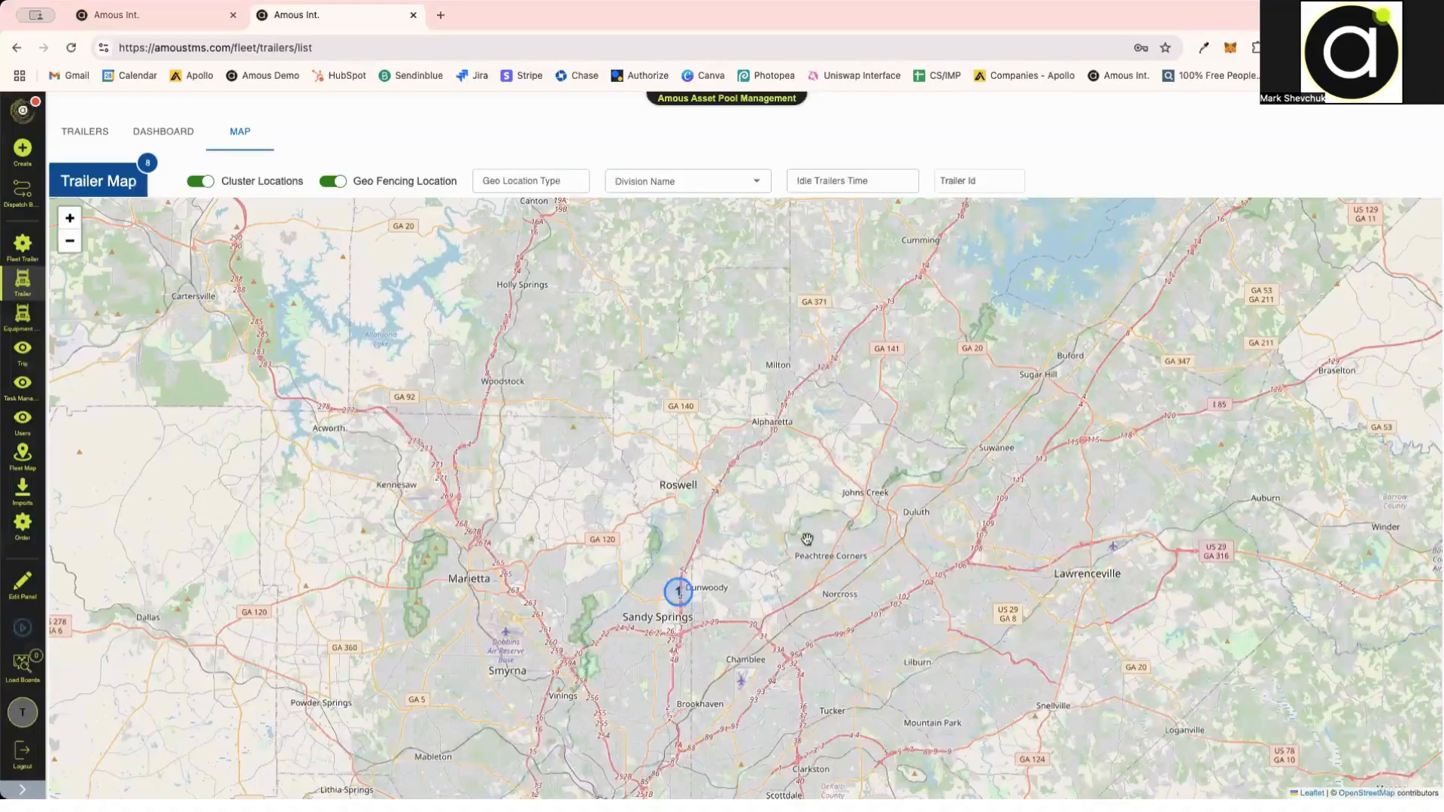
Step: Open the details of Soybean Expedited trailer 347655 at Memphis from the map and widen the details pane
scroll(666, 579, "down", 1)
scroll(665, 579, "down", 1)
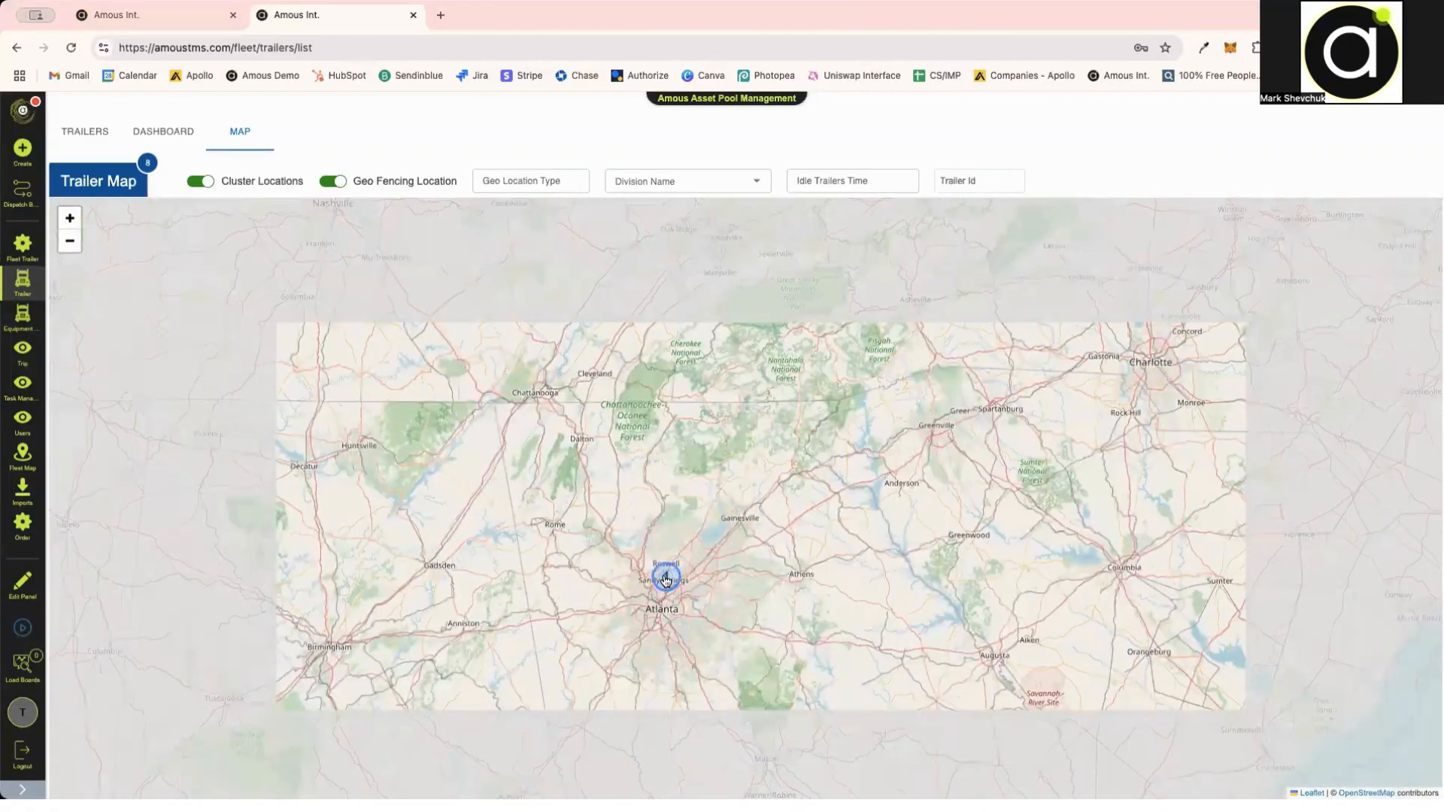
scroll(665, 580, "down", 2)
left_click(478, 532)
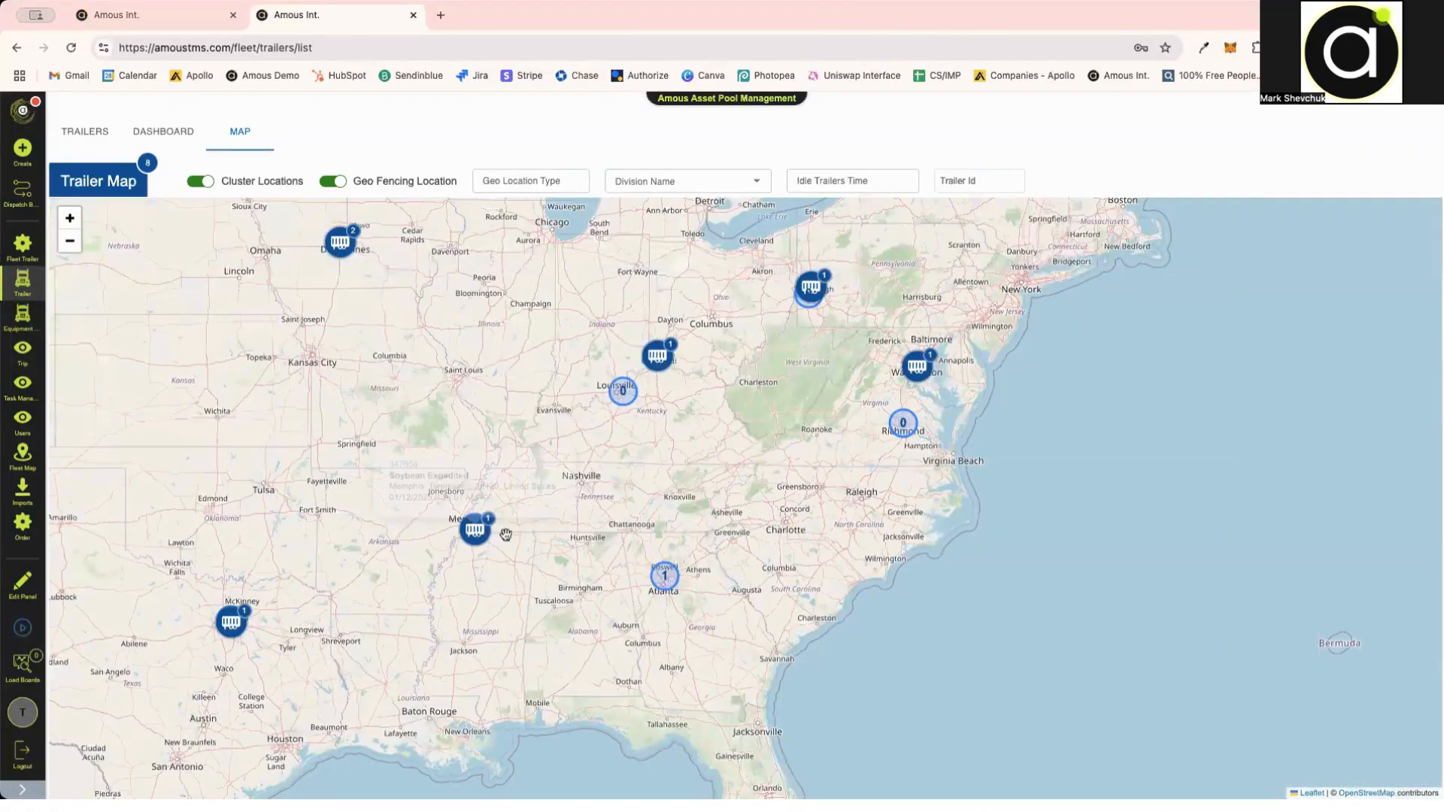
left_click(412, 464)
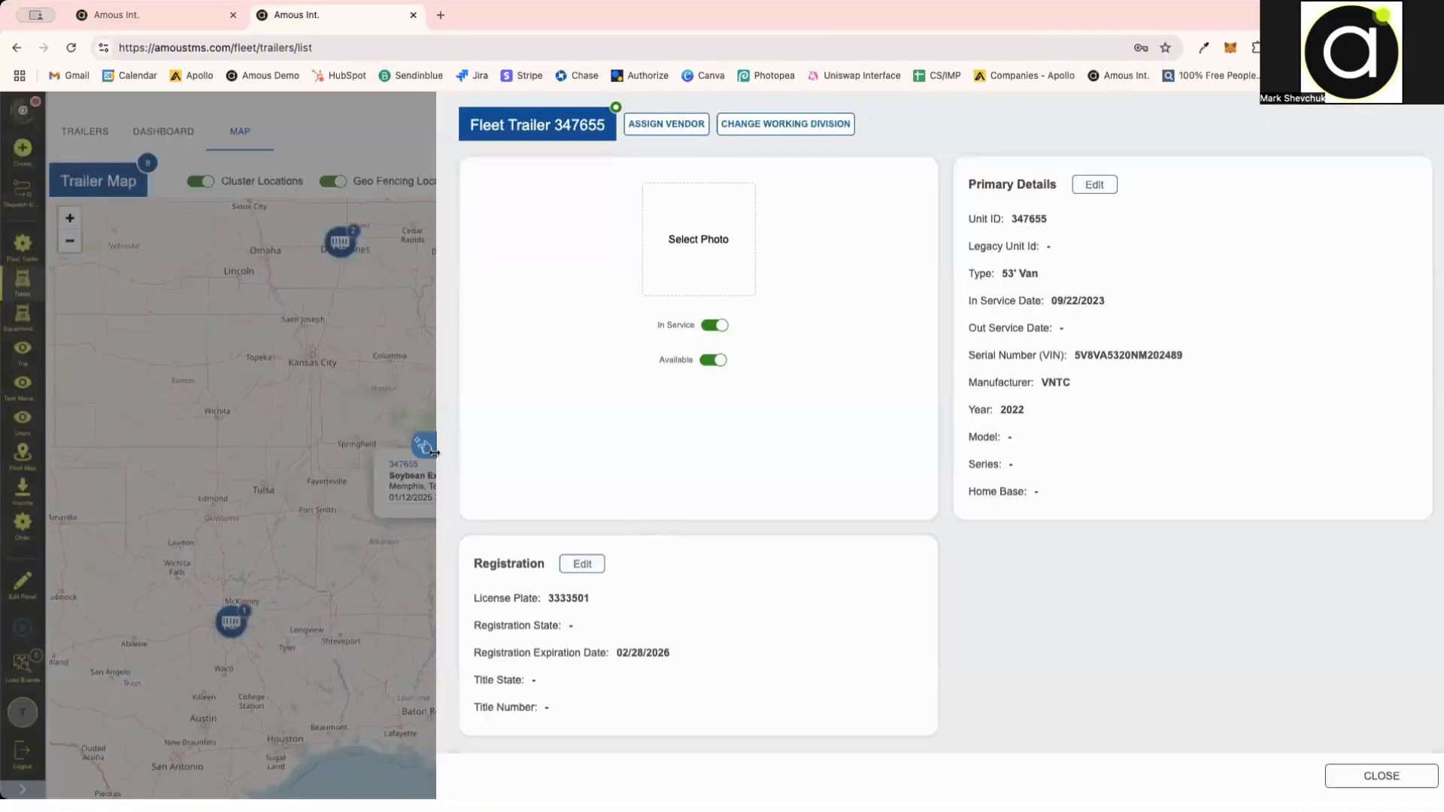
left_click_drag(436, 454, 136, 451)
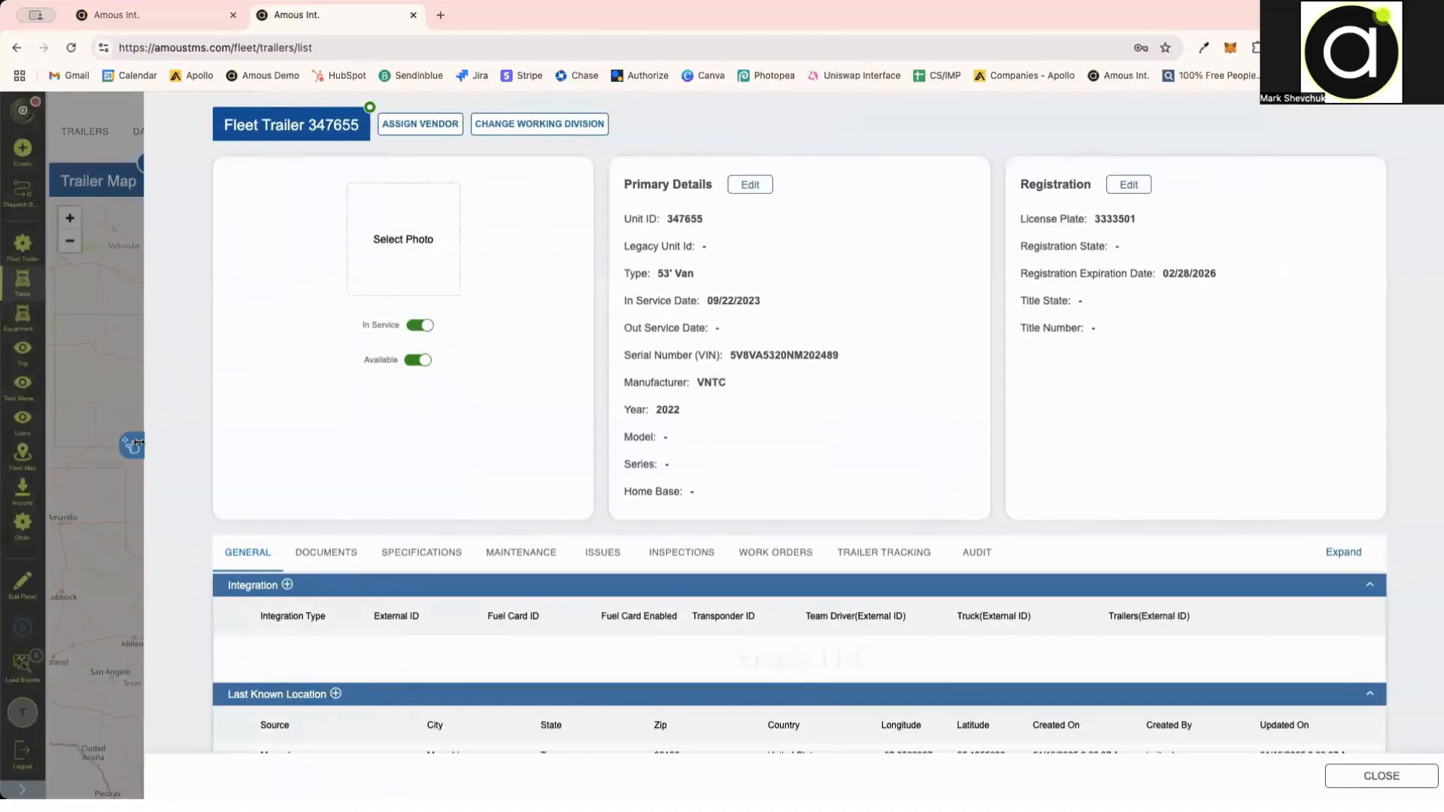
Step: Review the tracking history of trailer 347655, and close its details and map popup
left_click(902, 561)
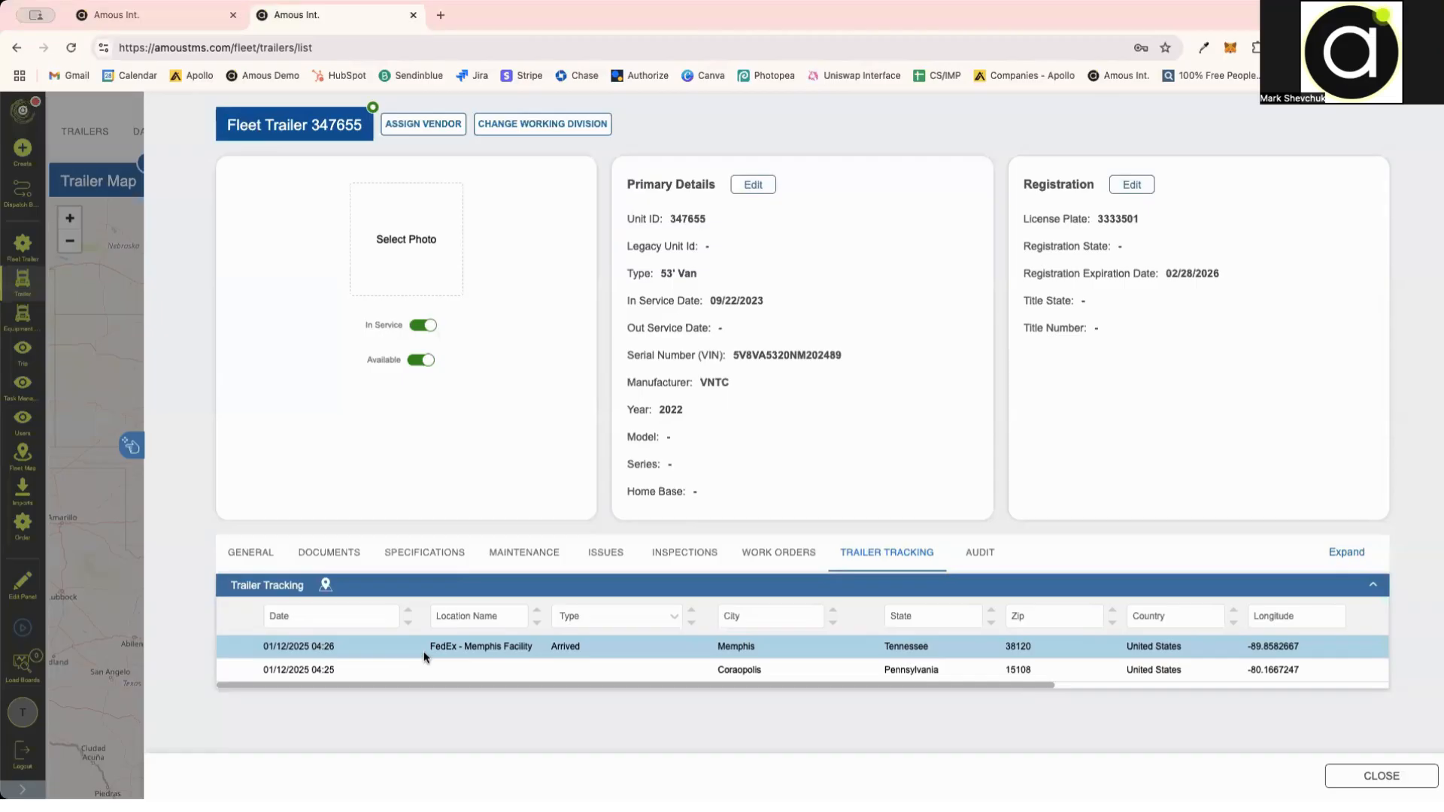
left_click(1414, 781)
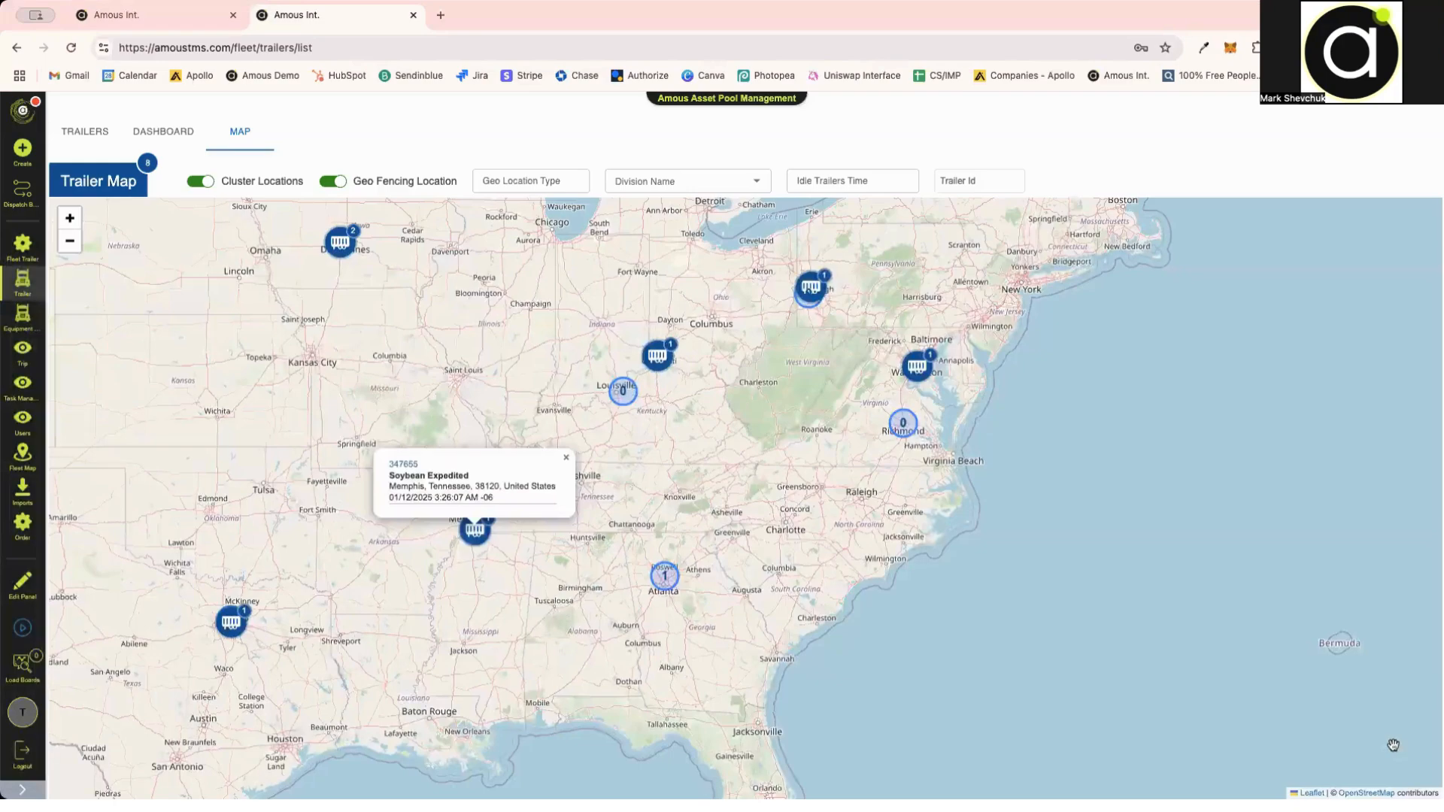
left_click(751, 460)
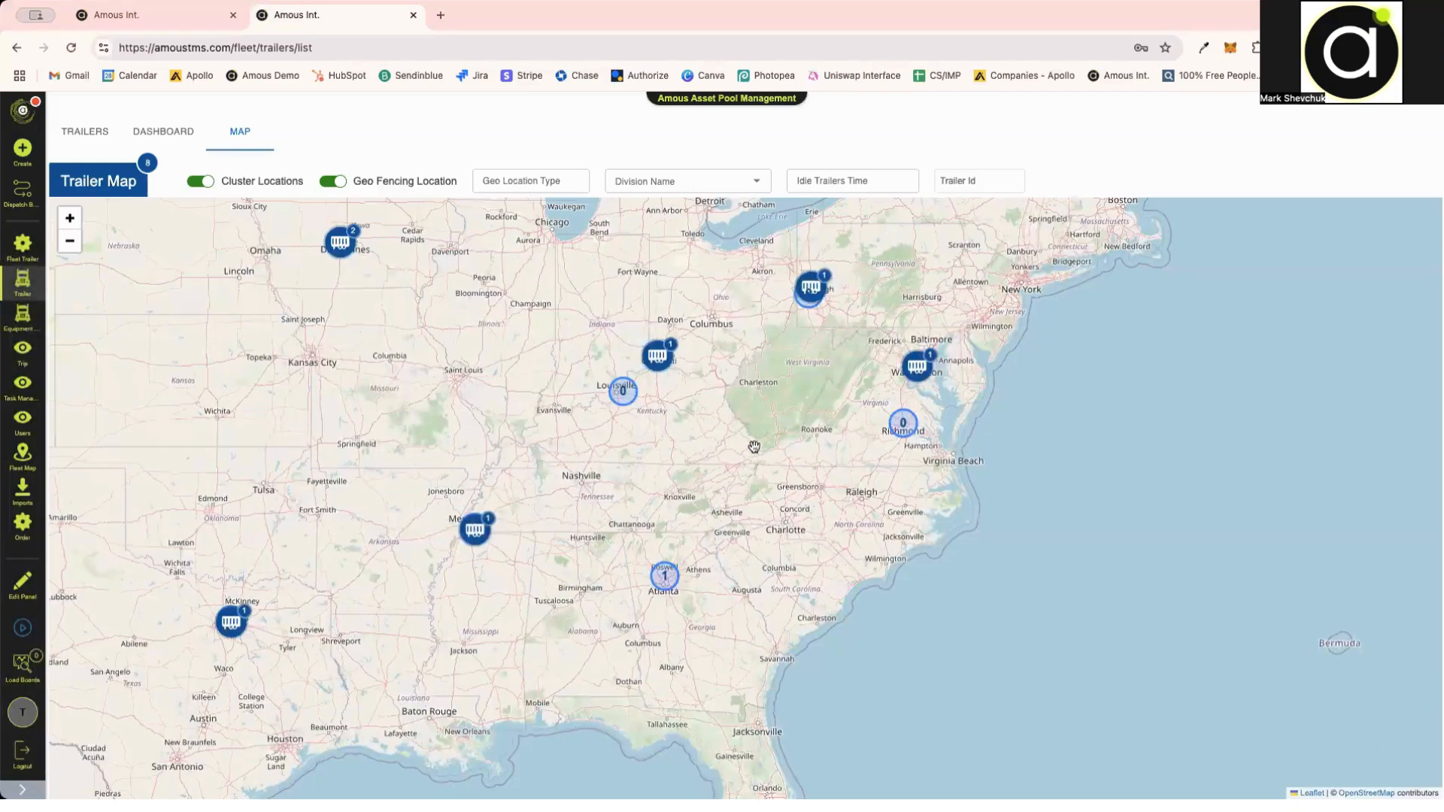
Step: Filter the trailer map to the Amous Asset Pool Management division, and clear the division filter
left_click(560, 178)
left_click(703, 184)
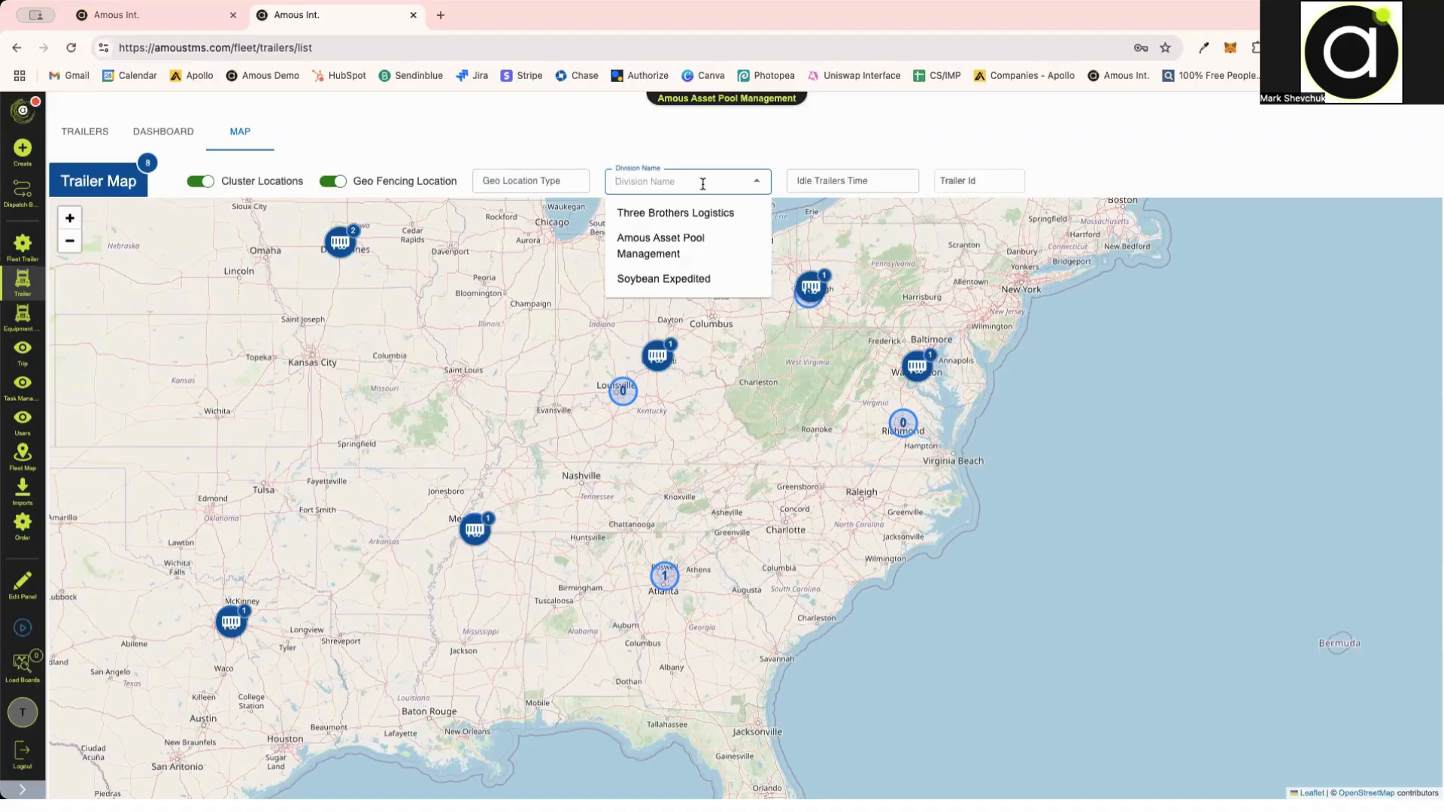
left_click(684, 257)
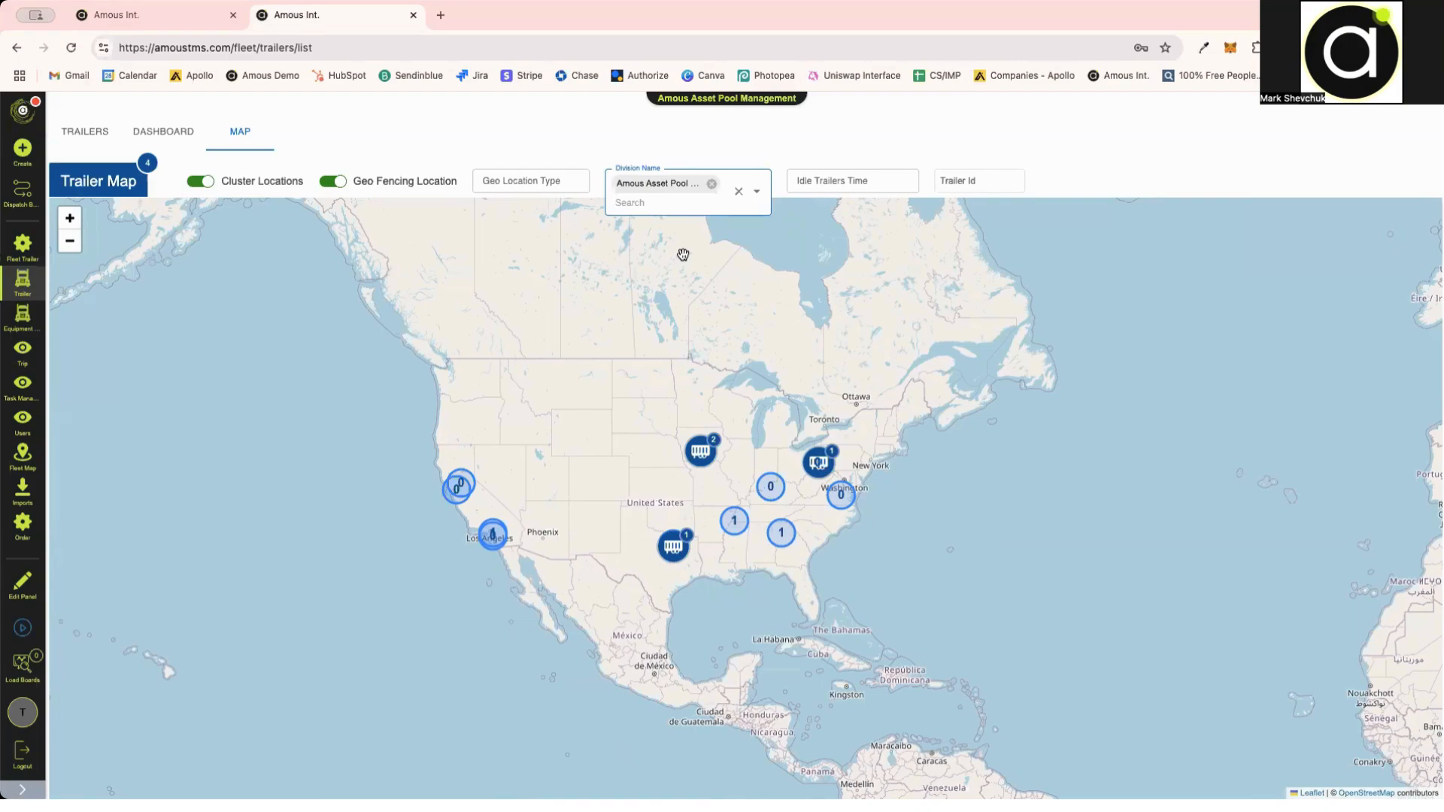
left_click(711, 184)
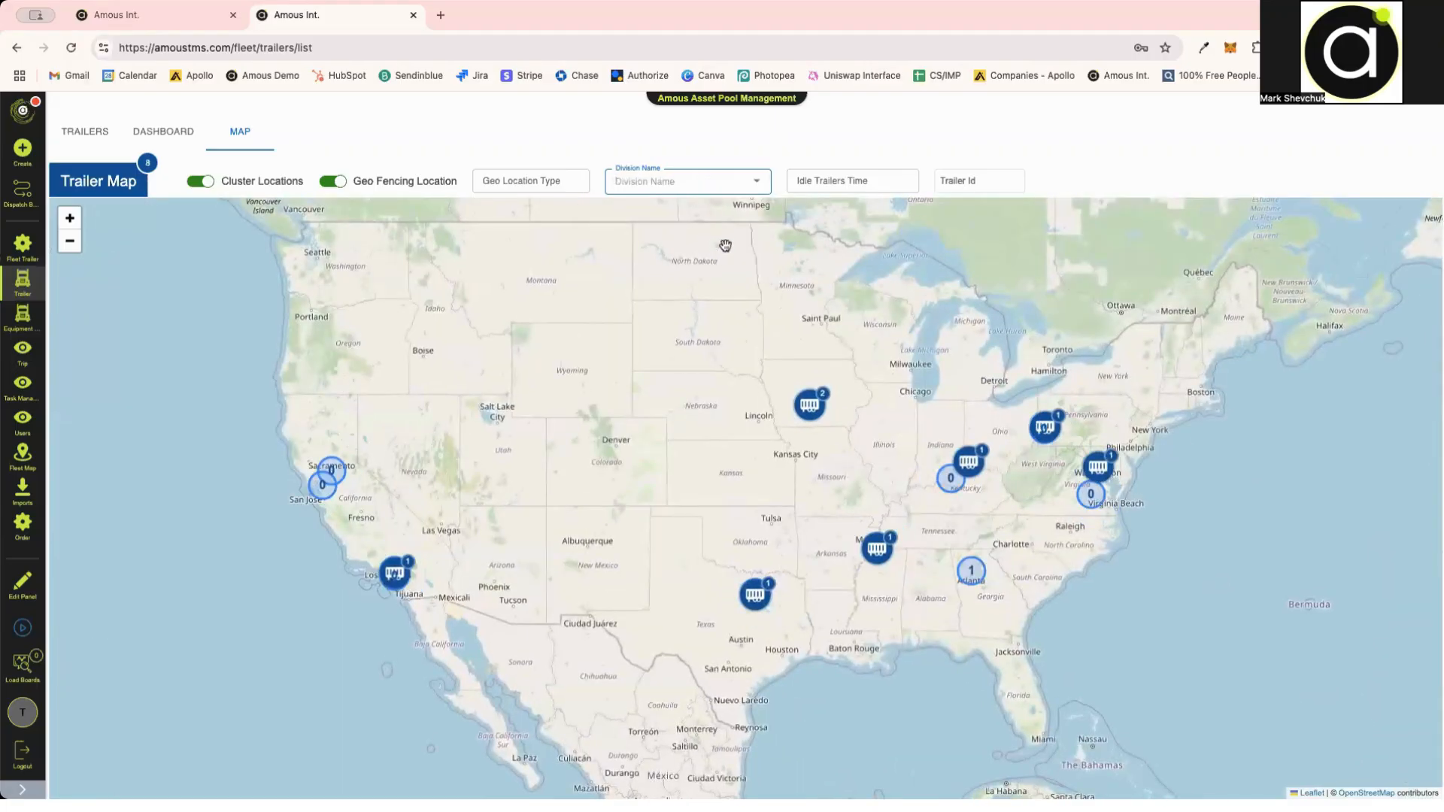
Step: Filter the trailer map by an idle time of one to three days, and switch the filter to from seven days
left_click(849, 188)
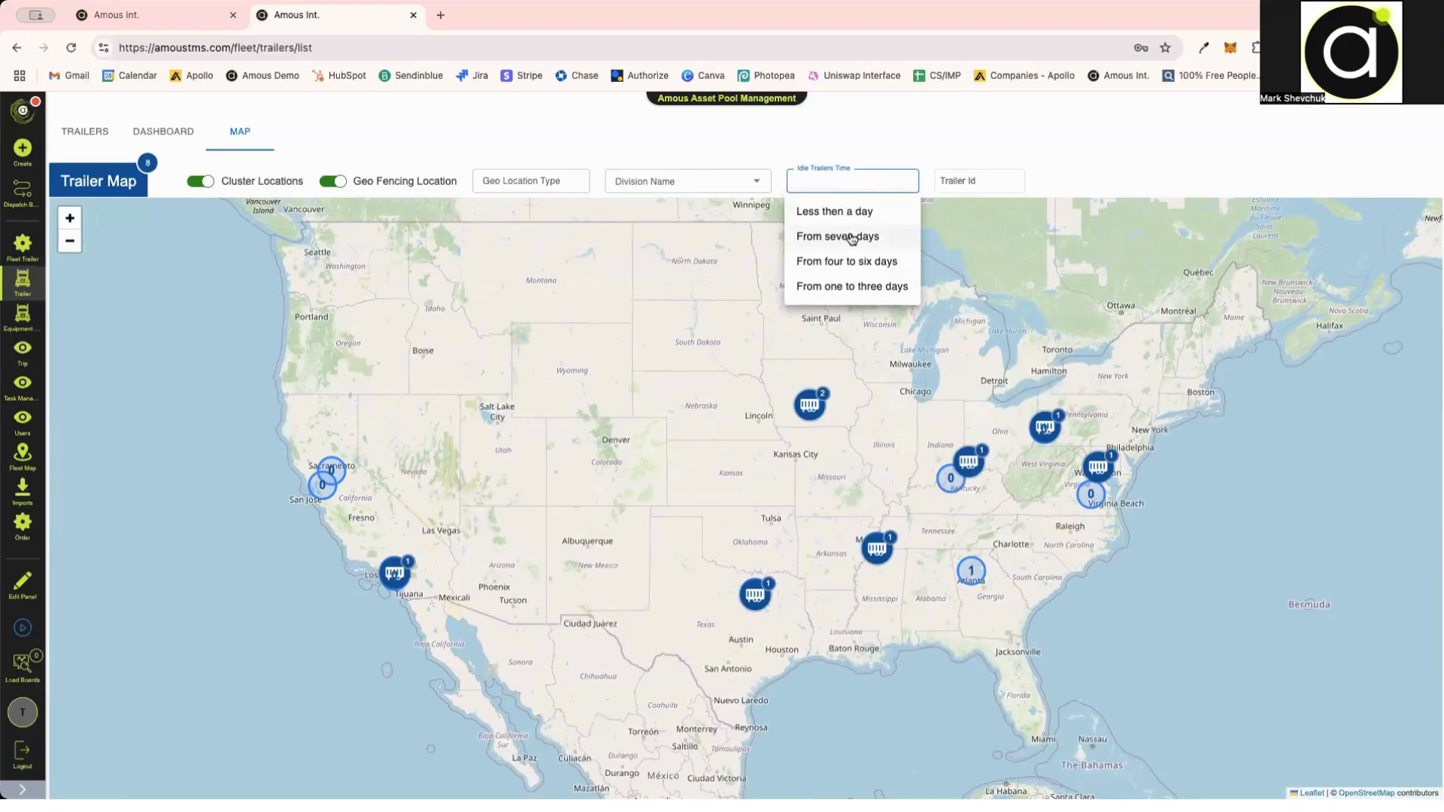
left_click(852, 286)
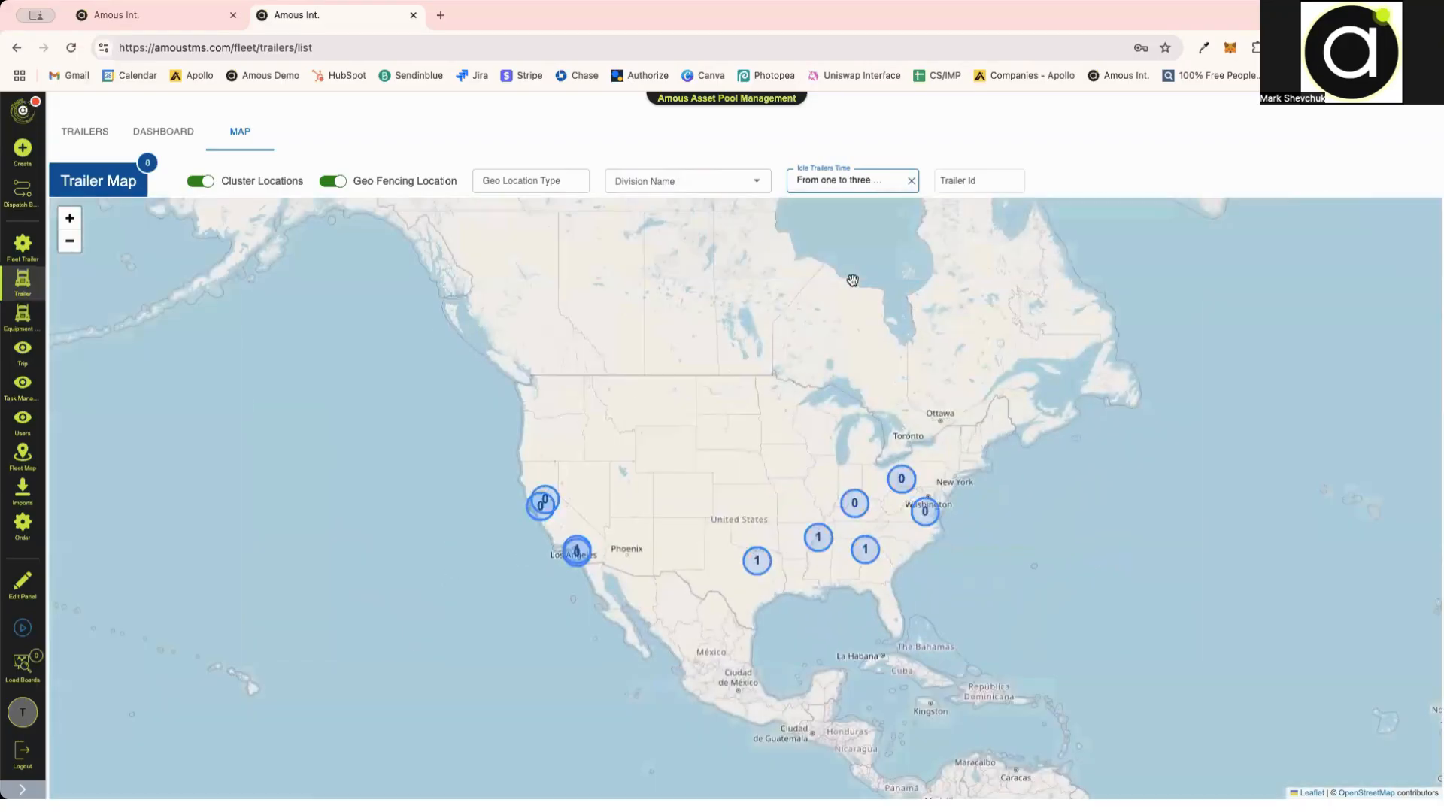
left_click(862, 197)
left_click(856, 236)
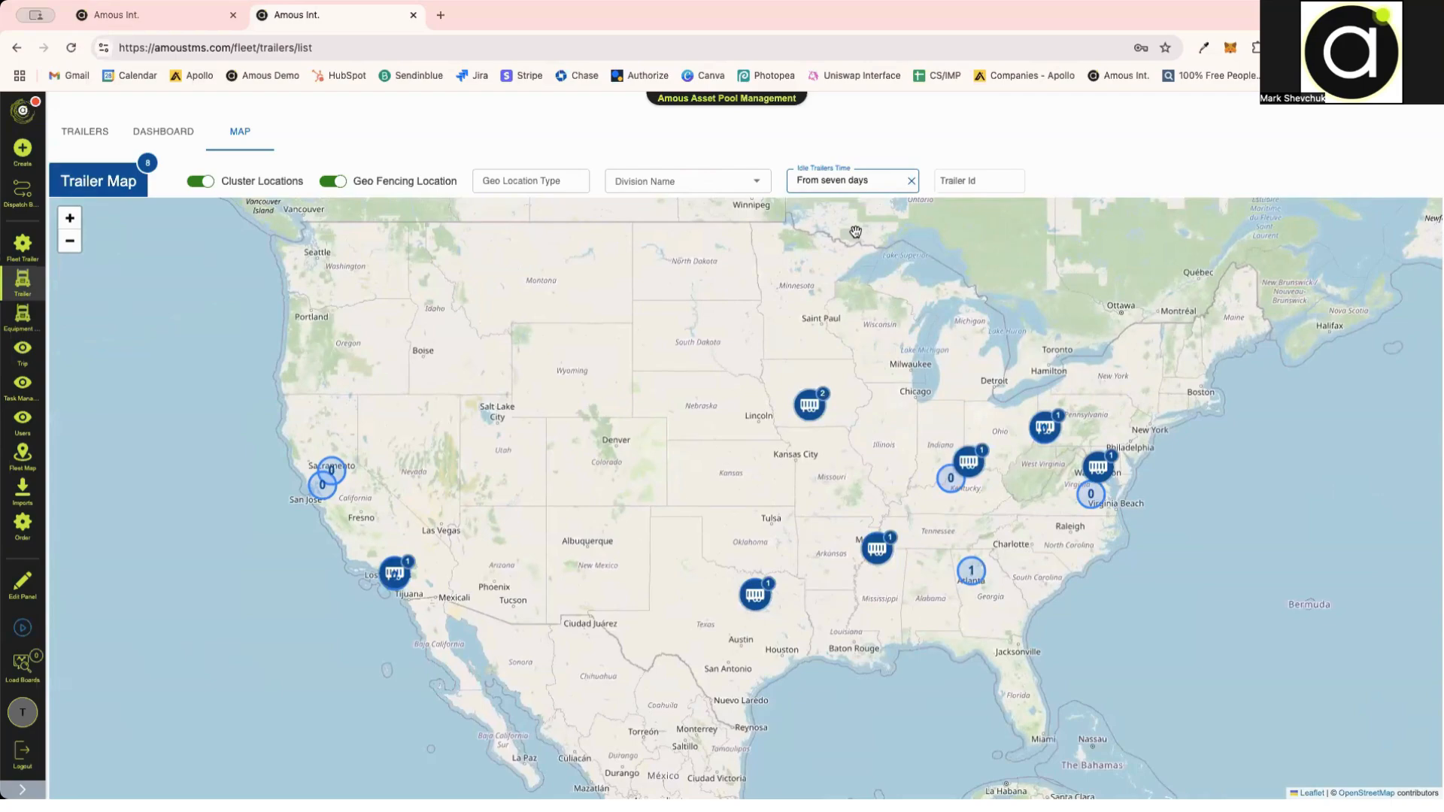
Step: View the map popup of the trailer near Irving, Texas, close it, and clear the idle time filter
left_click(768, 597)
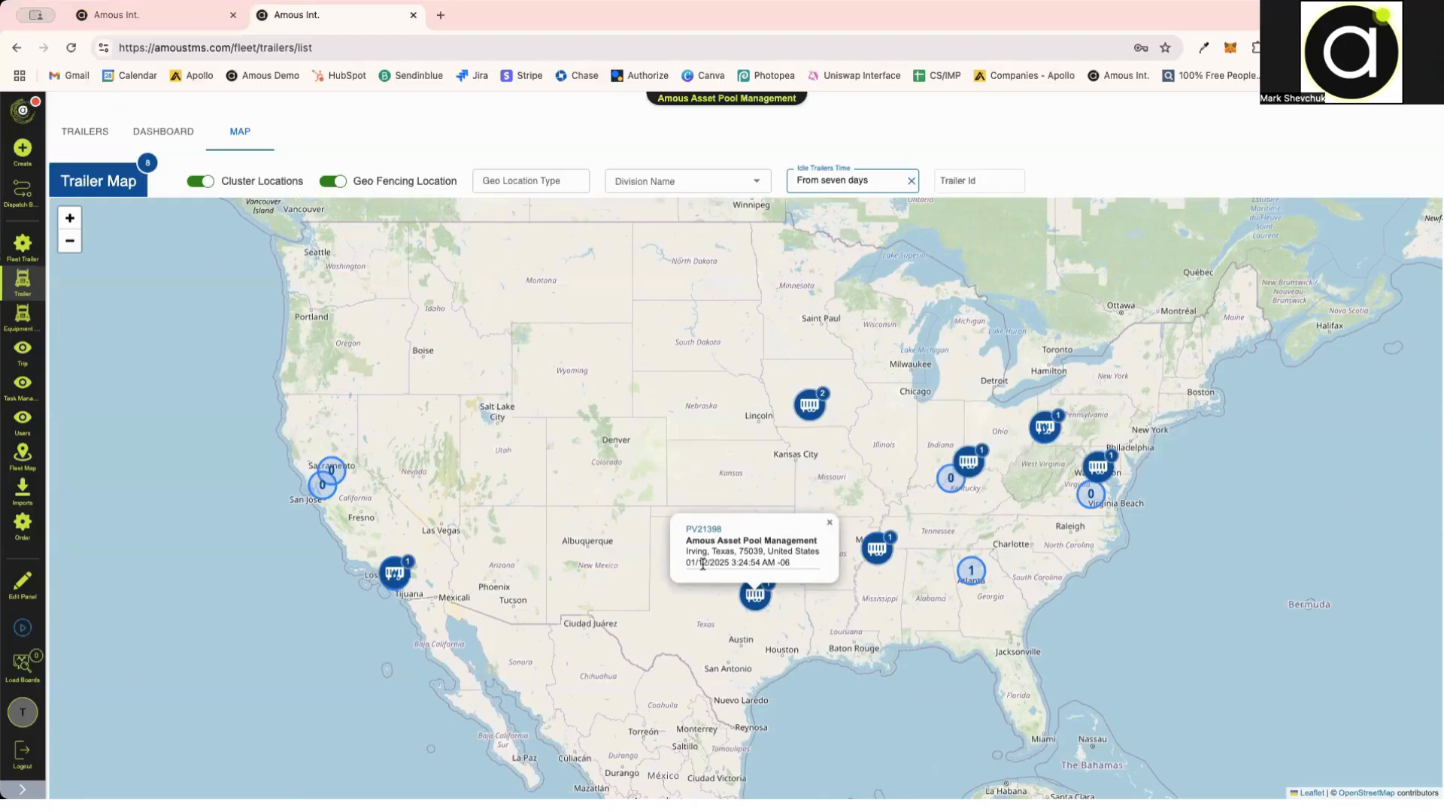
left_click(829, 522)
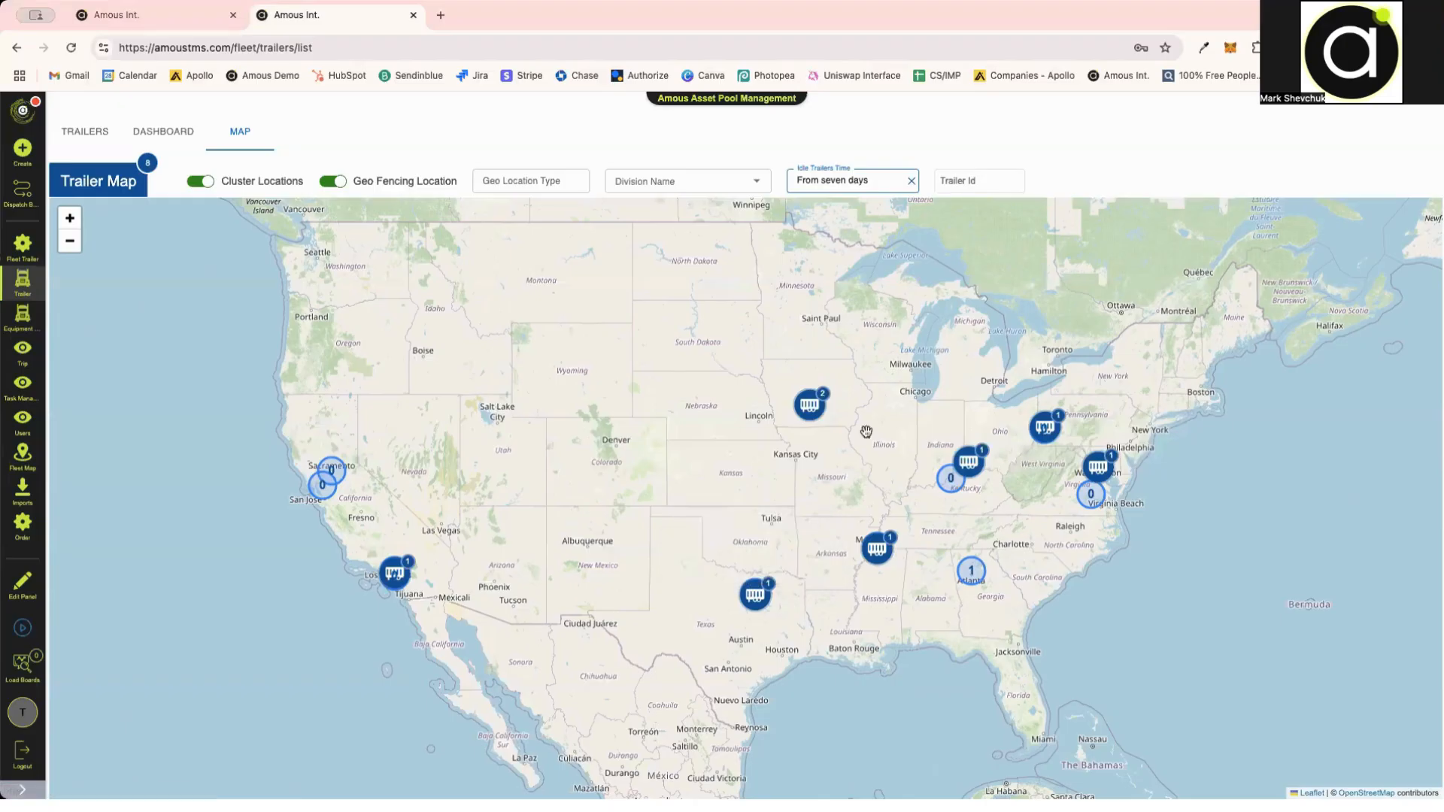
left_click(911, 180)
left_click(946, 180)
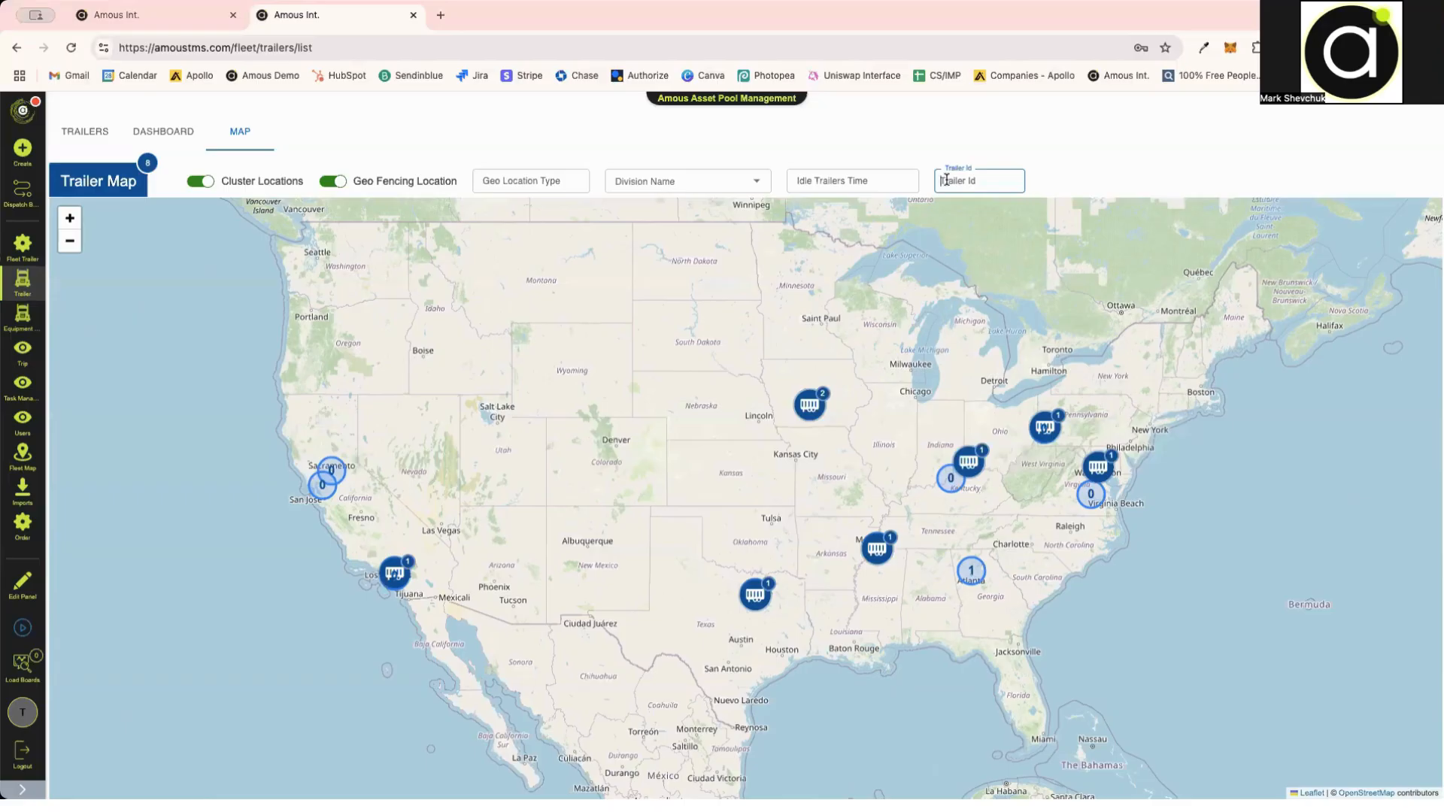
left_click(956, 153)
Step: Open the trailer dashboard and examine the available, in-service and average idle time figures
left_click(169, 135)
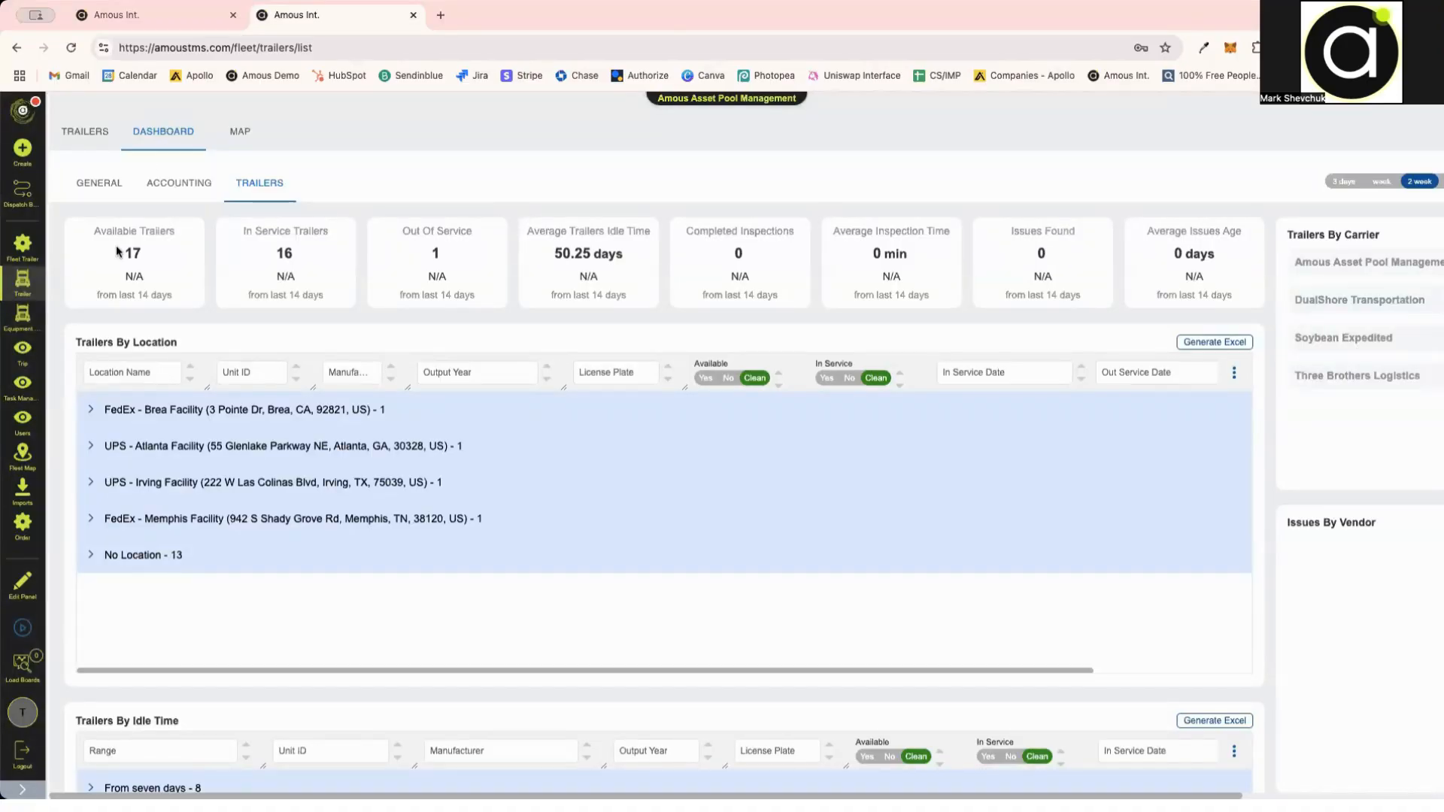
left_click_drag(116, 256, 146, 256)
left_click(279, 255)
left_click_drag(556, 252, 635, 260)
left_click(637, 261)
Step: Expand the FedEx - Brea, UPS - Atlanta and UPS - Irving facilities in Trailers By Location, and view and close trailer 5432630's details
scroll(1164, 253, "down", 2)
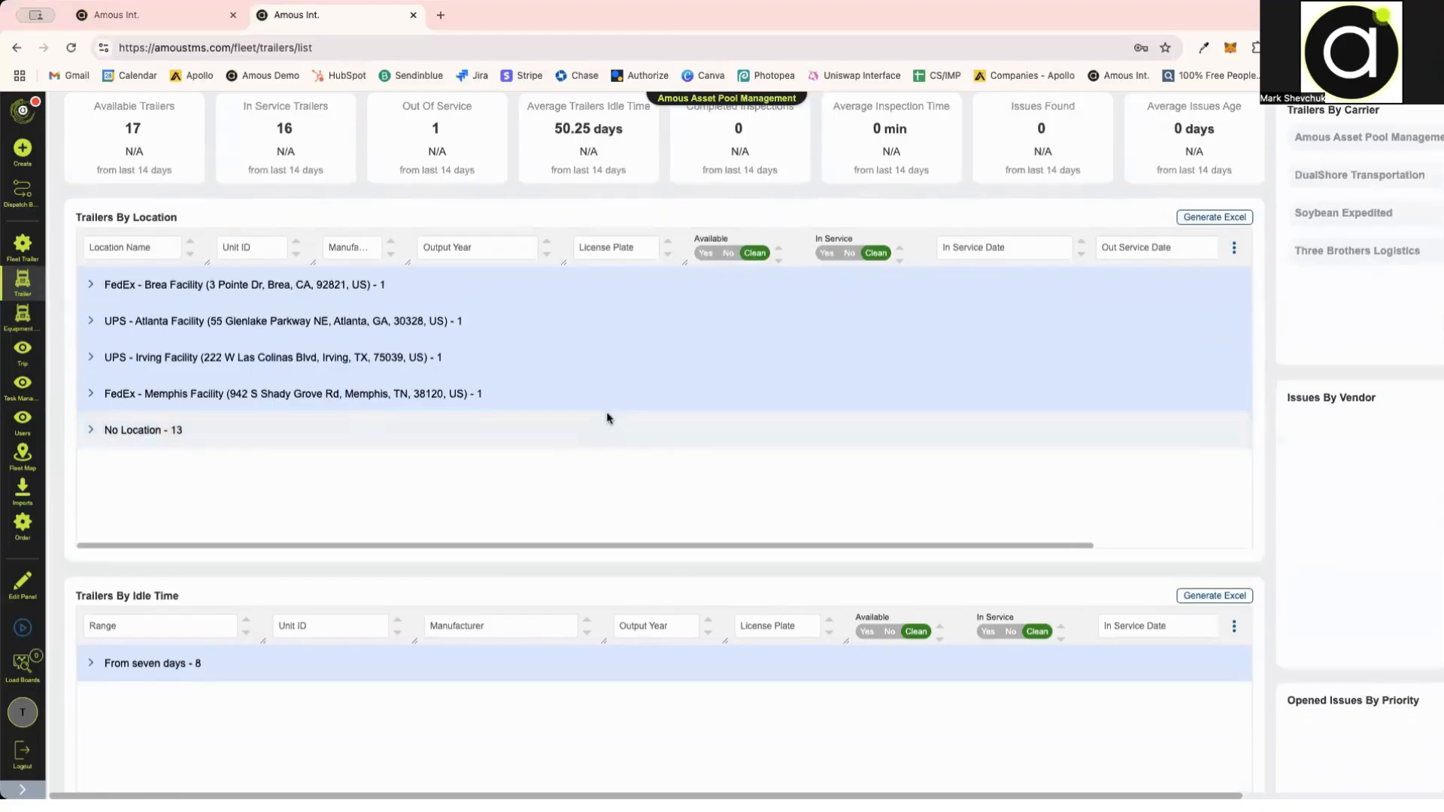
left_click_drag(76, 217, 195, 220)
left_click(195, 221)
left_click(90, 284)
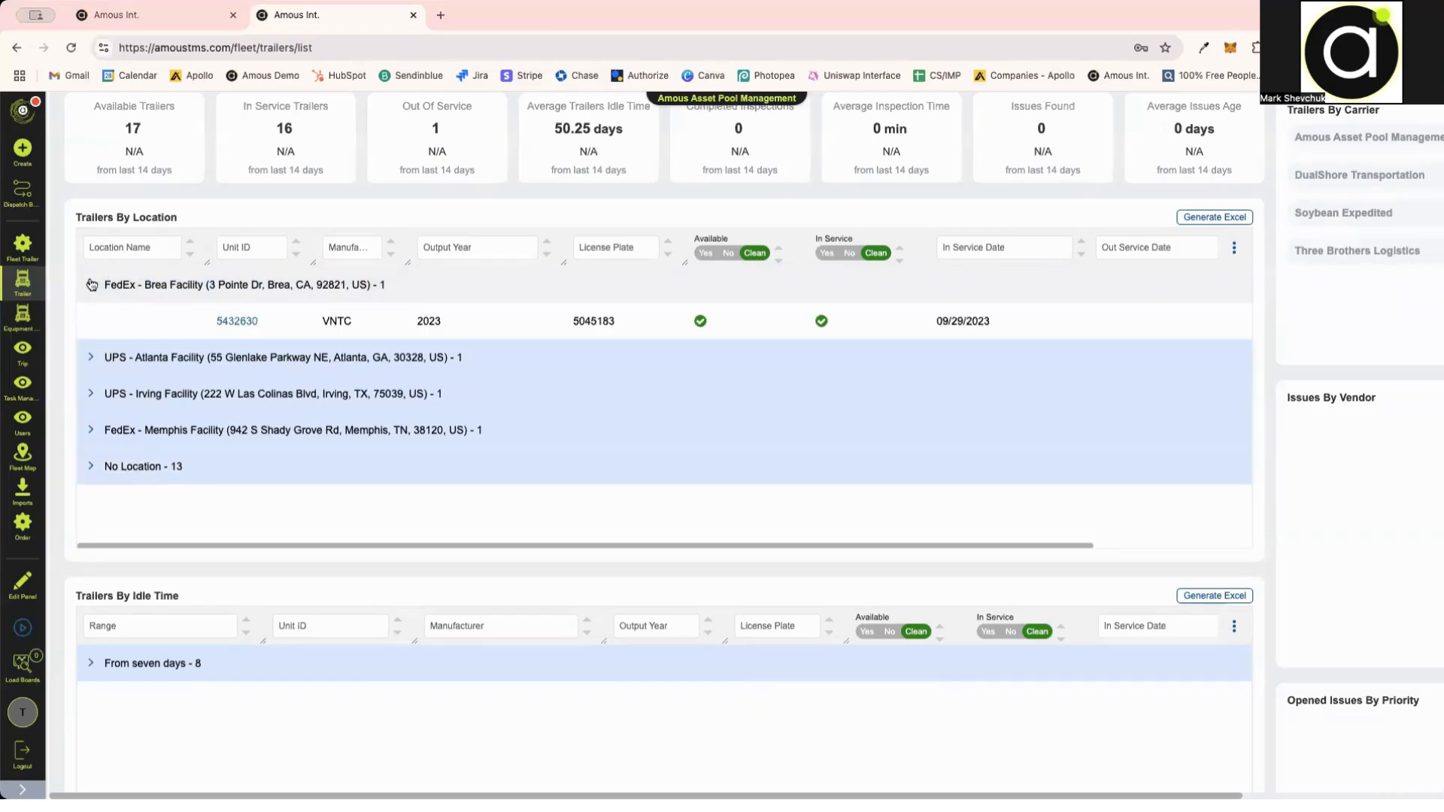
left_click(90, 356)
left_click(90, 430)
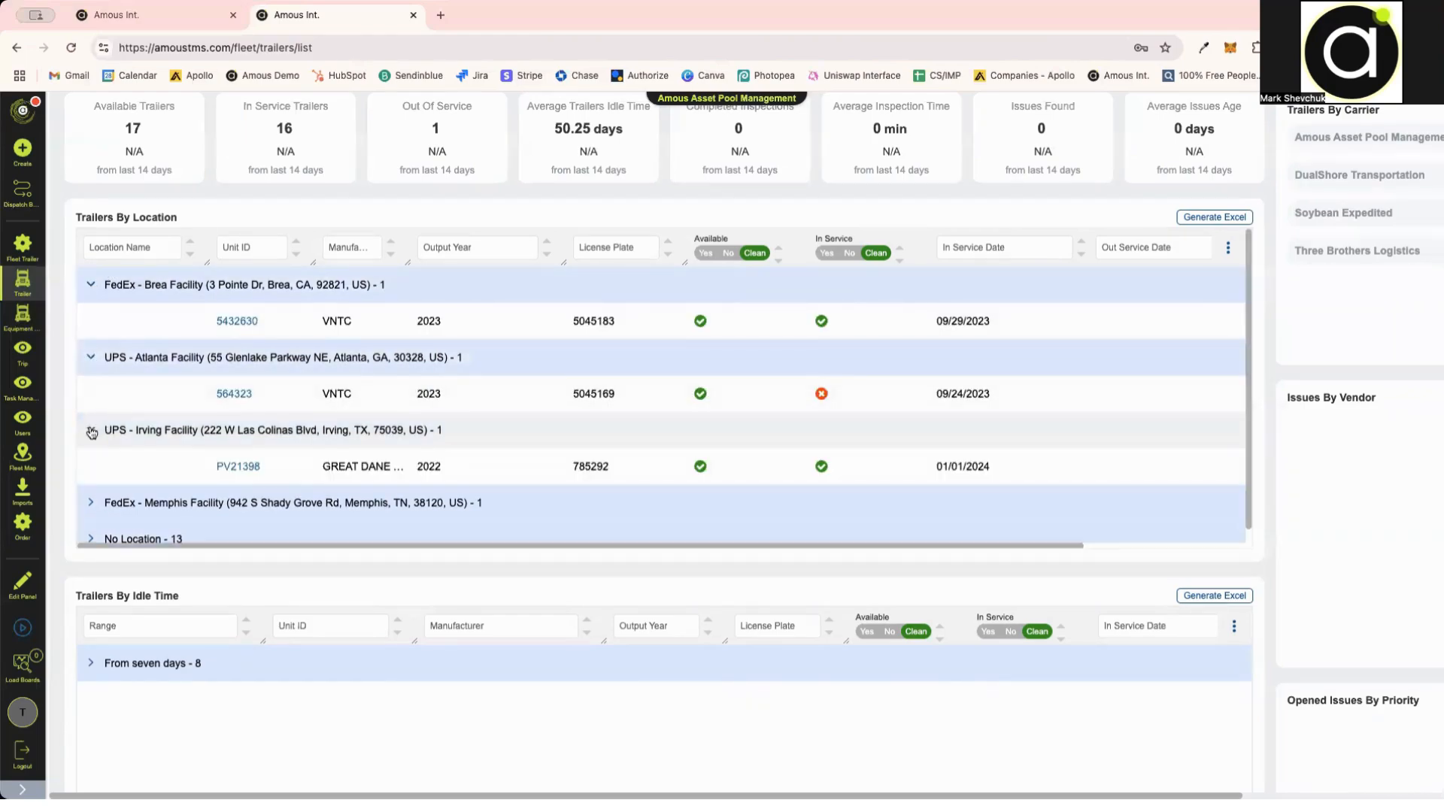
left_click(246, 308)
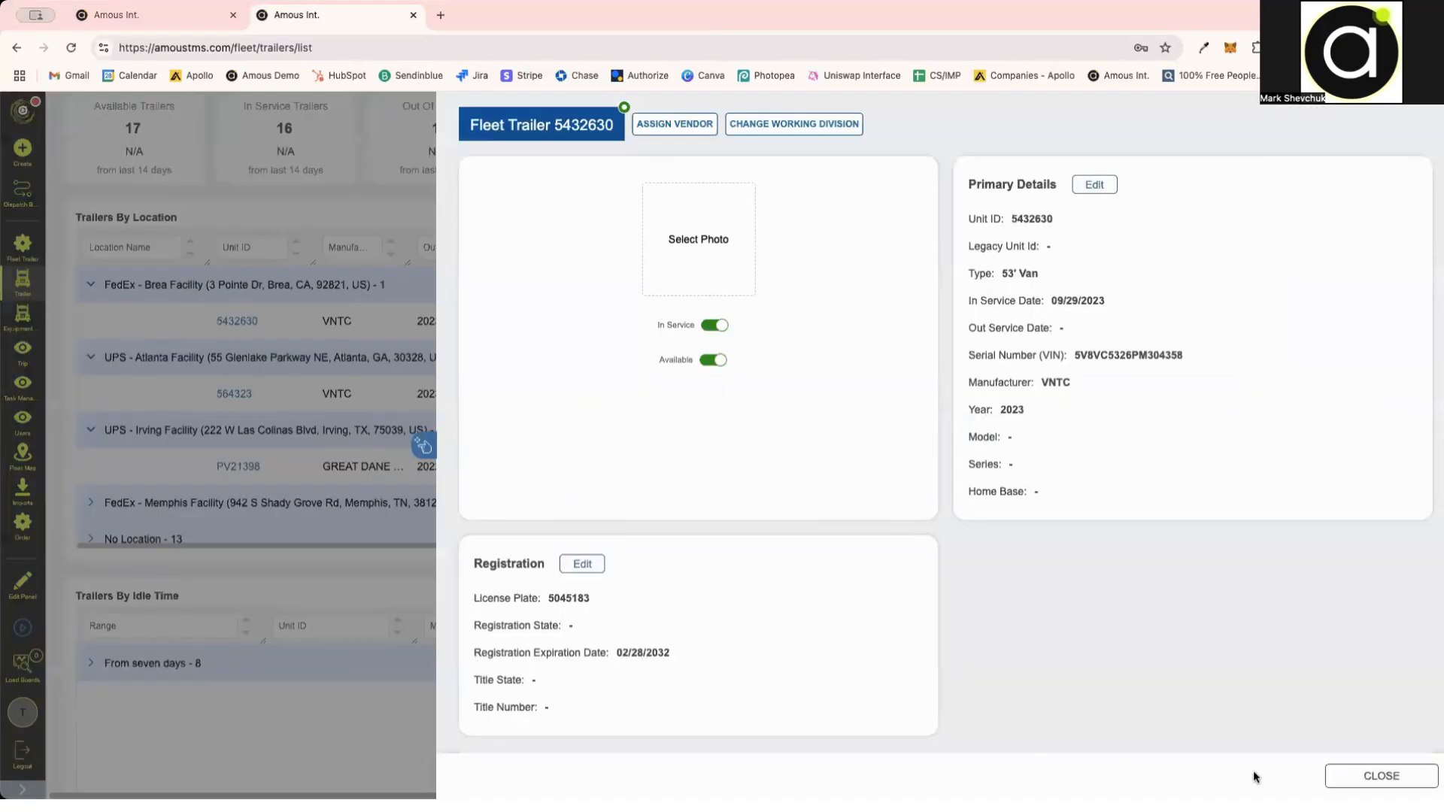
left_click(1341, 776)
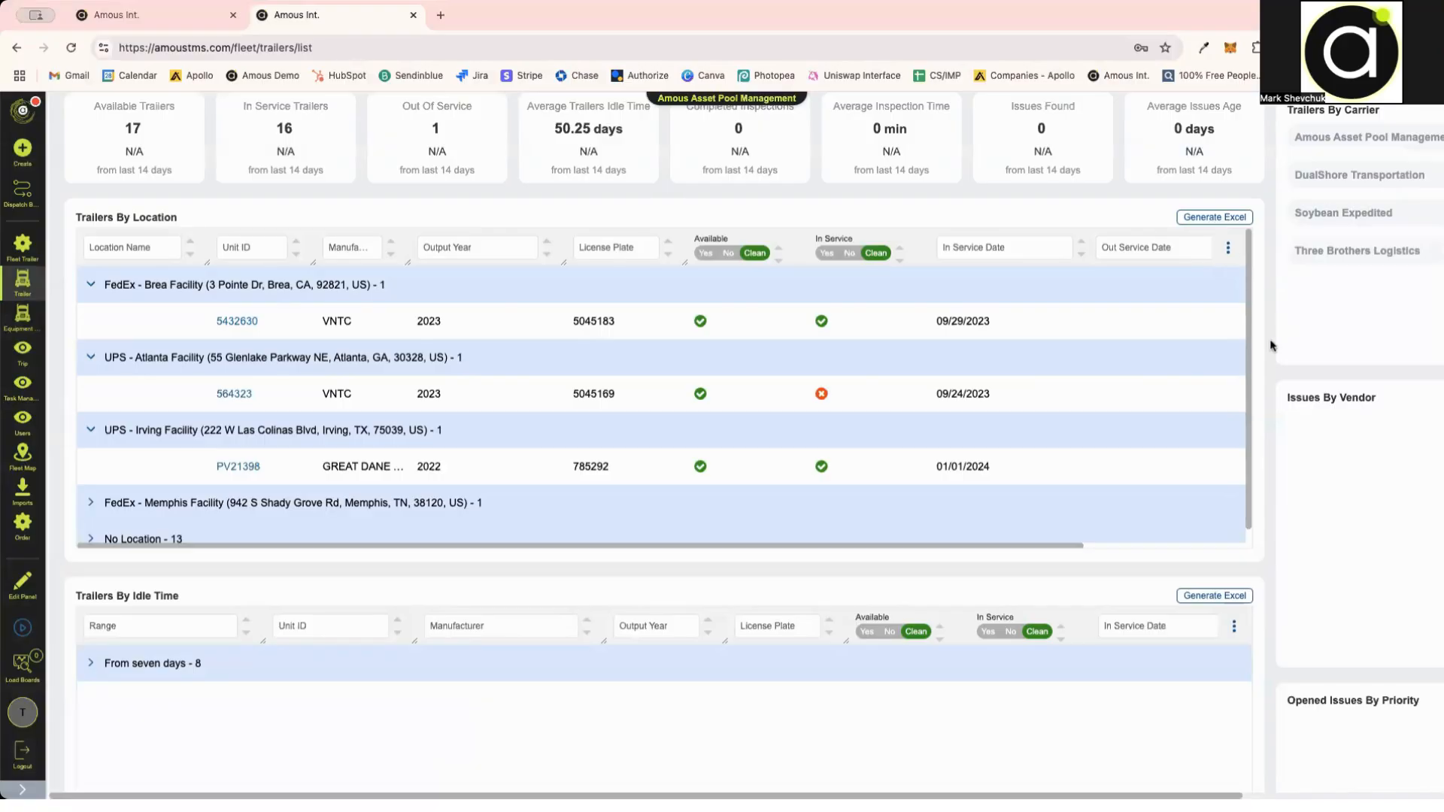
Step: Examine the dashboard's idle time, in/out of service, location, carrier, vendor issue and issue priority sections
scroll(1270, 346, "down", 5)
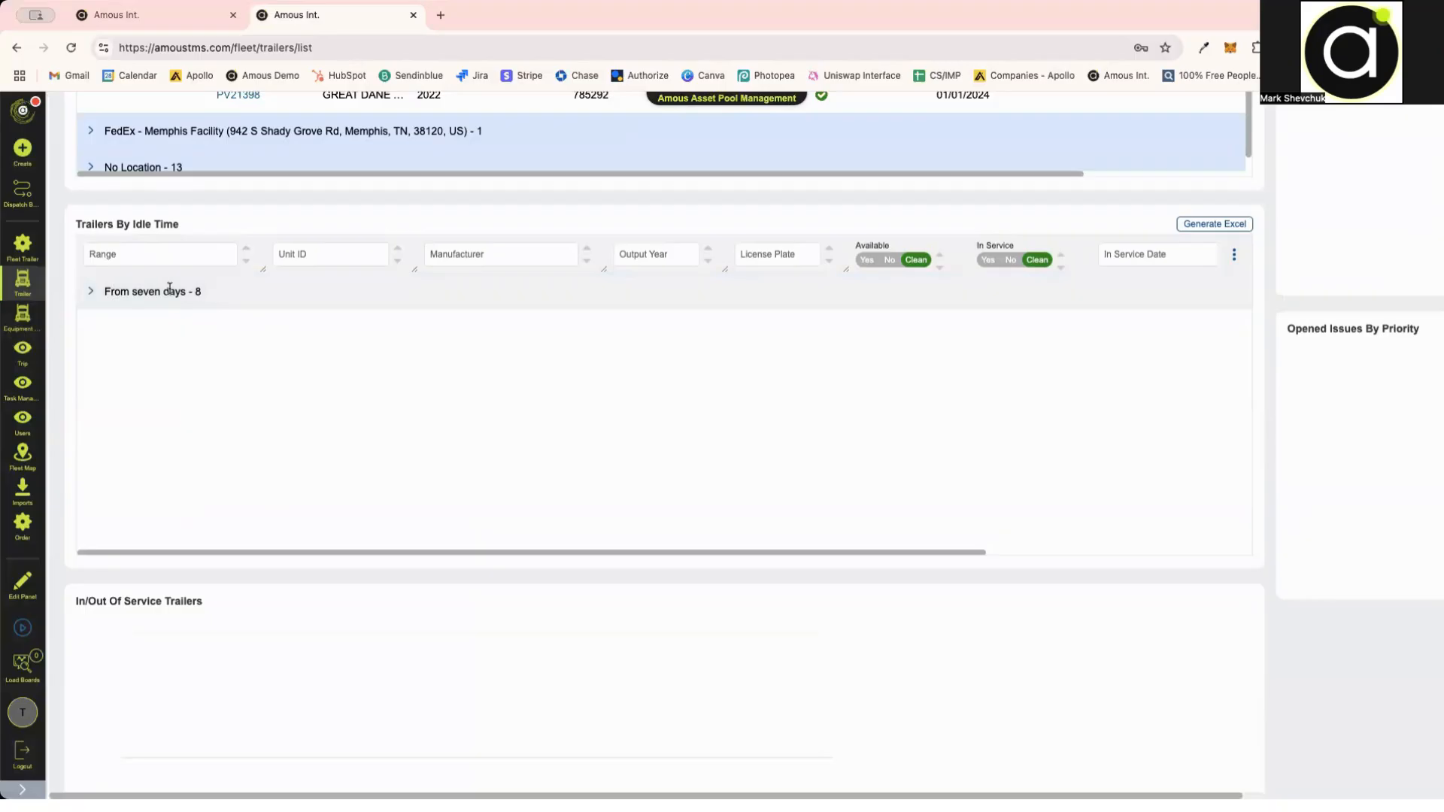
scroll(251, 416, "down", 3)
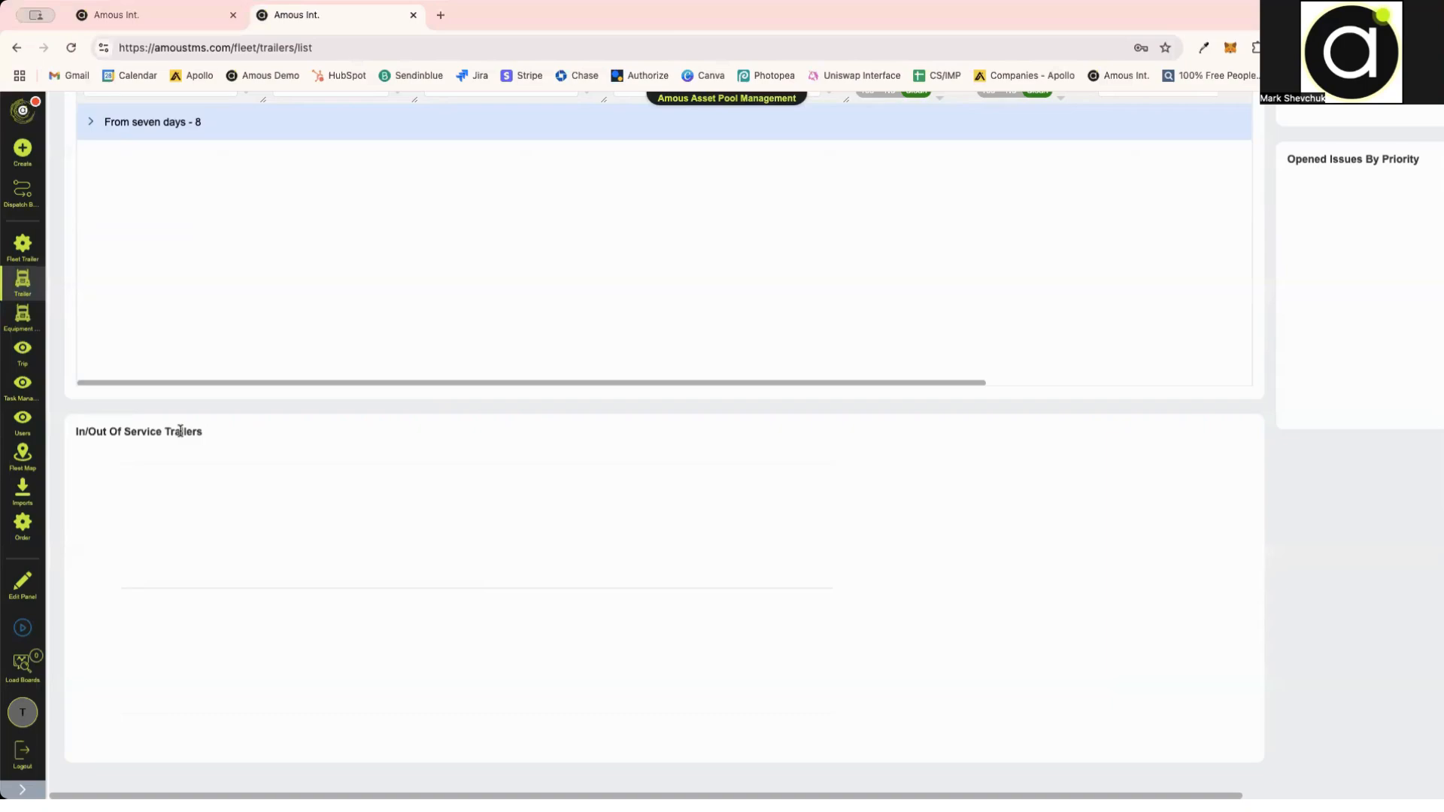
scroll(566, 496, "up", 9)
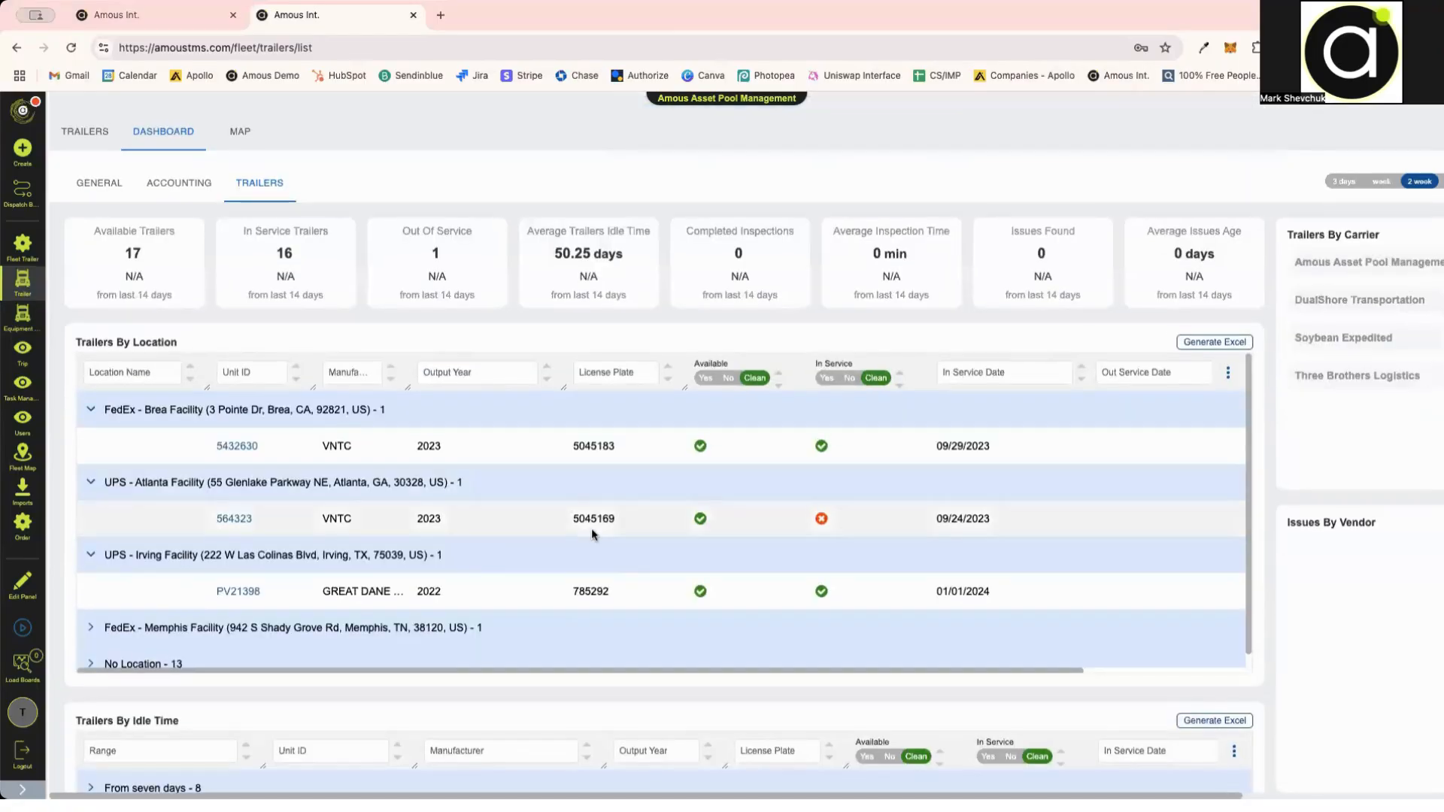
scroll(754, 574, "right", 5)
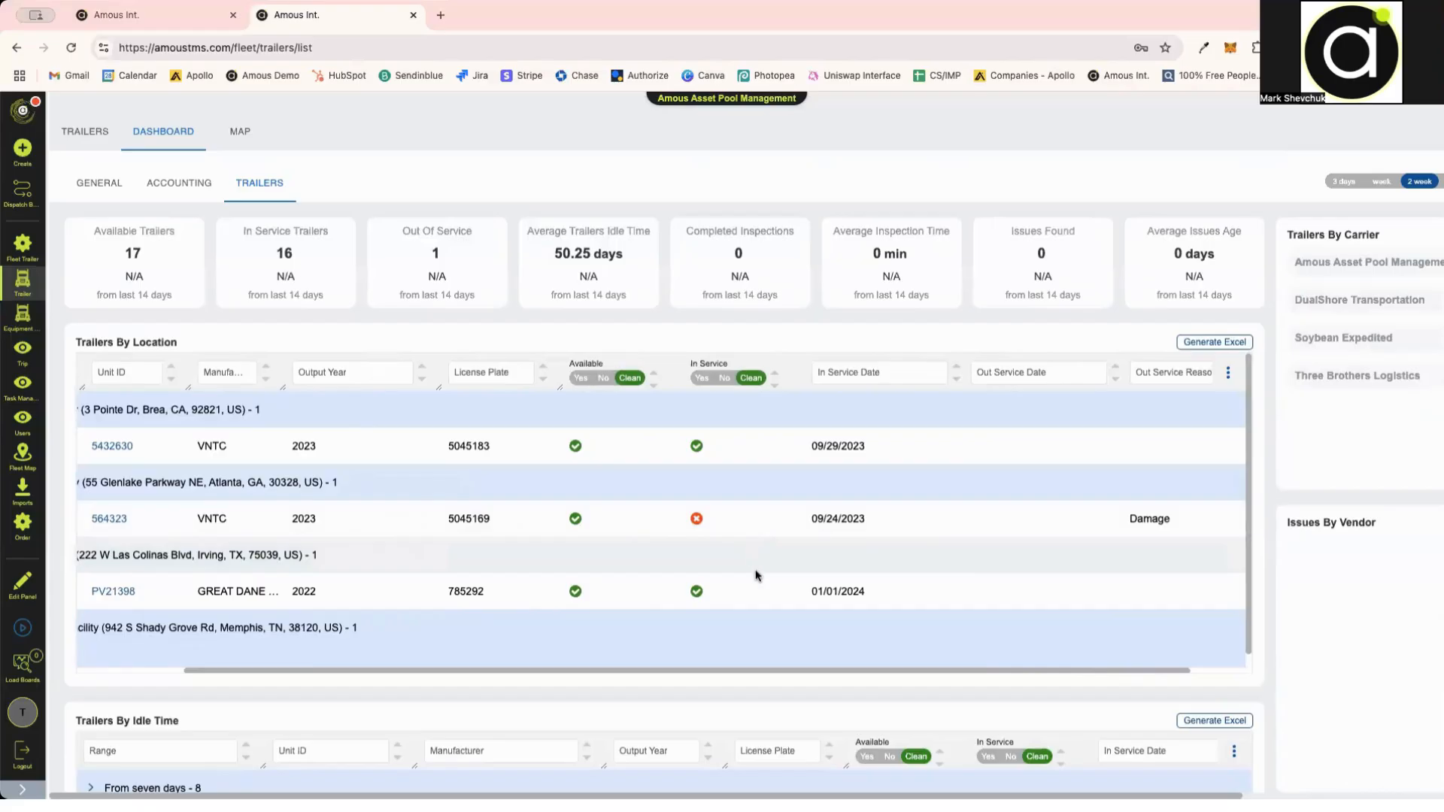
scroll(1351, 510, "right", 3)
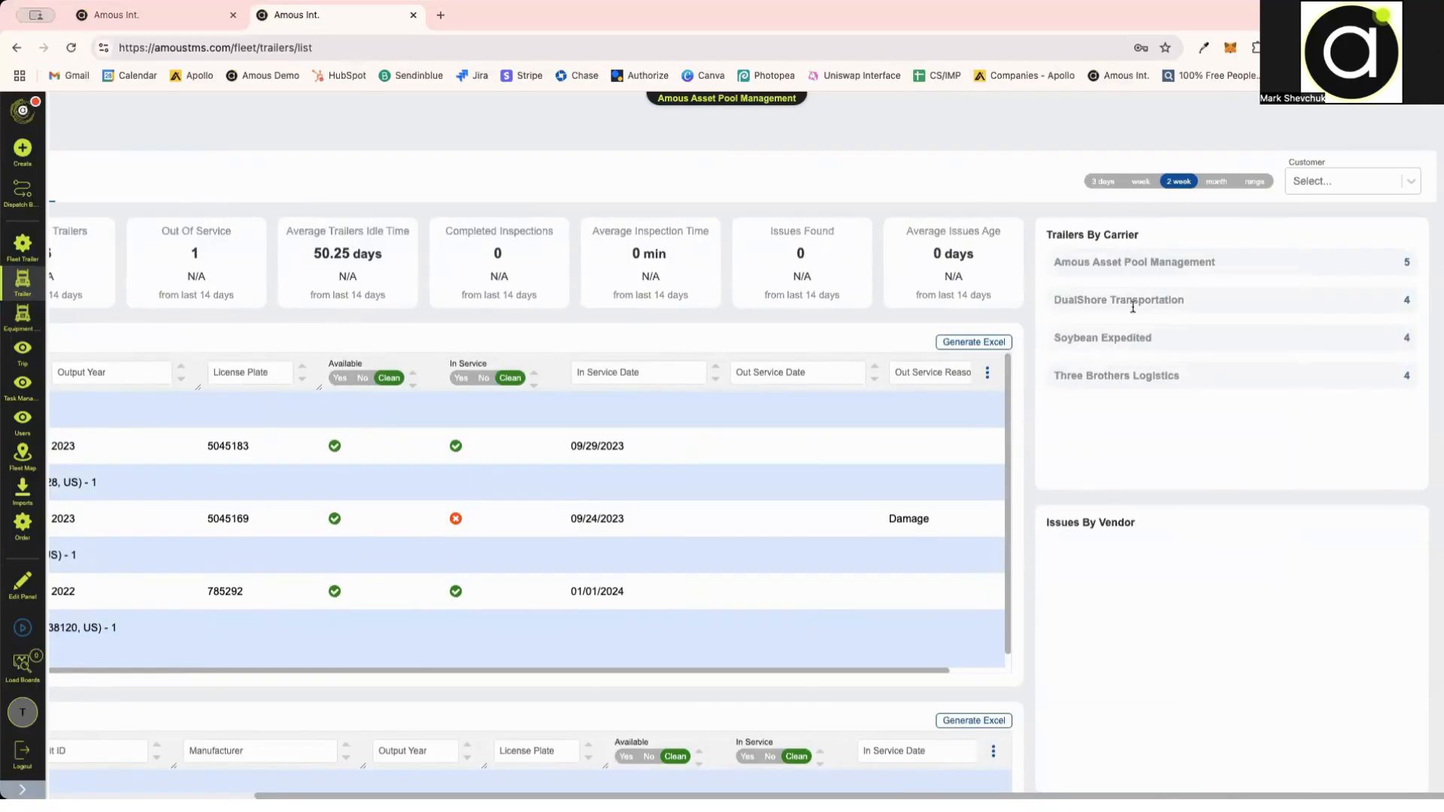
scroll(1132, 331, "down", 2)
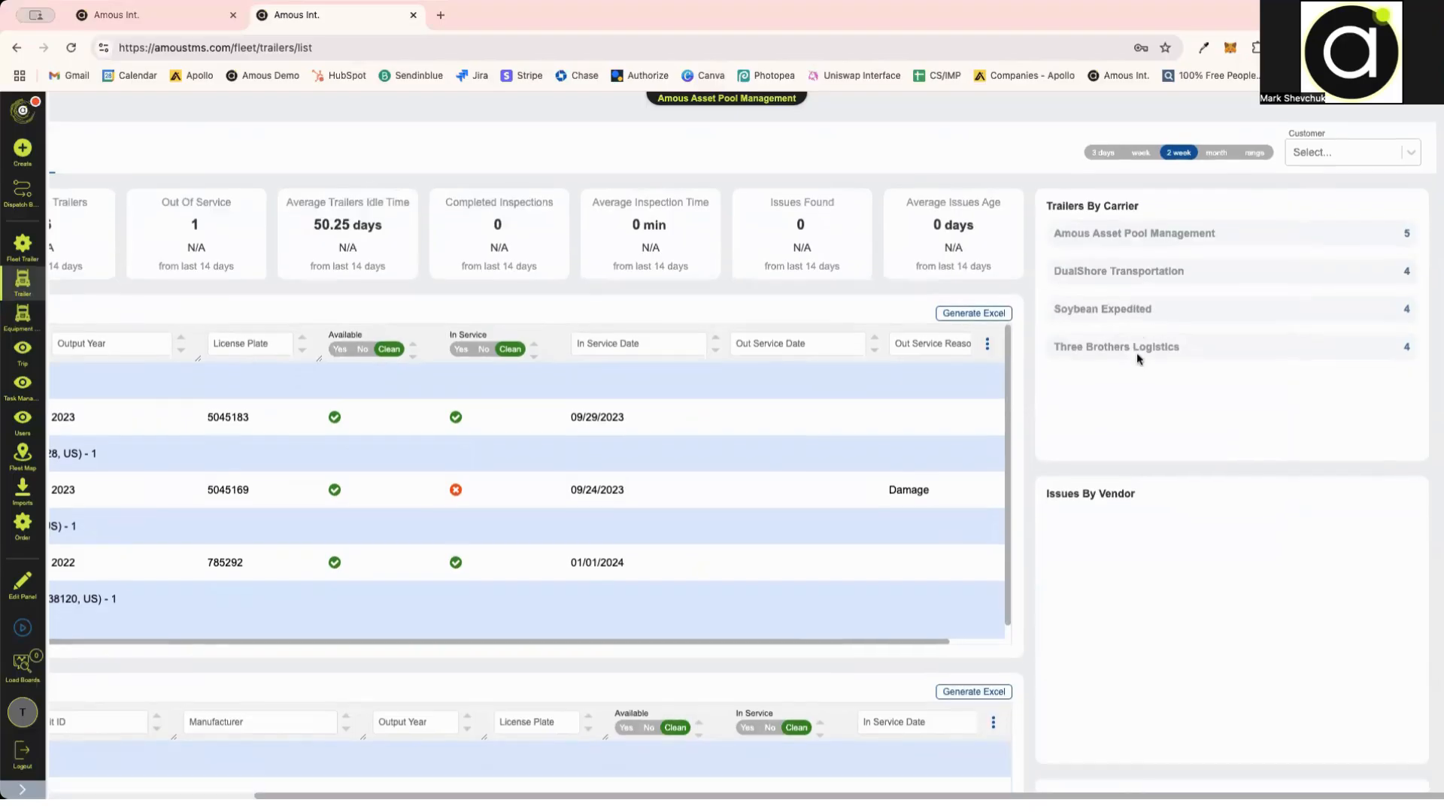
scroll(1136, 358, "down", 1)
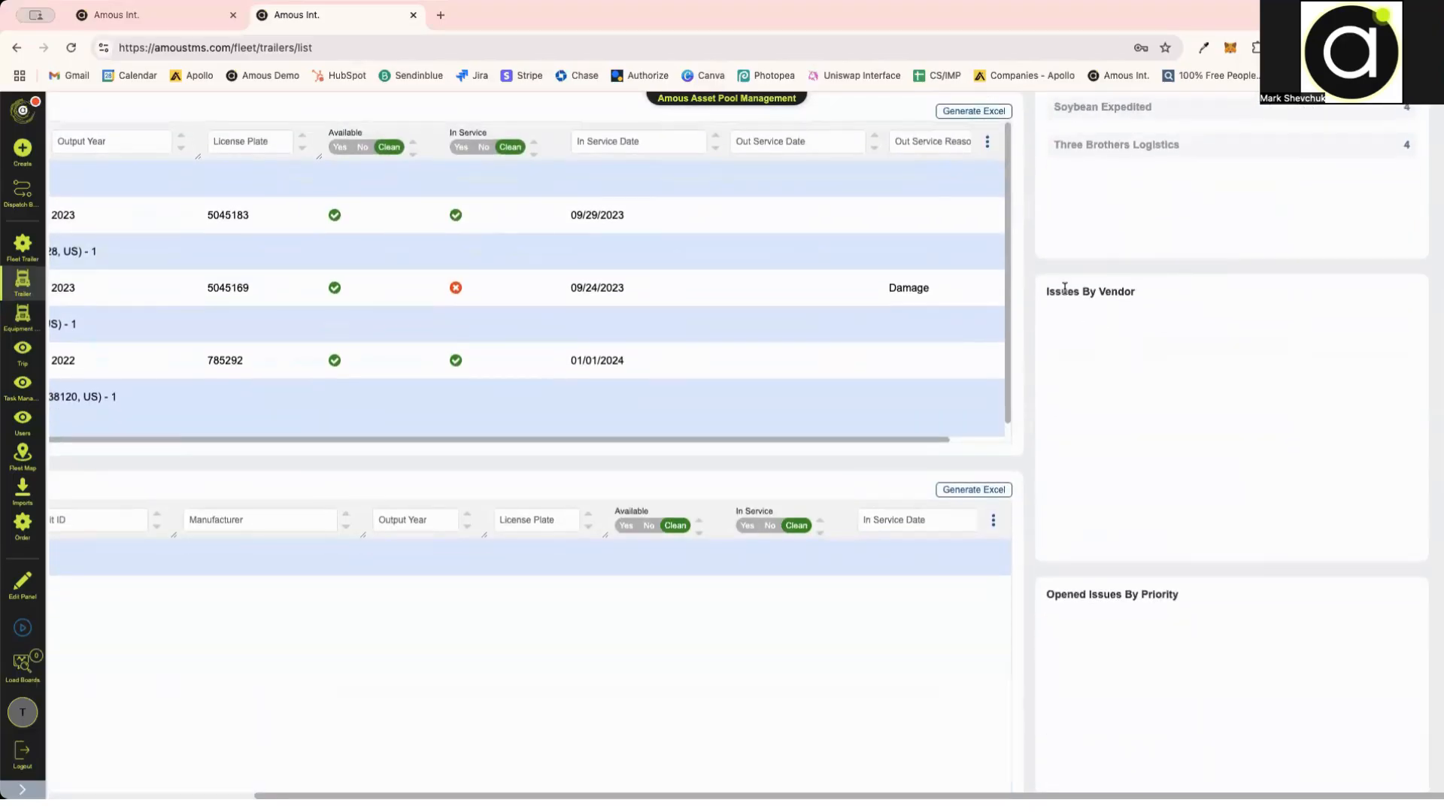
scroll(1066, 290, "down", 1)
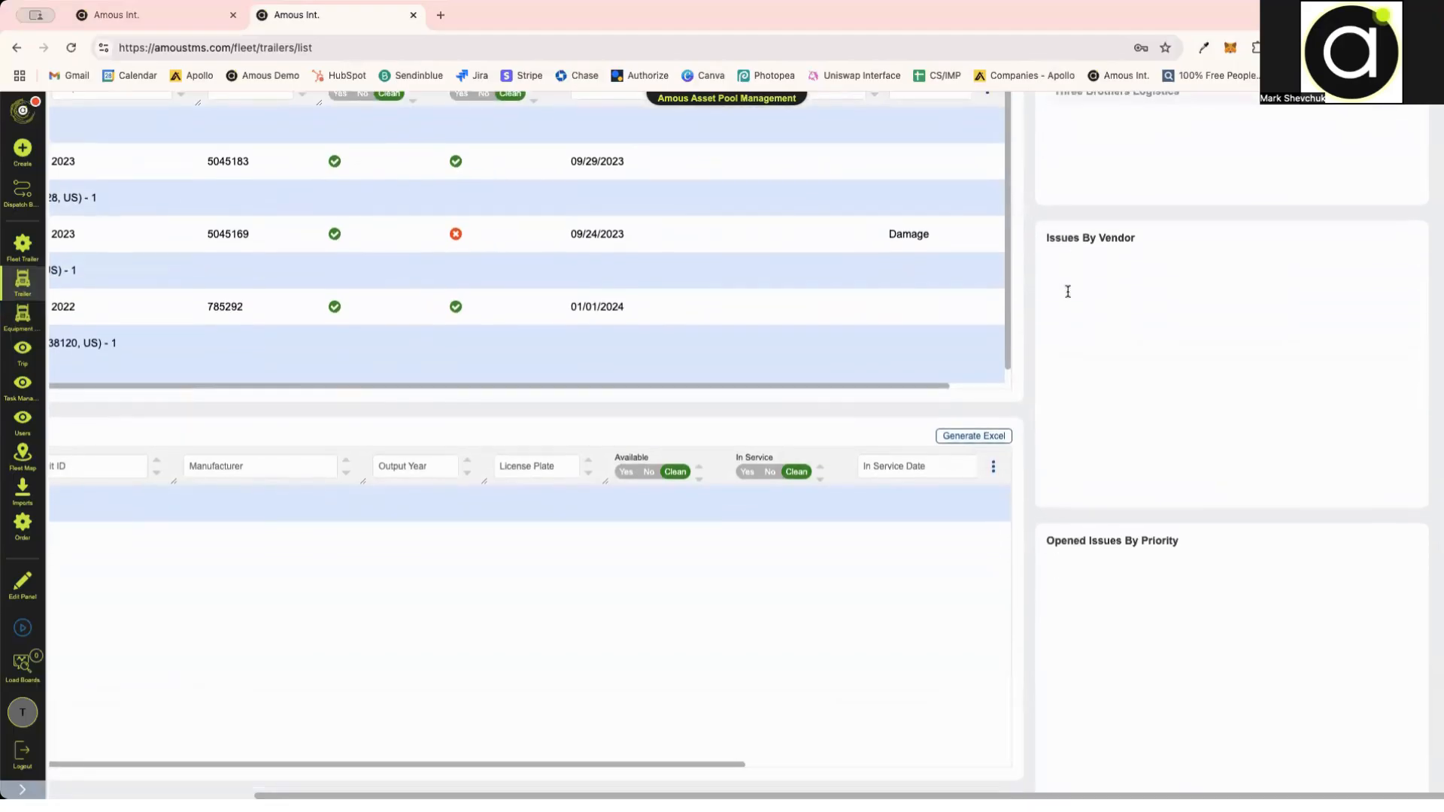
scroll(1071, 293, "down", 1)
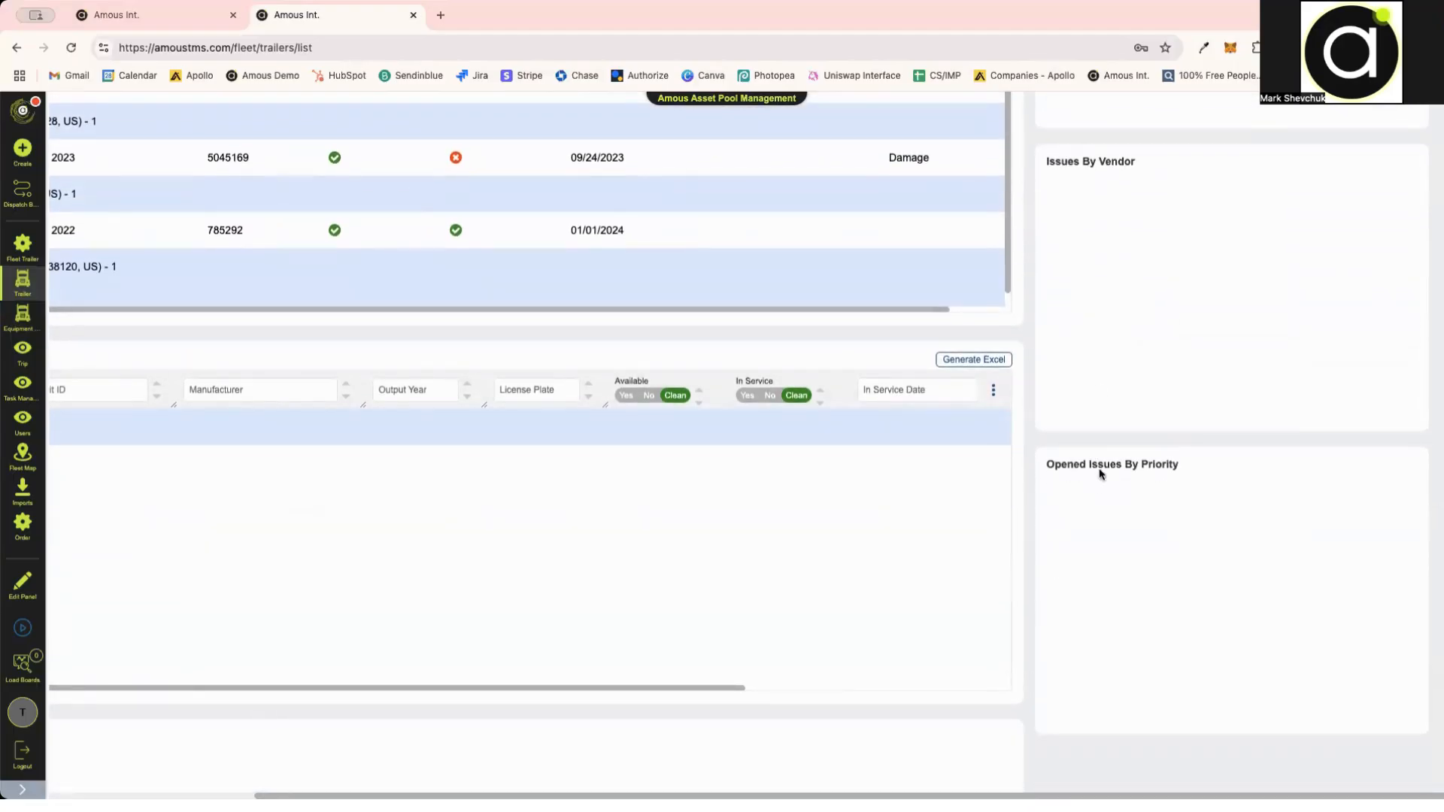
Step: Switch to the DualShore Transport session and open its fleet trailer dashboard
left_click(116, 14)
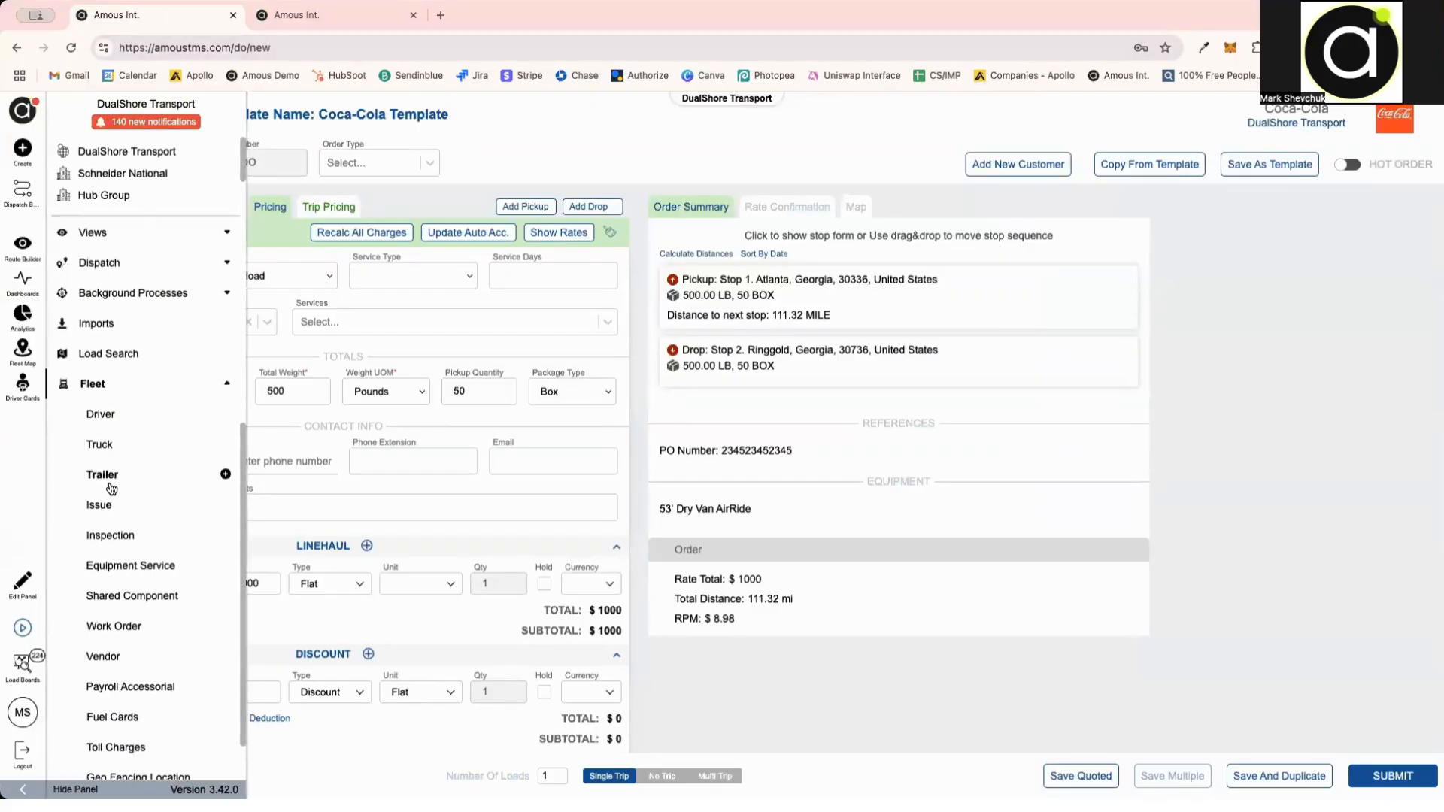
left_click(104, 475)
left_click(194, 135)
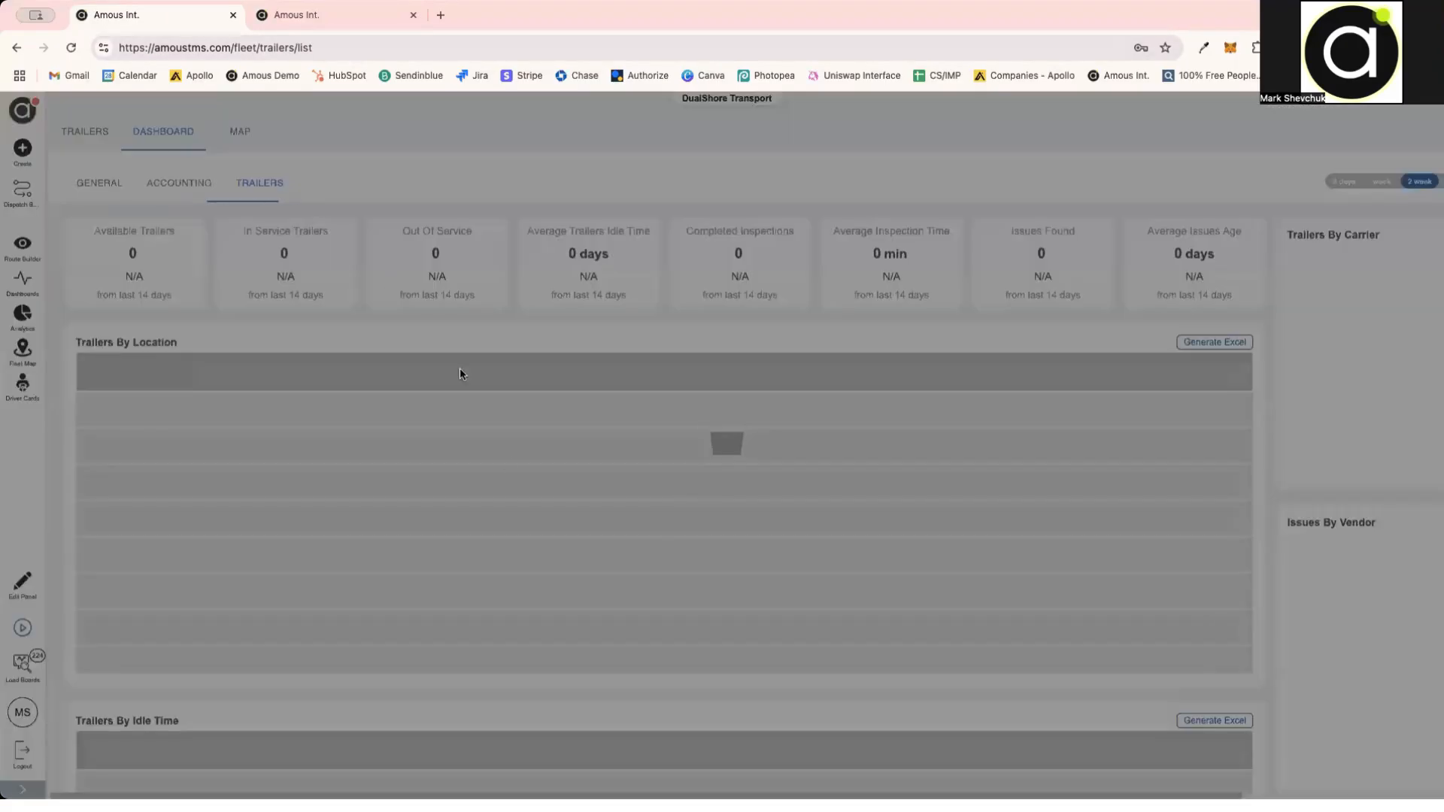
Step: Examine DualShore Transport's trailers by carrier, location and idle time, along with its issue sections
scroll(1315, 431, "right", 3)
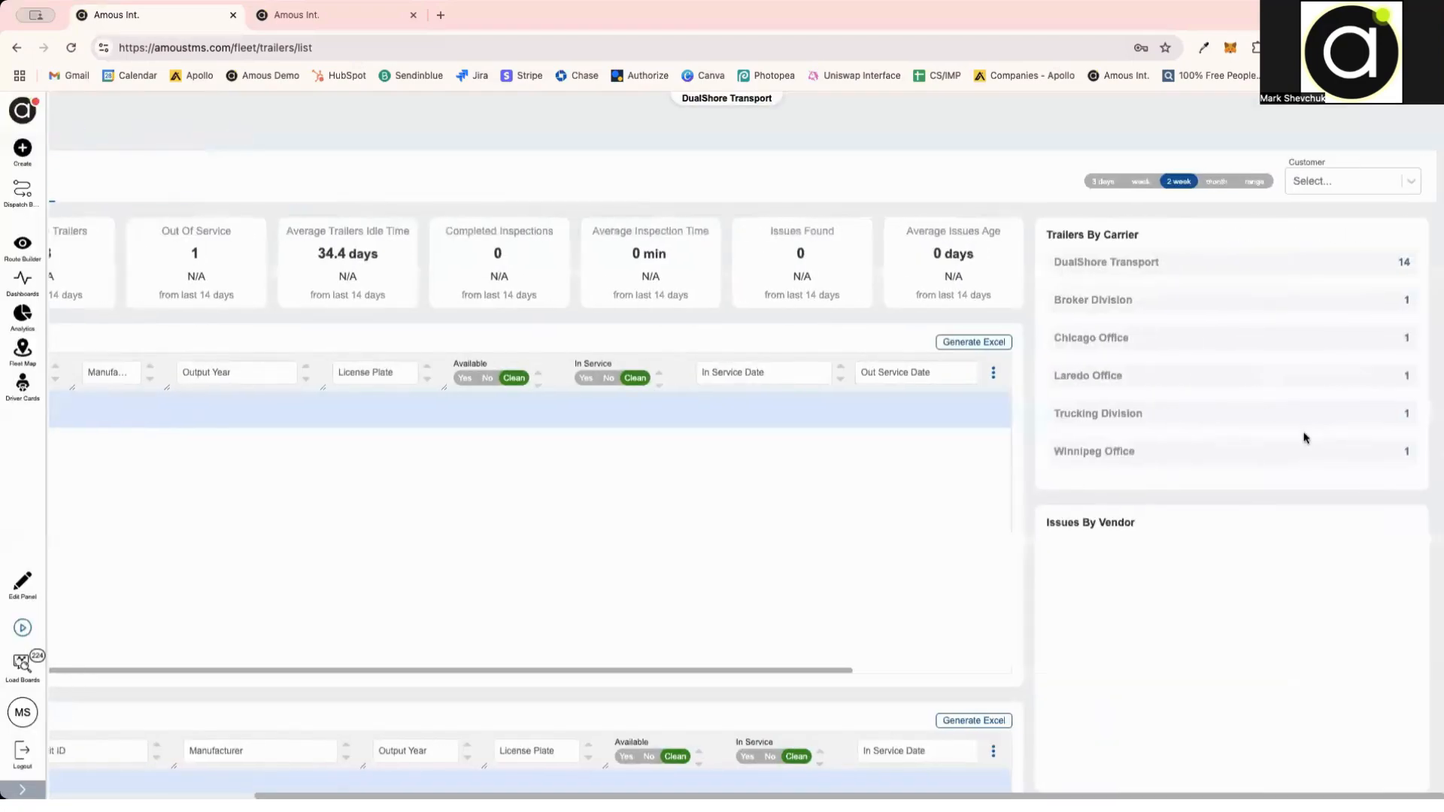
scroll(1263, 445, "down", 4)
scroll(1252, 545, "up", 8)
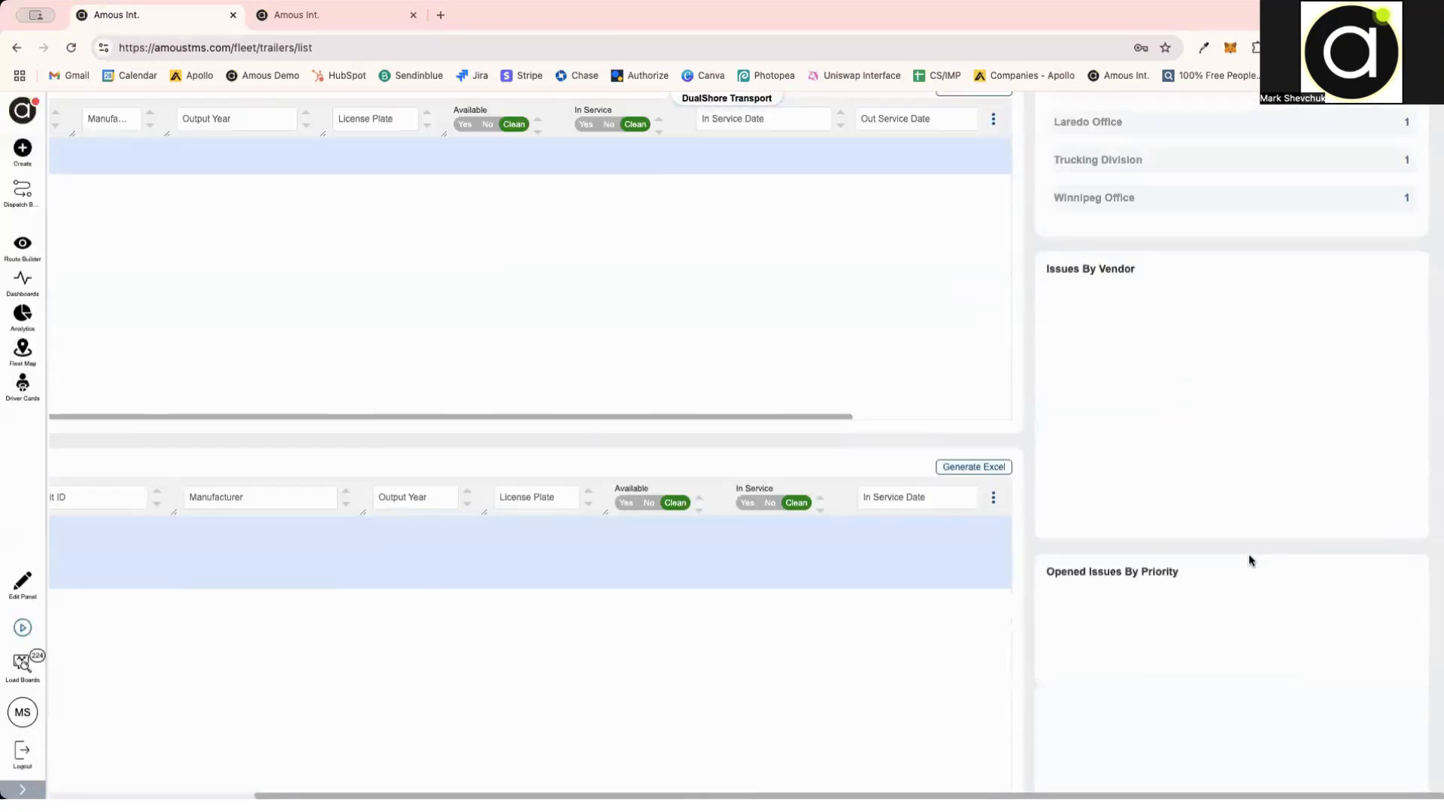
scroll(1120, 542, "left", 2)
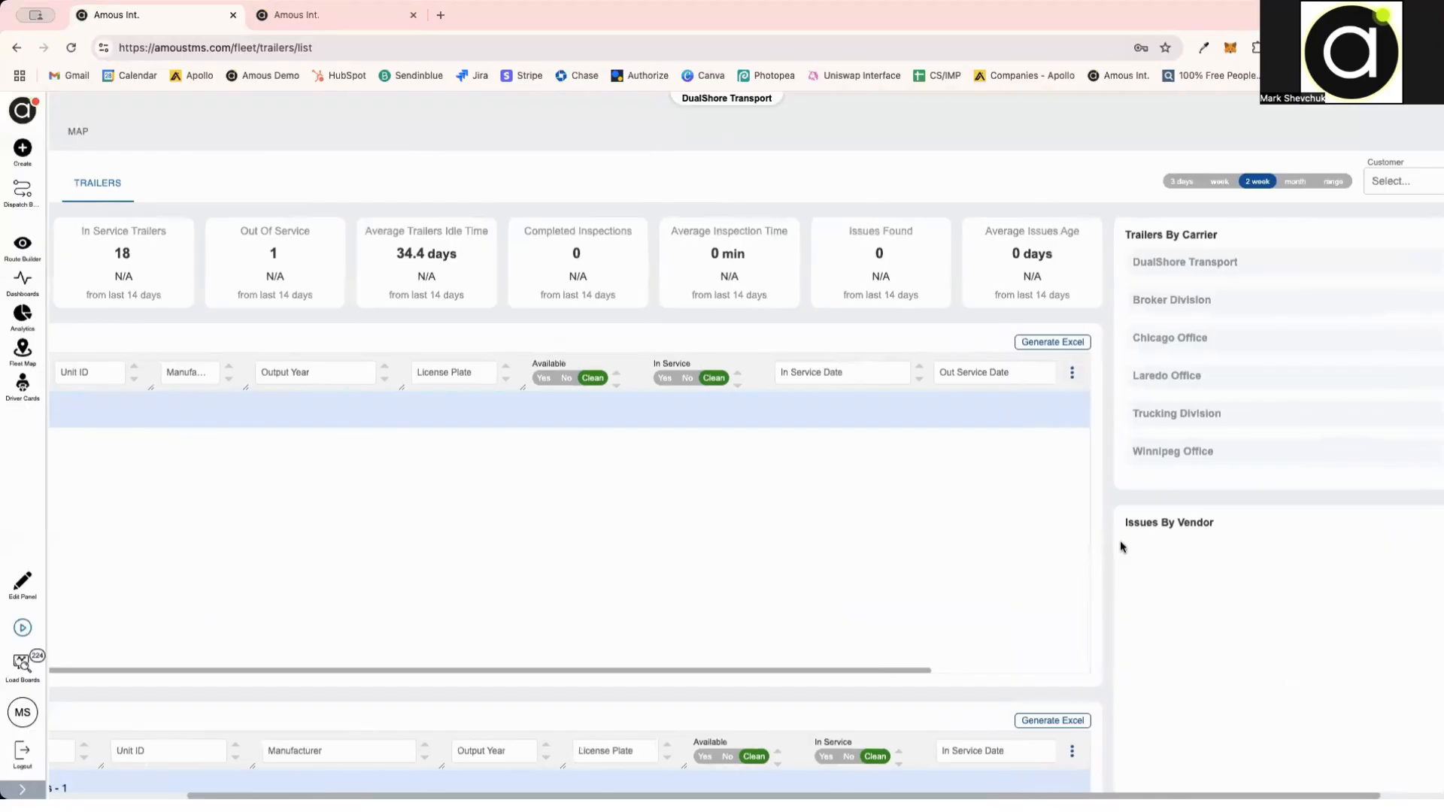
scroll(1121, 540, "left", 3)
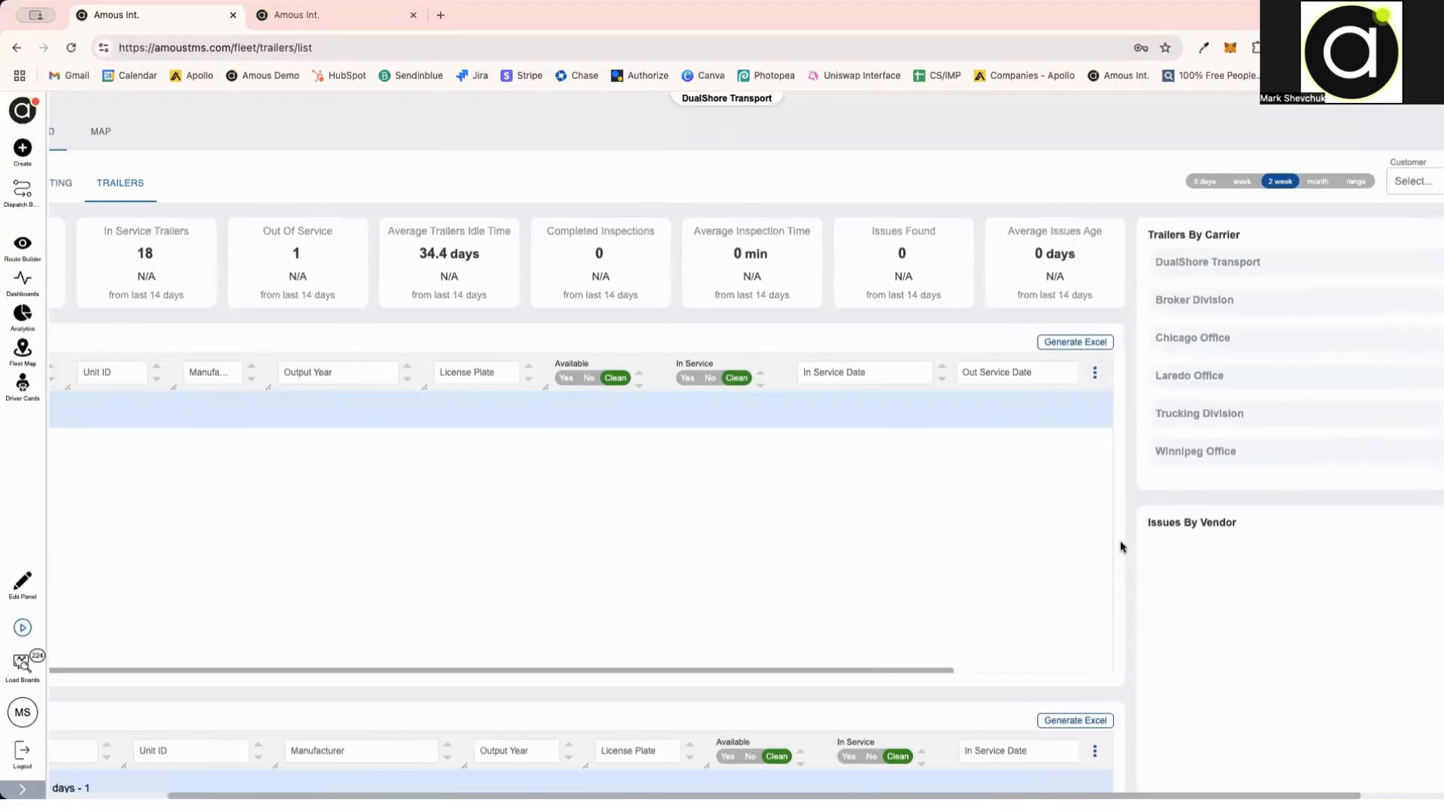
scroll(1218, 467, "down", 4)
scroll(1230, 455, "down", 1)
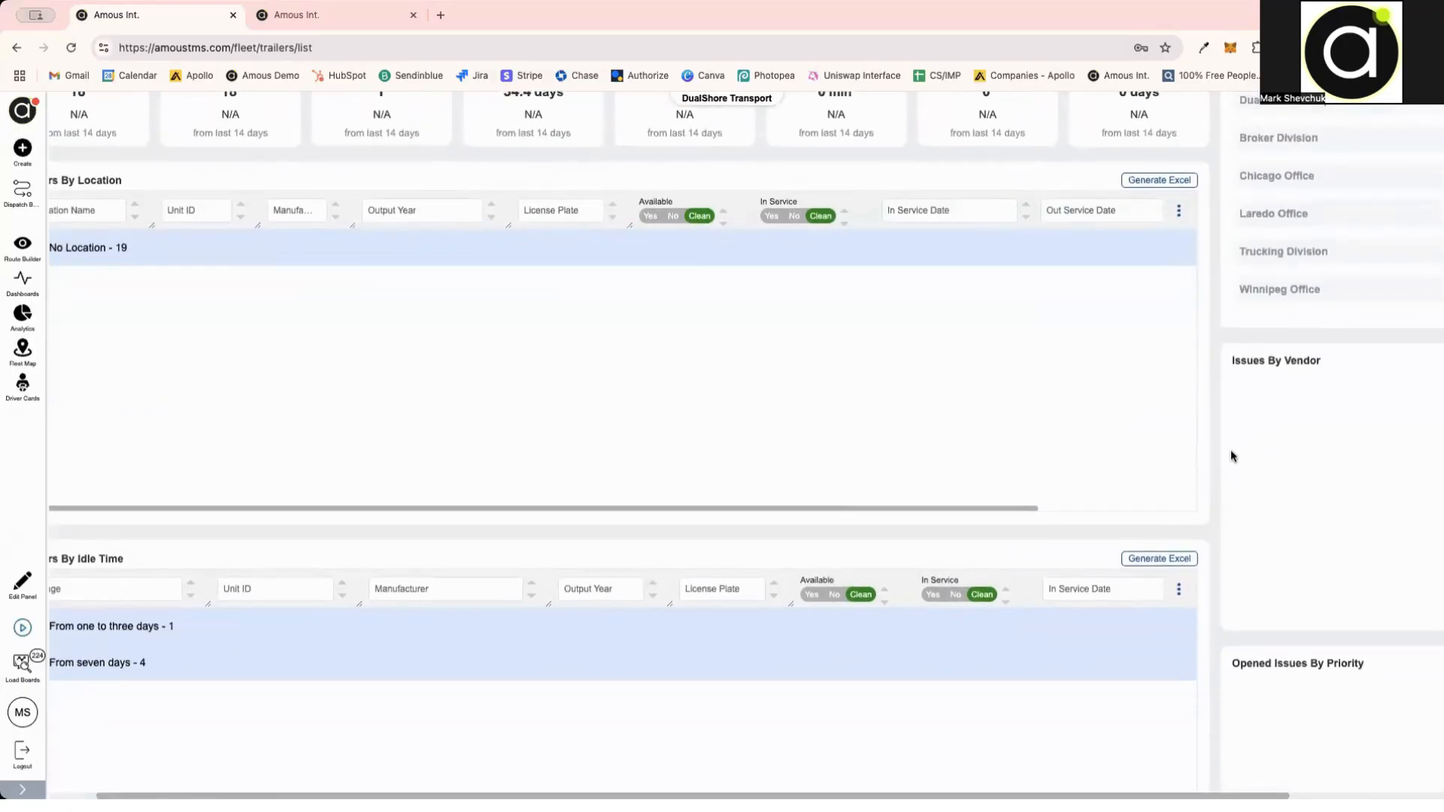
scroll(1230, 455, "right", 1)
scroll(1230, 456, "left", 2)
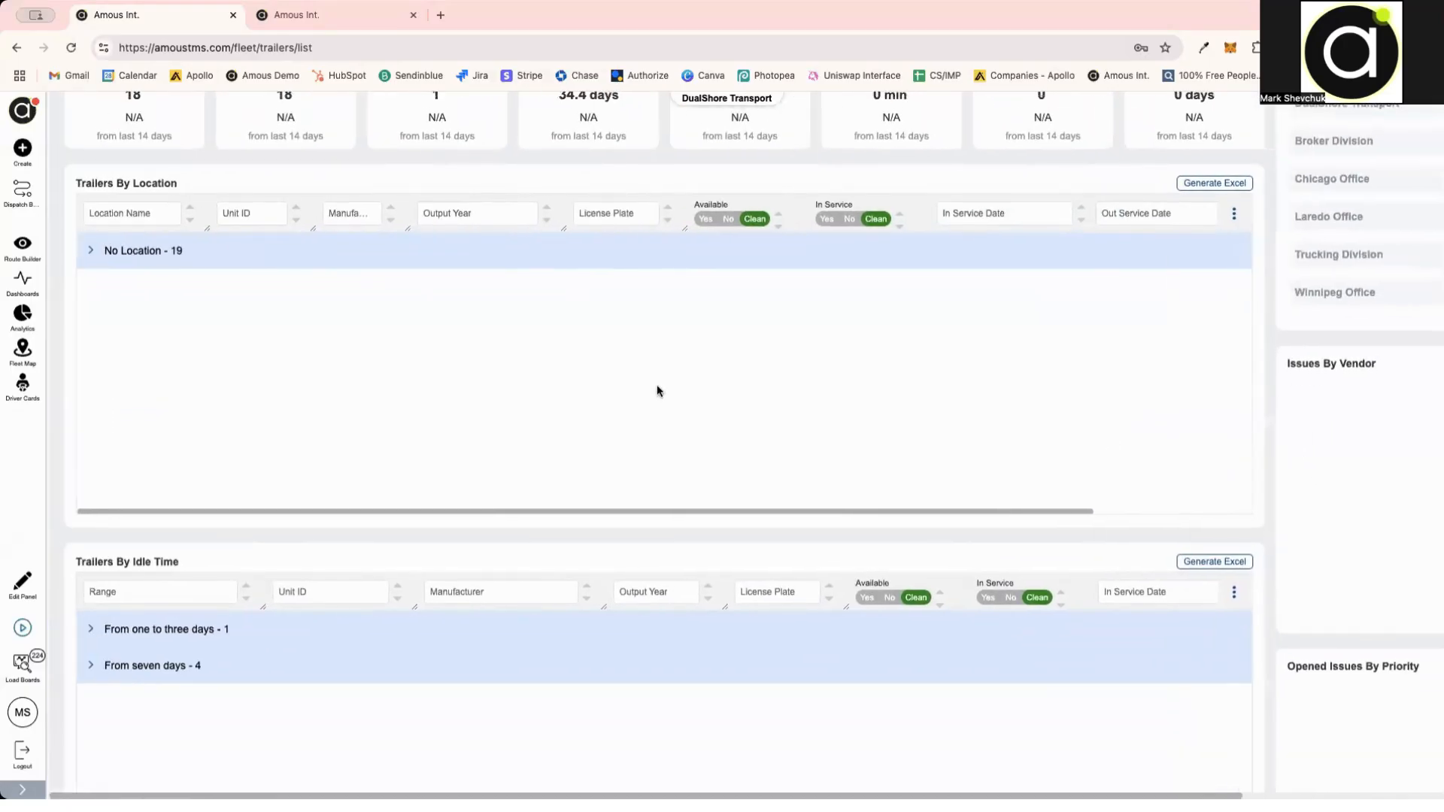
Step: Switch to the Amous Asset Pool Management session and open its fleet Geo Fencing Location list
scroll(656, 385, "up", 4)
left_click(344, 19)
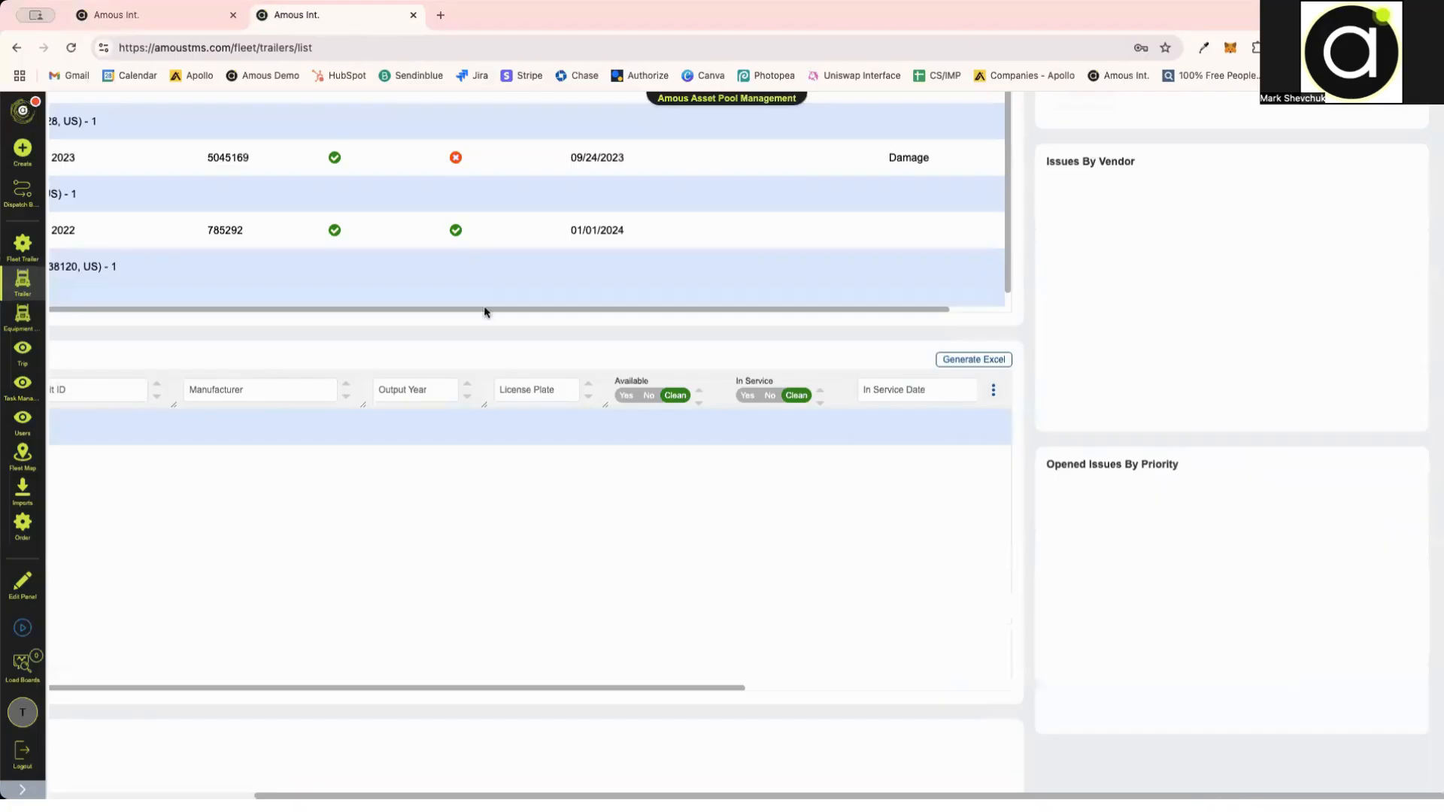
scroll(472, 403, "left", 3)
scroll(472, 403, "up", 5)
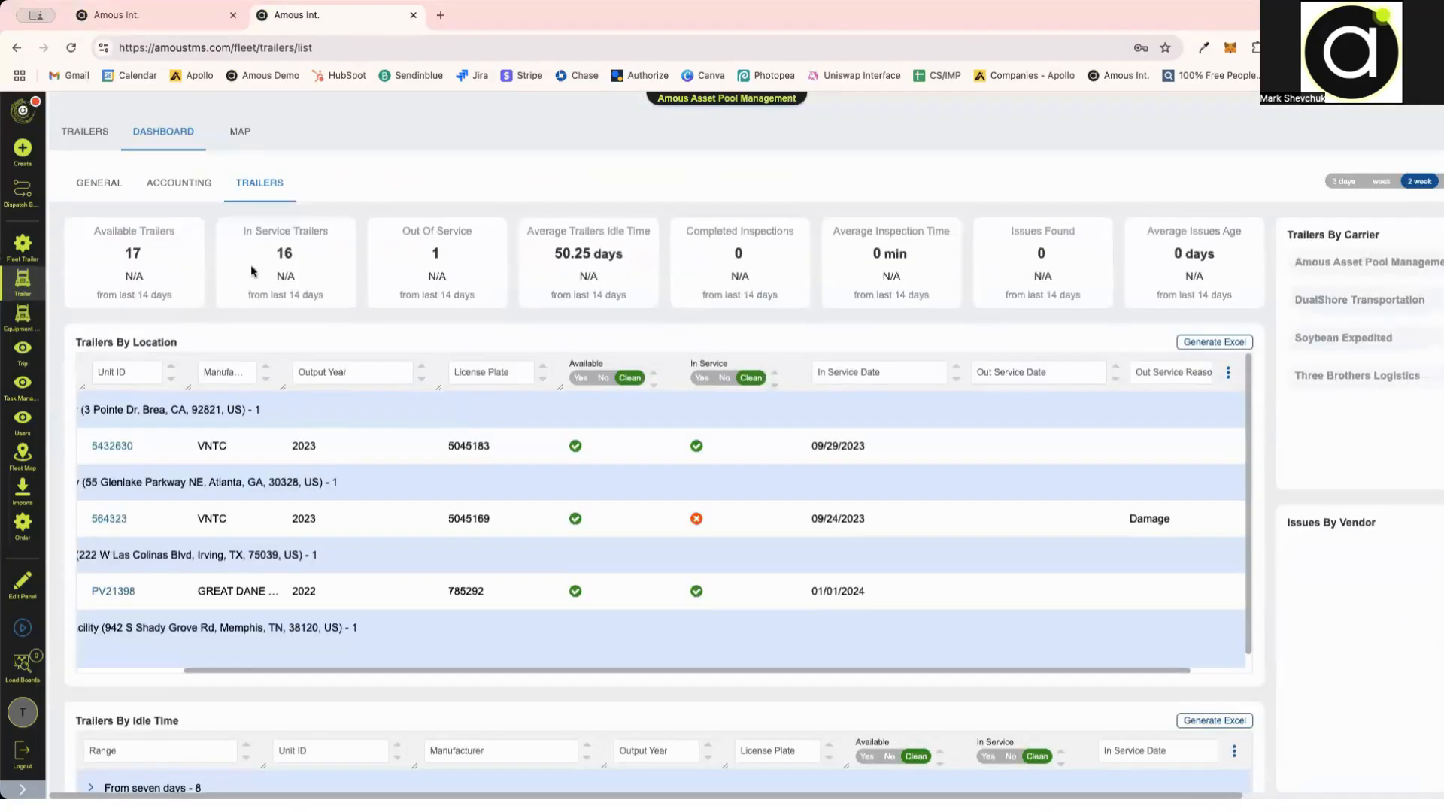
left_click(22, 111)
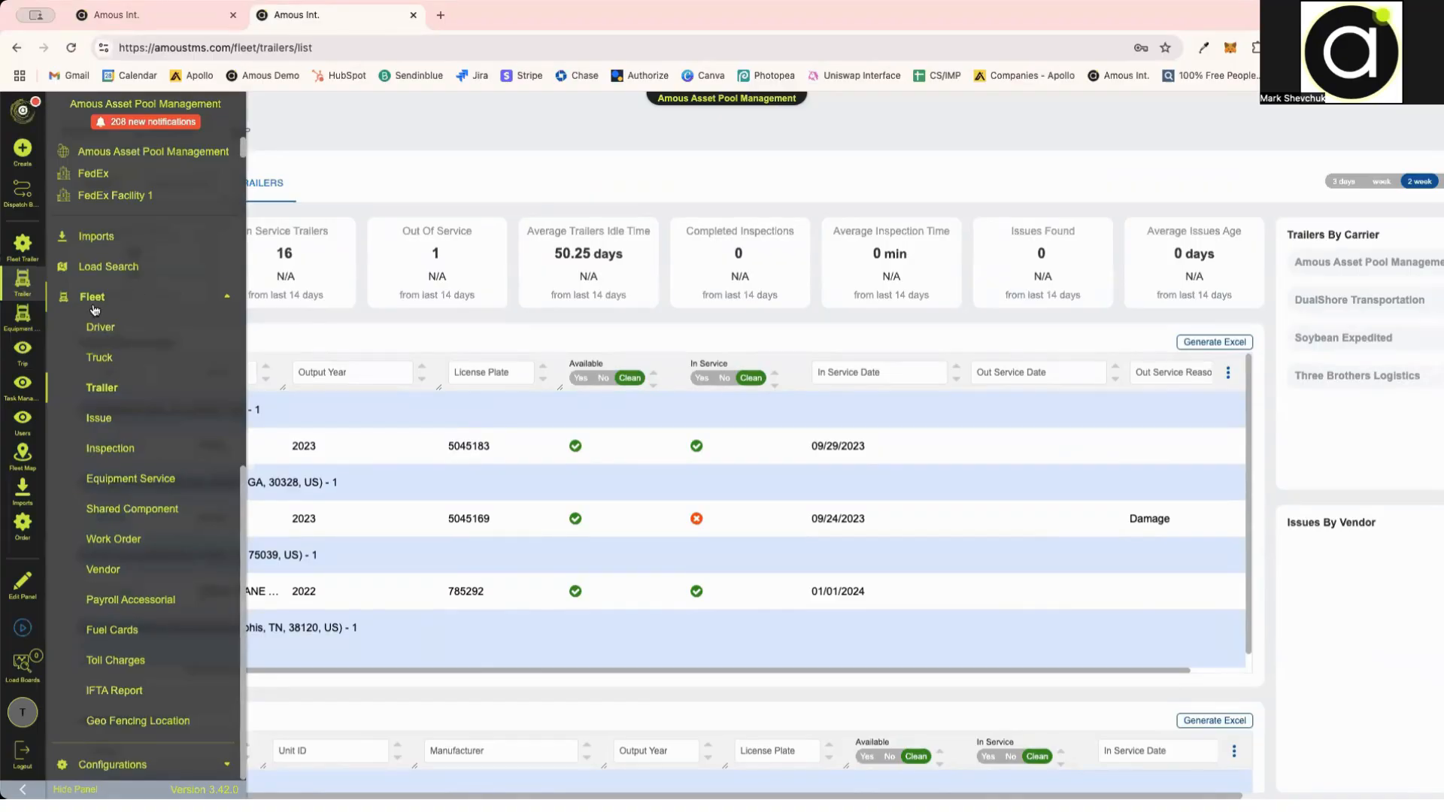
left_click(139, 722)
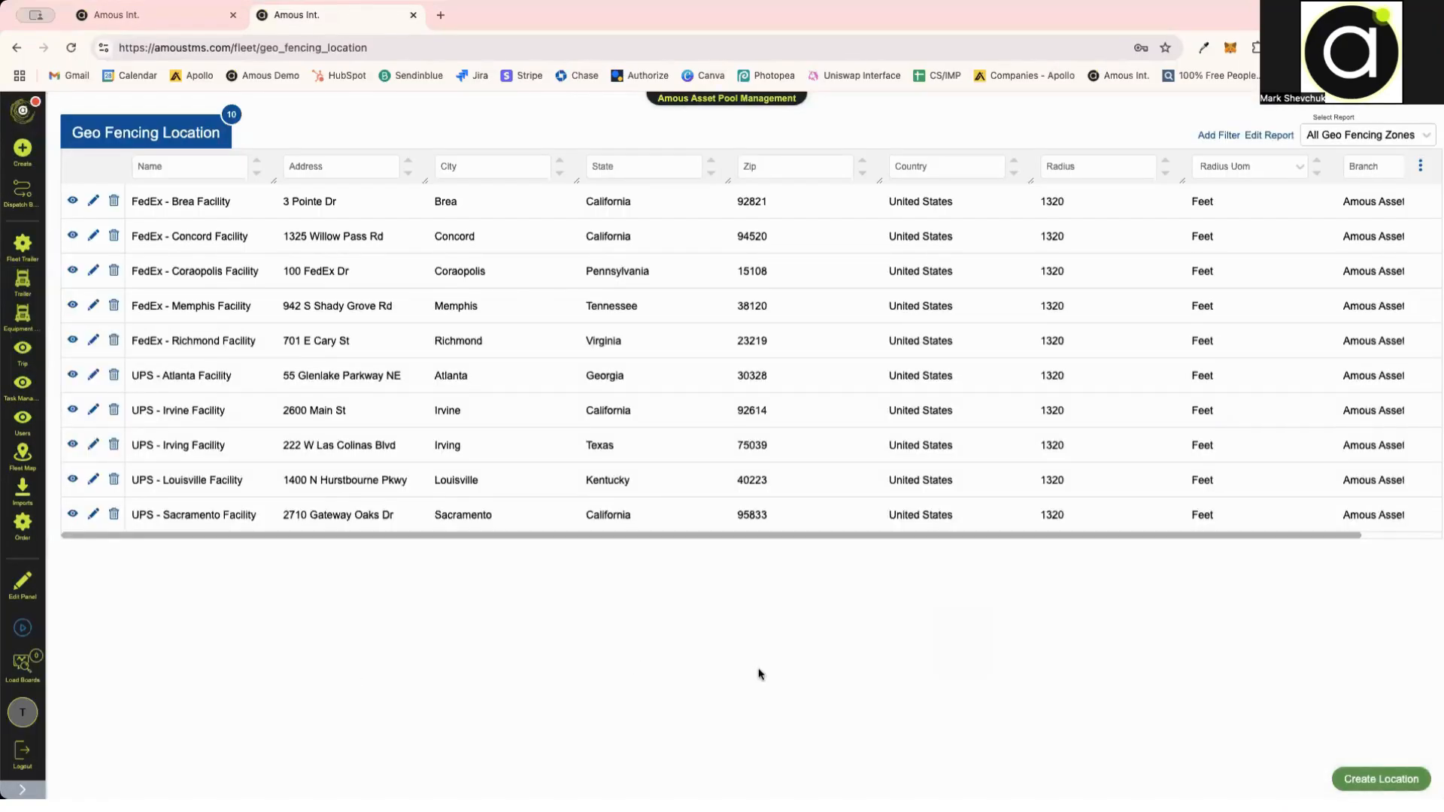
Step: View the blank Create Location form and the UPS - Atlanta Facility geofence, closing each without changes
left_click(1383, 779)
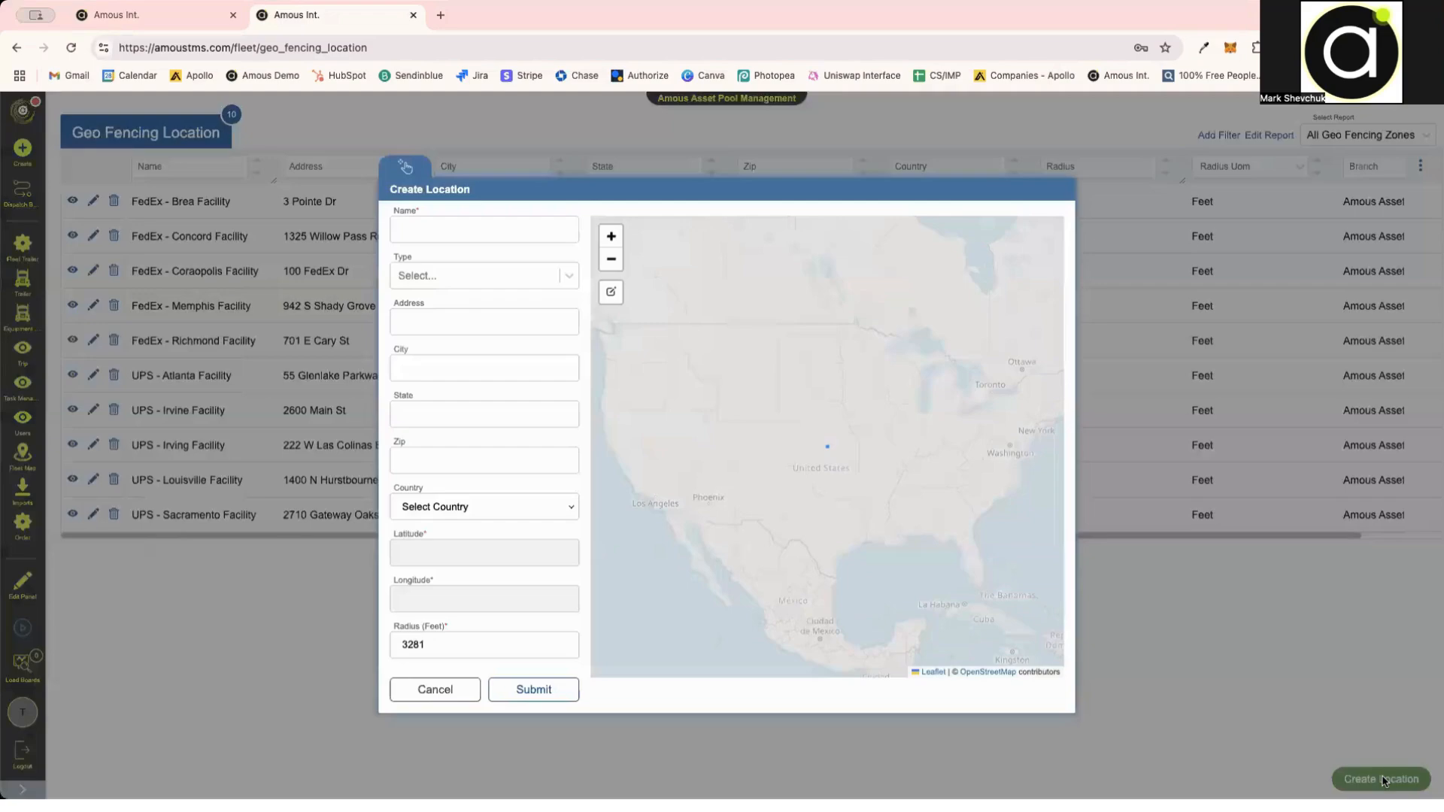
left_click(496, 230)
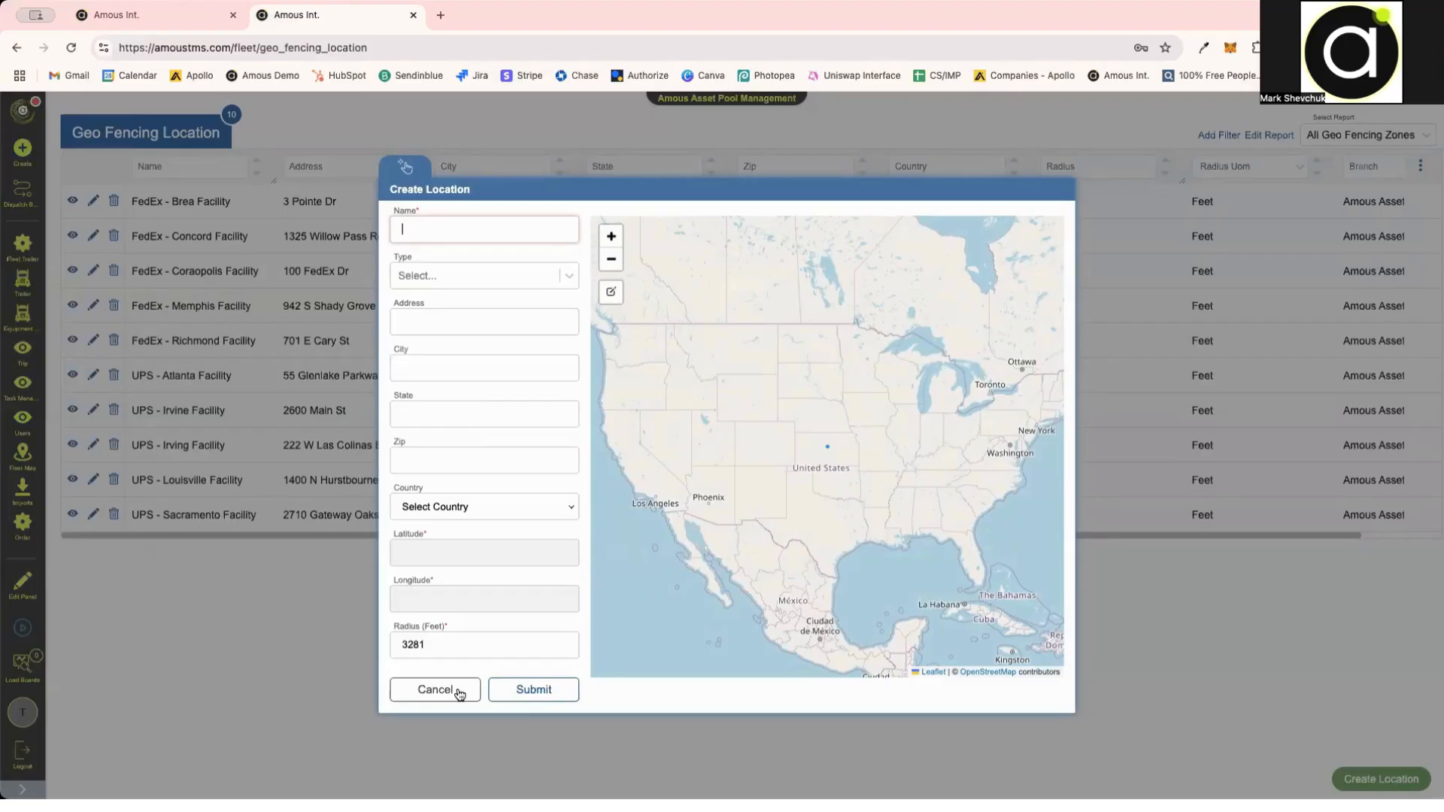
left_click(437, 690)
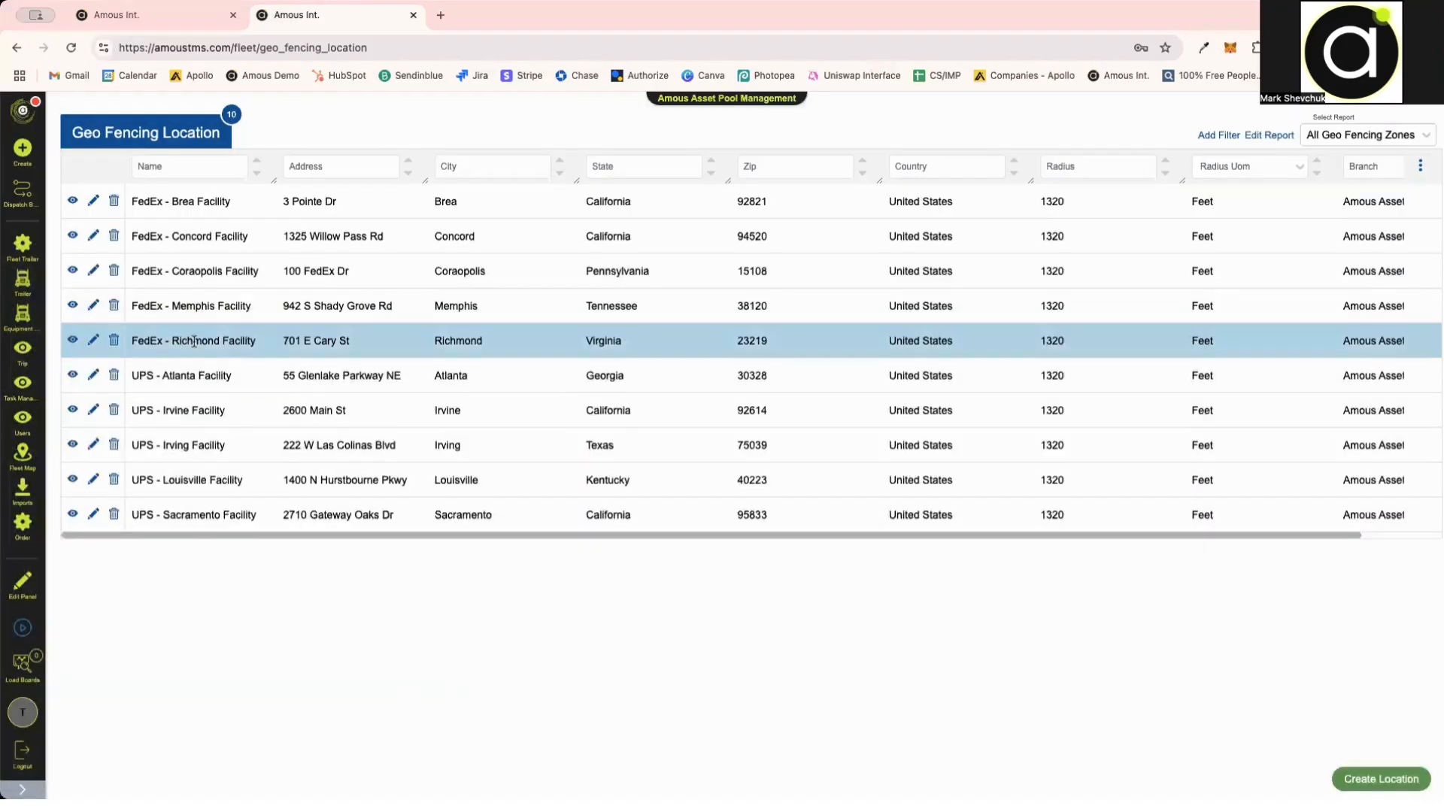
left_click(72, 375)
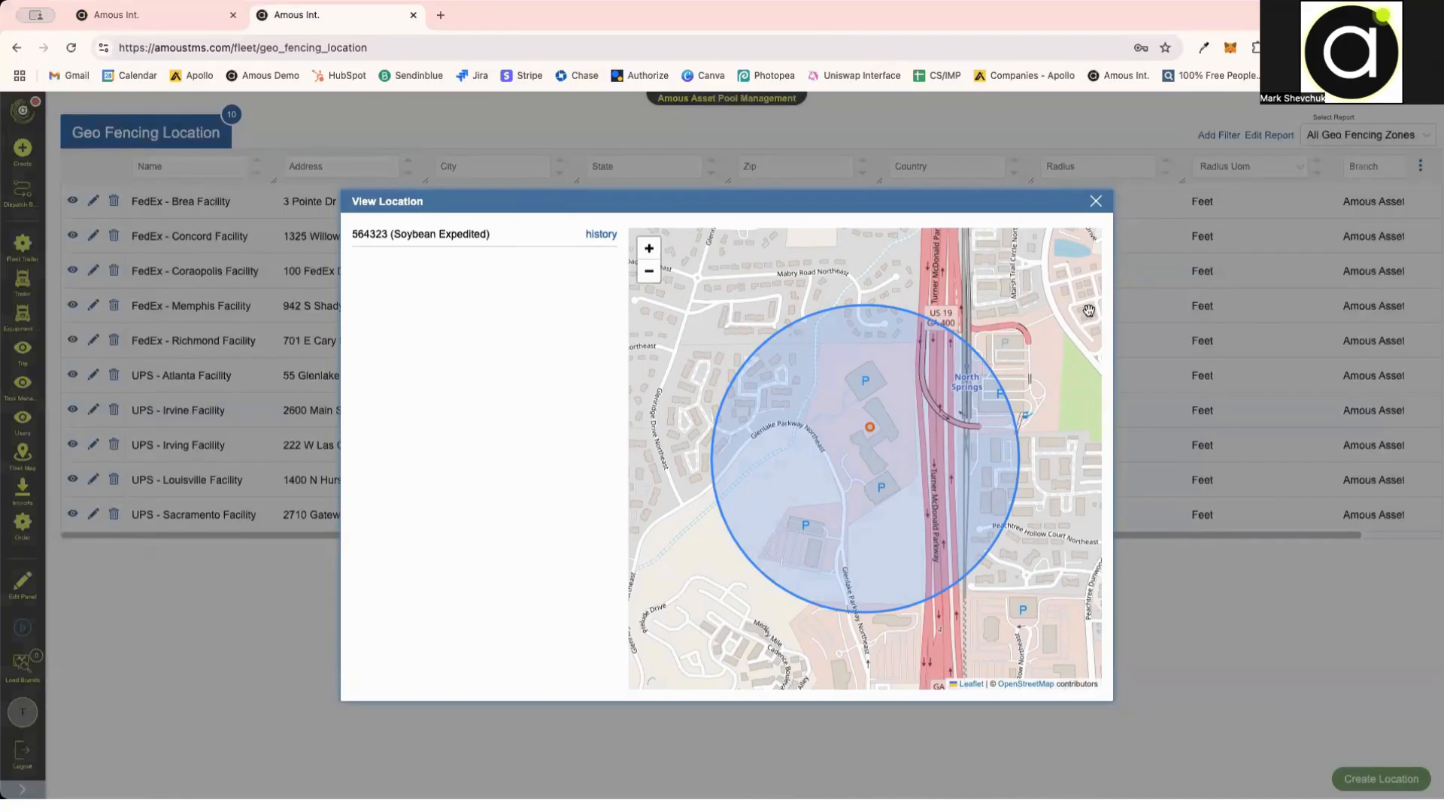
left_click(1095, 201)
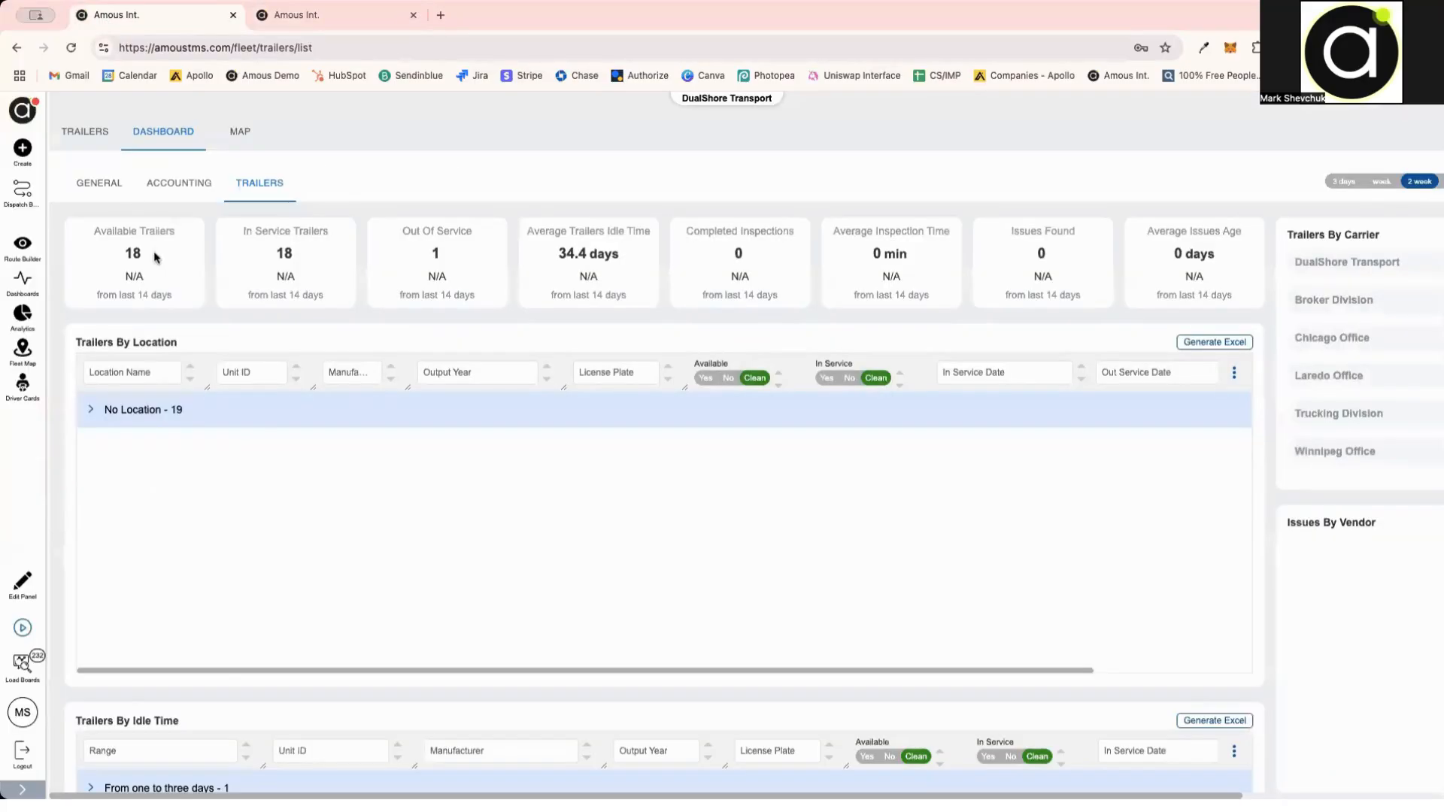
Step: Switch to the DualShore Transport session and open its fleet truck list
left_click(22, 186)
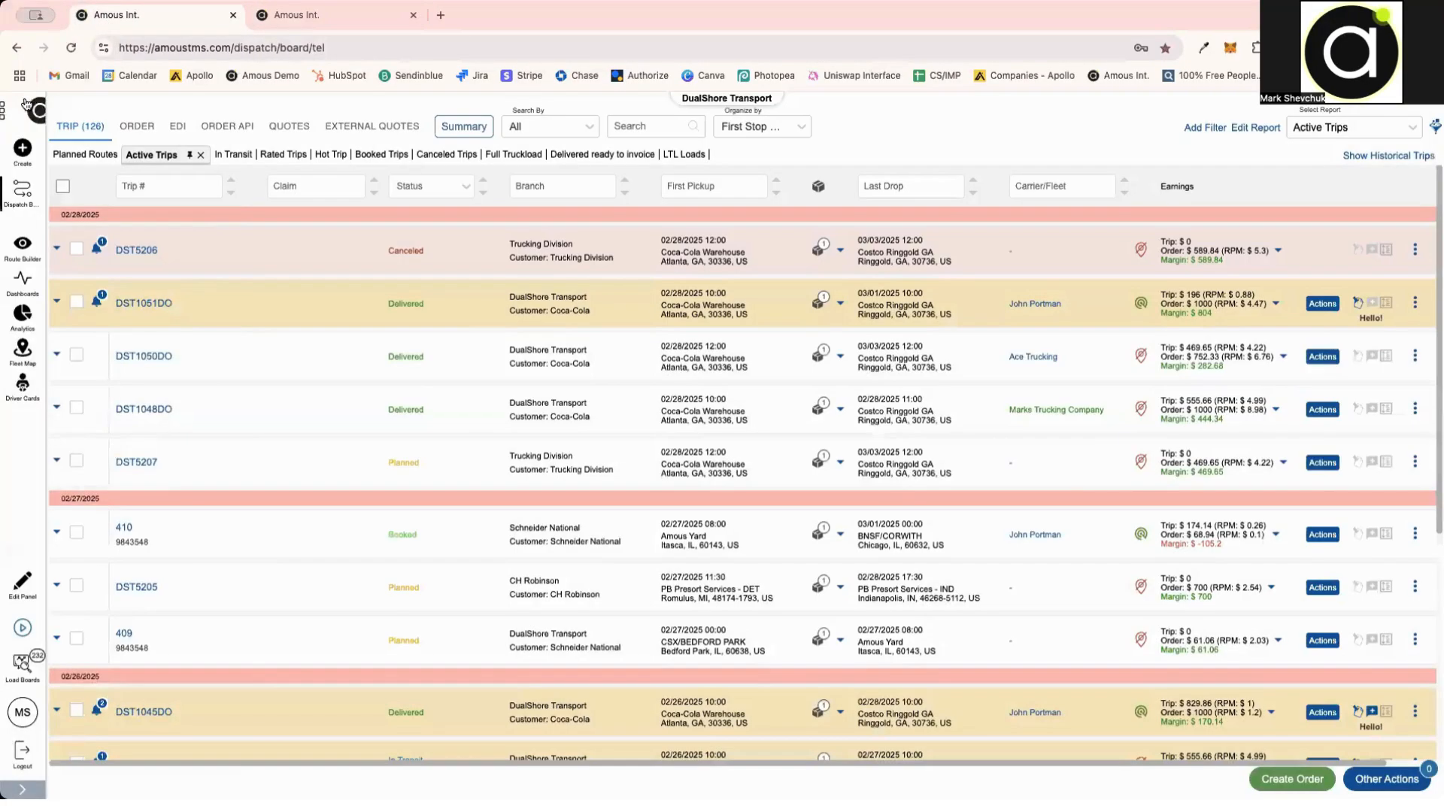
left_click(27, 110)
left_click(126, 450)
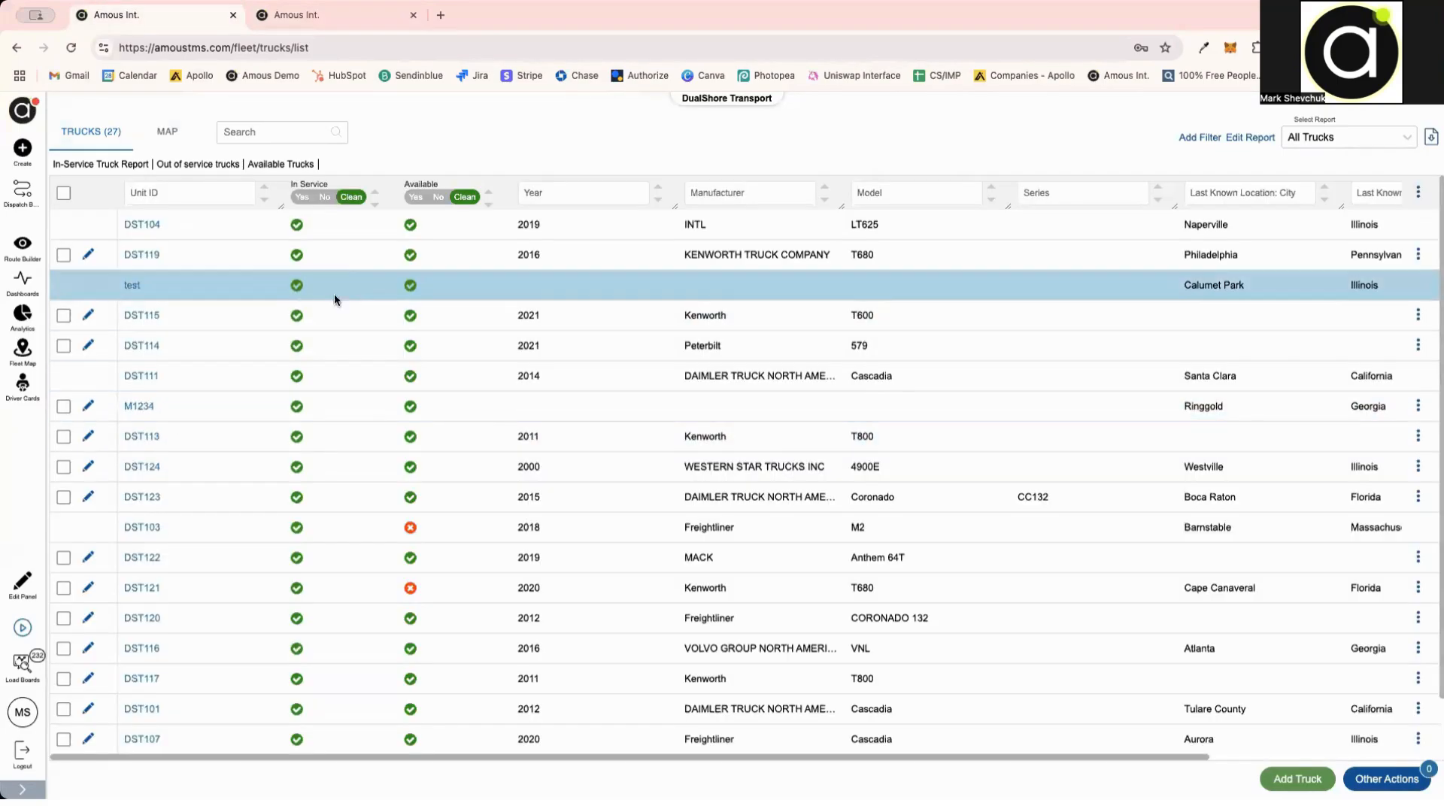
Step: Open truck DST119's issues and remove the Truck: Unit ID filter from the issue list
left_click(136, 255)
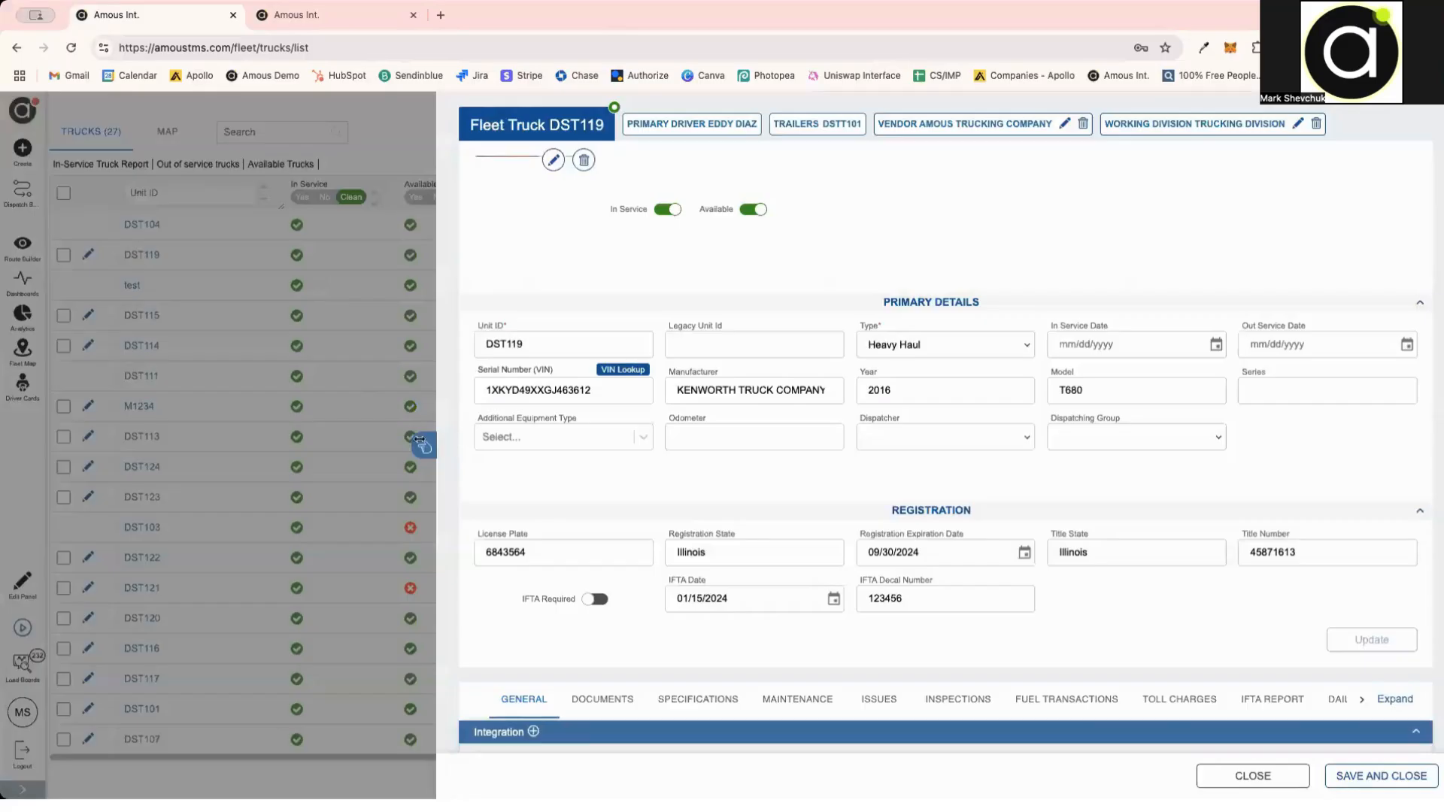
scroll(488, 297, "down", 5)
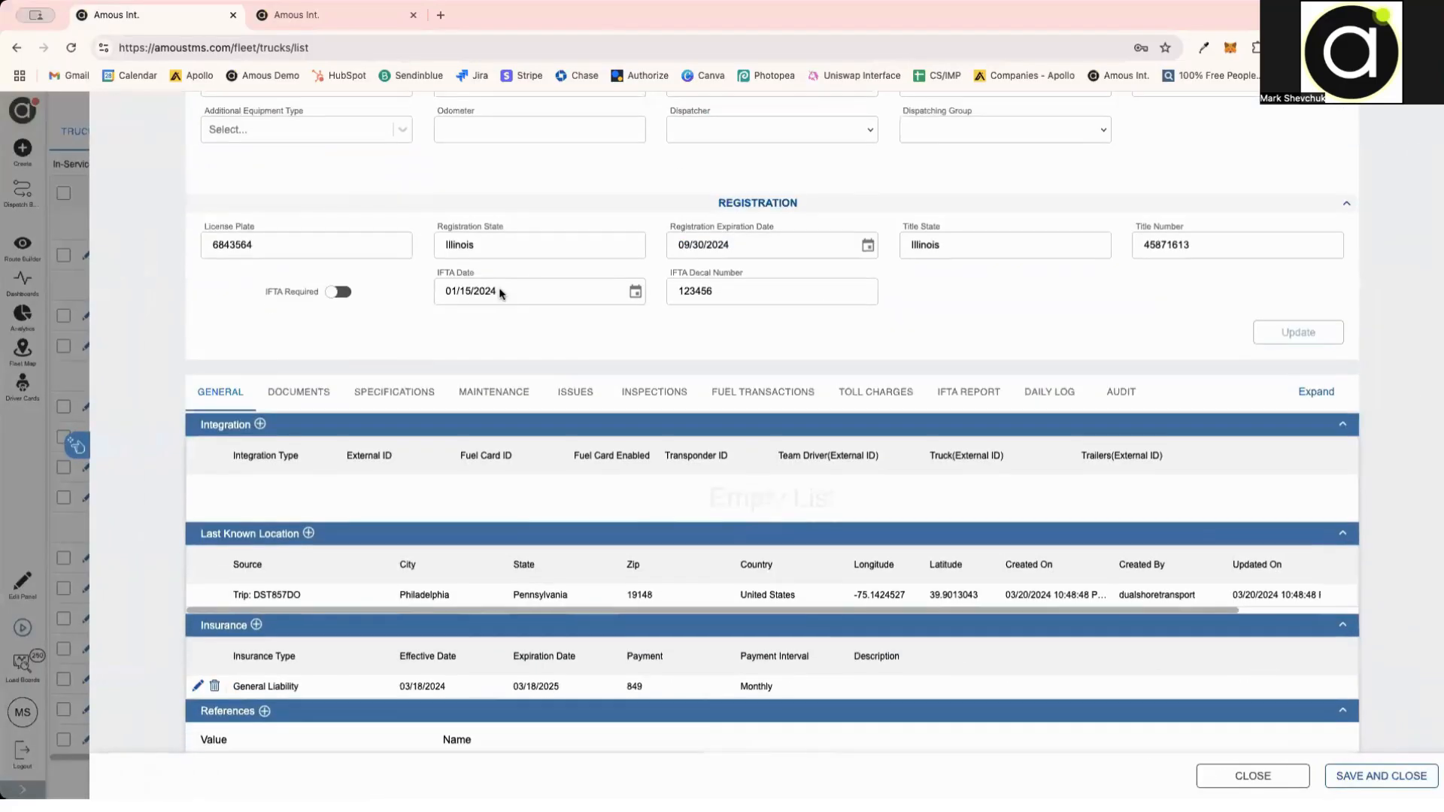
left_click(584, 395)
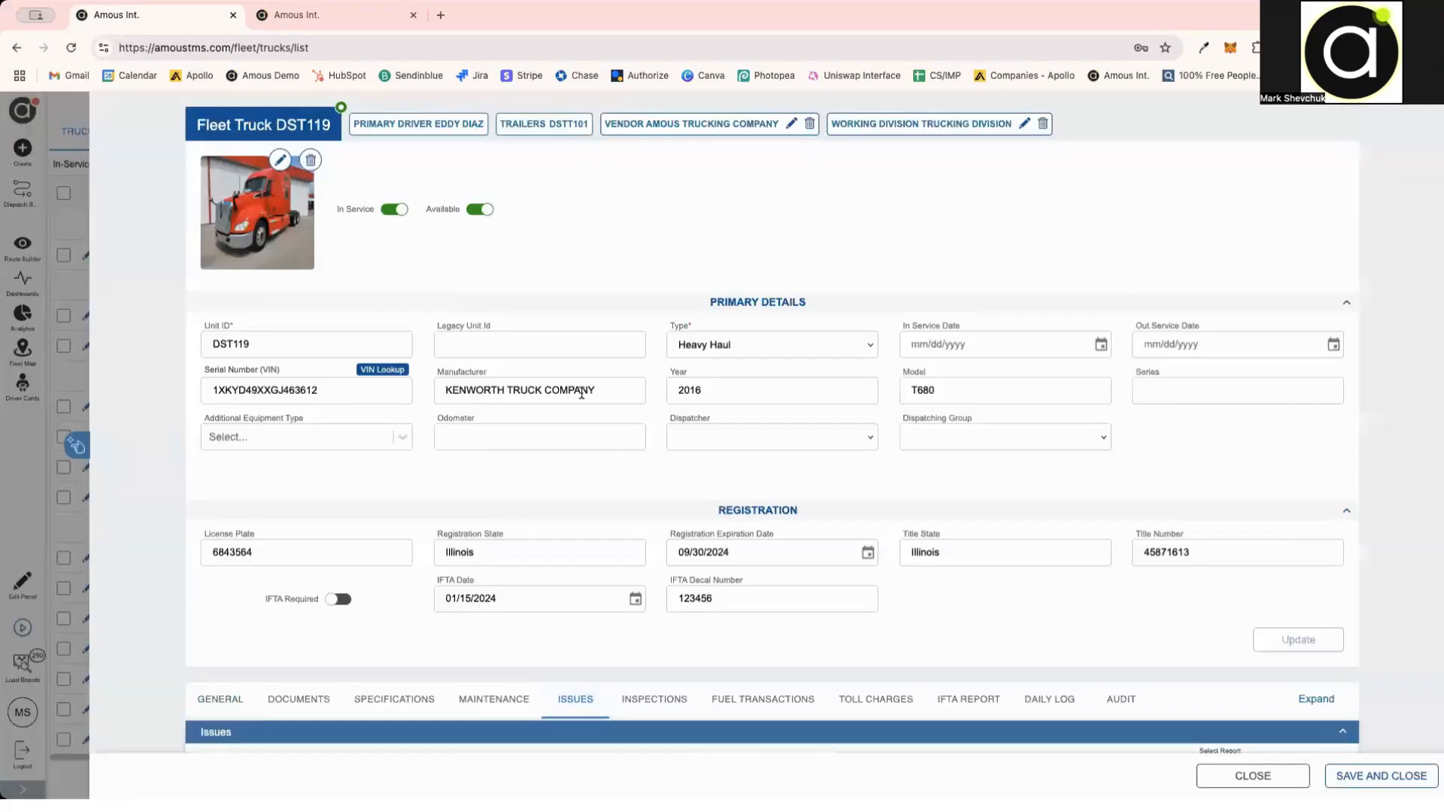
scroll(583, 390, "down", 4)
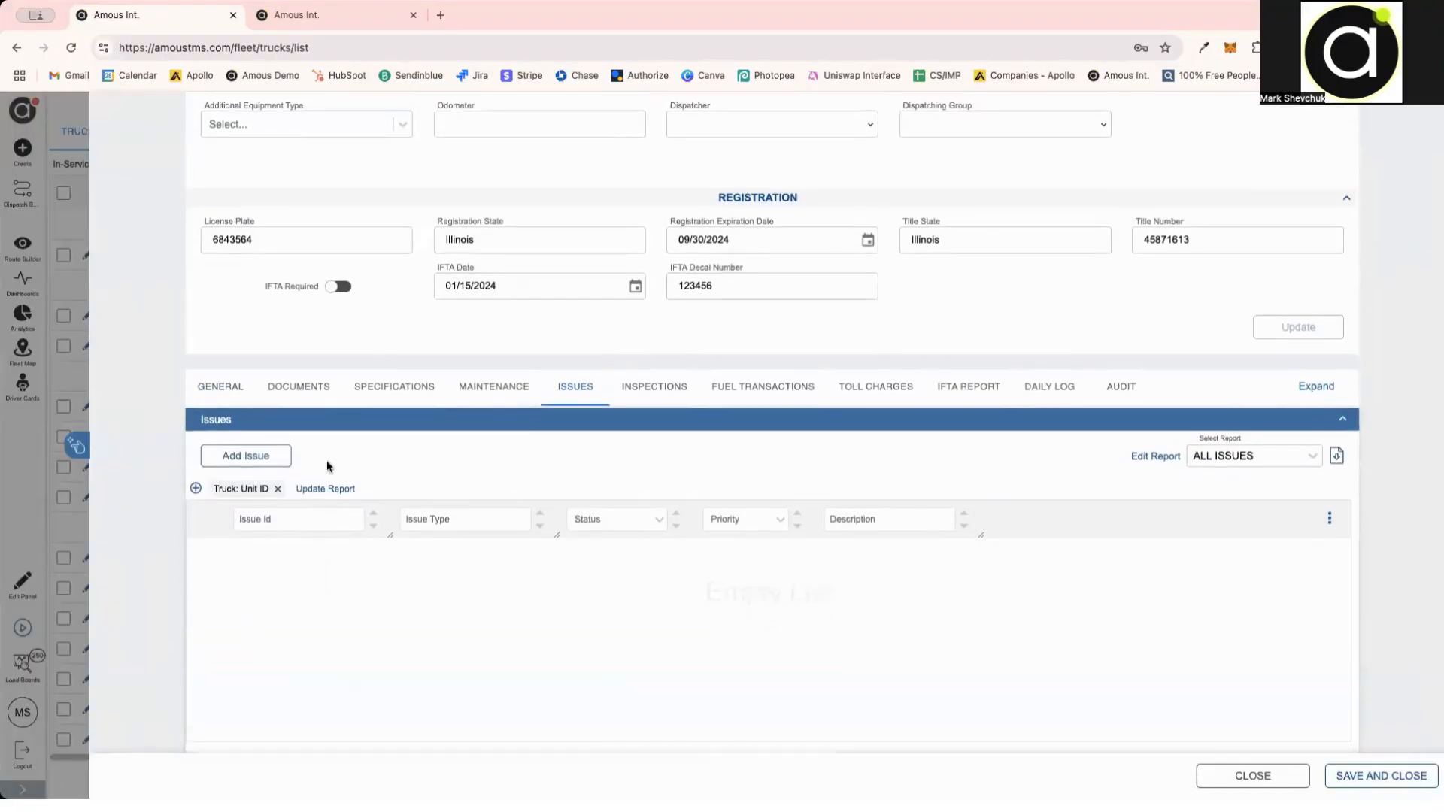
left_click(278, 488)
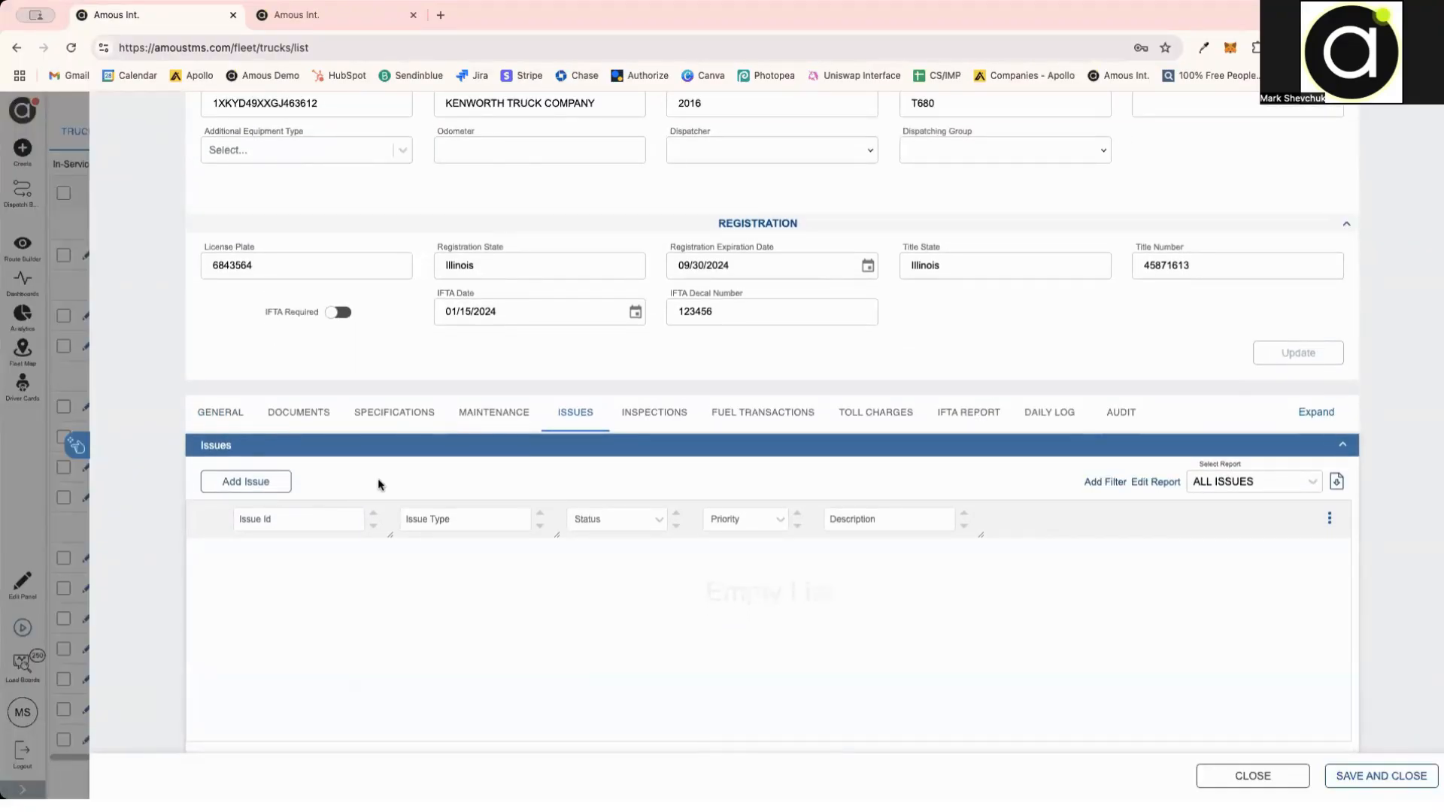
Step: Start a new issue for truck DST119 with issue type Body Damage and sub type Caused by Driver
left_click(279, 489)
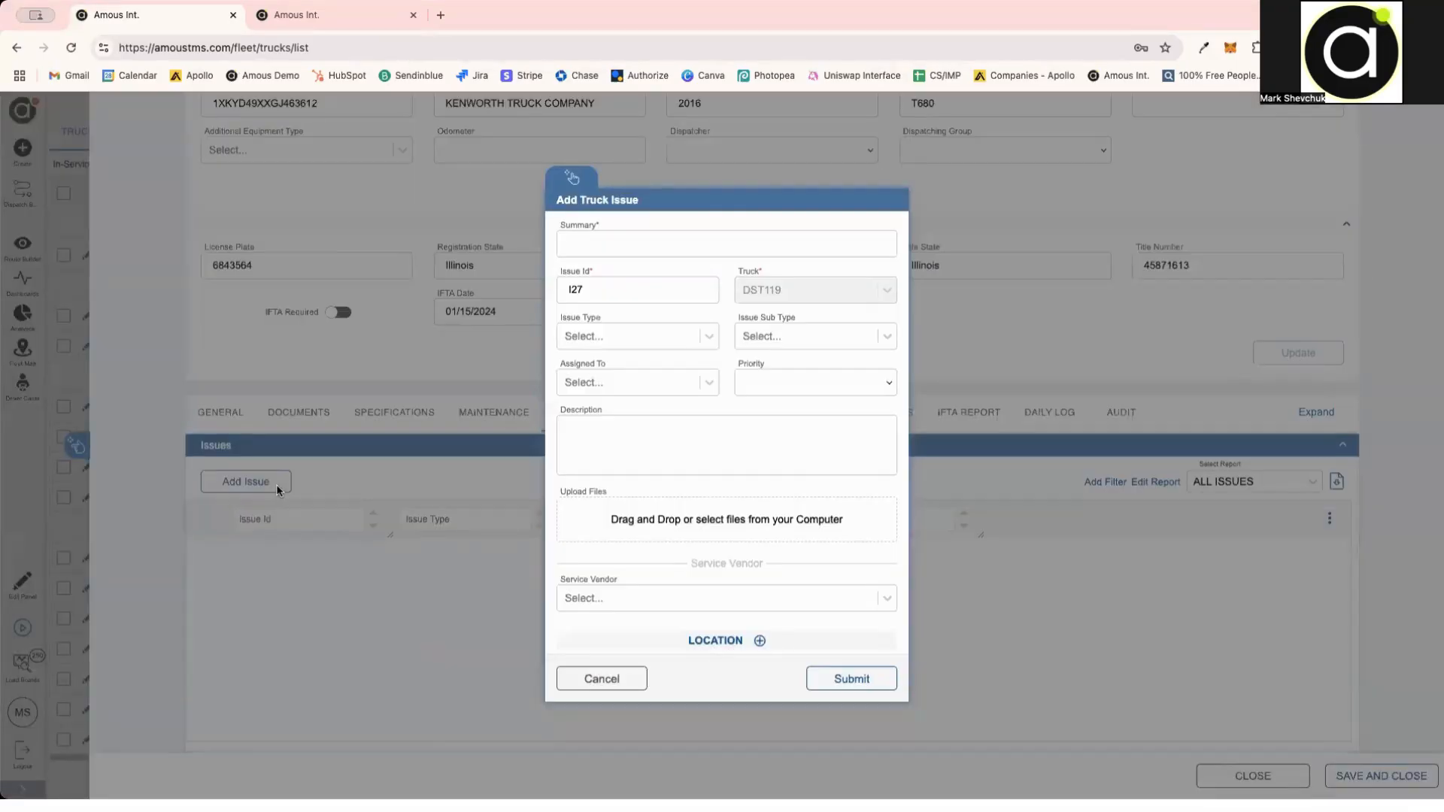
left_click(599, 246)
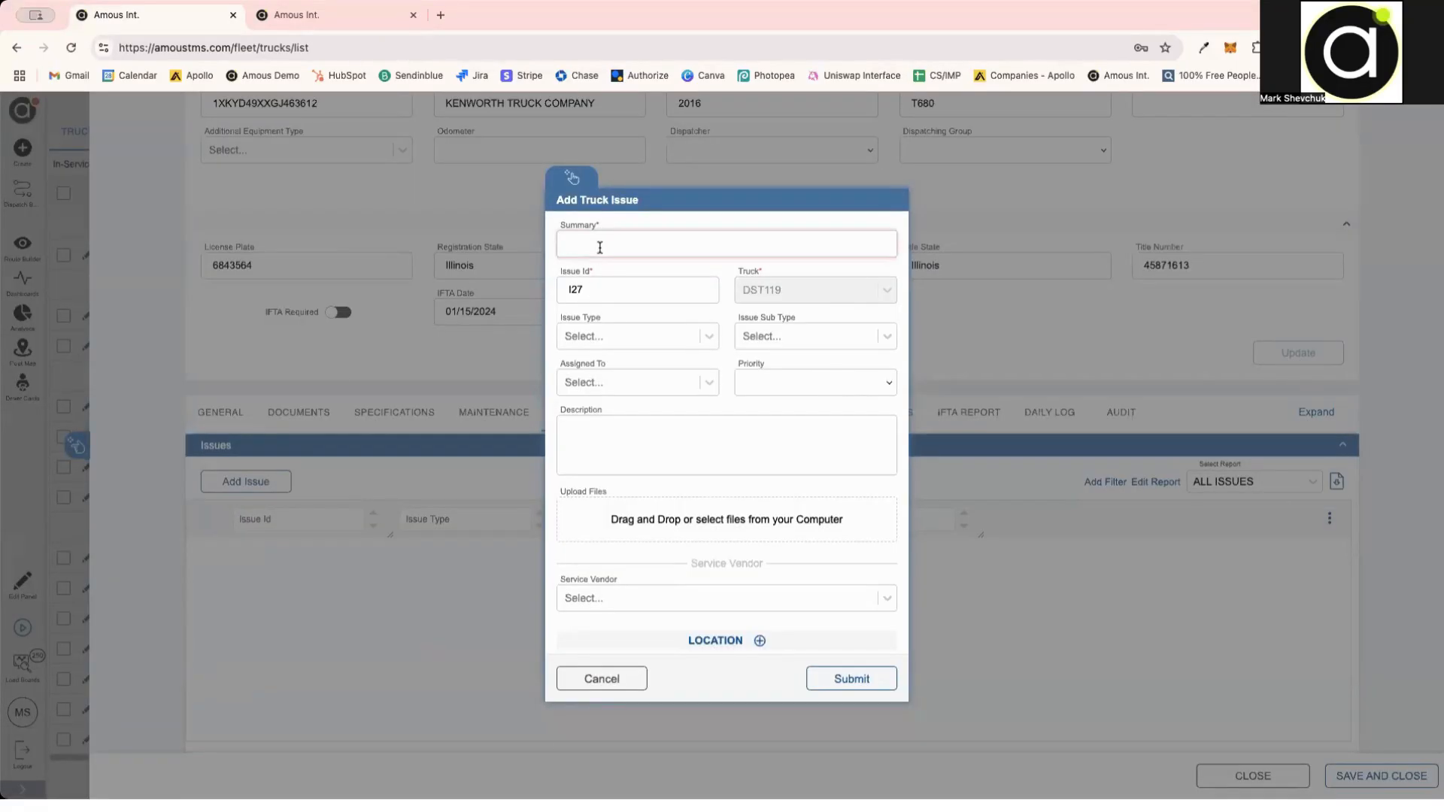
left_click(602, 289)
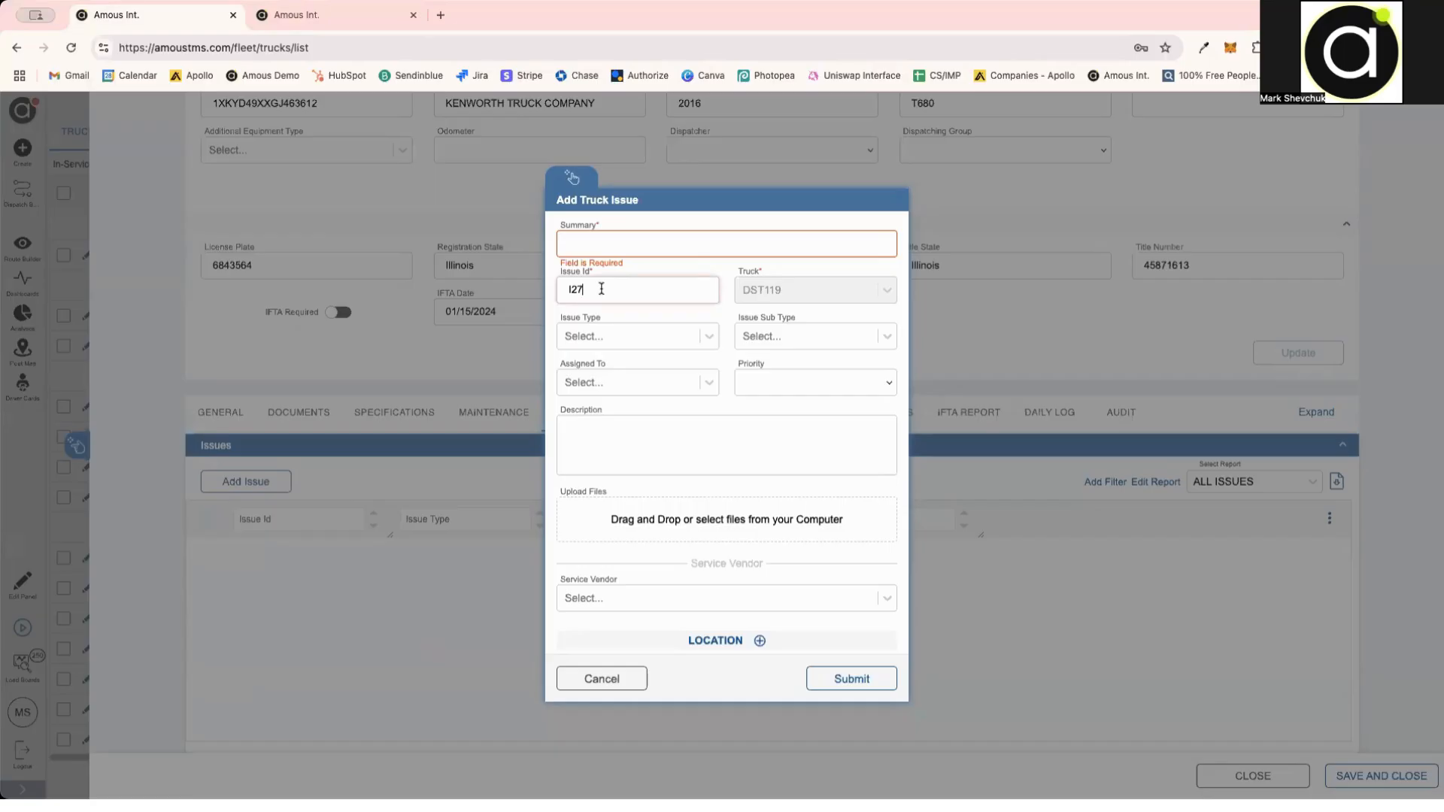
left_click(703, 332)
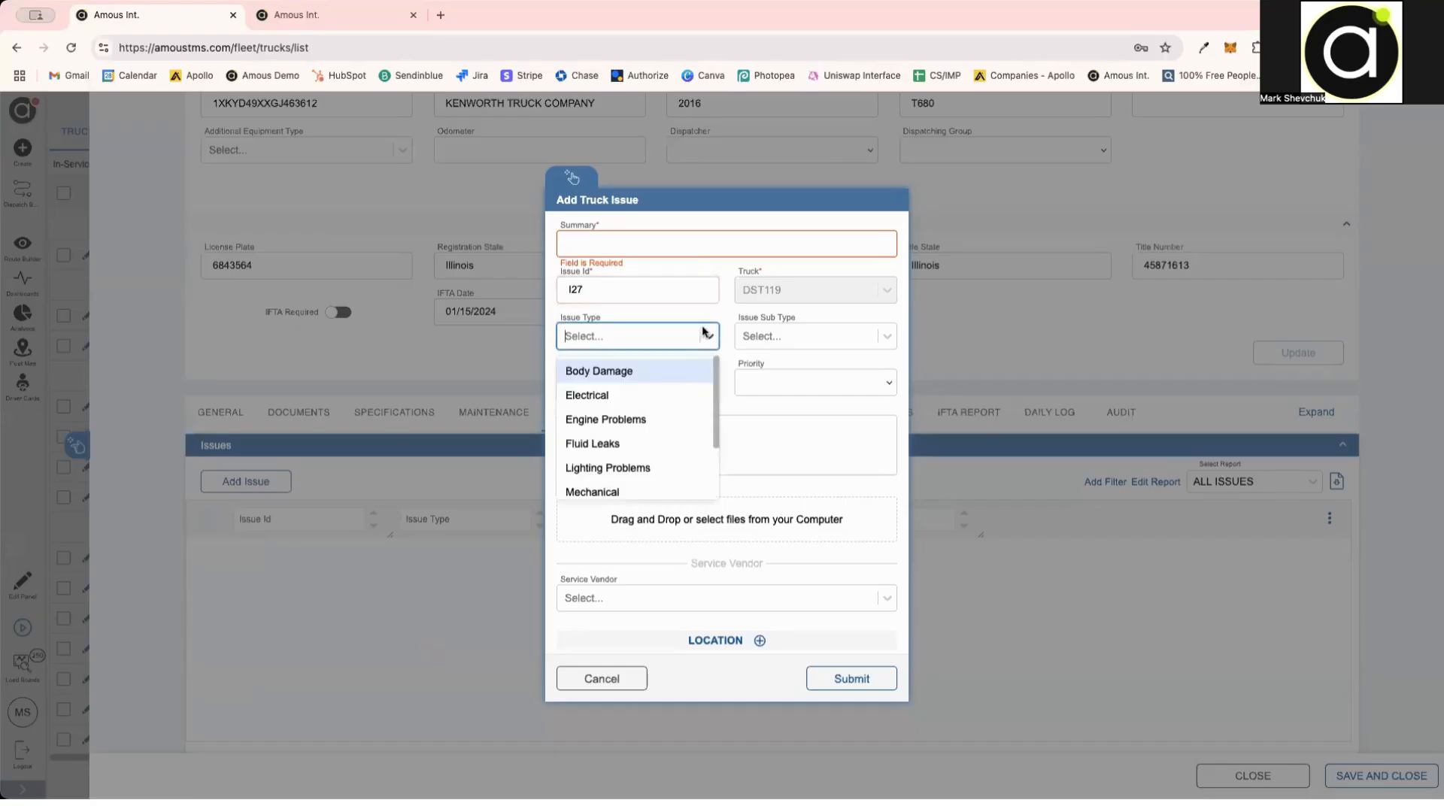
left_click(665, 376)
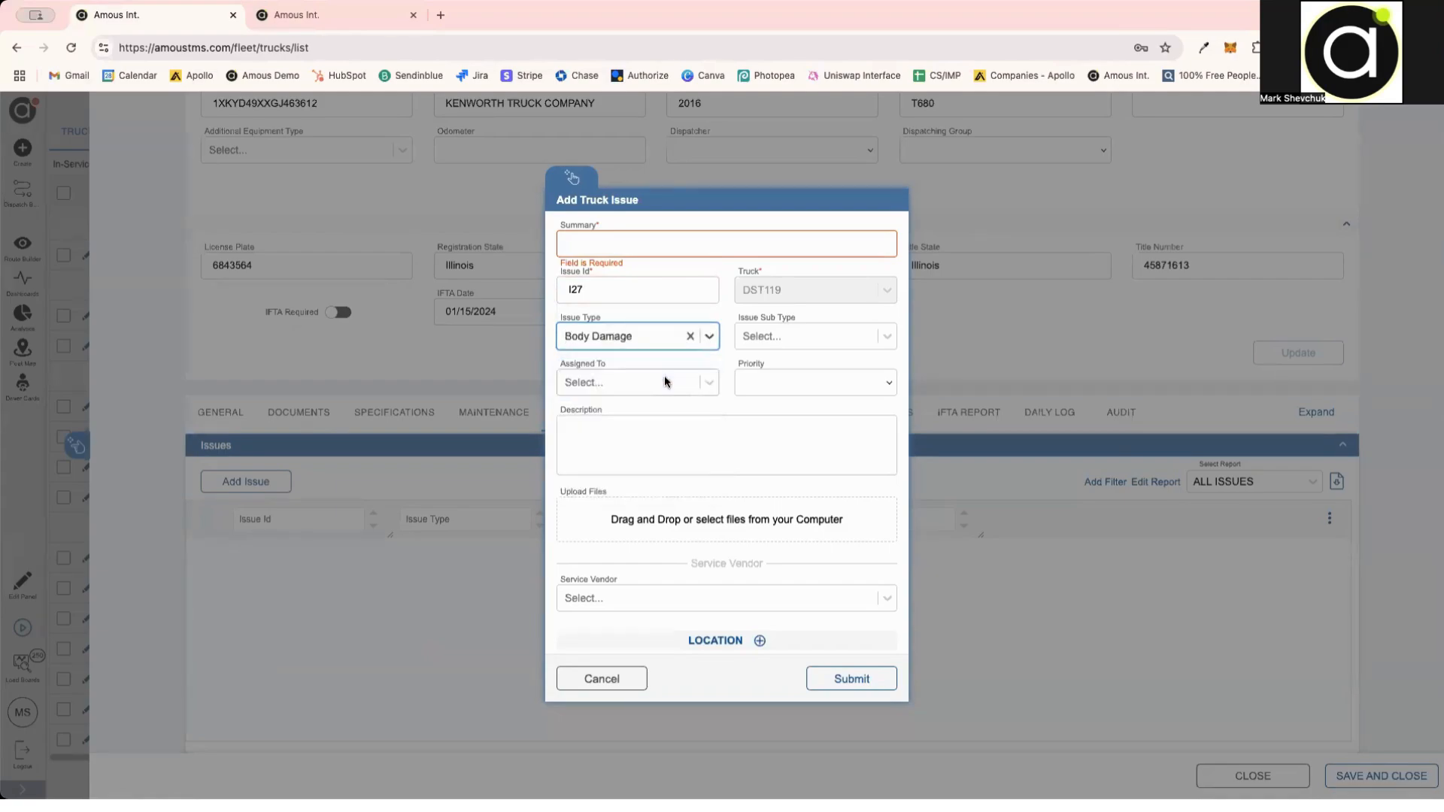
left_click(755, 335)
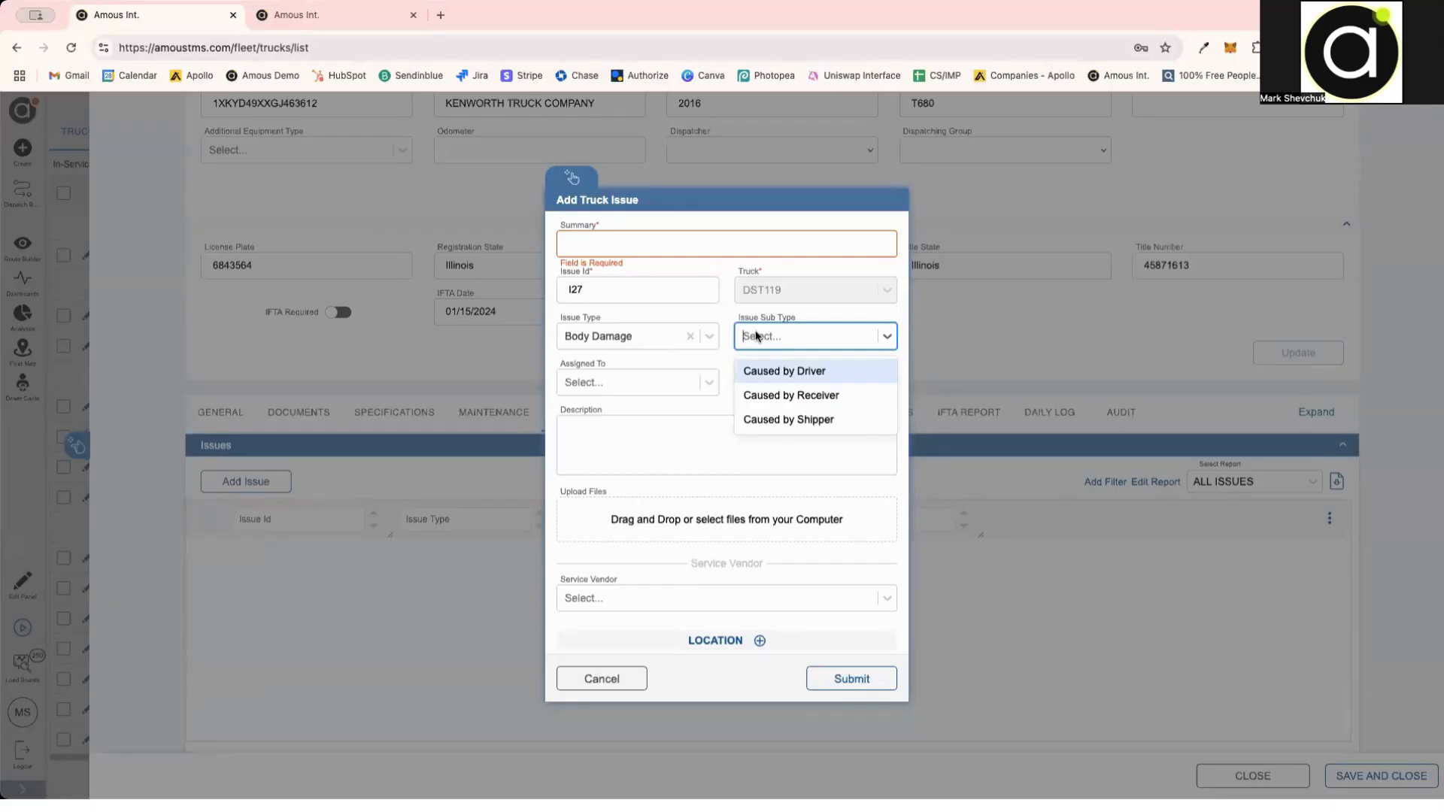
left_click(770, 370)
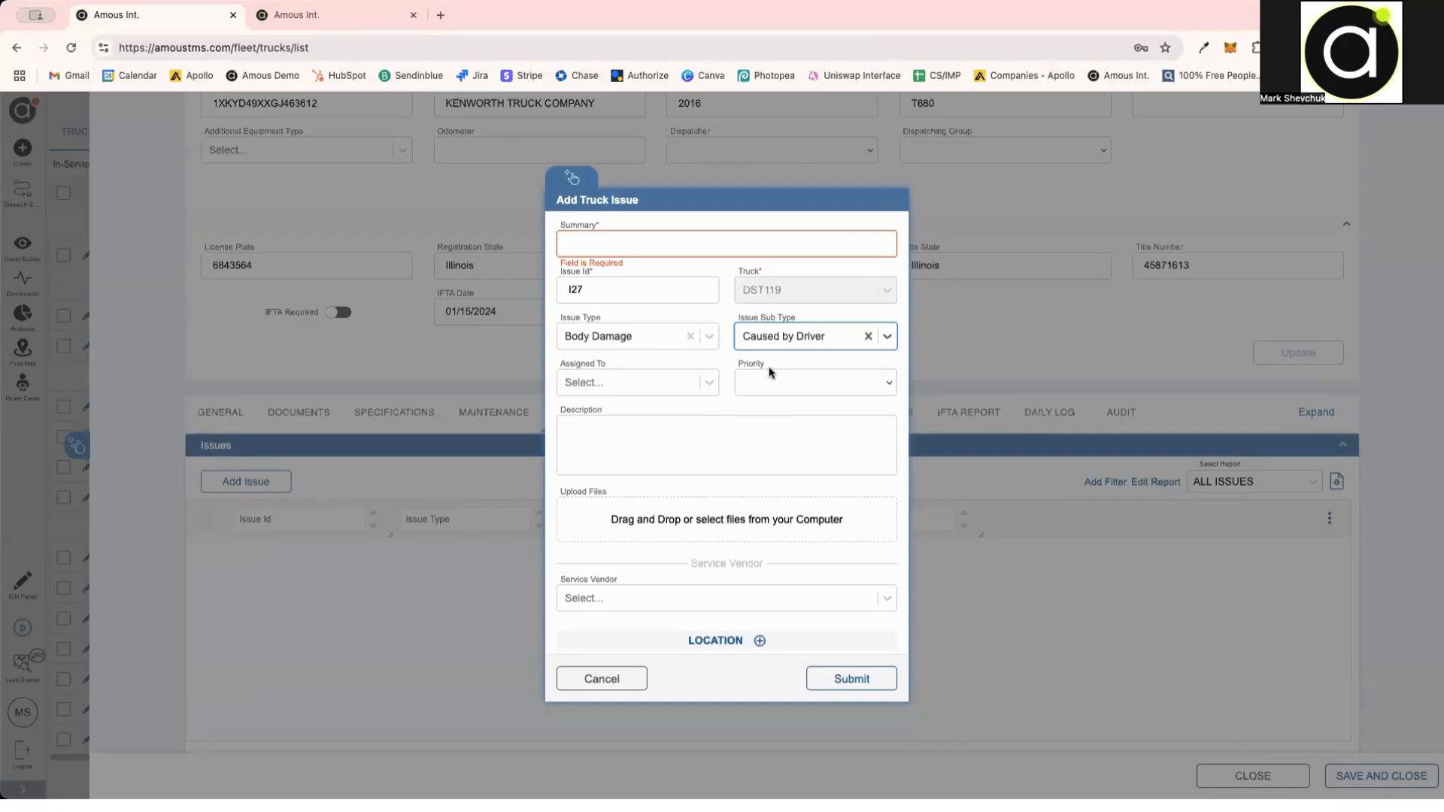
Step: Assign the truck issue to the DualShore Transport account's user and set its priority to High
left_click(711, 389)
left_click(698, 412)
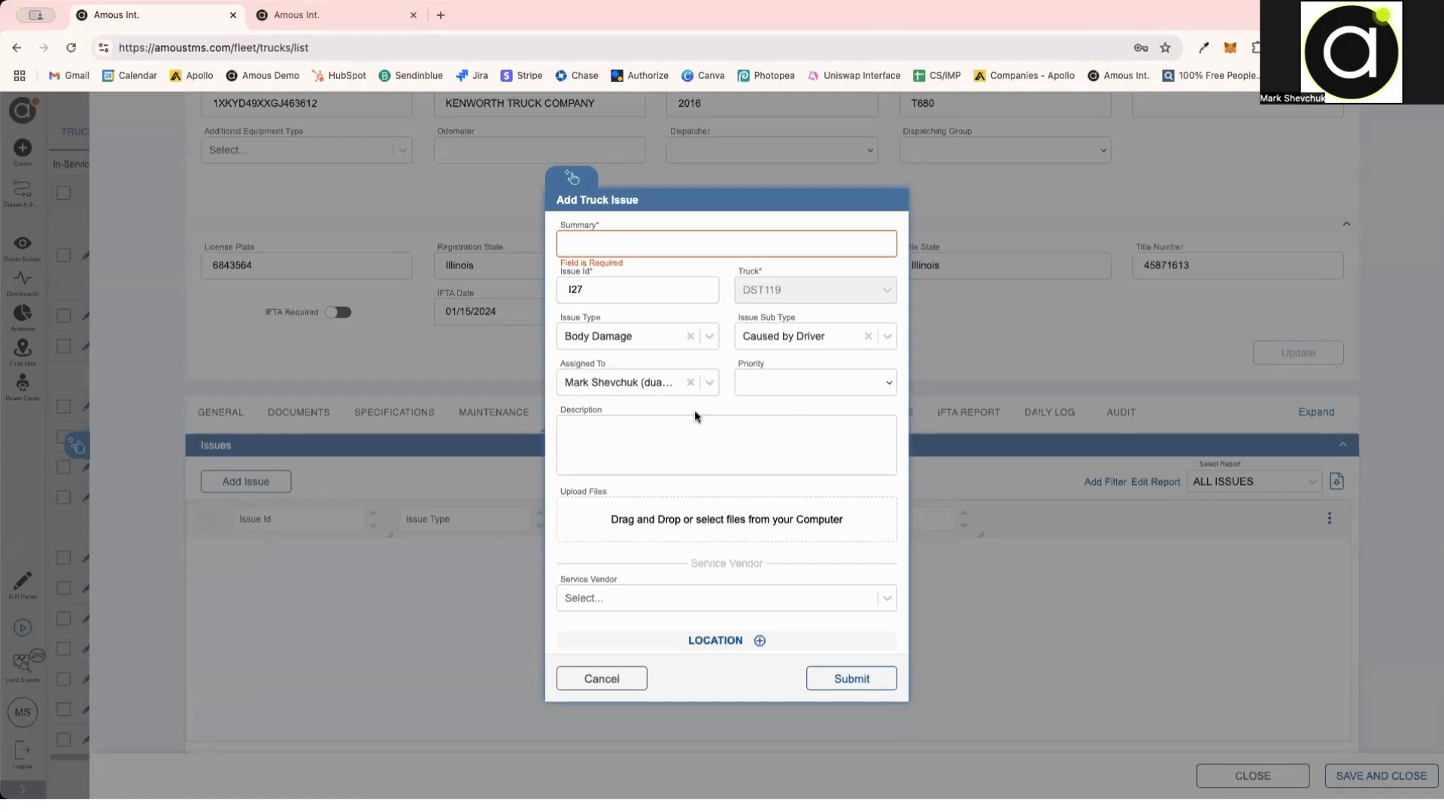
left_click(775, 382)
left_click(769, 434)
left_click(750, 446)
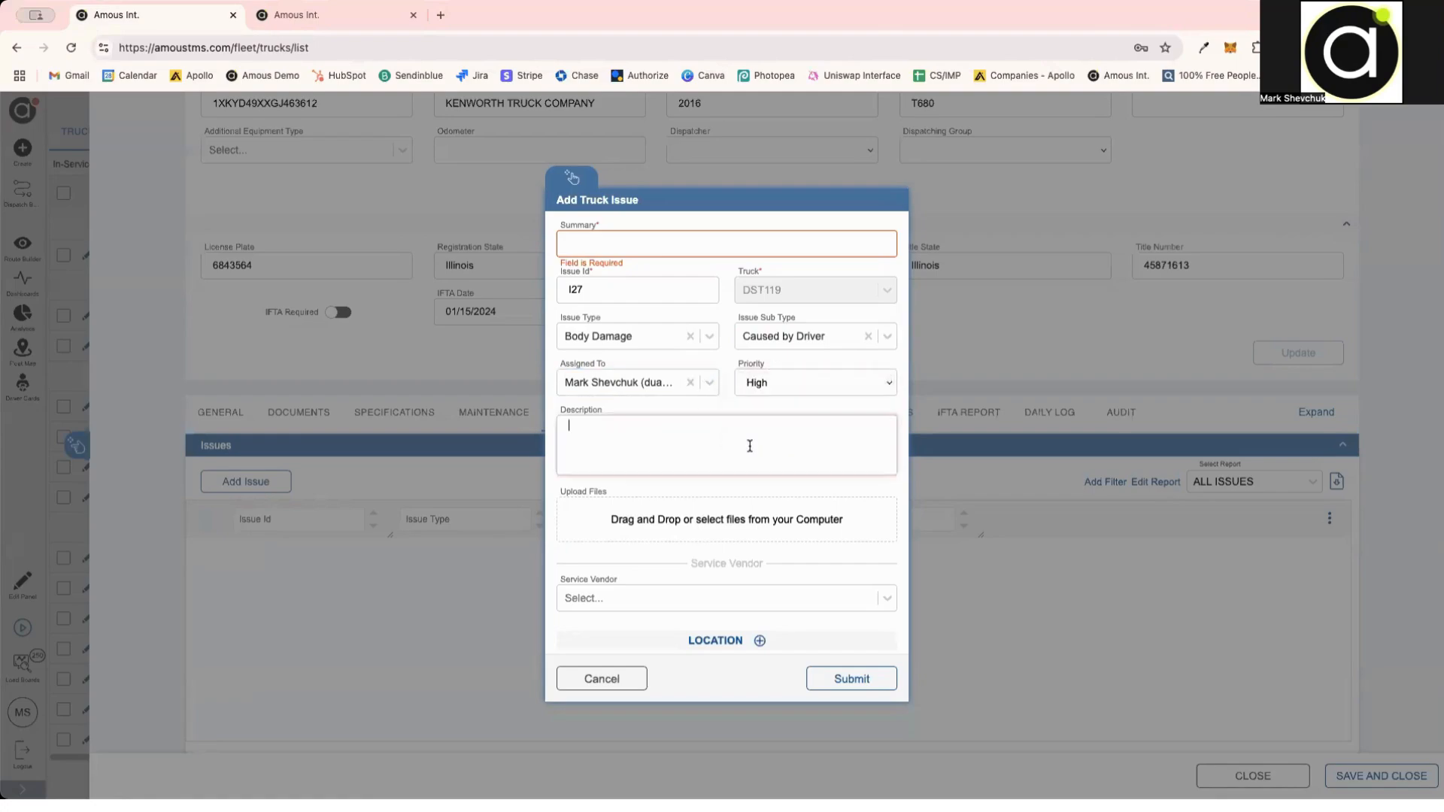
left_click(650, 250)
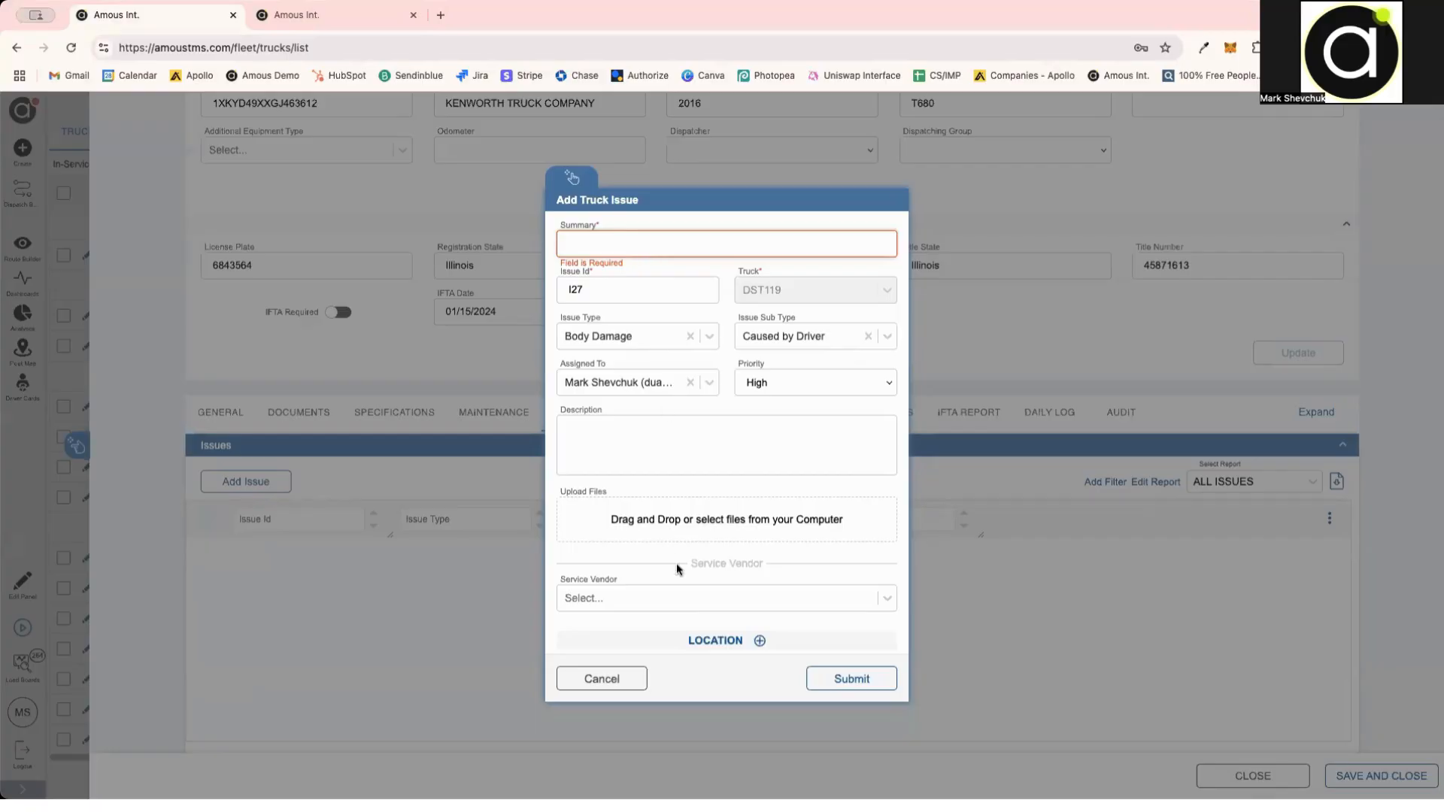
Step: Set the service vendor to Sammy Oil Change Company, enter the summary "Body Damage", and submit the truck issue
left_click(692, 598)
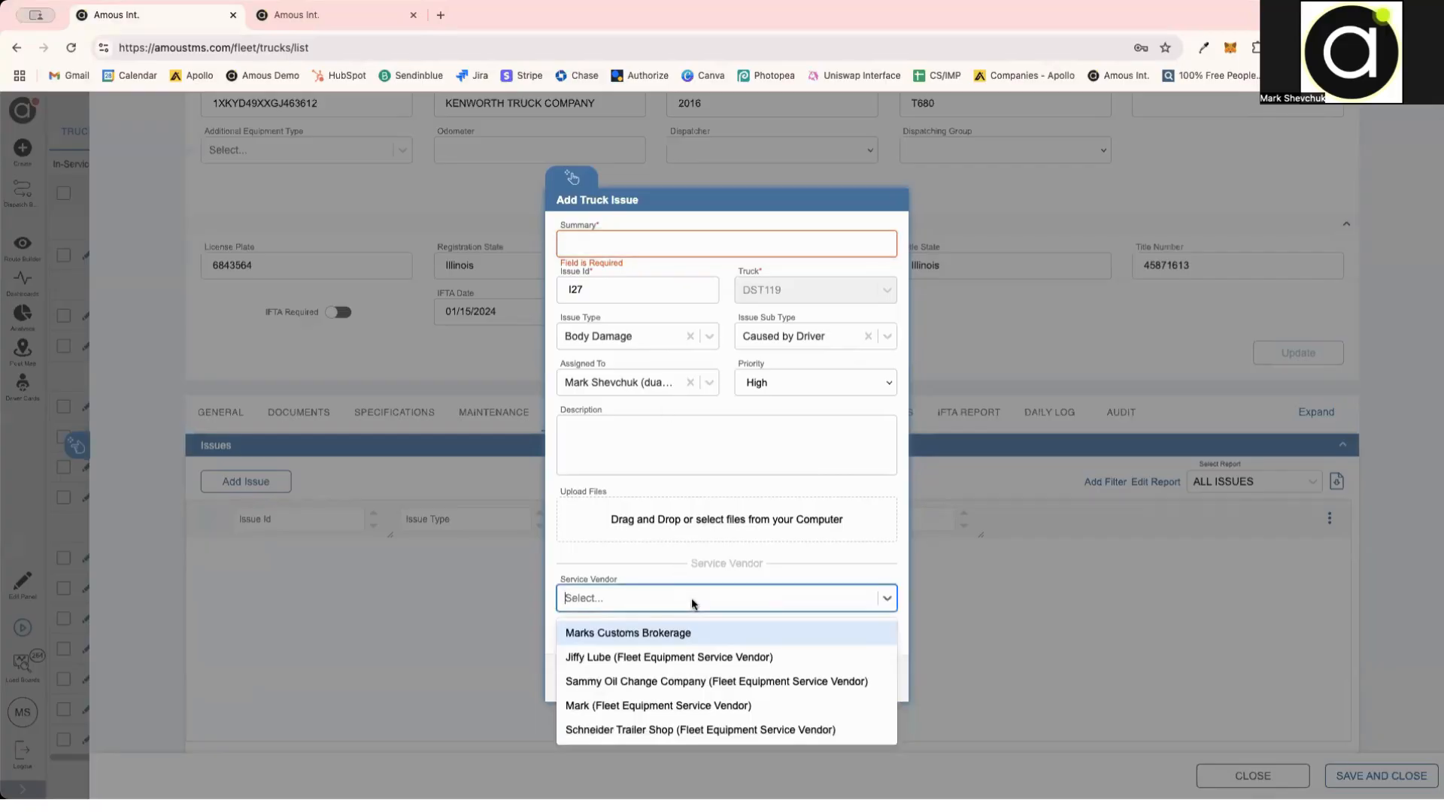
left_click(701, 682)
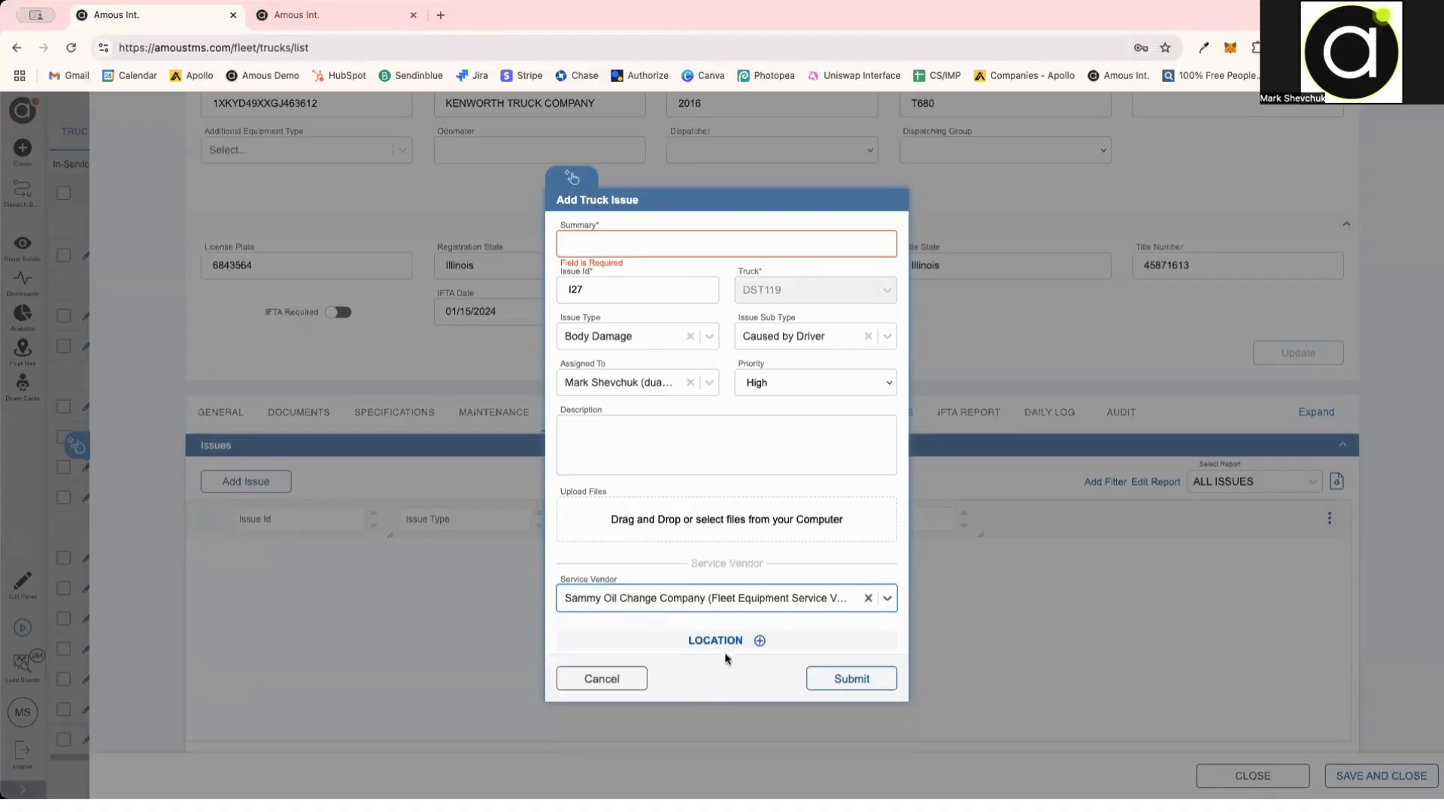
left_click(655, 249)
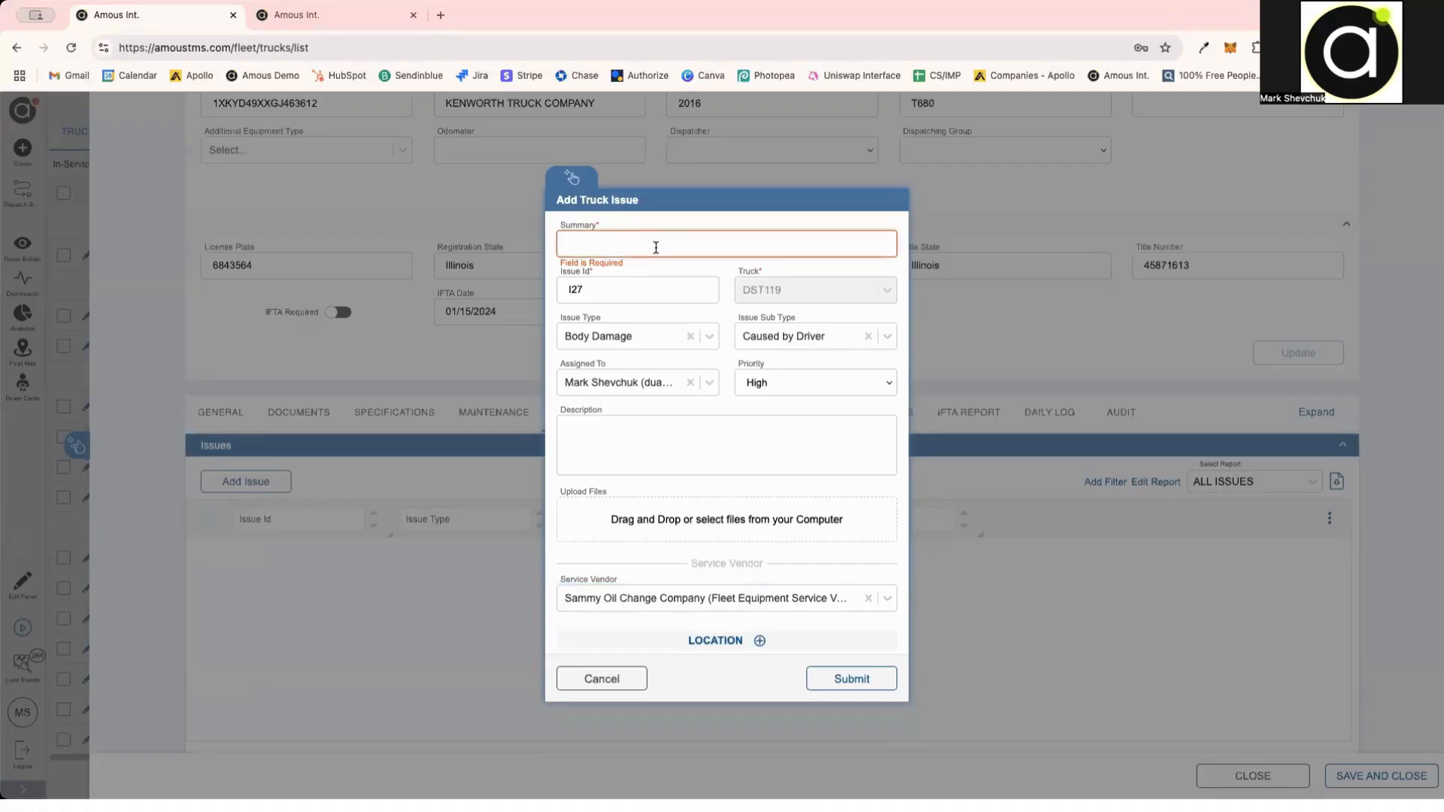
type("Body Damage")
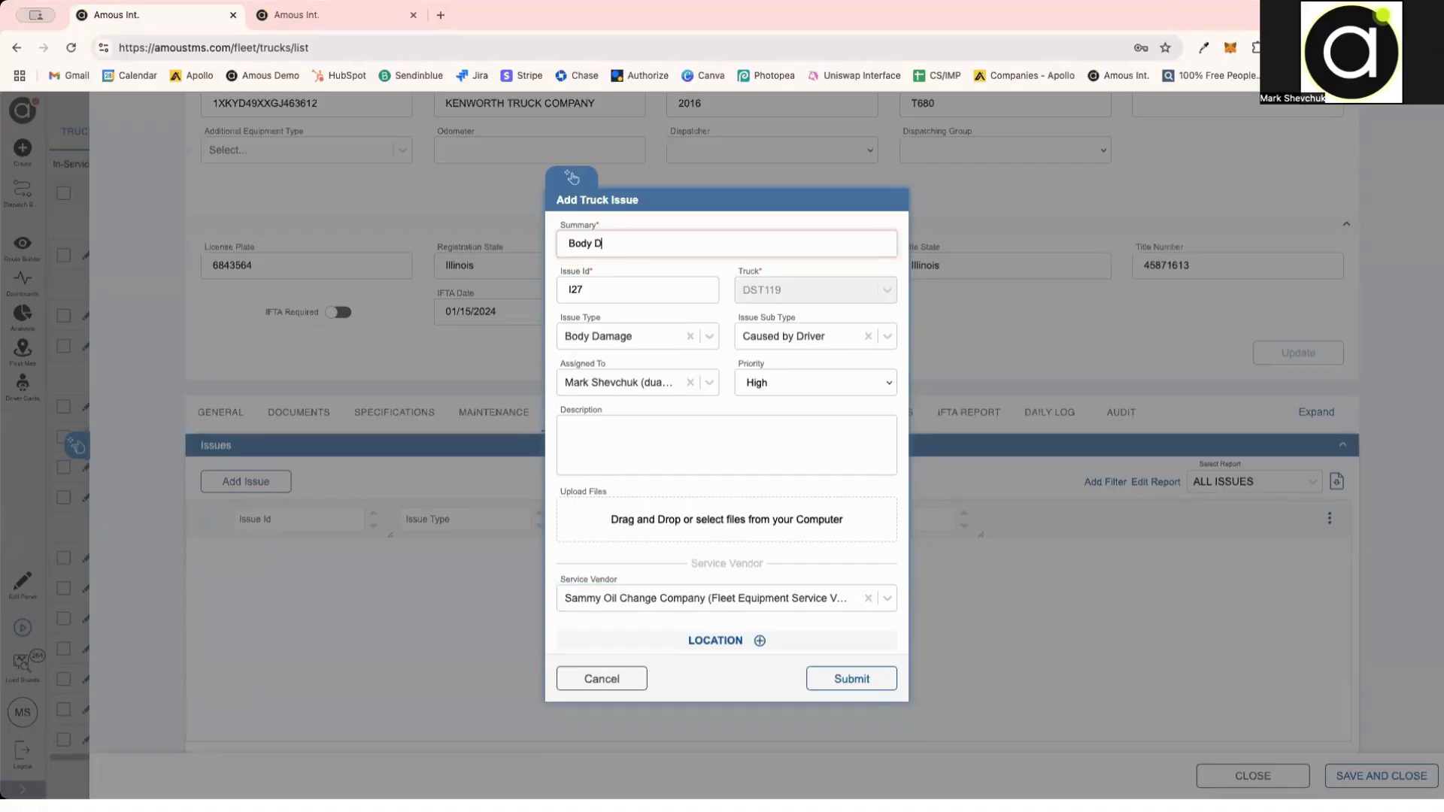
left_click(859, 677)
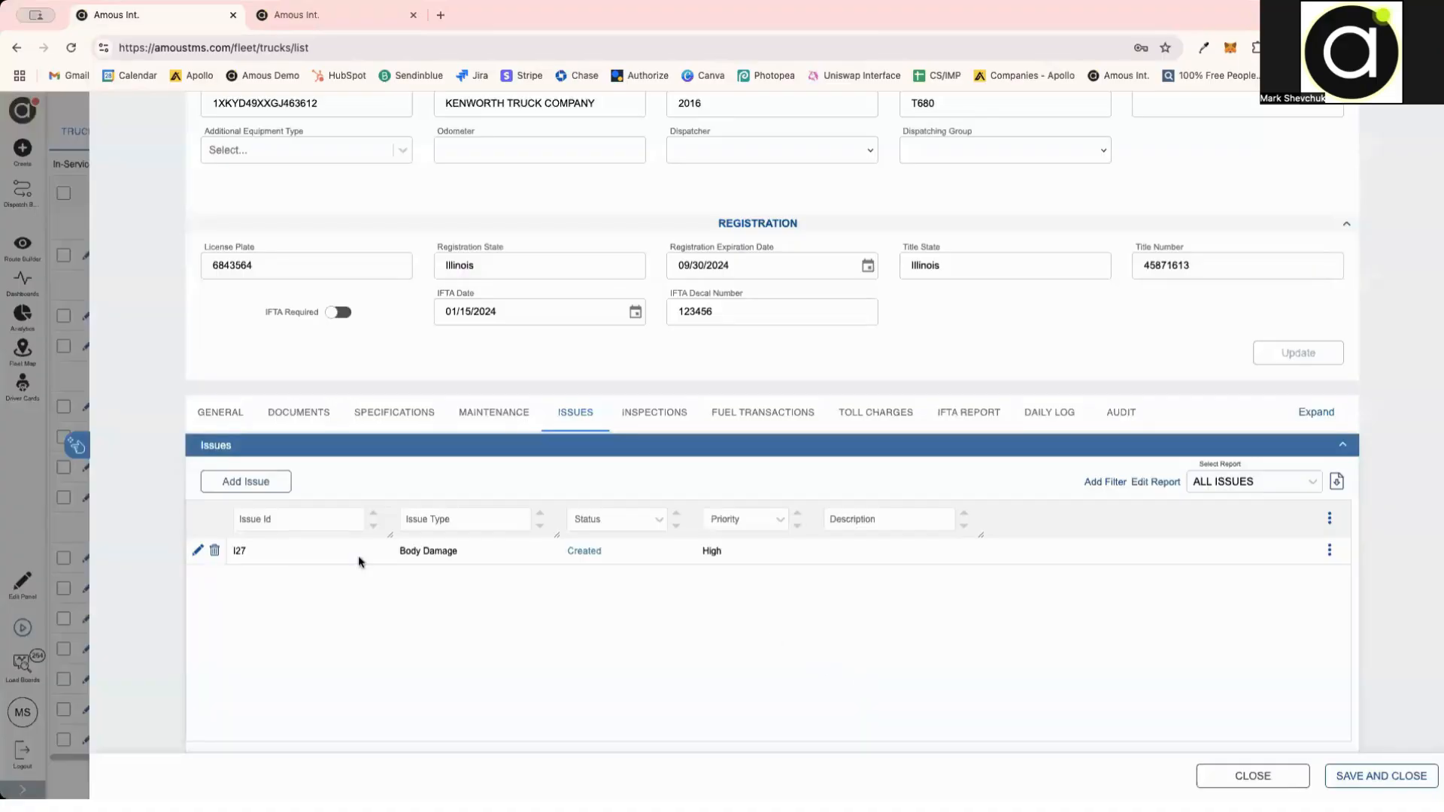
Step: View the Body Damage issue's service vendor and documents sections, and close it without changes
left_click(197, 550)
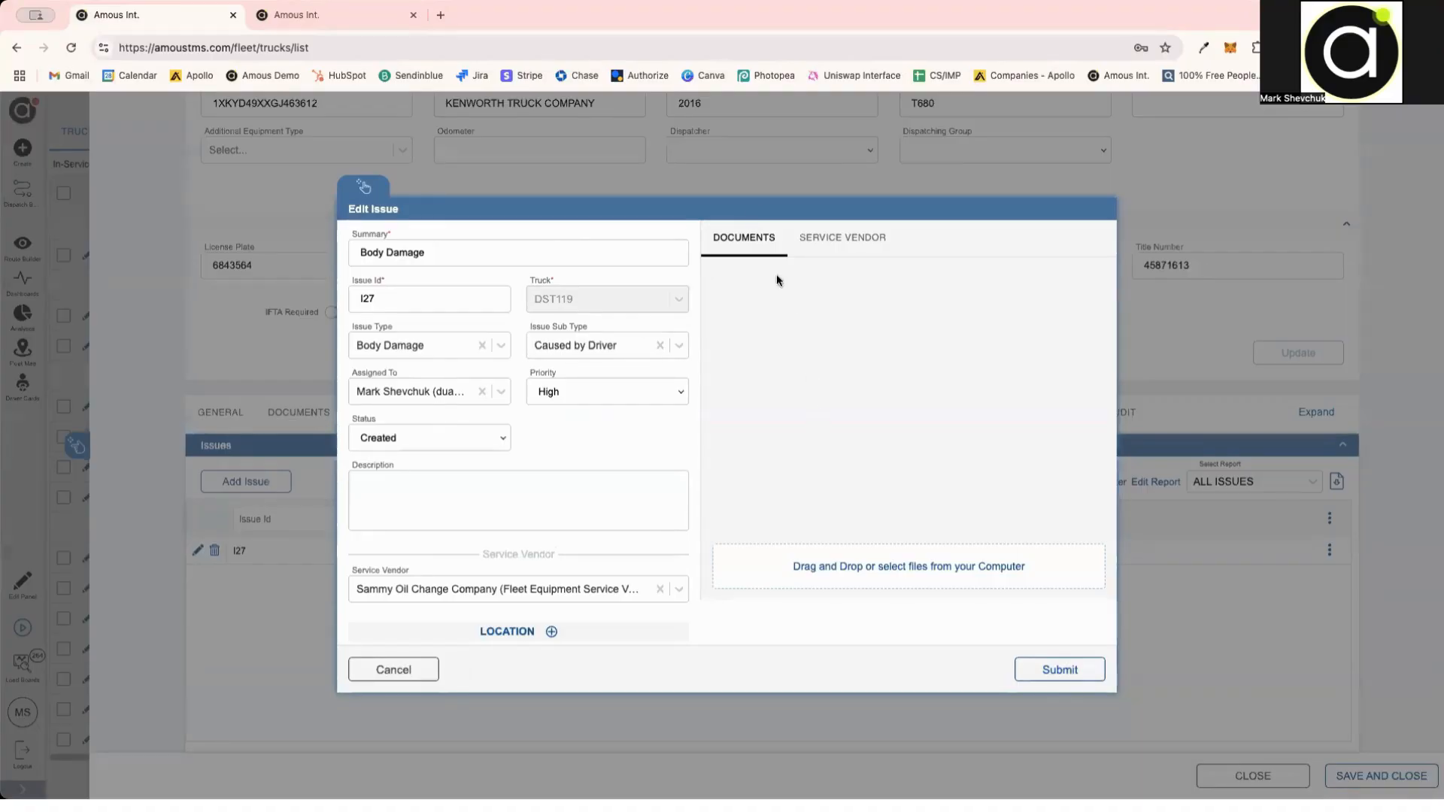
left_click(842, 242)
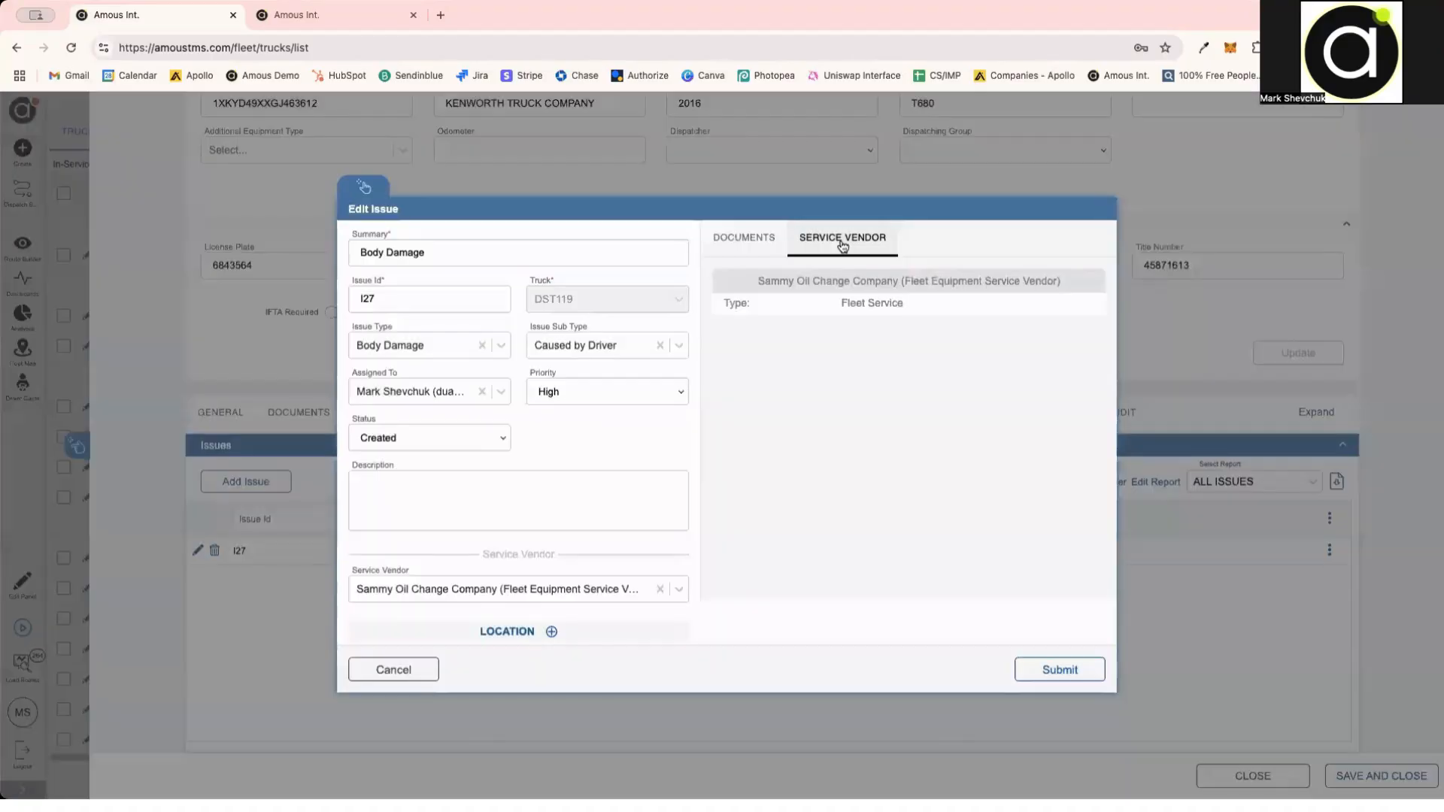
left_click(772, 240)
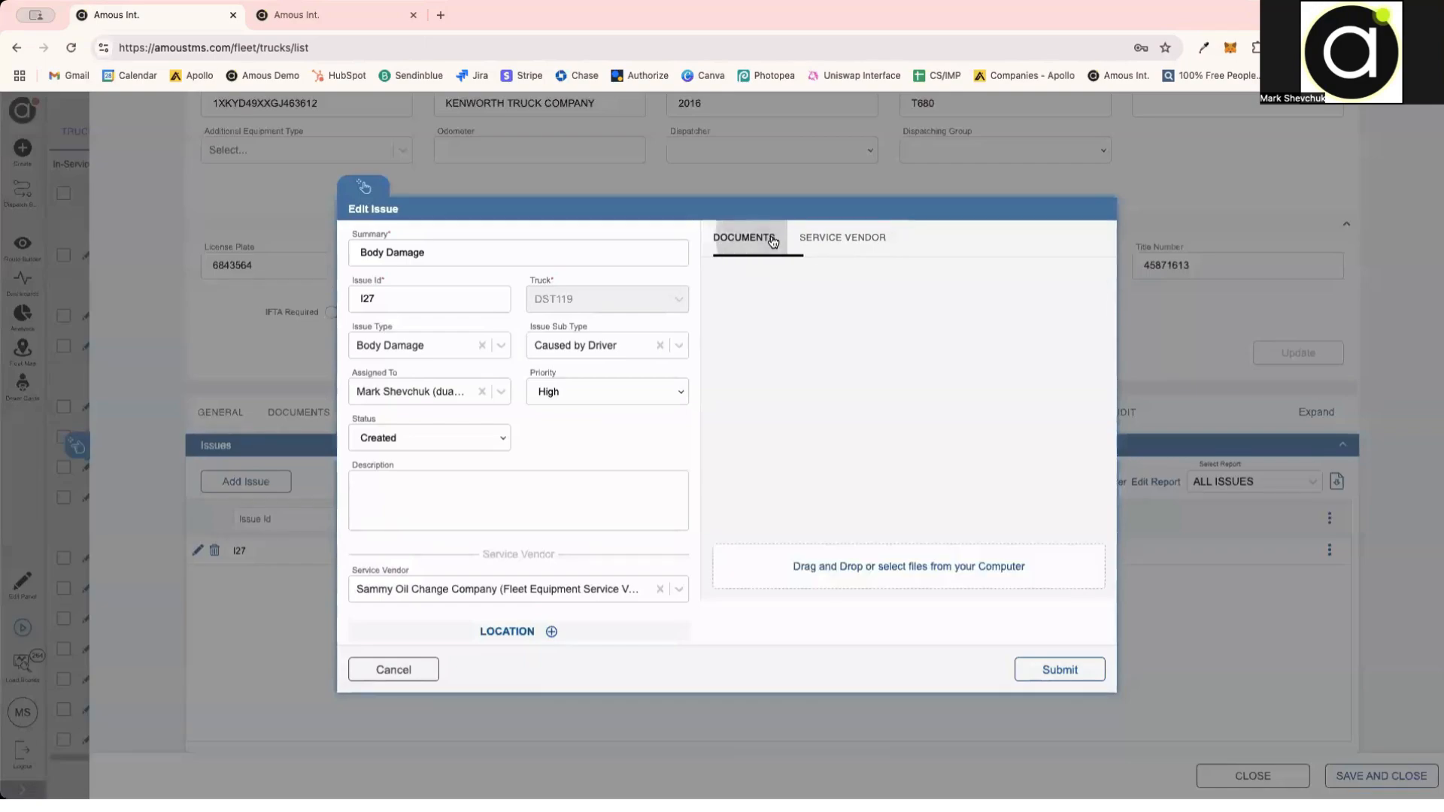
left_click(428, 666)
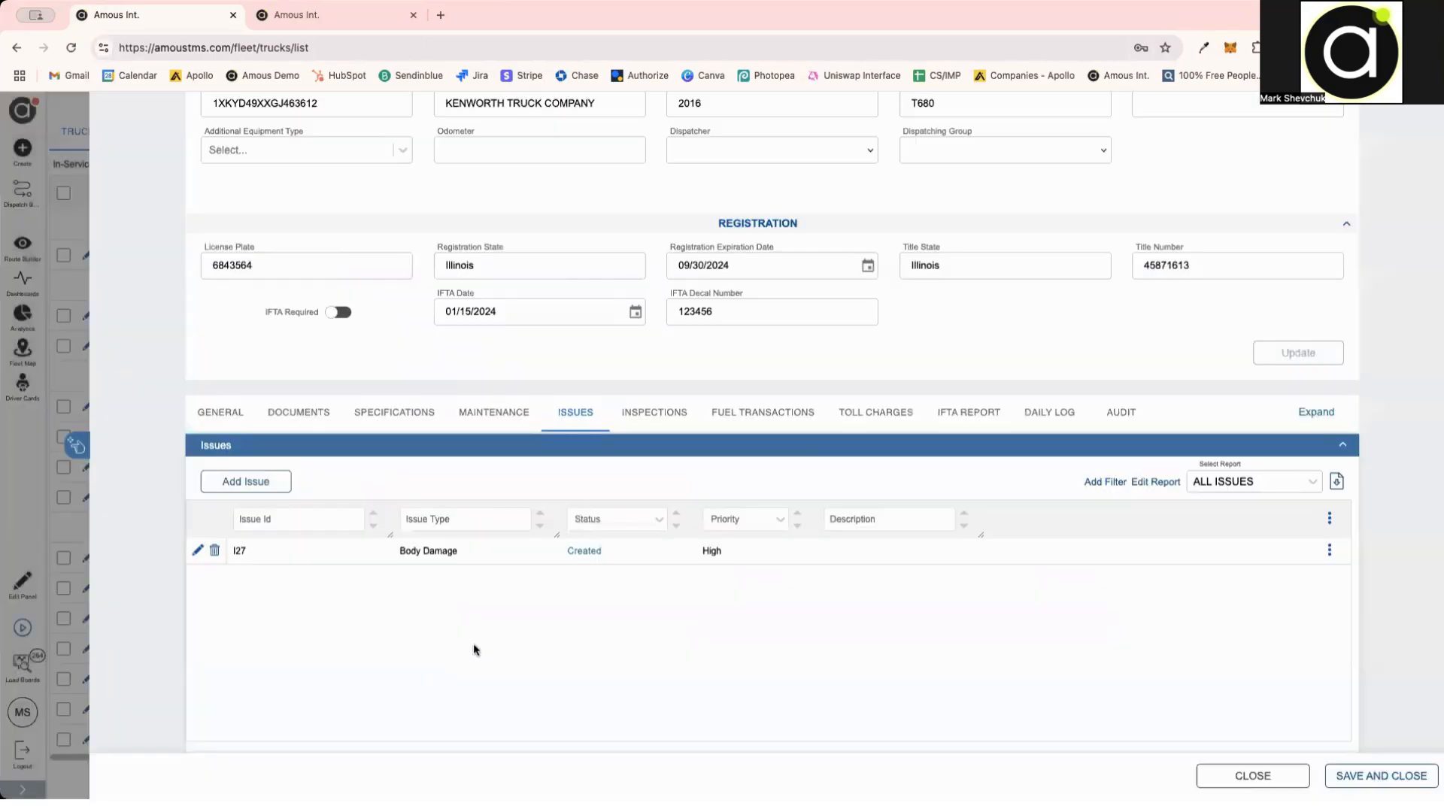
Step: Close the truck record and open the fleet work orders list
left_click(1235, 777)
left_click(23, 111)
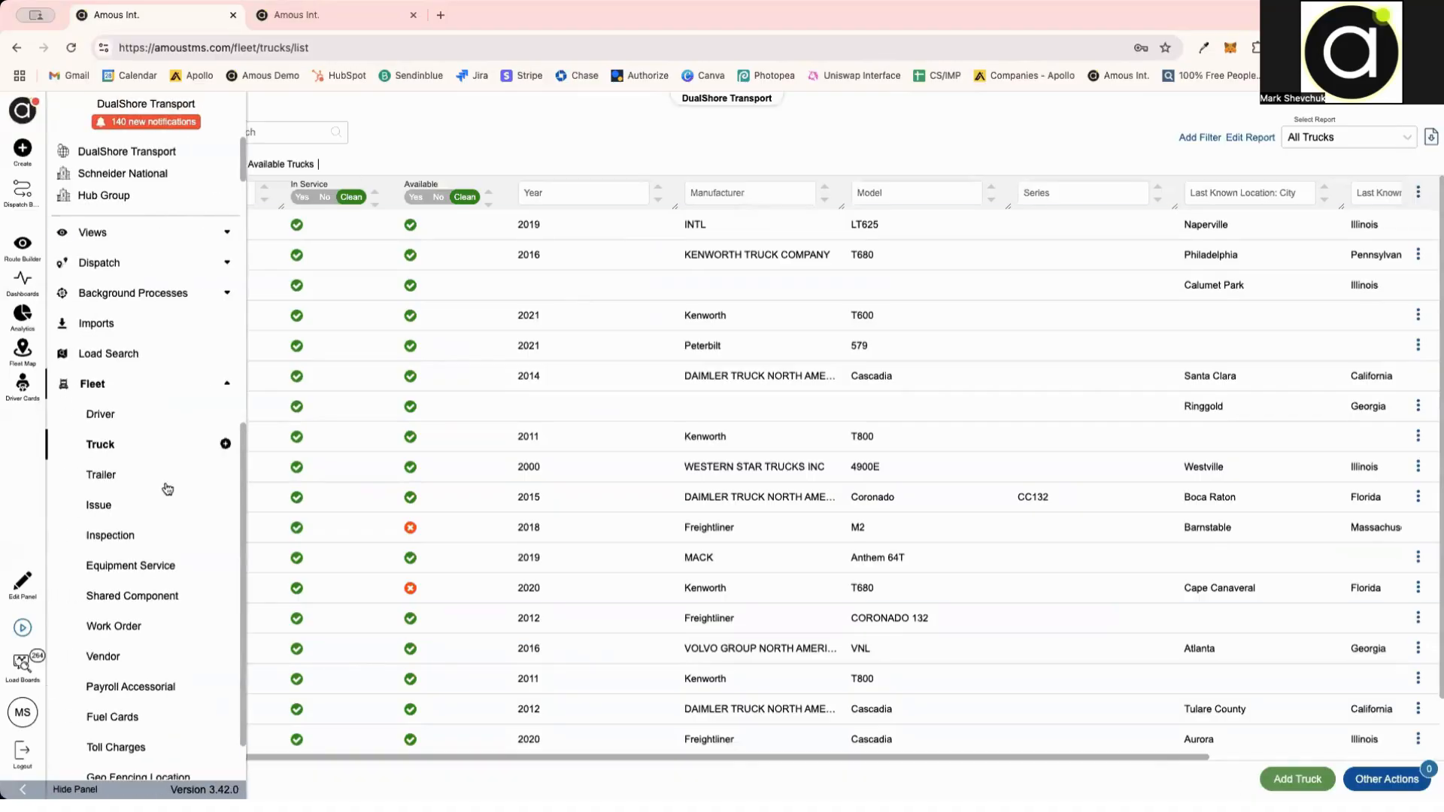
left_click(115, 626)
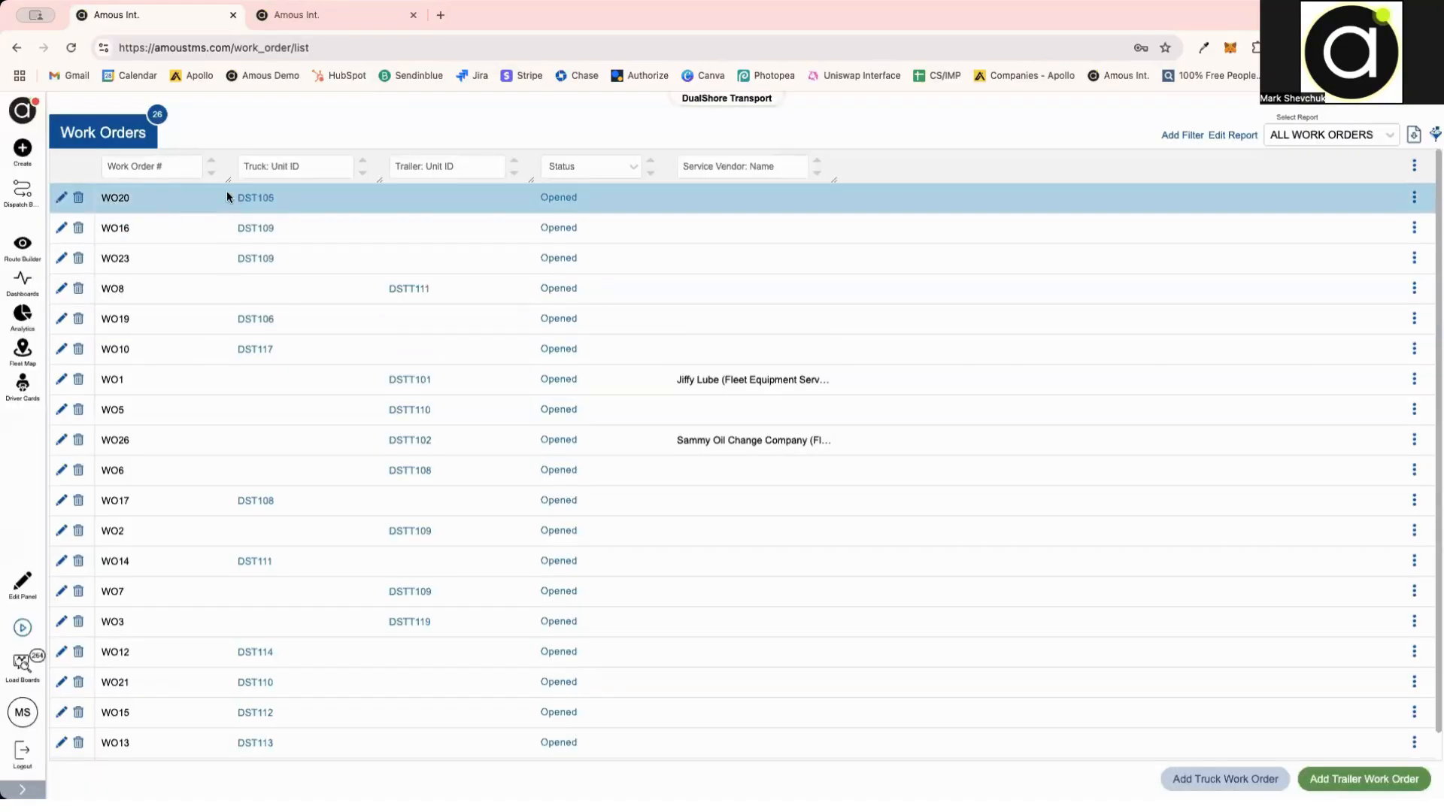
Step: Open truck DST105 from work order WO20, look through its profile details, and return to the work orders list
left_click(249, 200)
scroll(526, 458, "down", 3)
scroll(526, 458, "down", 3)
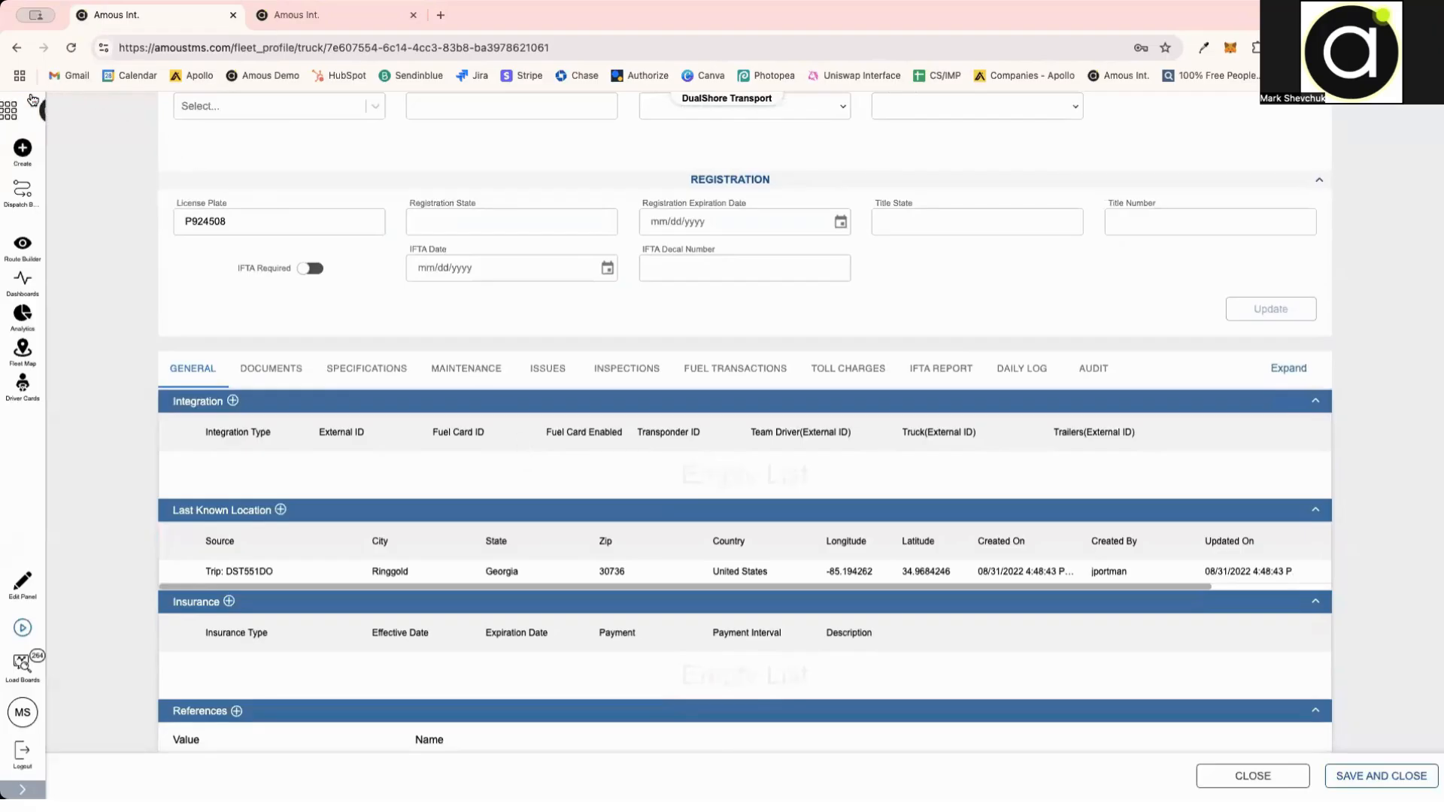
left_click(23, 110)
left_click(16, 50)
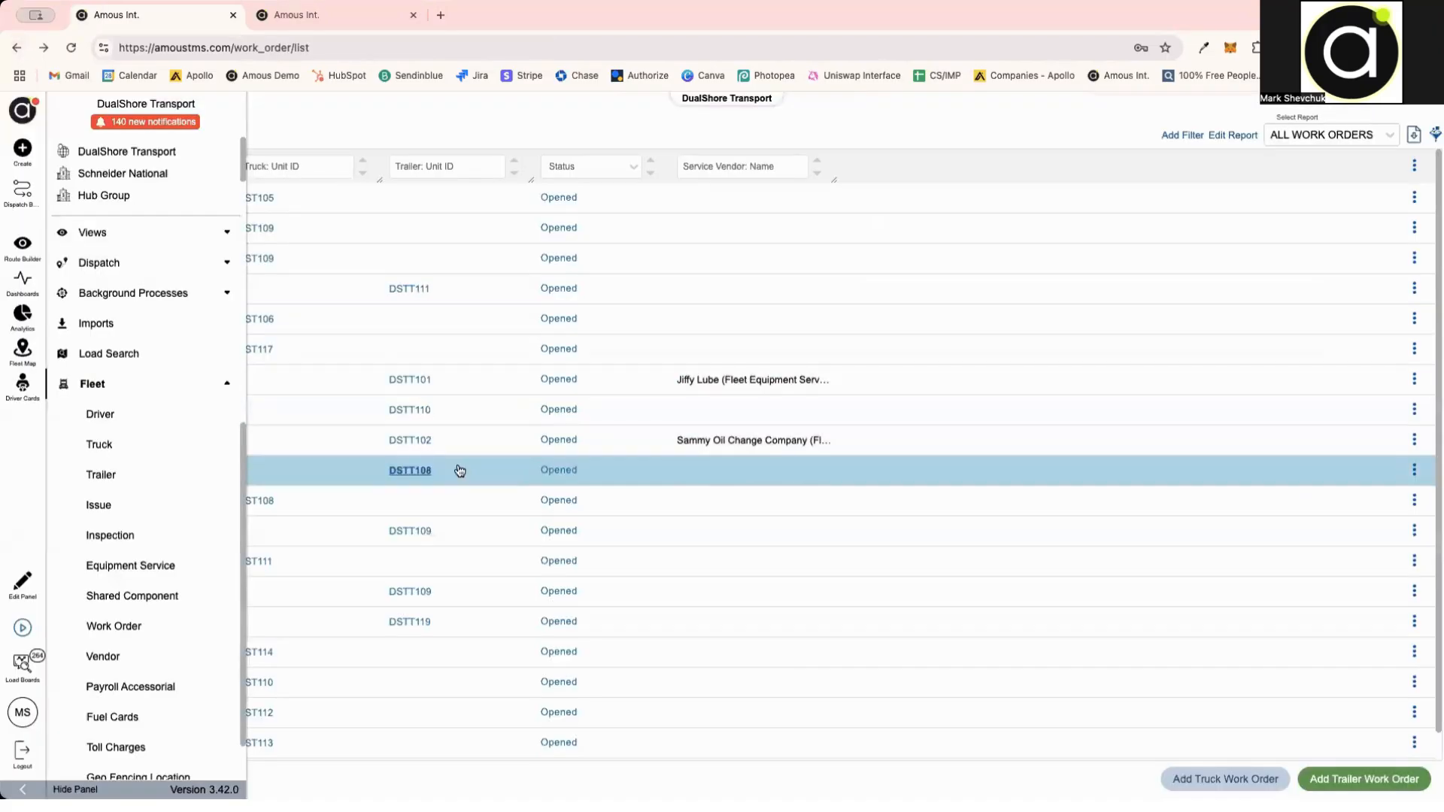
Step: Open trailer DSTT111 from work order WO8 and view its issues and work orders
left_click(406, 288)
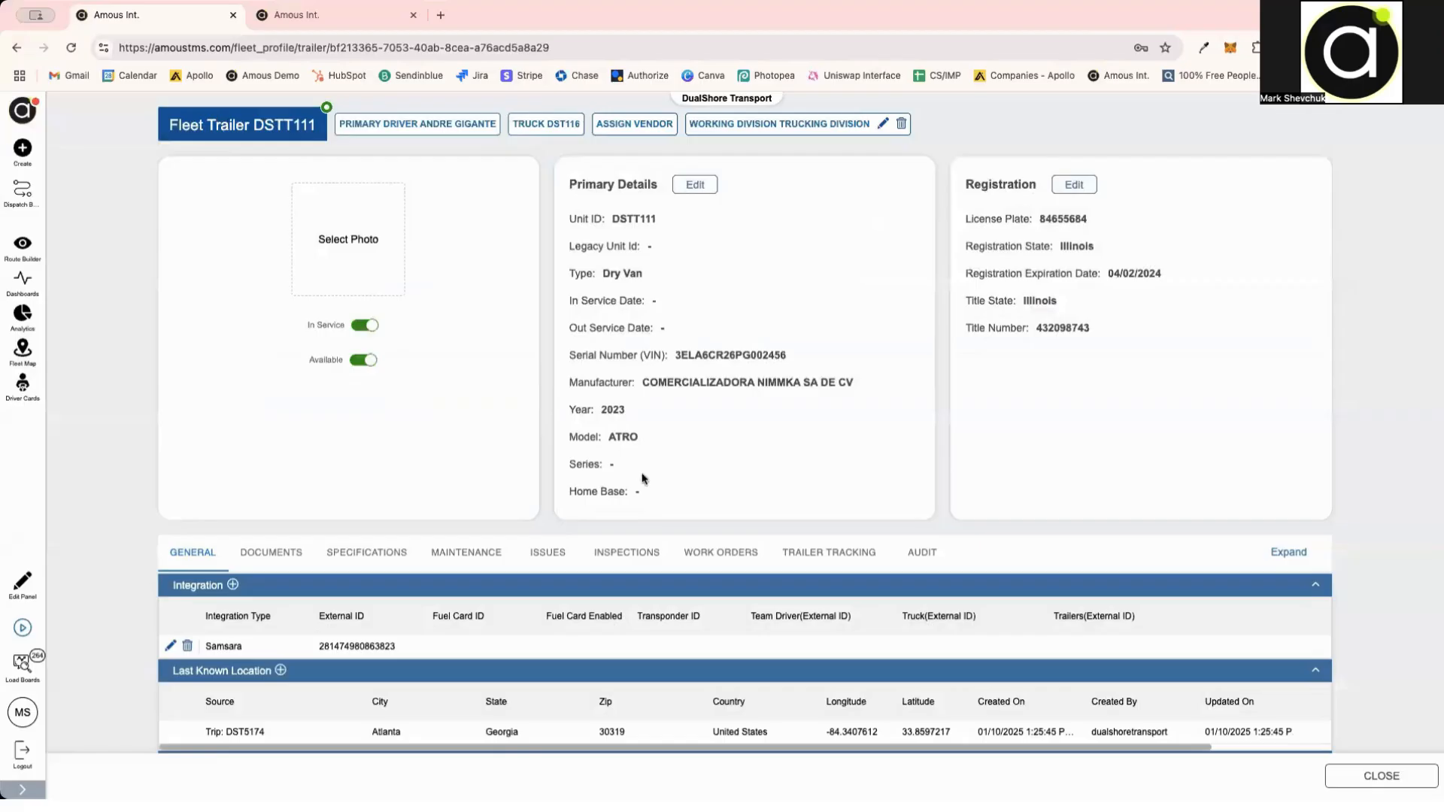
scroll(532, 392, "down", 2)
left_click(531, 393)
scroll(365, 574, "down", 2)
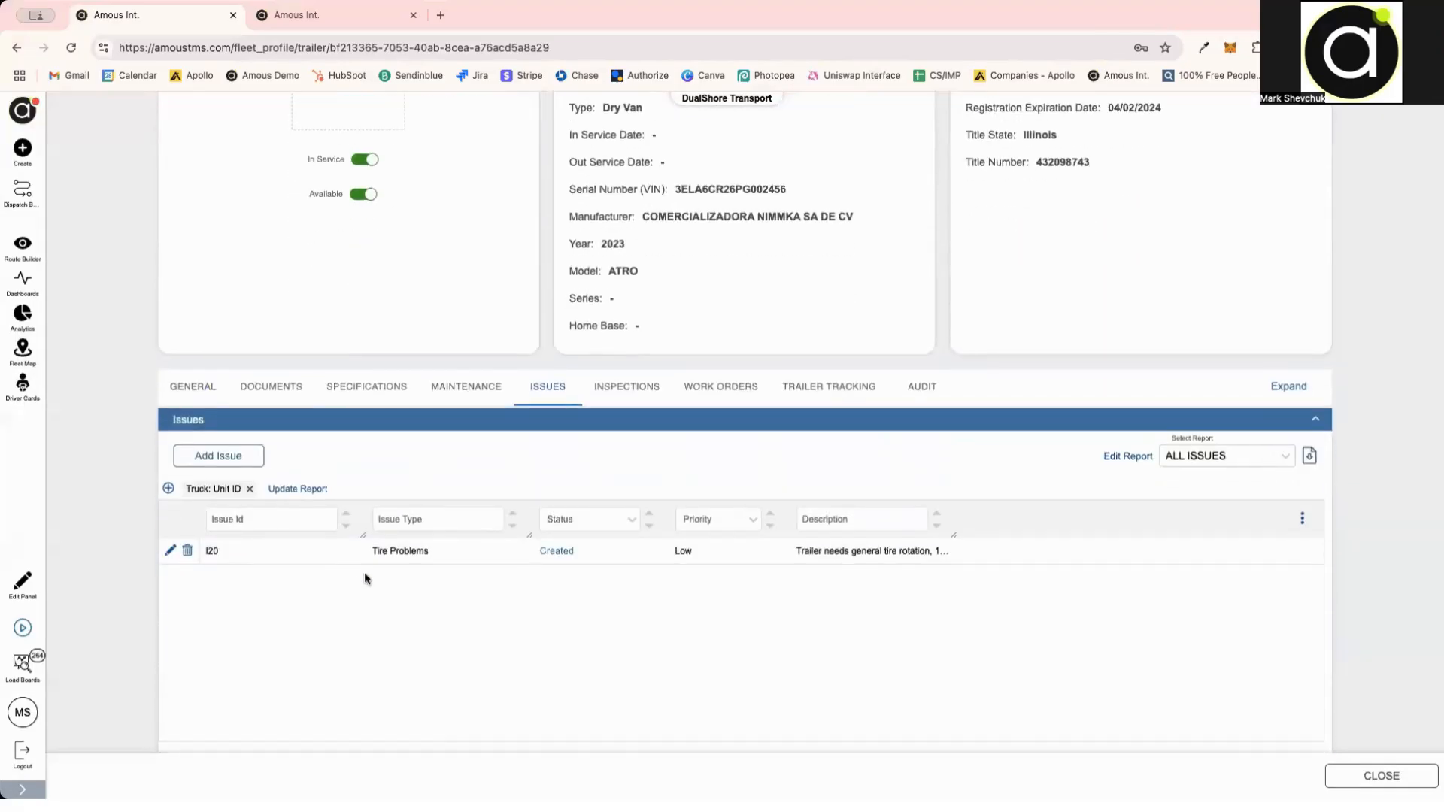
left_click(708, 387)
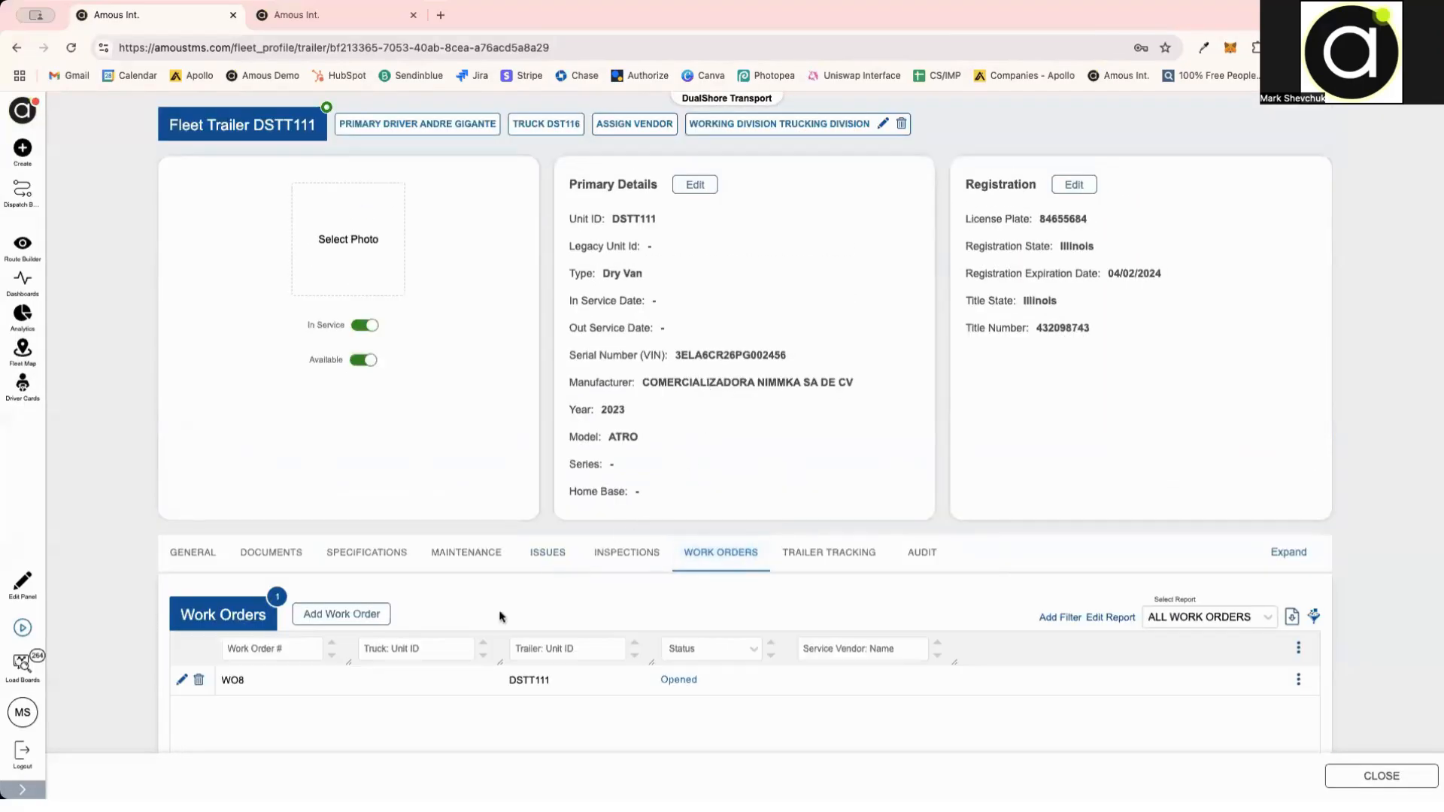
scroll(202, 619, "down", 1)
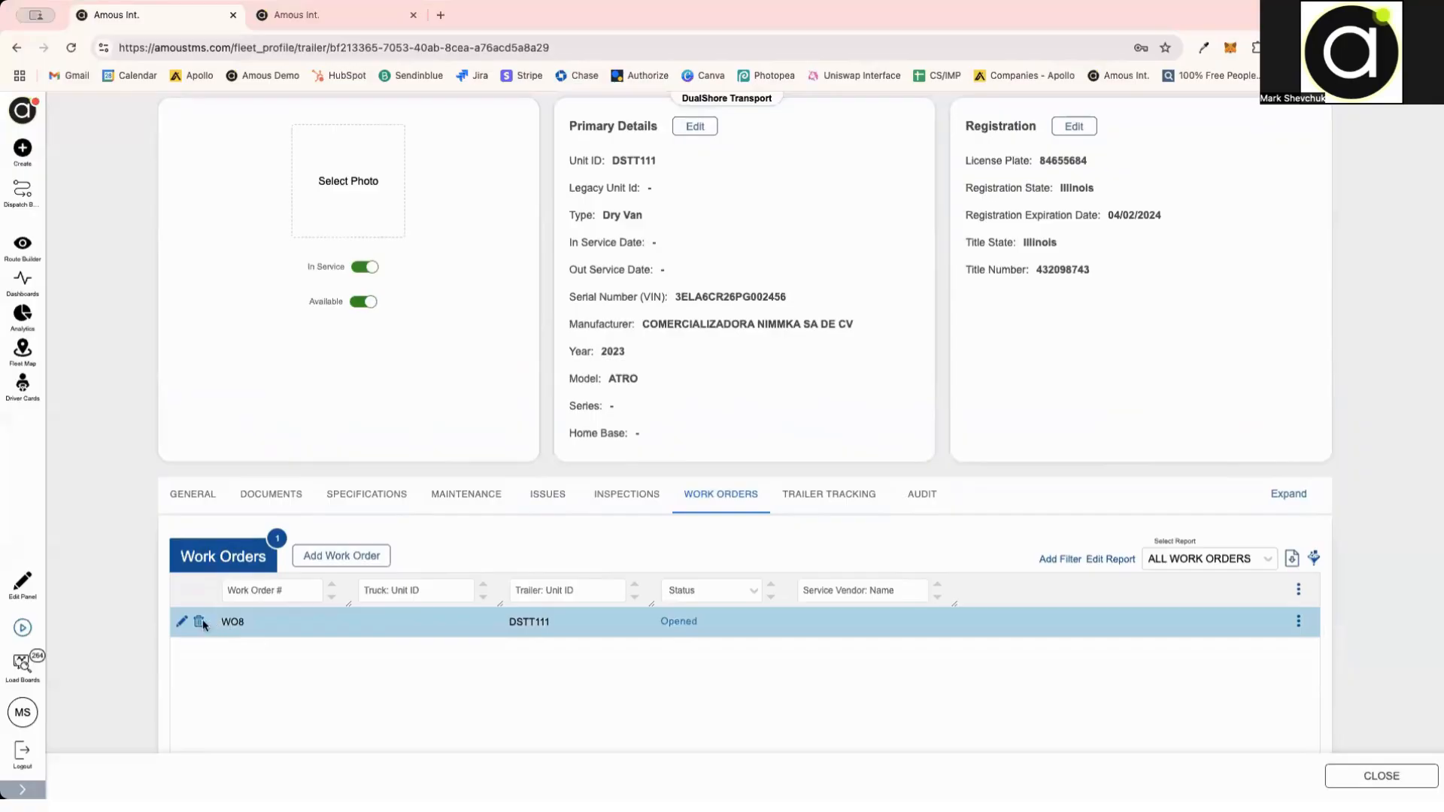
Step: View the new work order form for trailer DSTT111, including its issues field, and cancel it
left_click(304, 557)
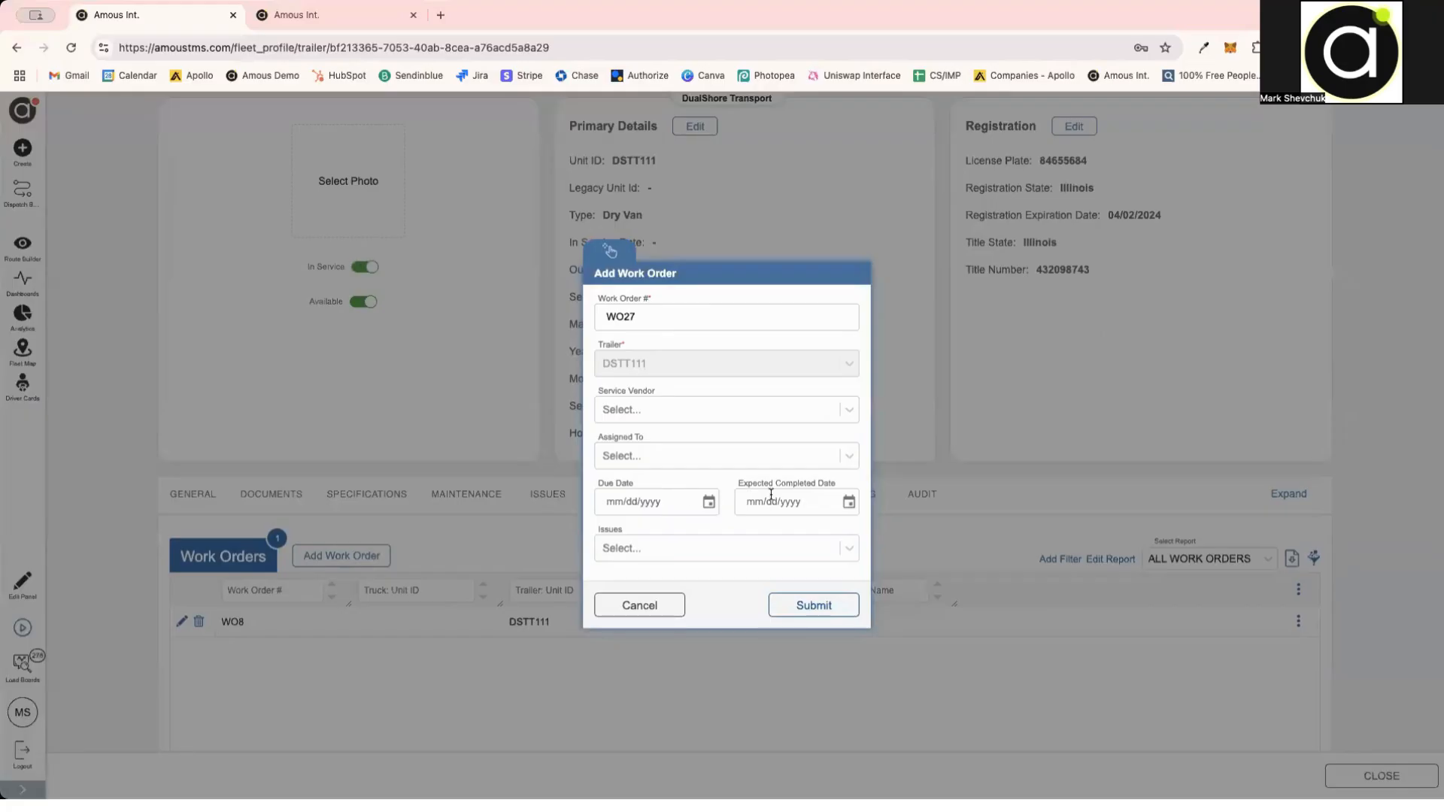
left_click(750, 554)
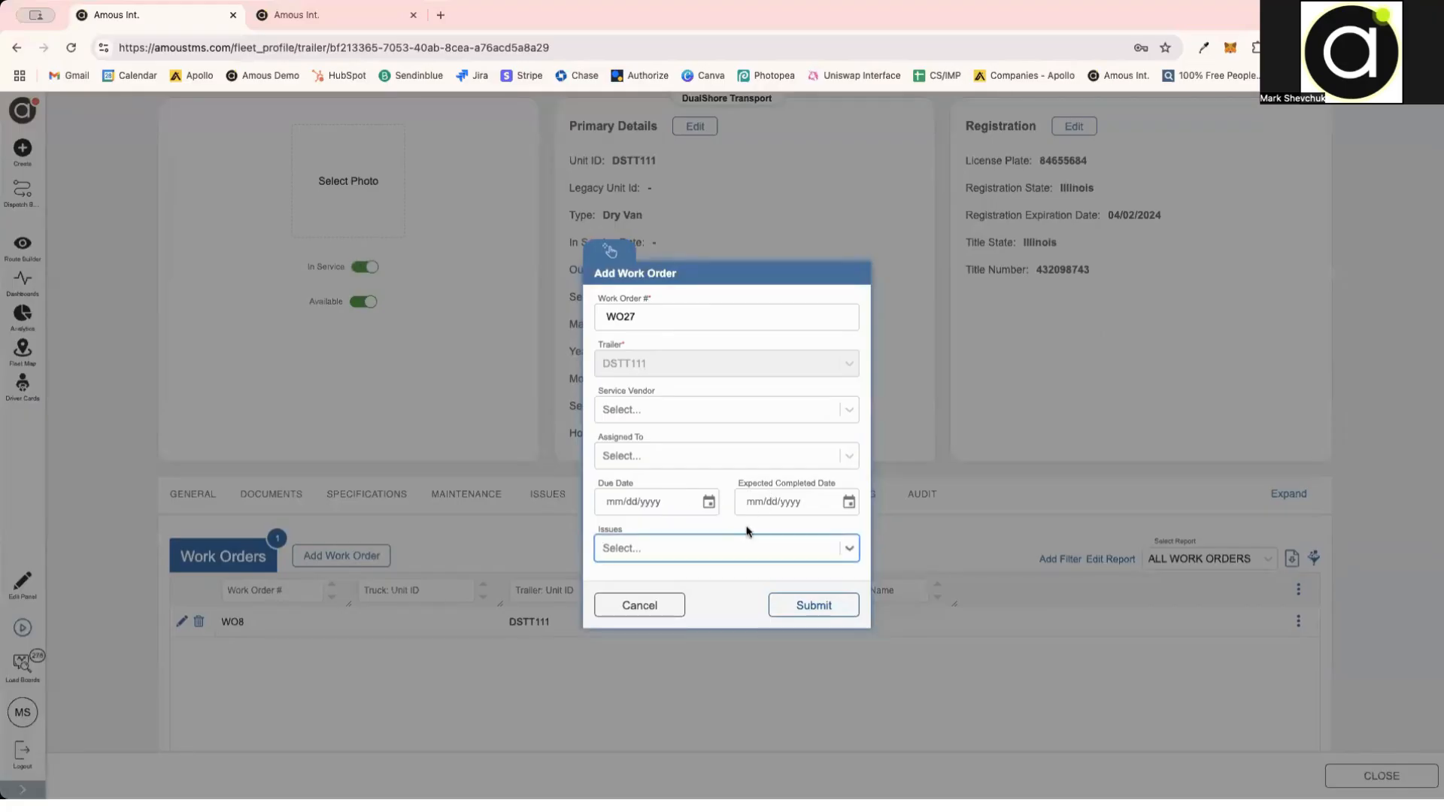
left_click(651, 612)
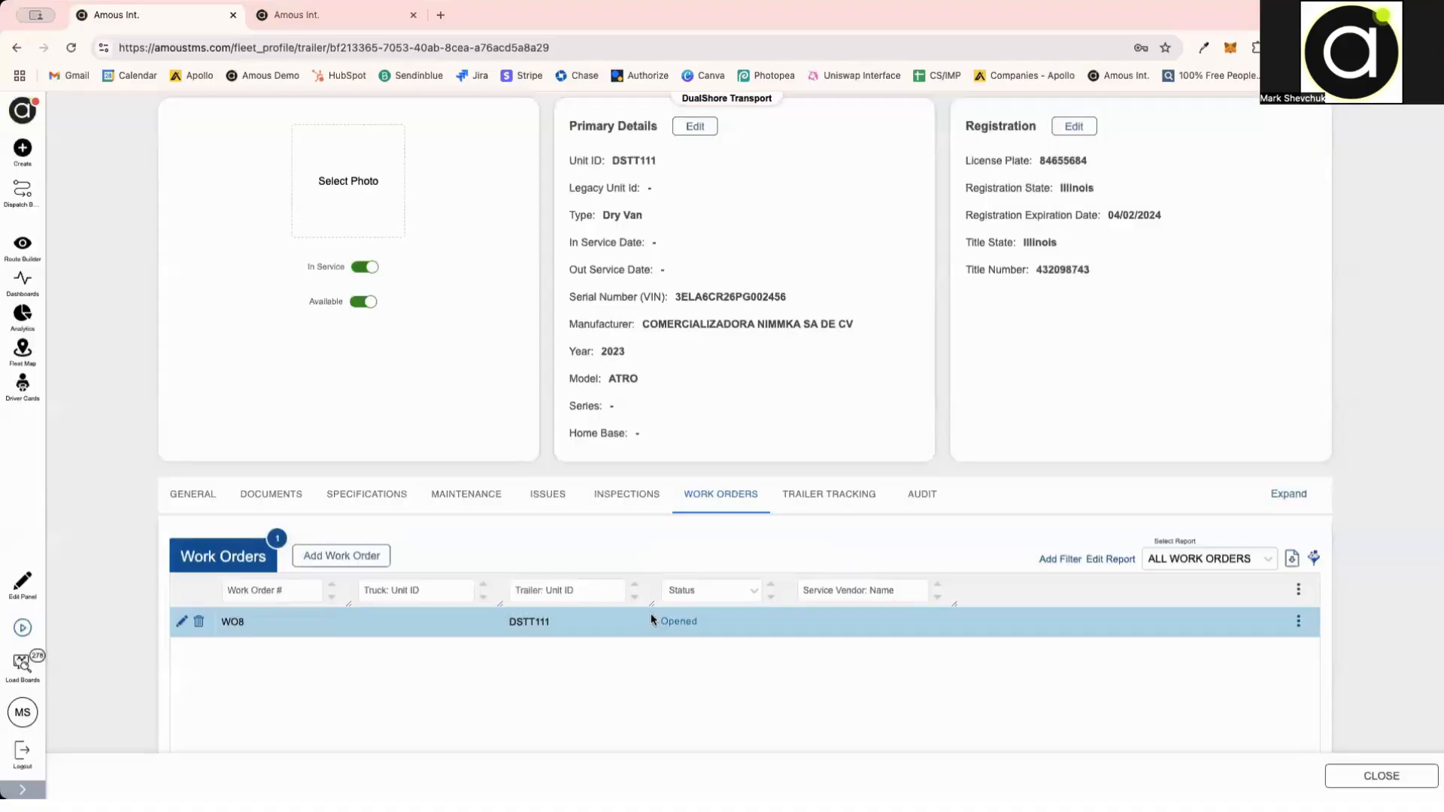
Step: Open work order WO8 for editing, view the available status options, and cancel the status change
left_click(181, 622)
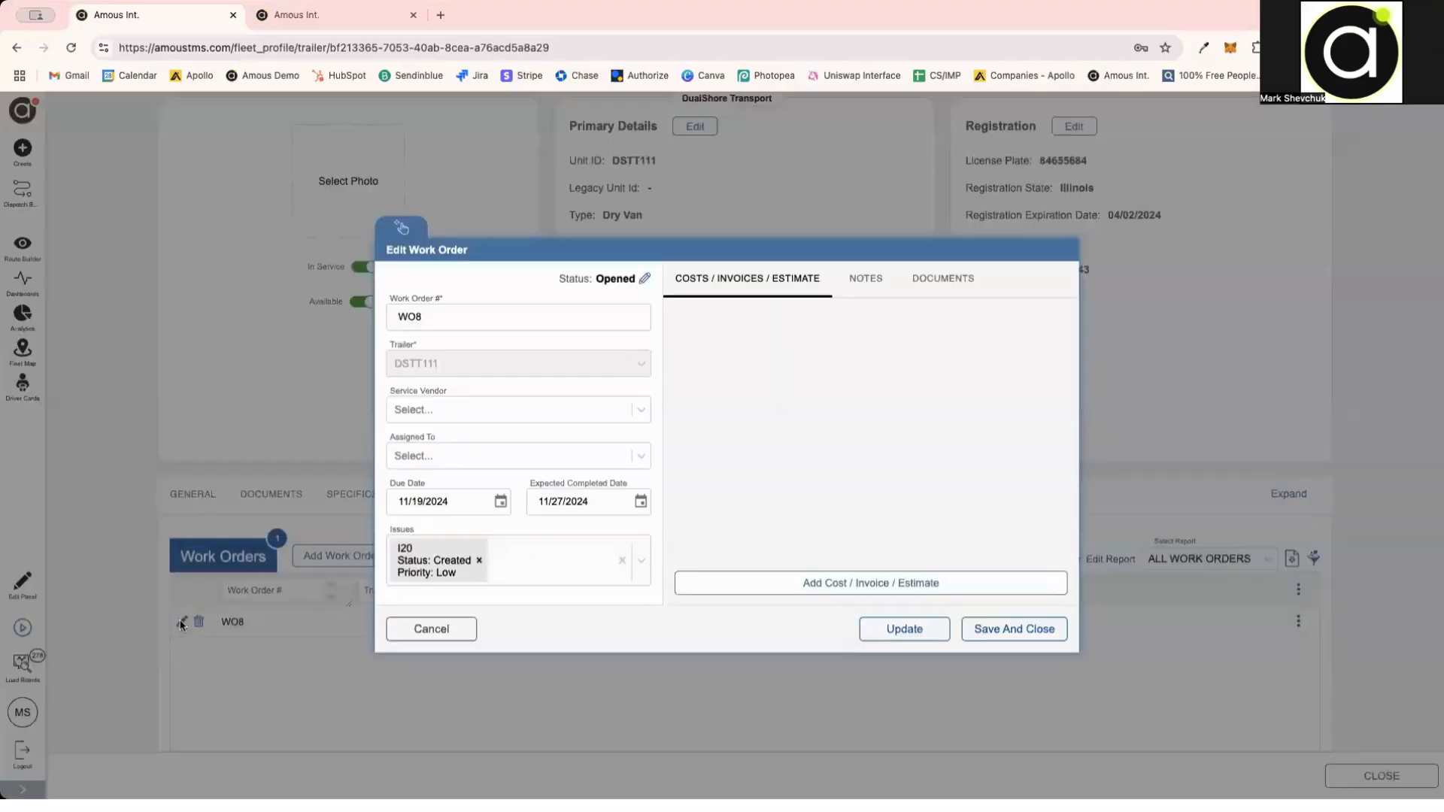
left_click(643, 280)
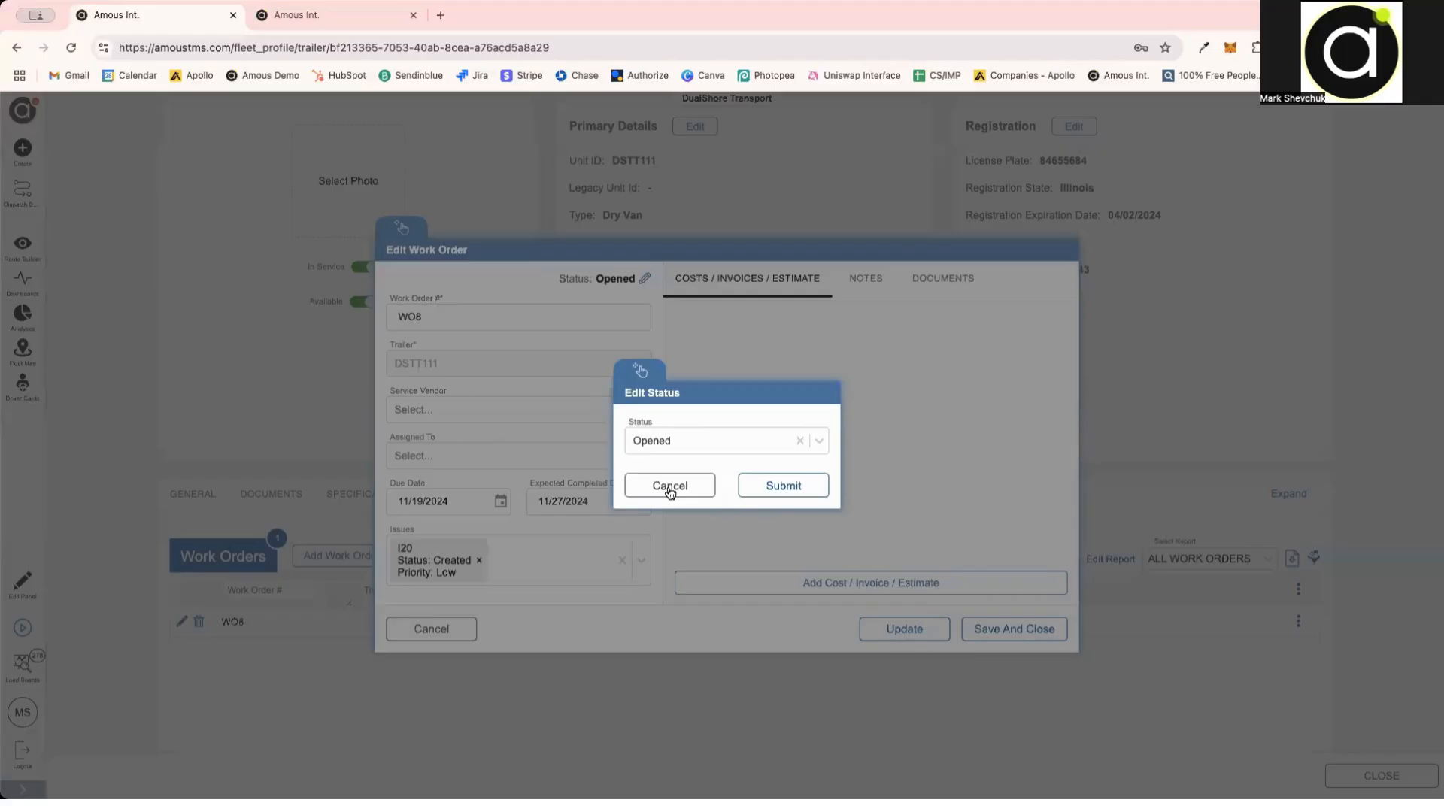
left_click(672, 443)
left_click(673, 499)
left_click(674, 488)
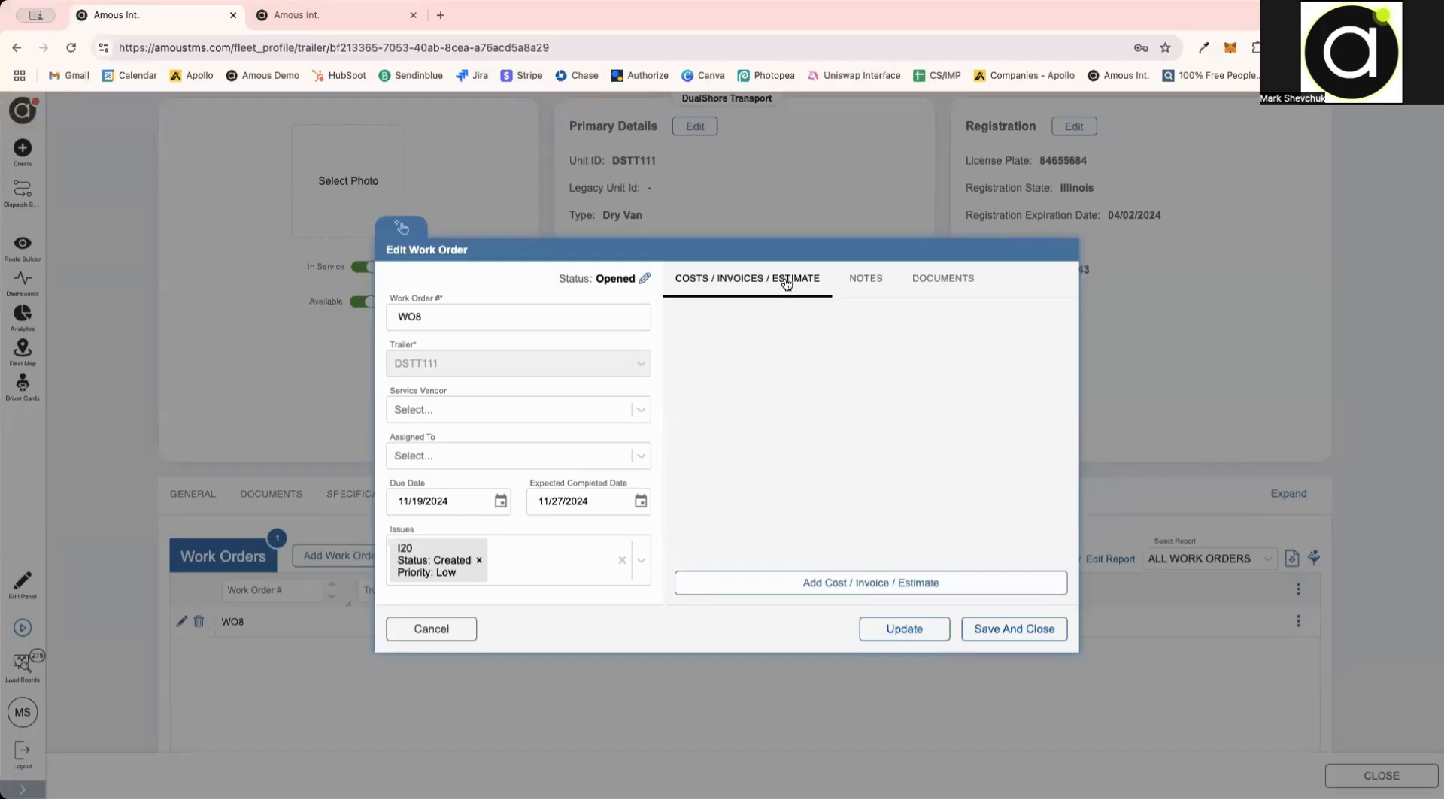
Step: View work order WO8's notes and documents sections, and return to its costs, invoices and estimates
left_click(849, 283)
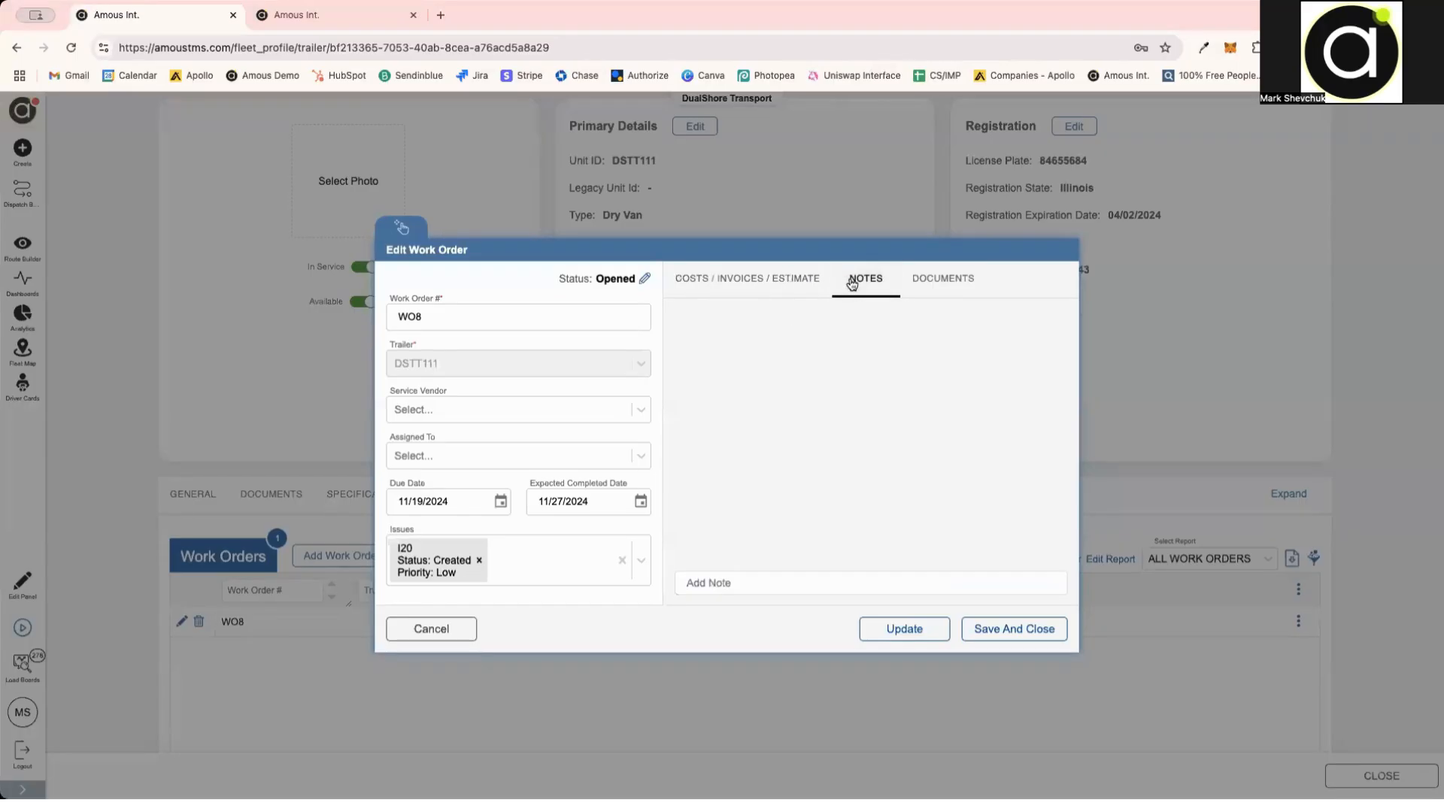
left_click(960, 282)
left_click(784, 278)
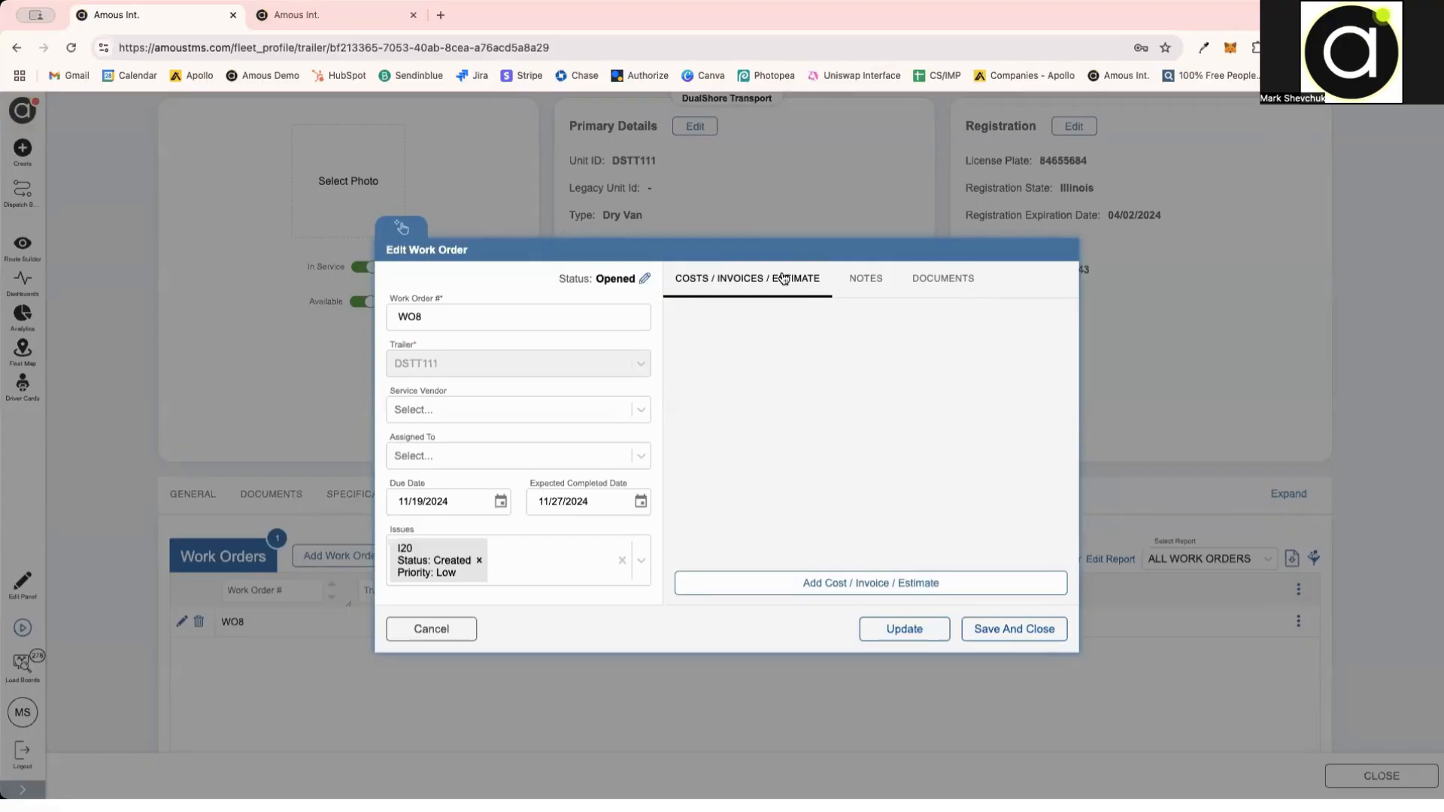
Step: Start a new cost entry on work order WO8 with type Estimate and link issue I20
left_click(767, 583)
left_click(569, 318)
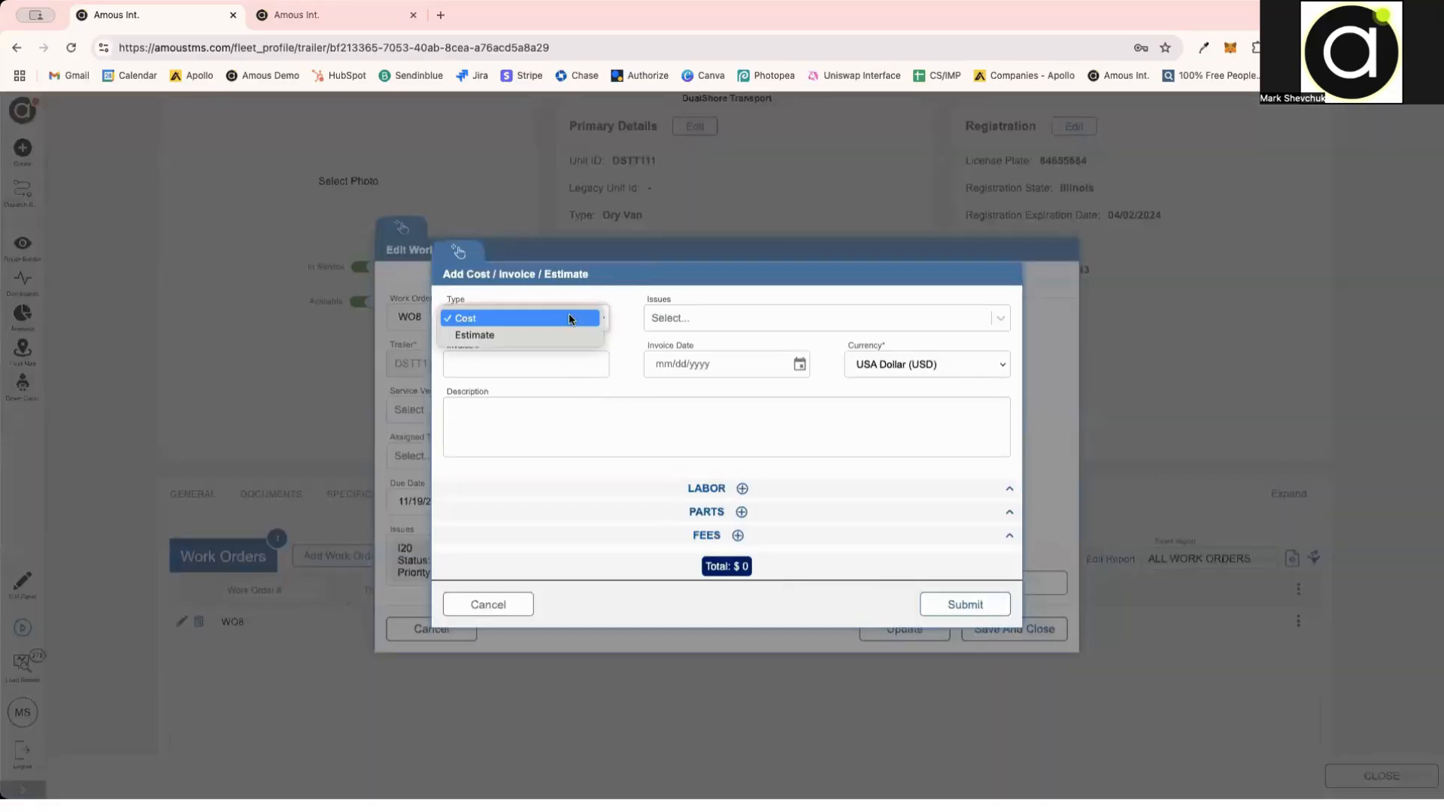
left_click(563, 334)
left_click(719, 319)
left_click(714, 352)
left_click(521, 383)
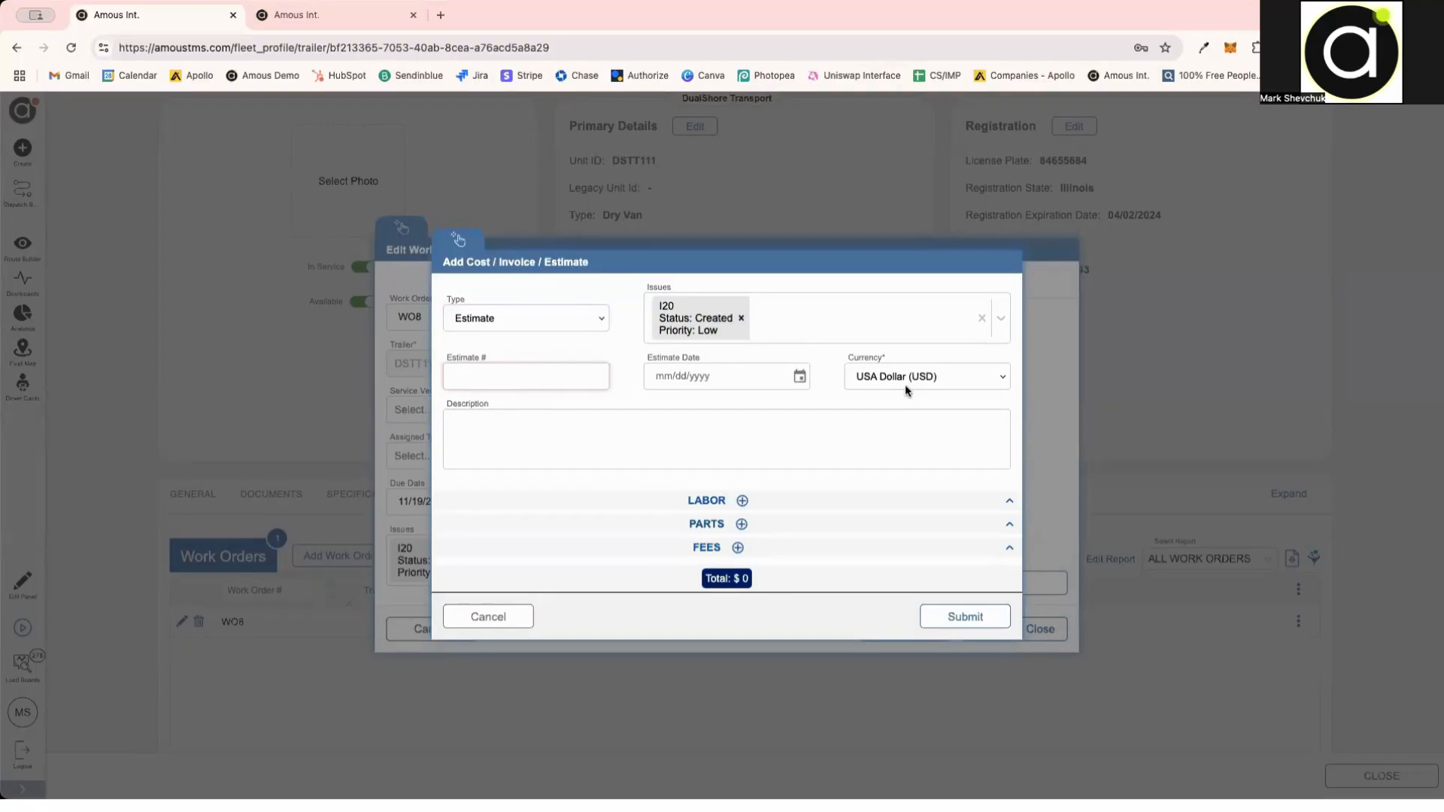
Step: Add blank labor, parts and fees lines to the estimate, and cancel both the estimate and the work order edit
left_click(742, 500)
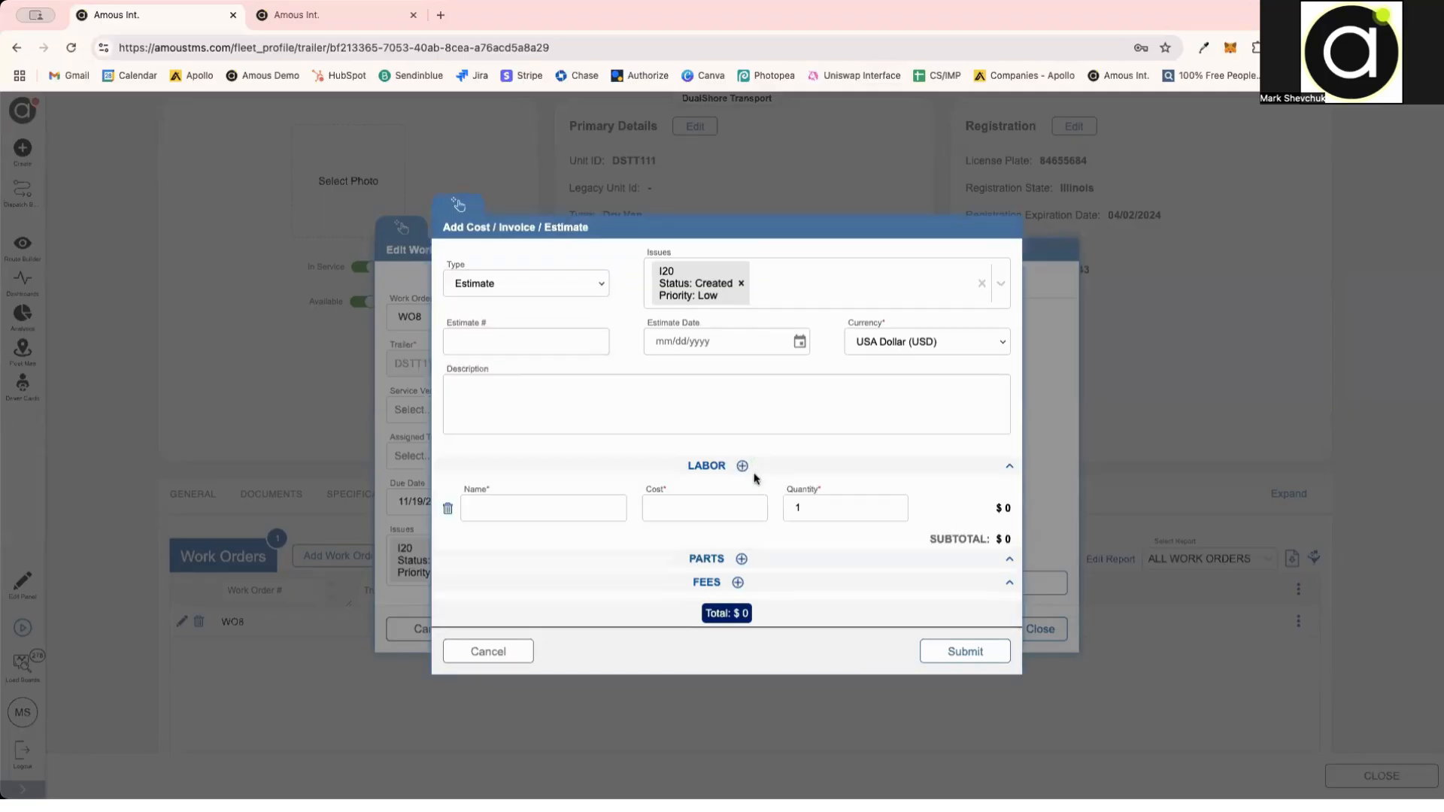
left_click(595, 509)
left_click(742, 508)
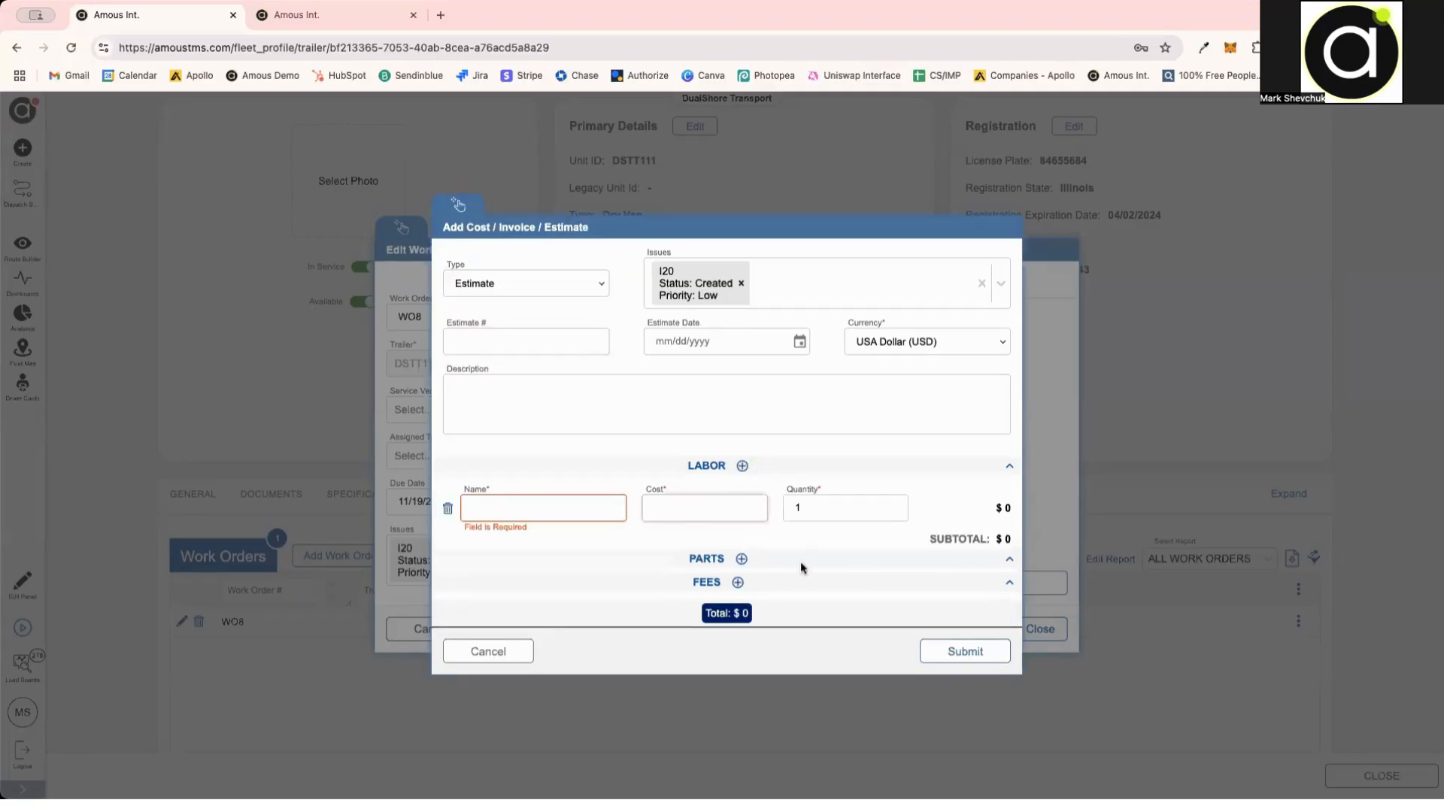
left_click(741, 559)
left_click(739, 613)
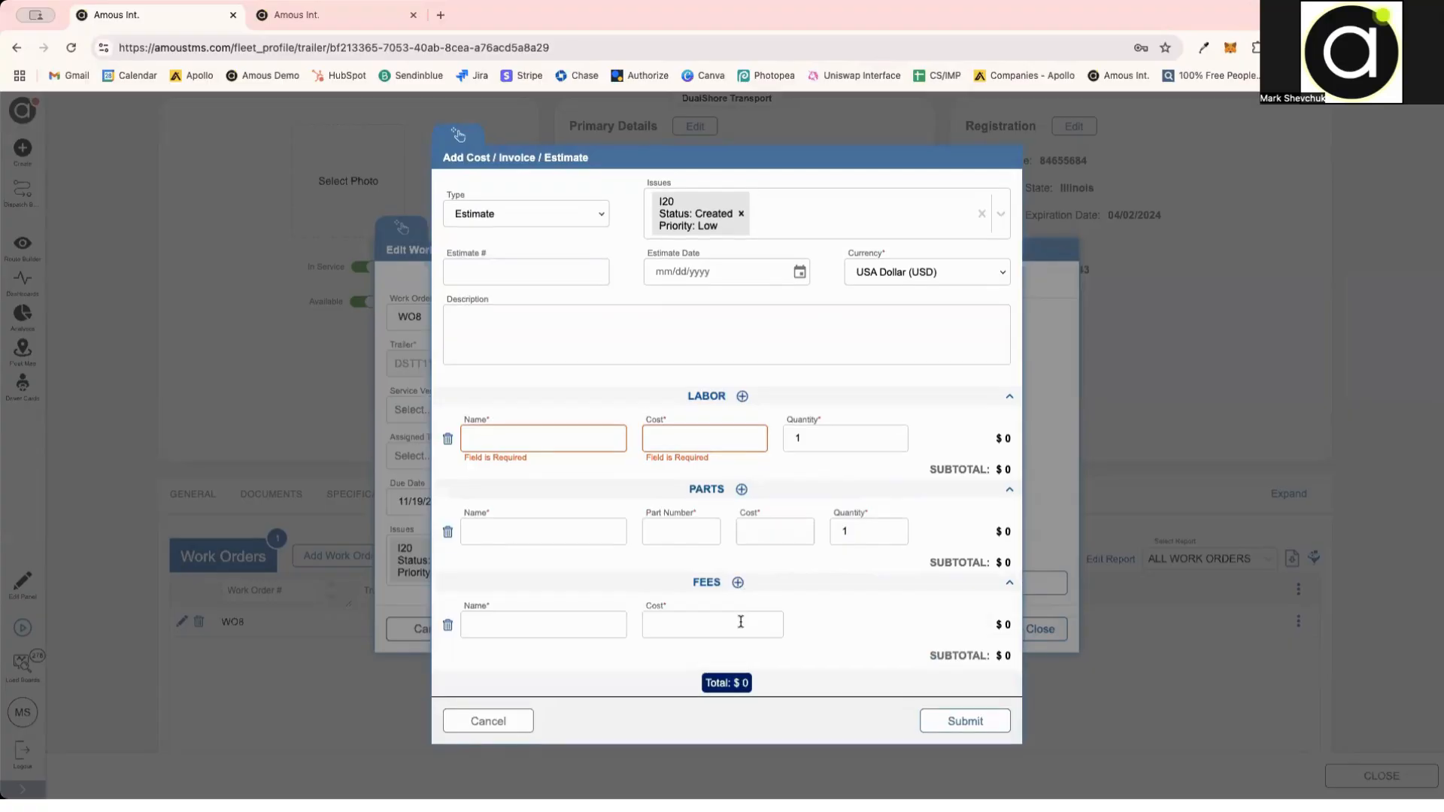
left_click(518, 722)
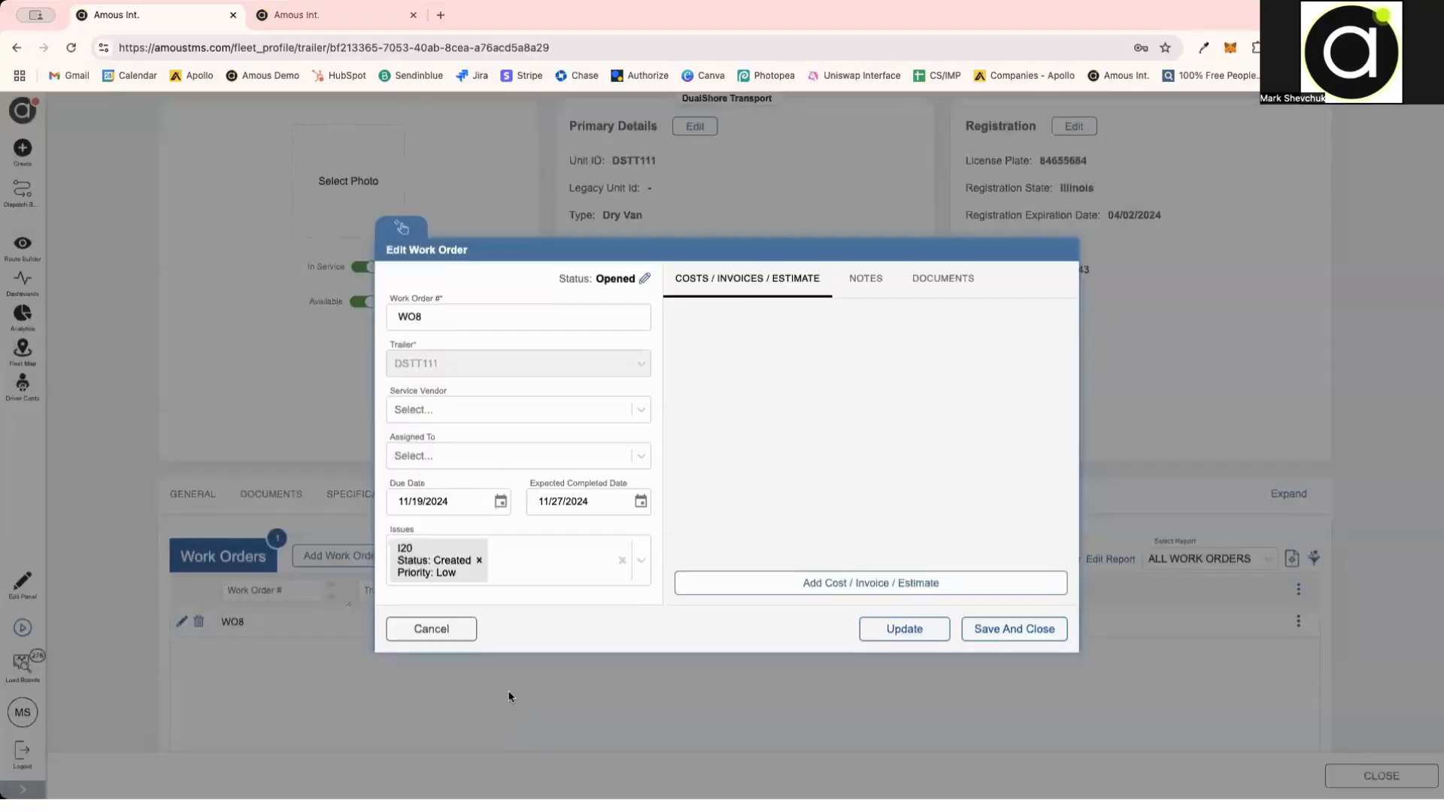
left_click(468, 634)
Step: View the fleet-wide issues list and return to the work orders list
left_click(22, 111)
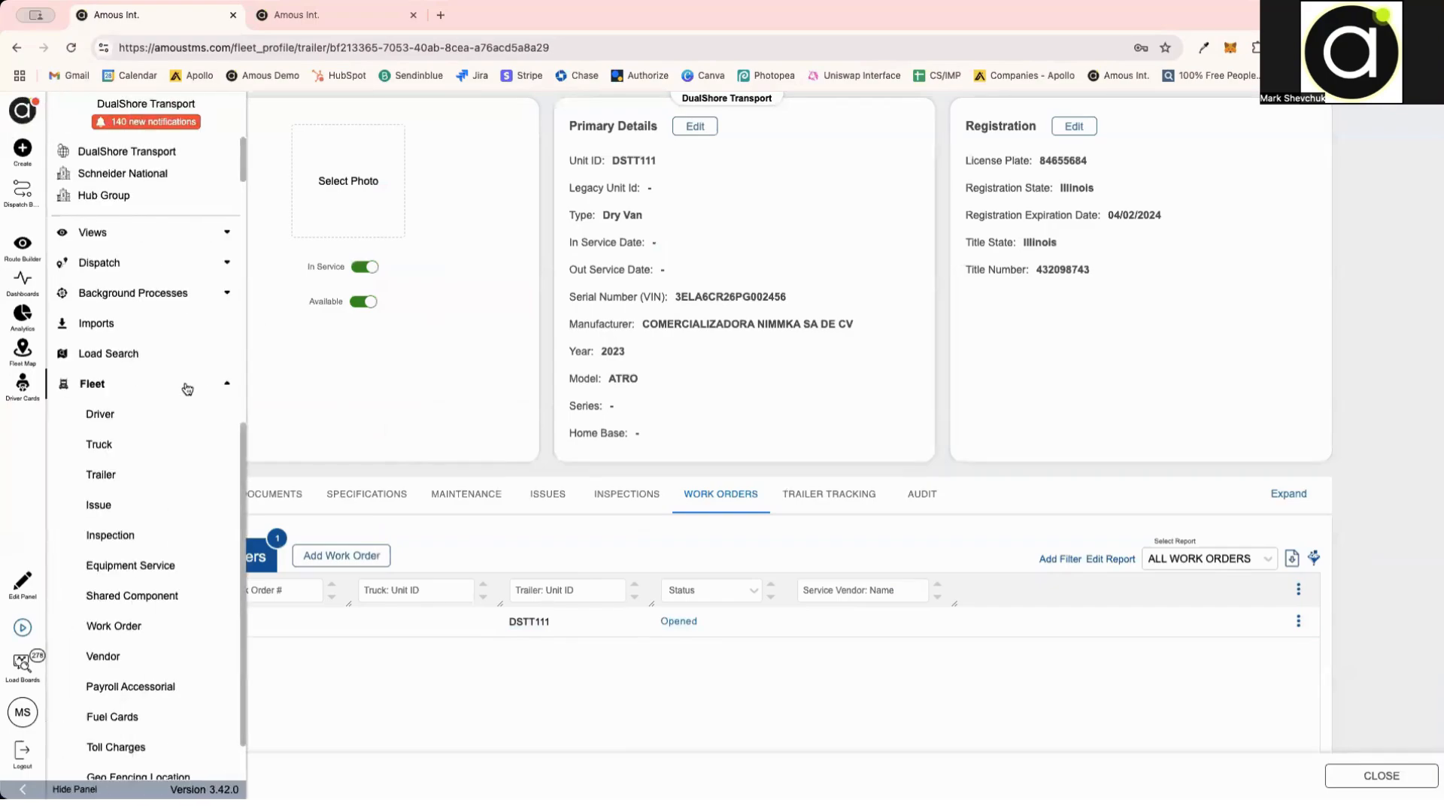
scroll(98, 398, "down", 2)
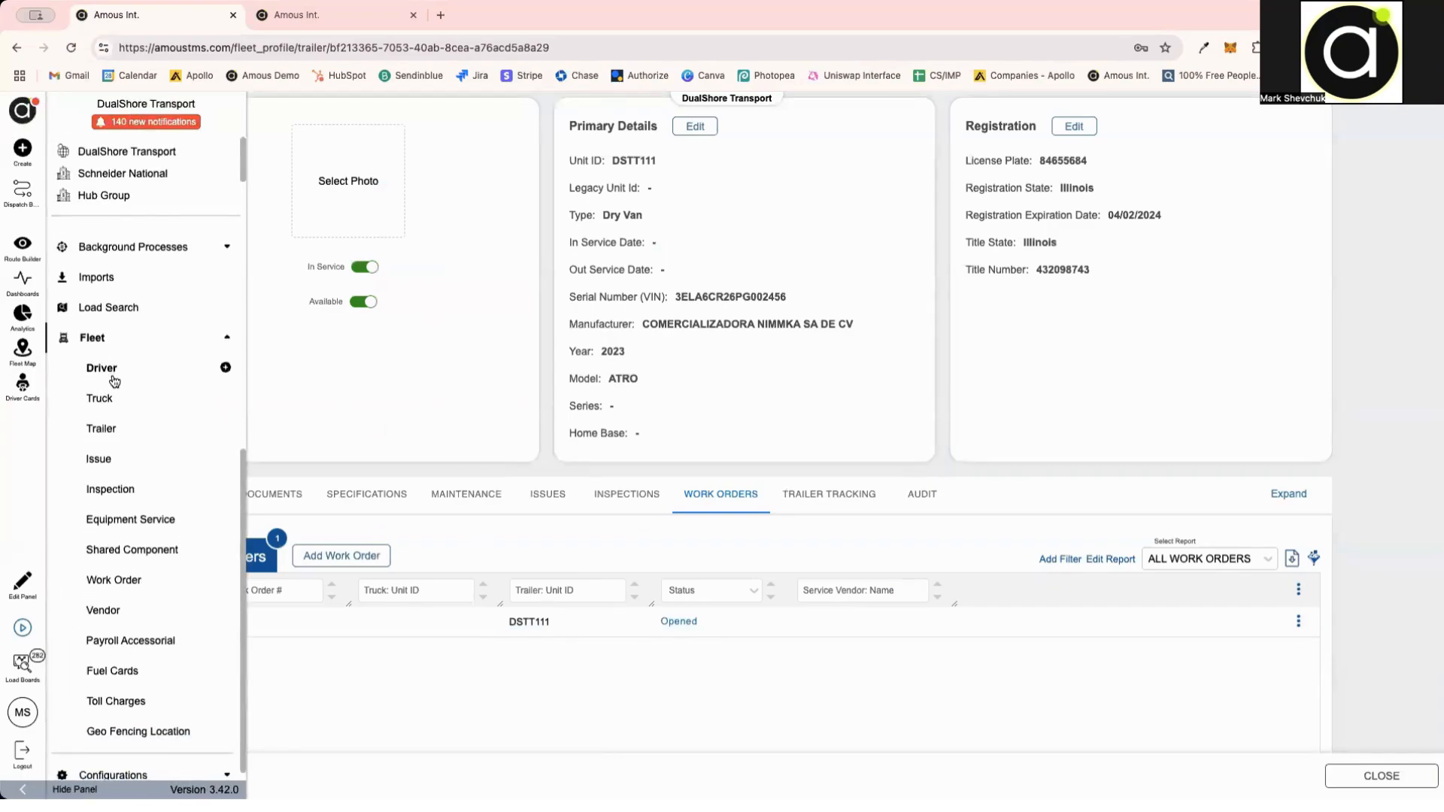
left_click(96, 456)
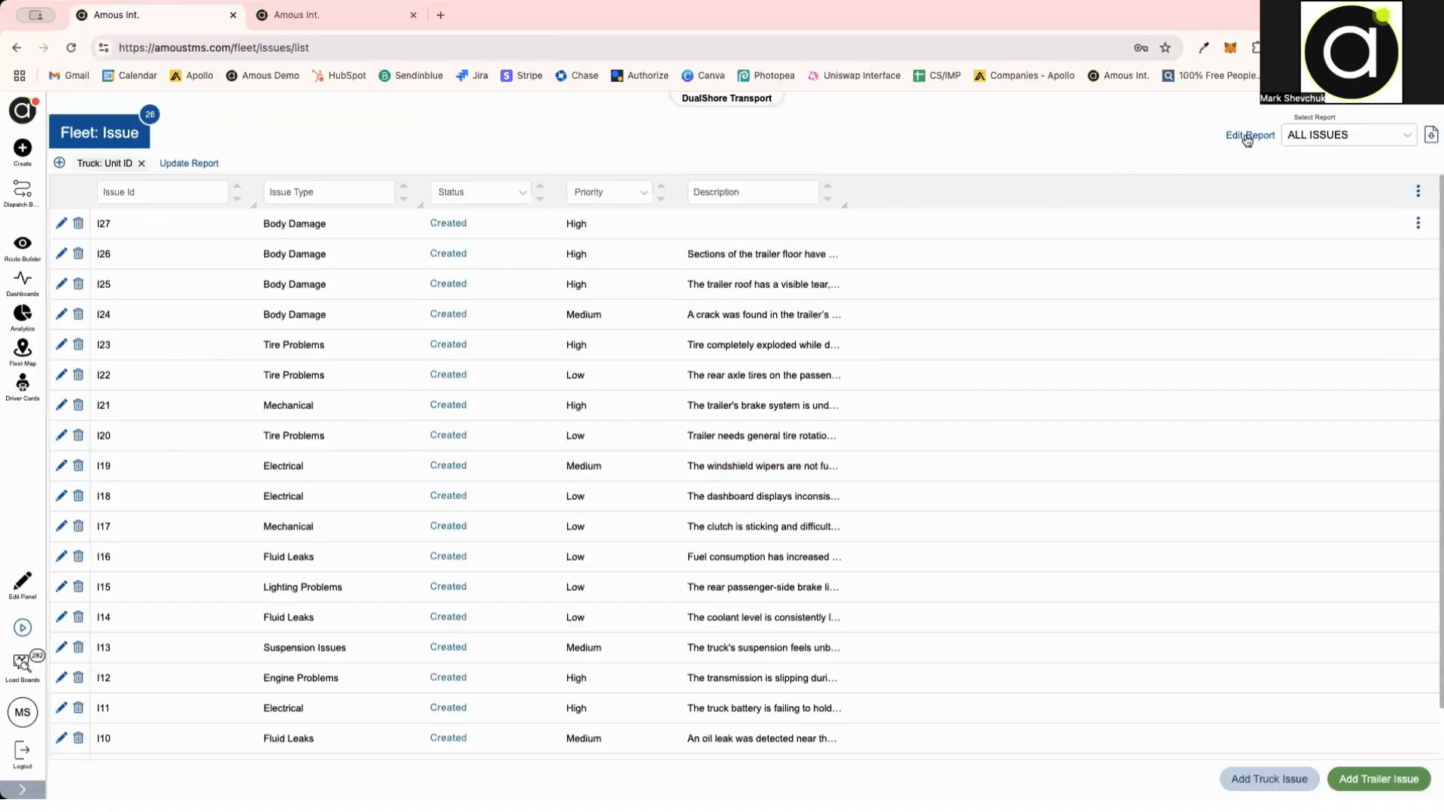
left_click(23, 111)
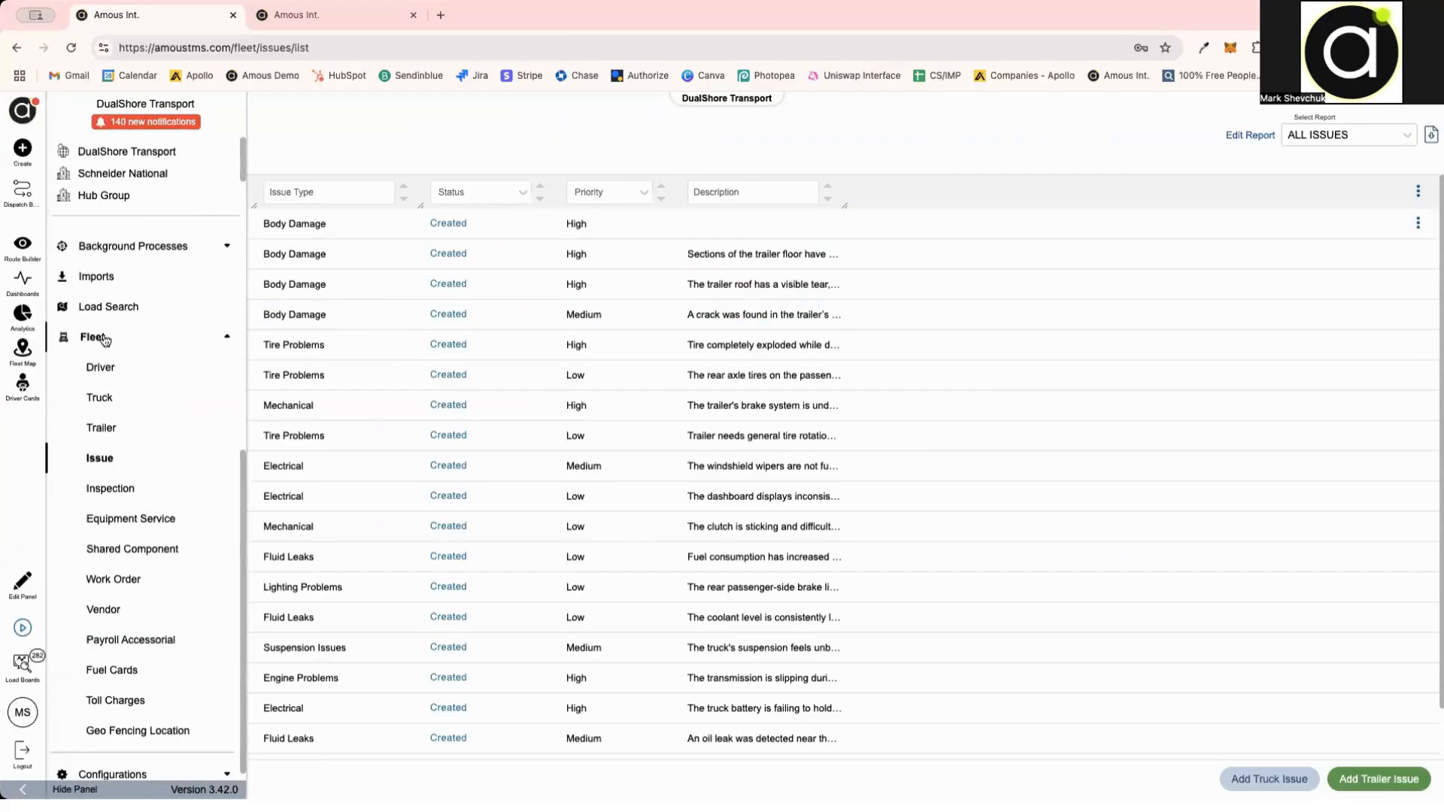
left_click(112, 576)
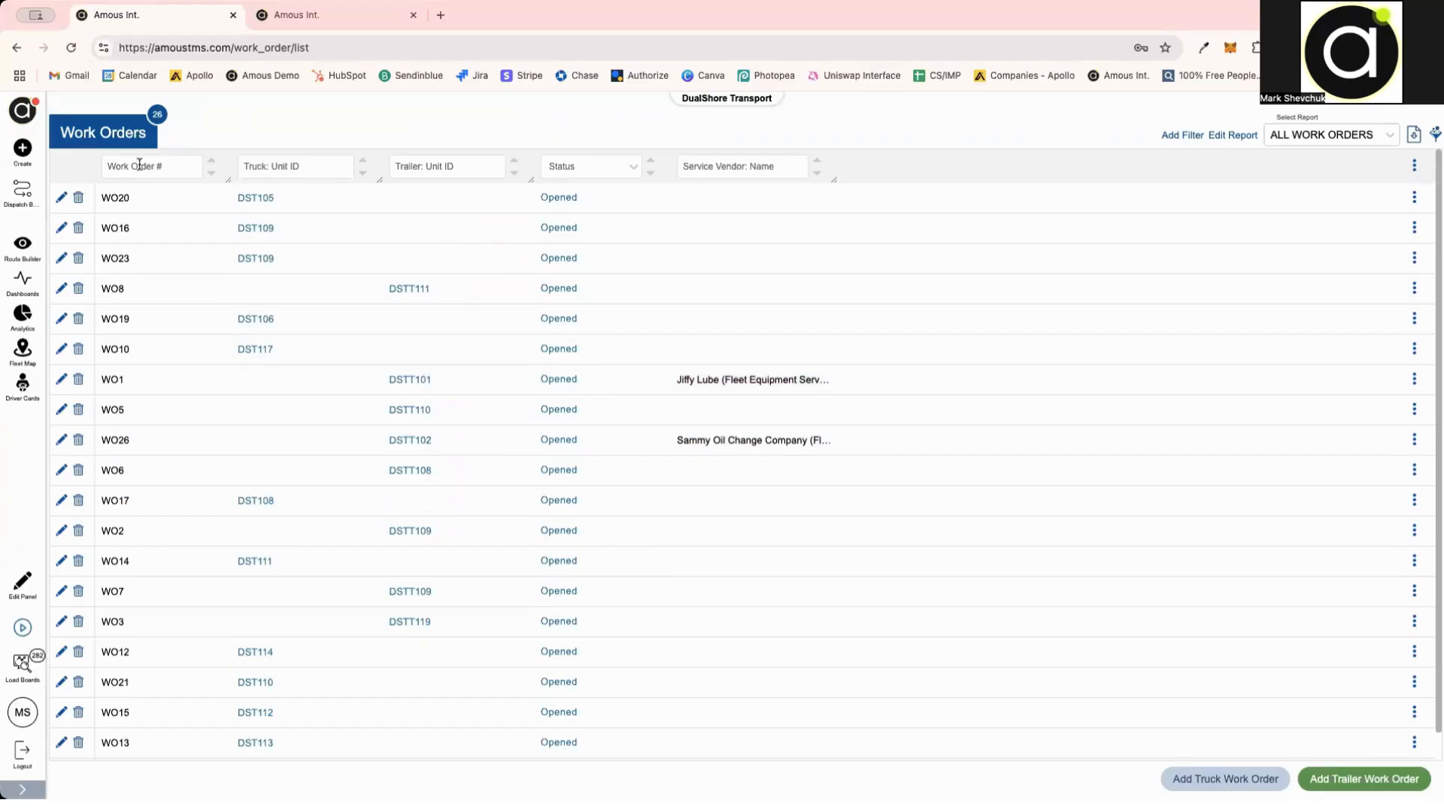
Step: Open inspection INS26 for truck DST123 from the inspections report and view its Truck Front photo
left_click(42, 112)
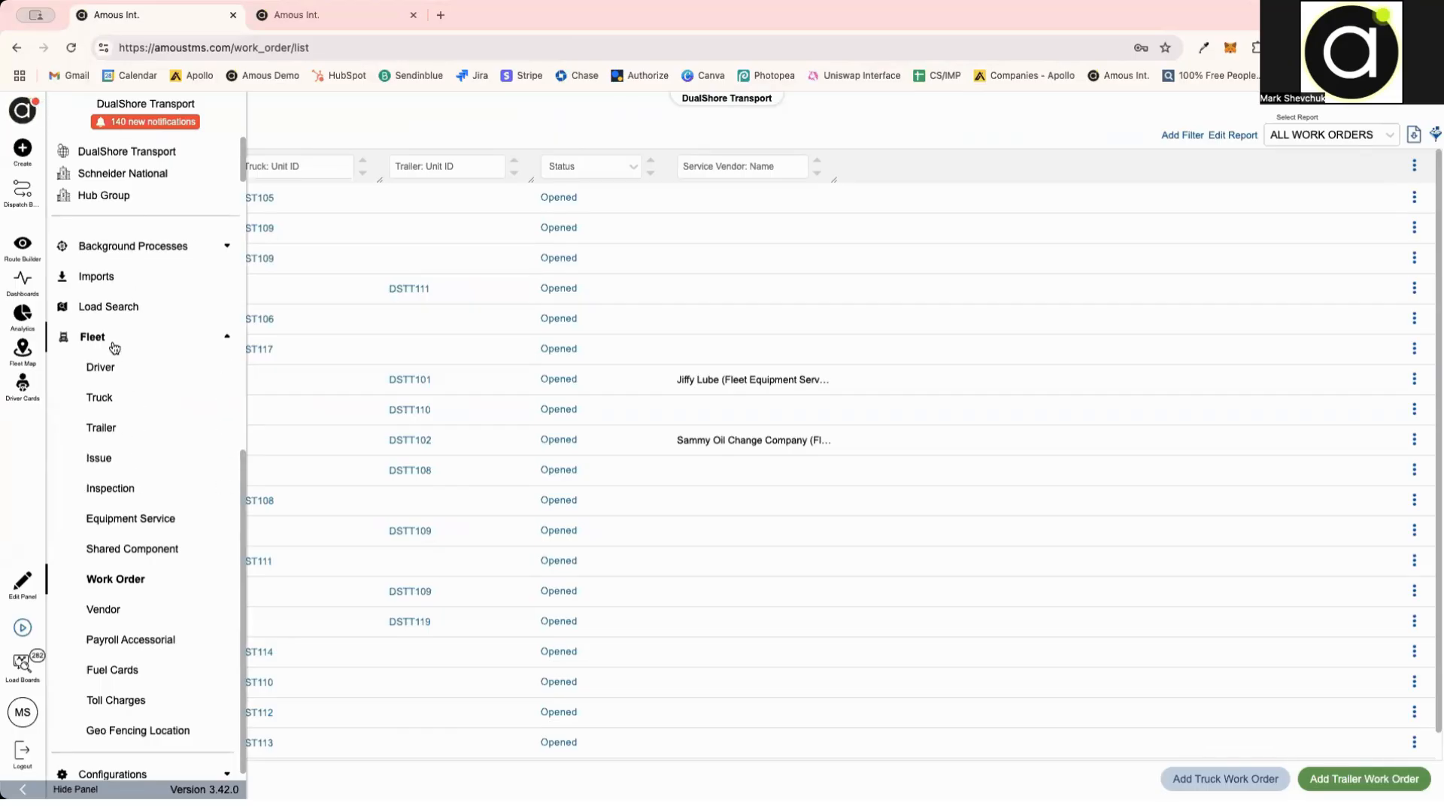
left_click(111, 493)
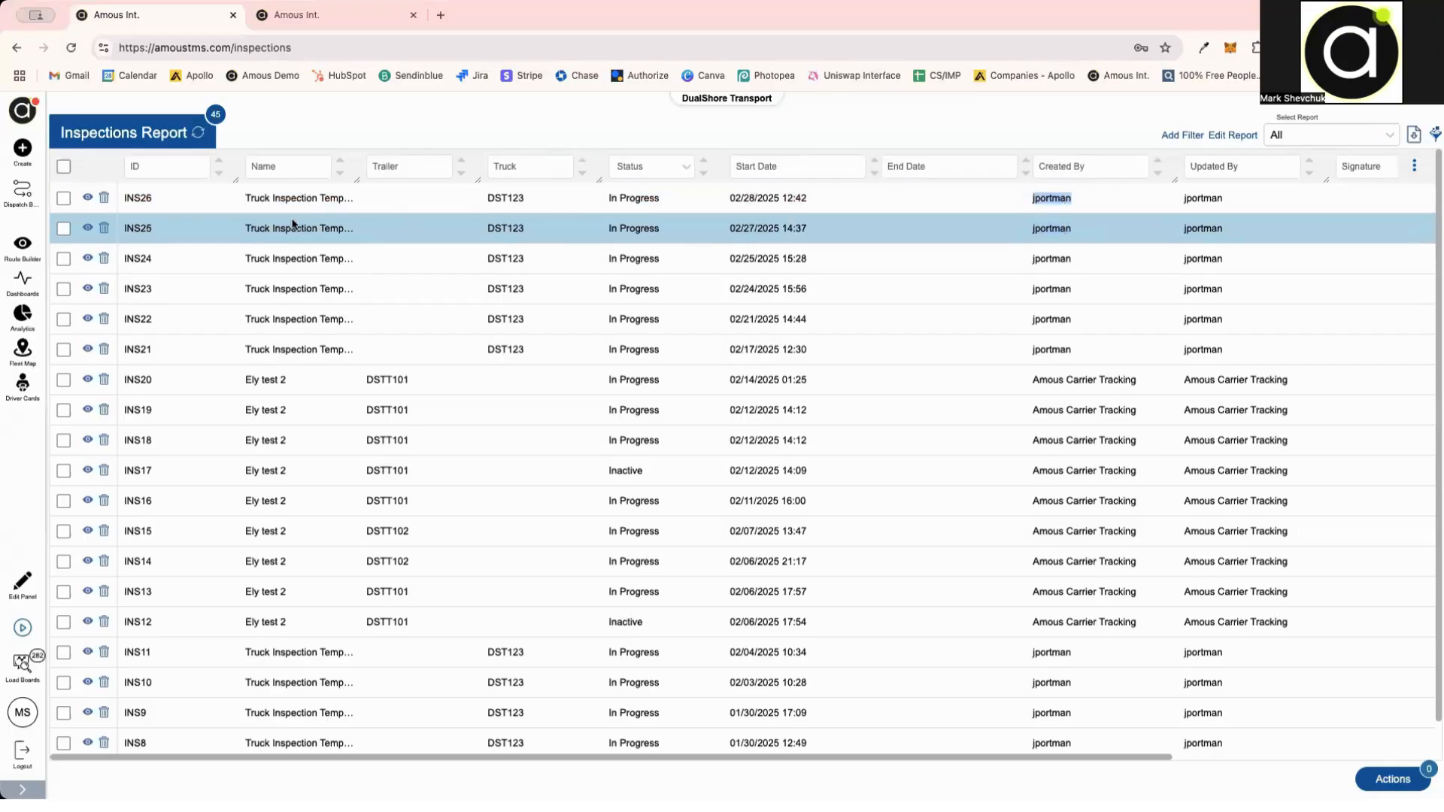
left_click(88, 198)
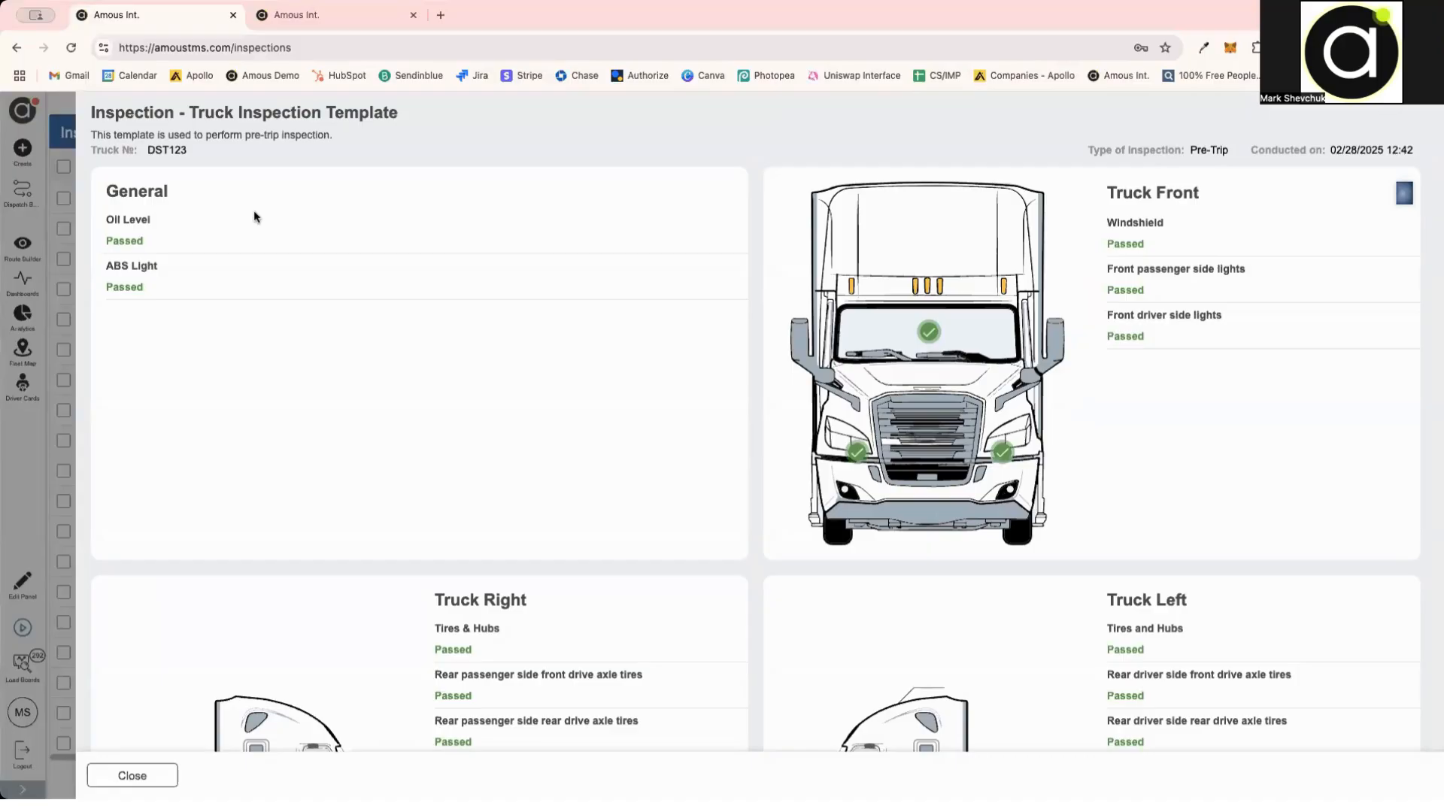
scroll(406, 361, "down", 1)
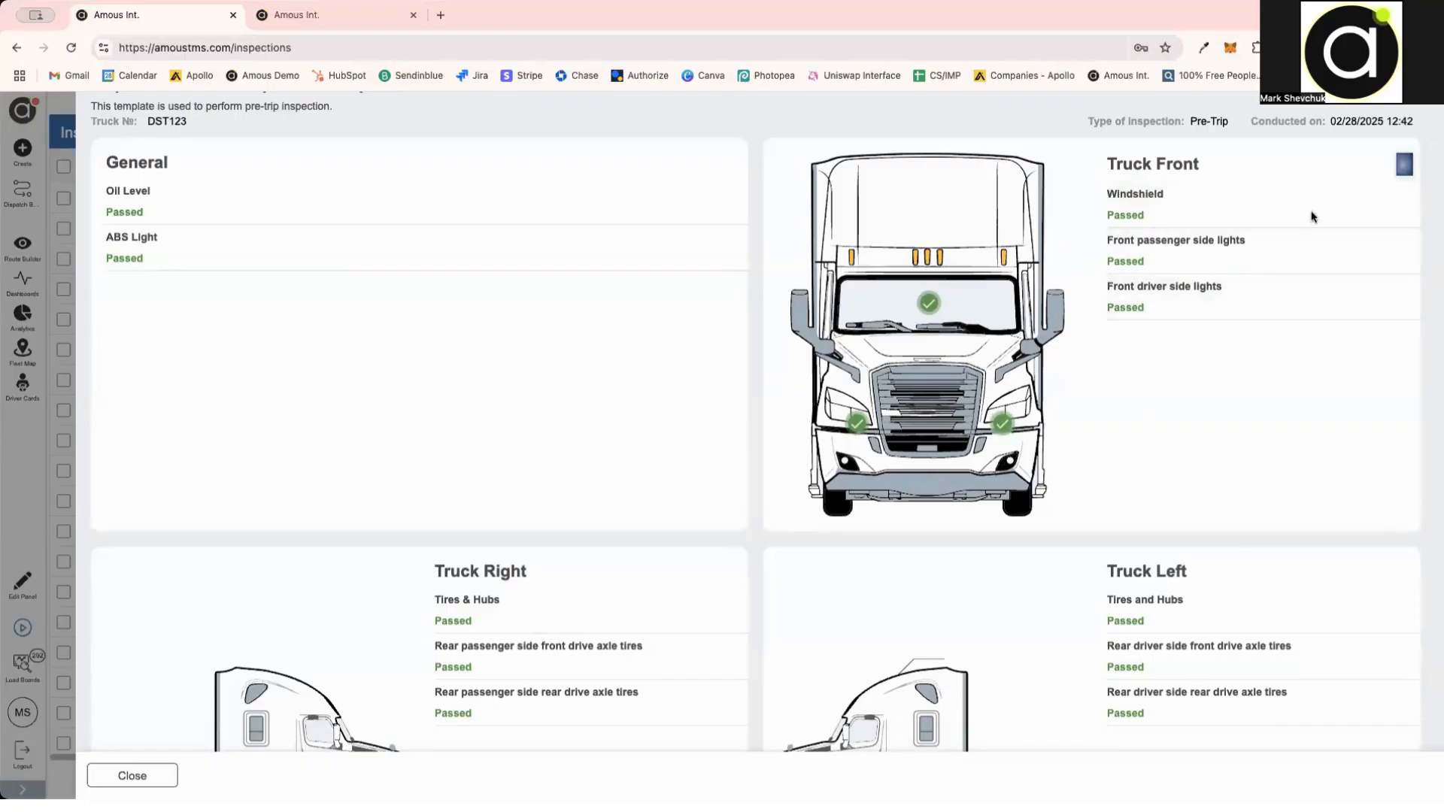
left_click(1403, 165)
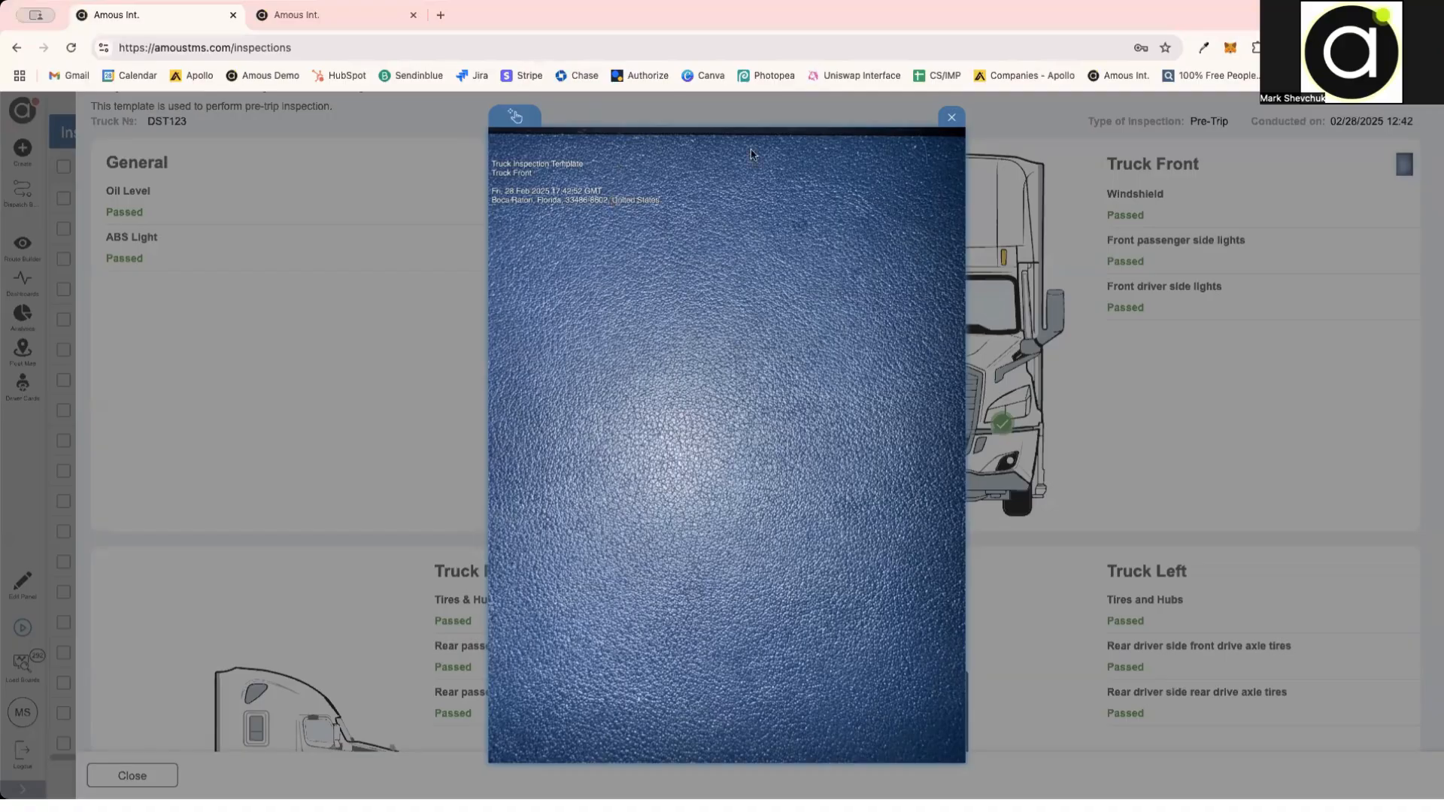
left_click(951, 117)
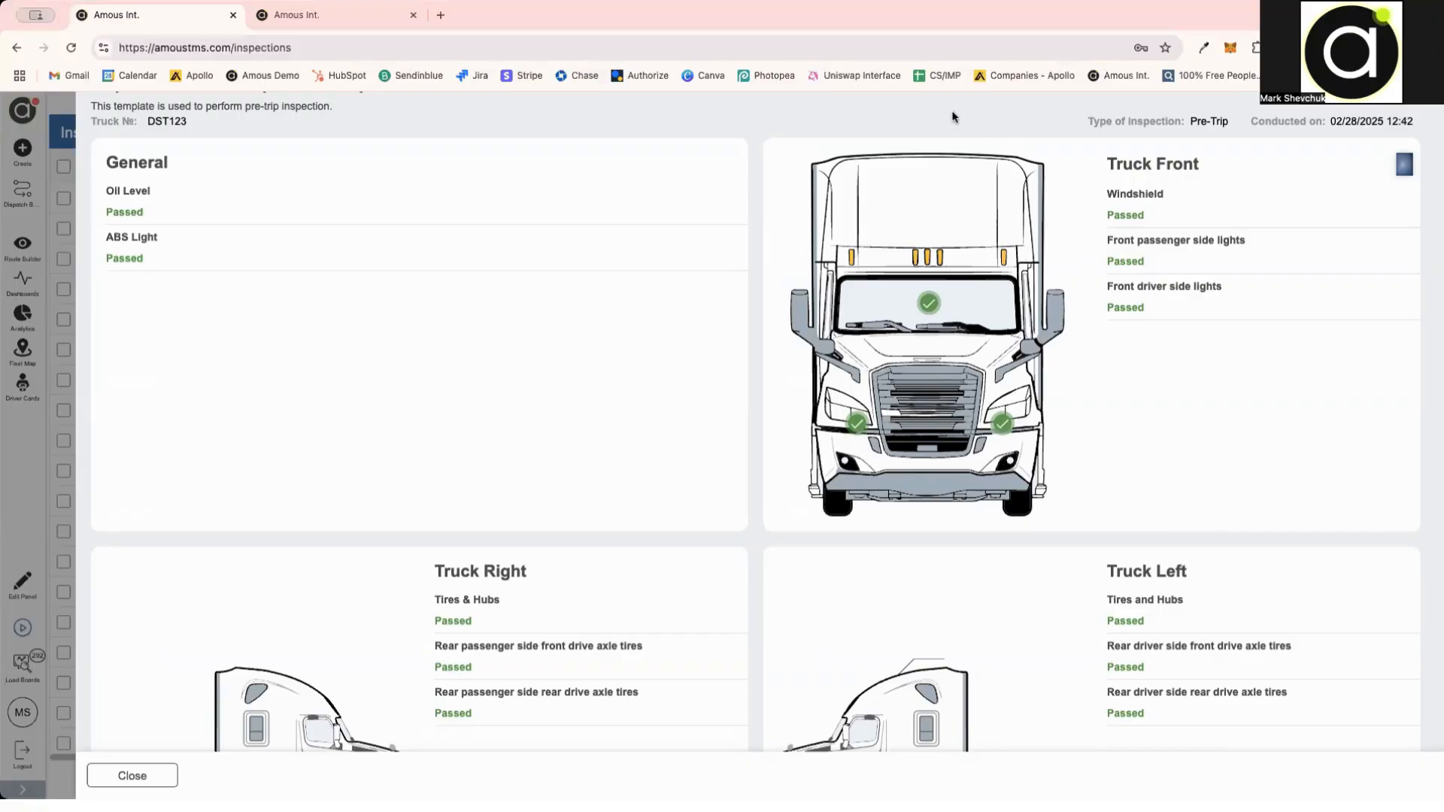
Step: Review the inspection's remaining truck right, left and back sections, and close the inspection
scroll(841, 371, "down", 8)
scroll(840, 370, "up", 4)
scroll(841, 370, "up", 4)
scroll(841, 371, "down", 8)
scroll(841, 371, "down", 1)
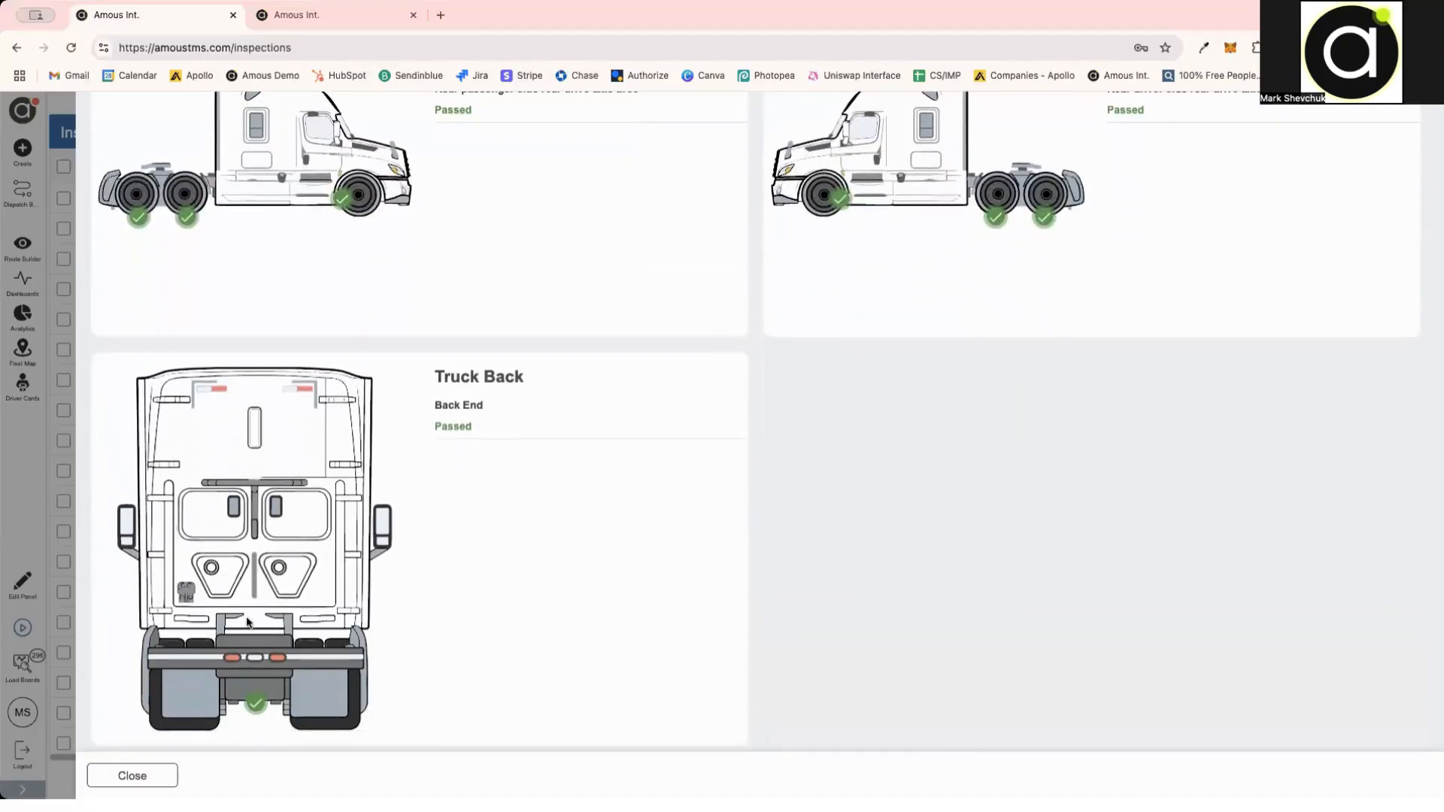
left_click(135, 776)
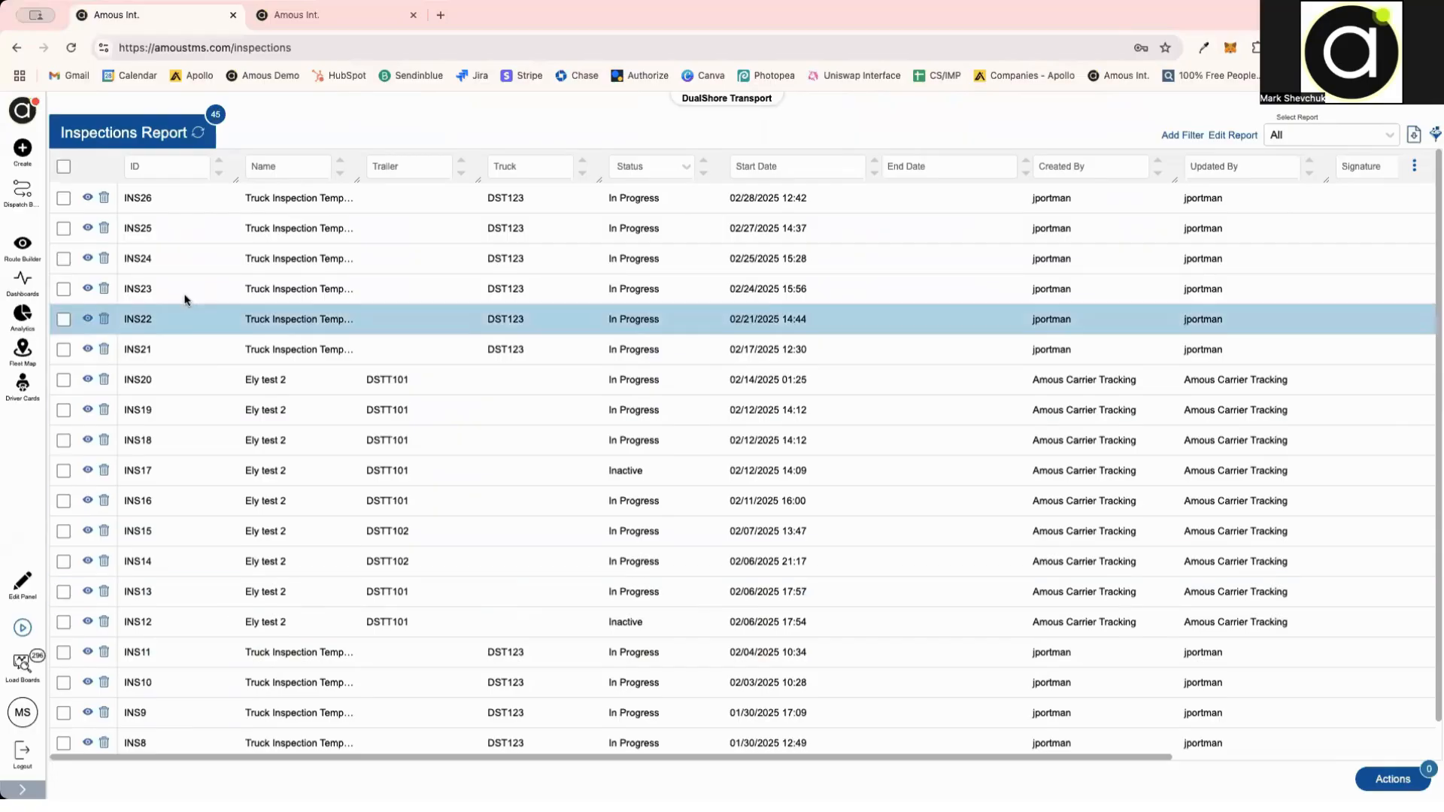
Step: Go to the customer master invoices list and open master invoice DST167MI to review its details and totals
left_click(22, 111)
scroll(137, 474, "up", 5)
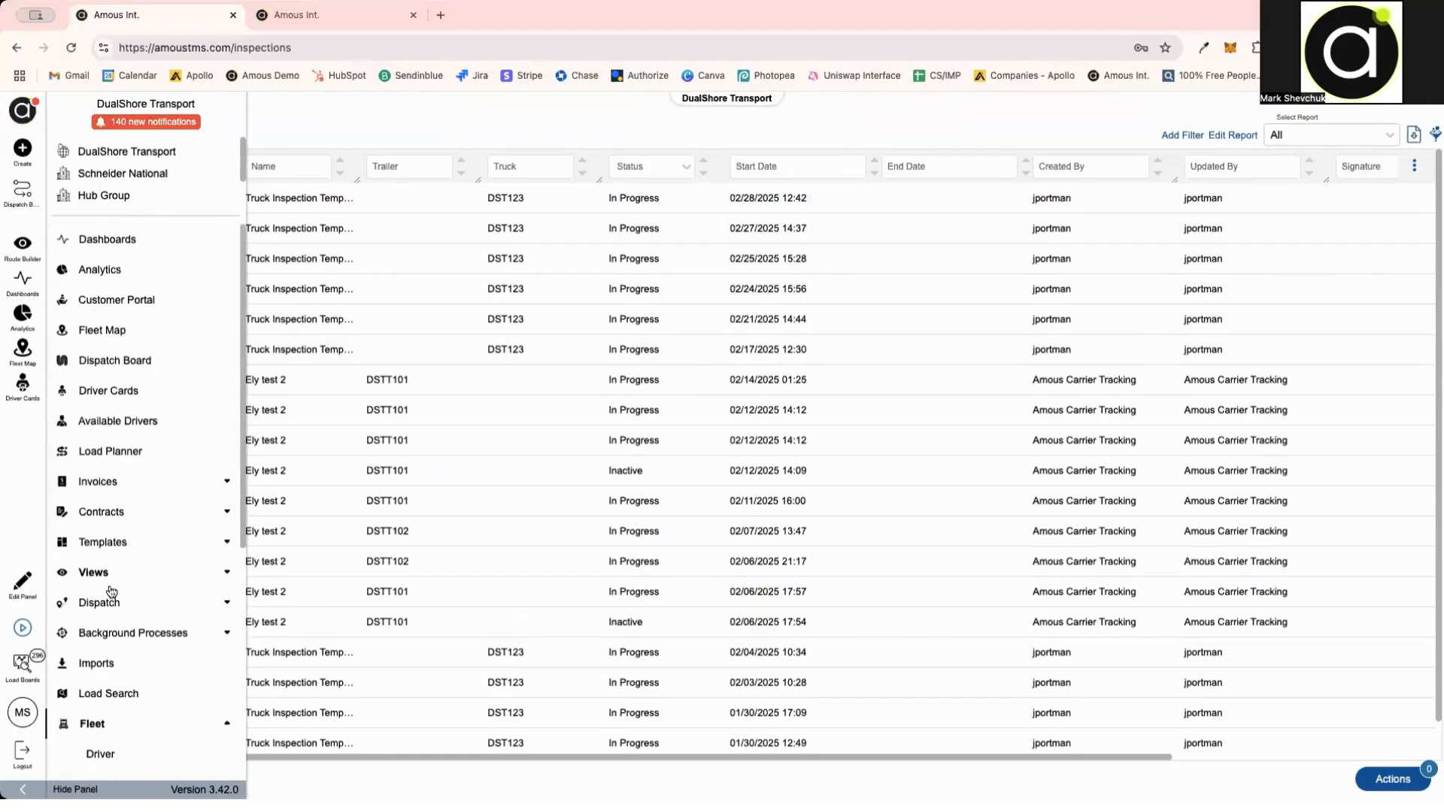
left_click(113, 486)
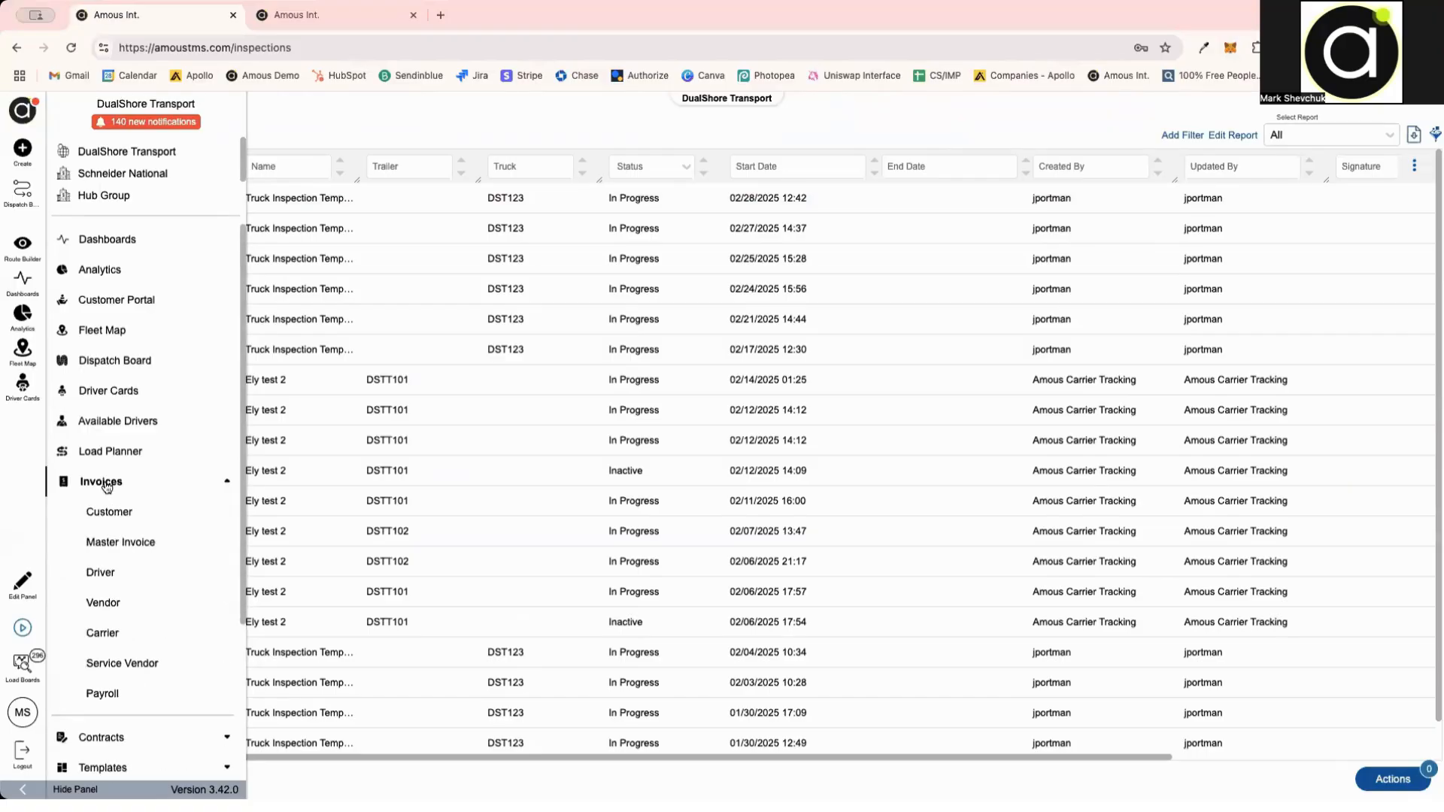
left_click(103, 543)
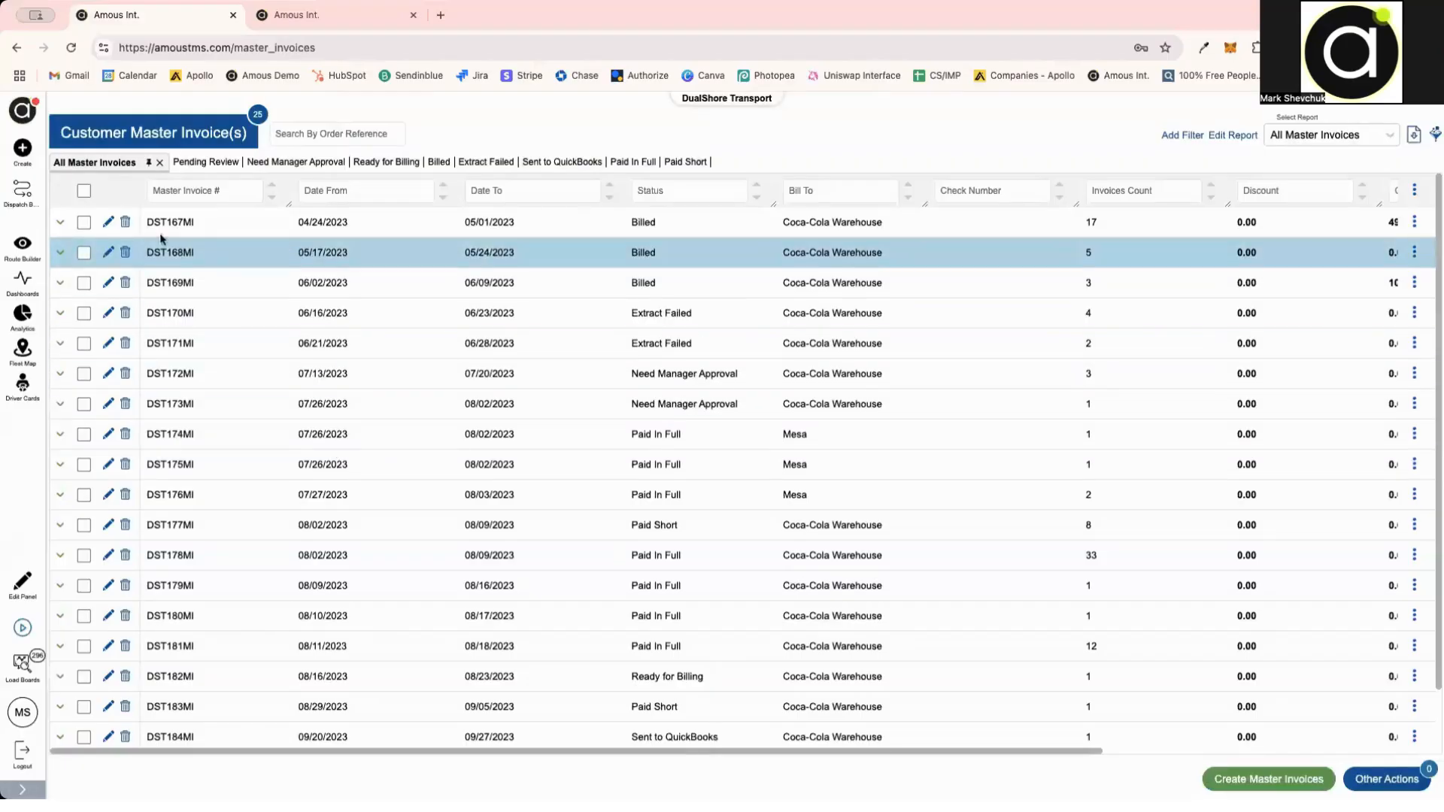
left_click(107, 224)
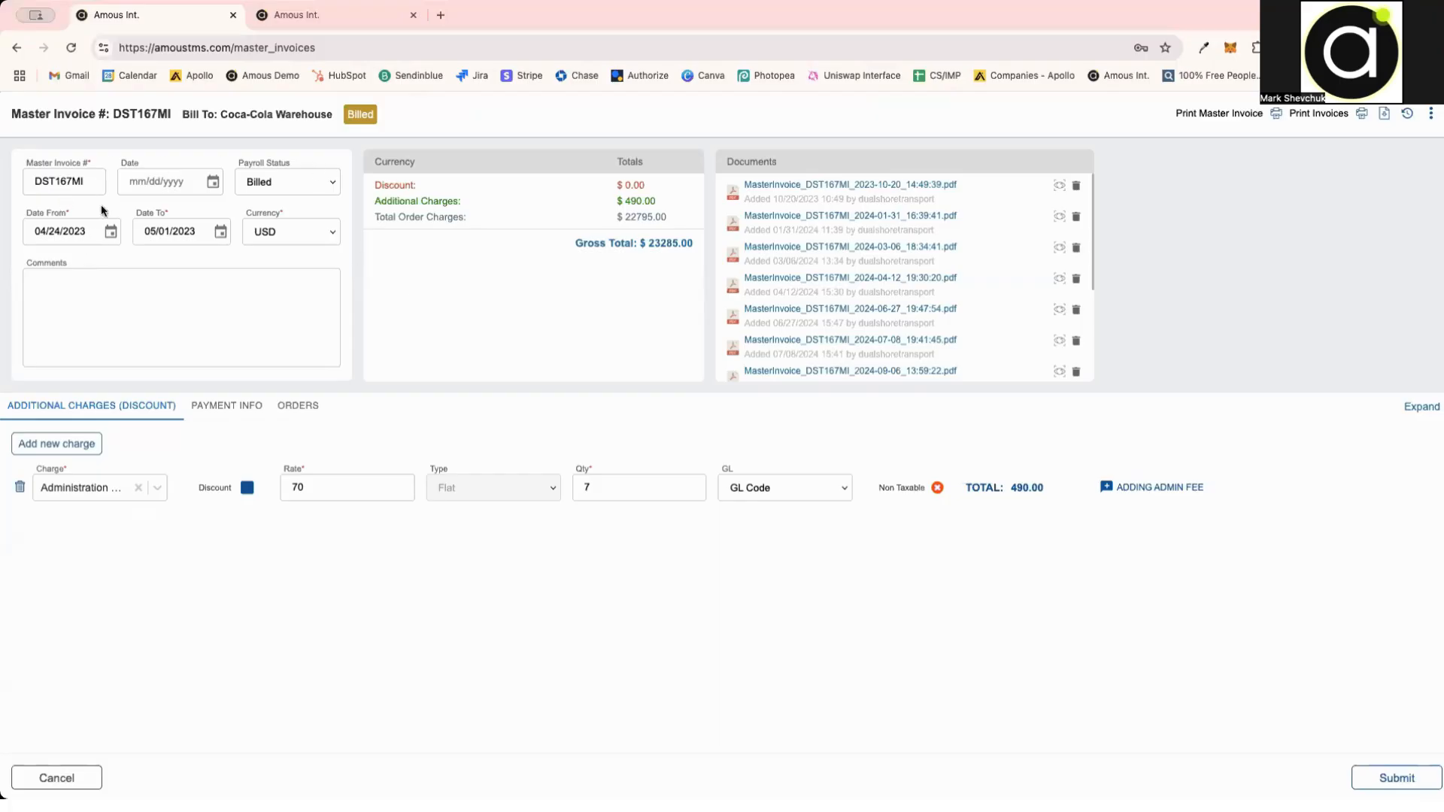
left_click(147, 296)
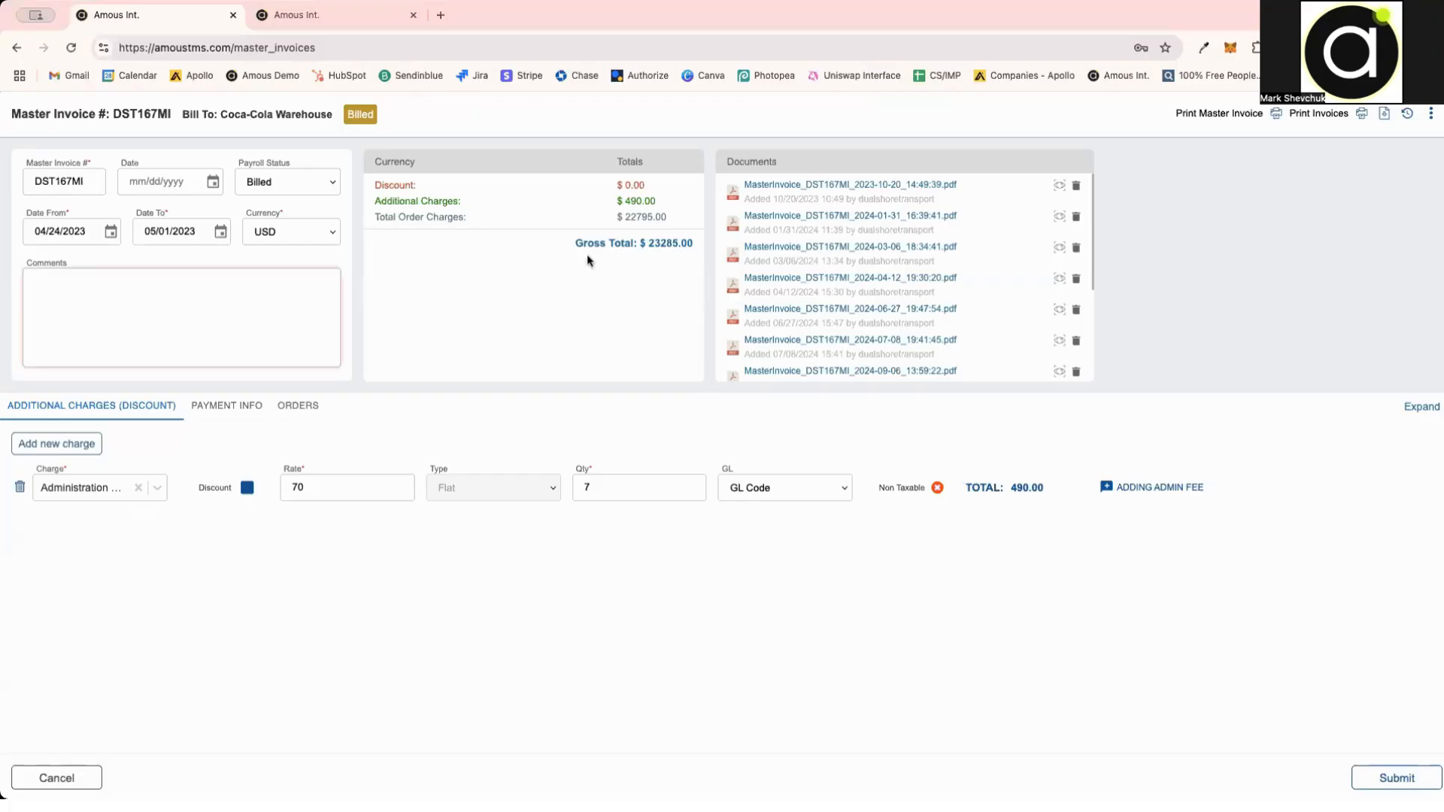
left_click(549, 200)
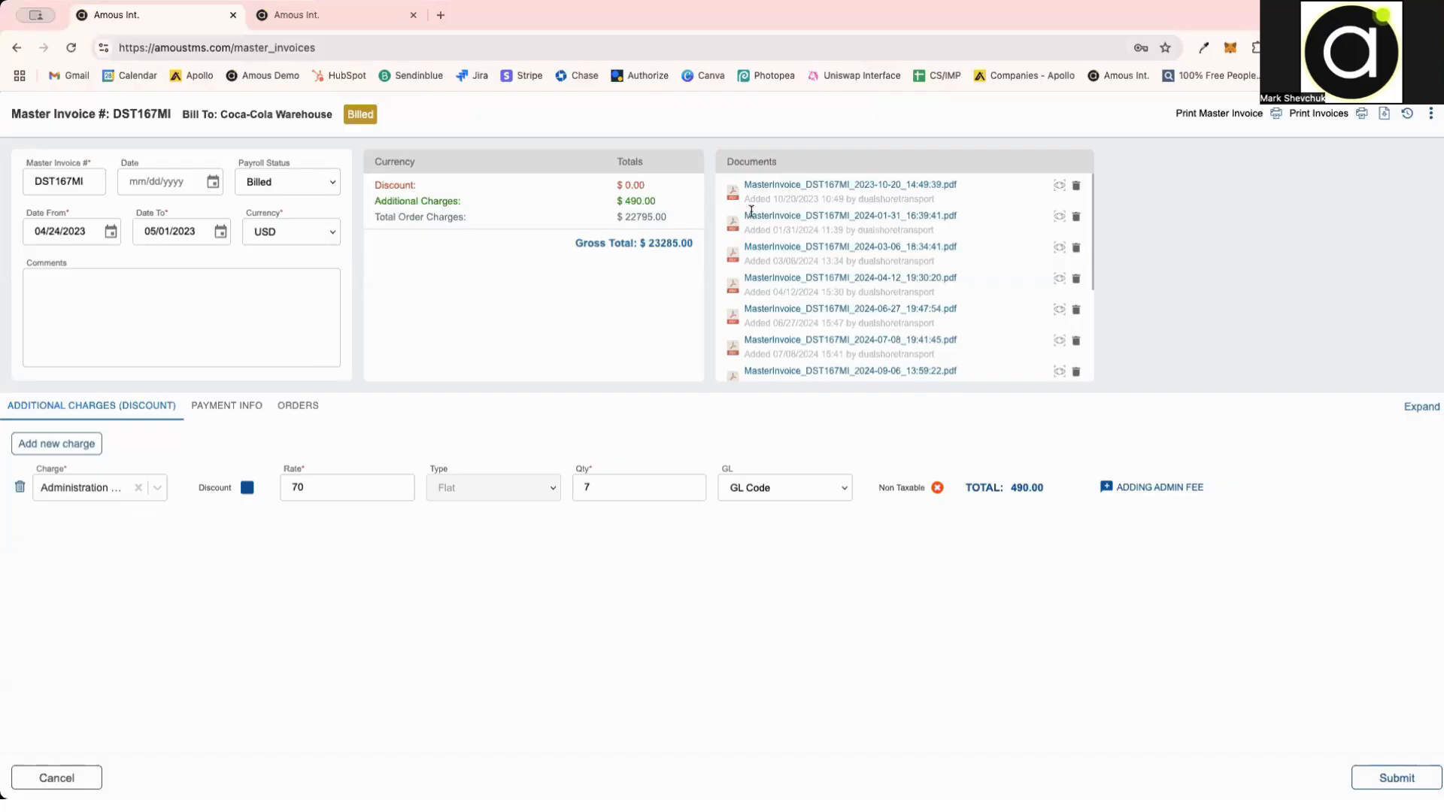
Step: Preview the attached document MasterInvoice_DST167MI_2023-10-20_14:49:39.pdf, look through its pages, and close the preview
scroll(900, 204, "down", 5)
scroll(902, 242, "up", 5)
left_click(1059, 185)
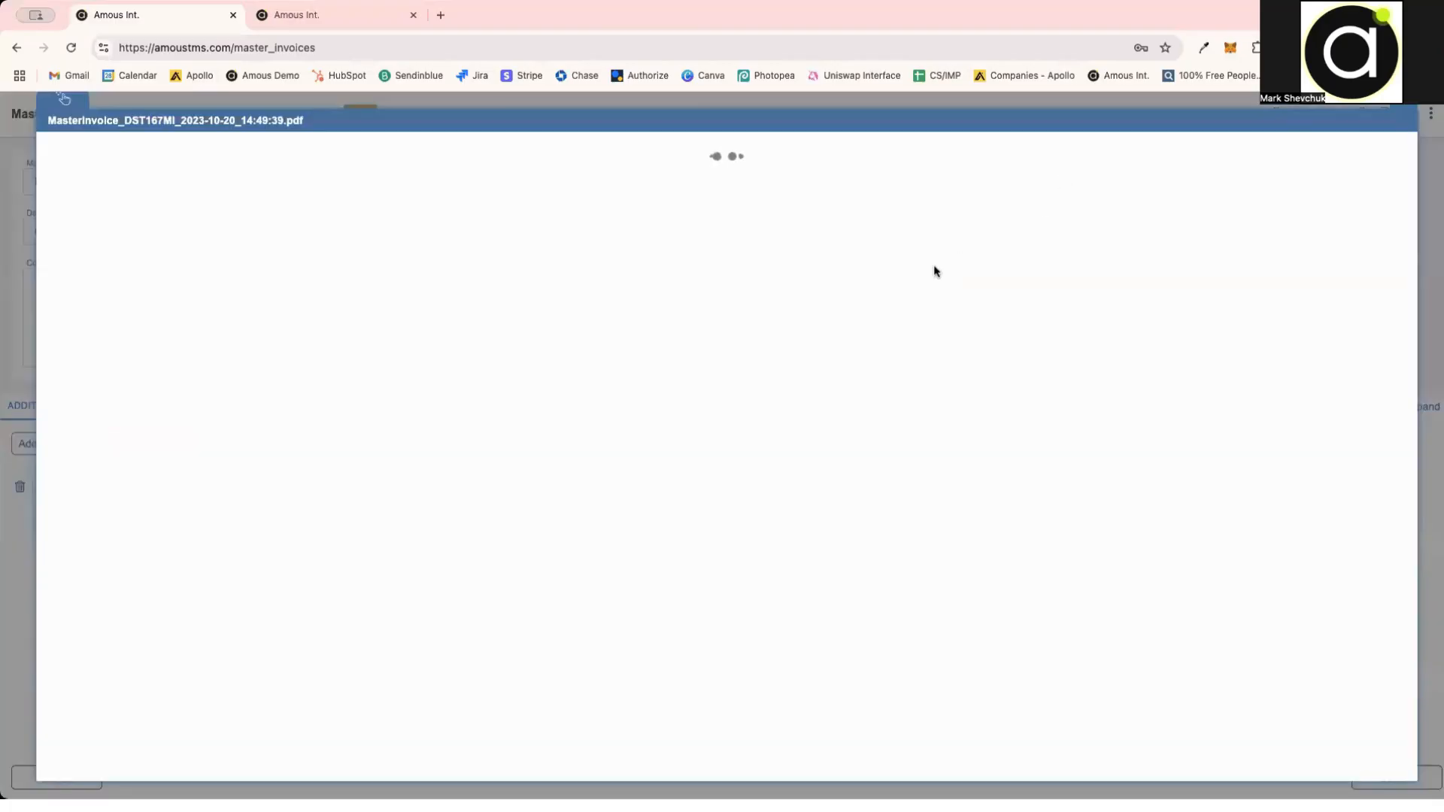
scroll(502, 468, "down", 3)
scroll(503, 469, "down", 20)
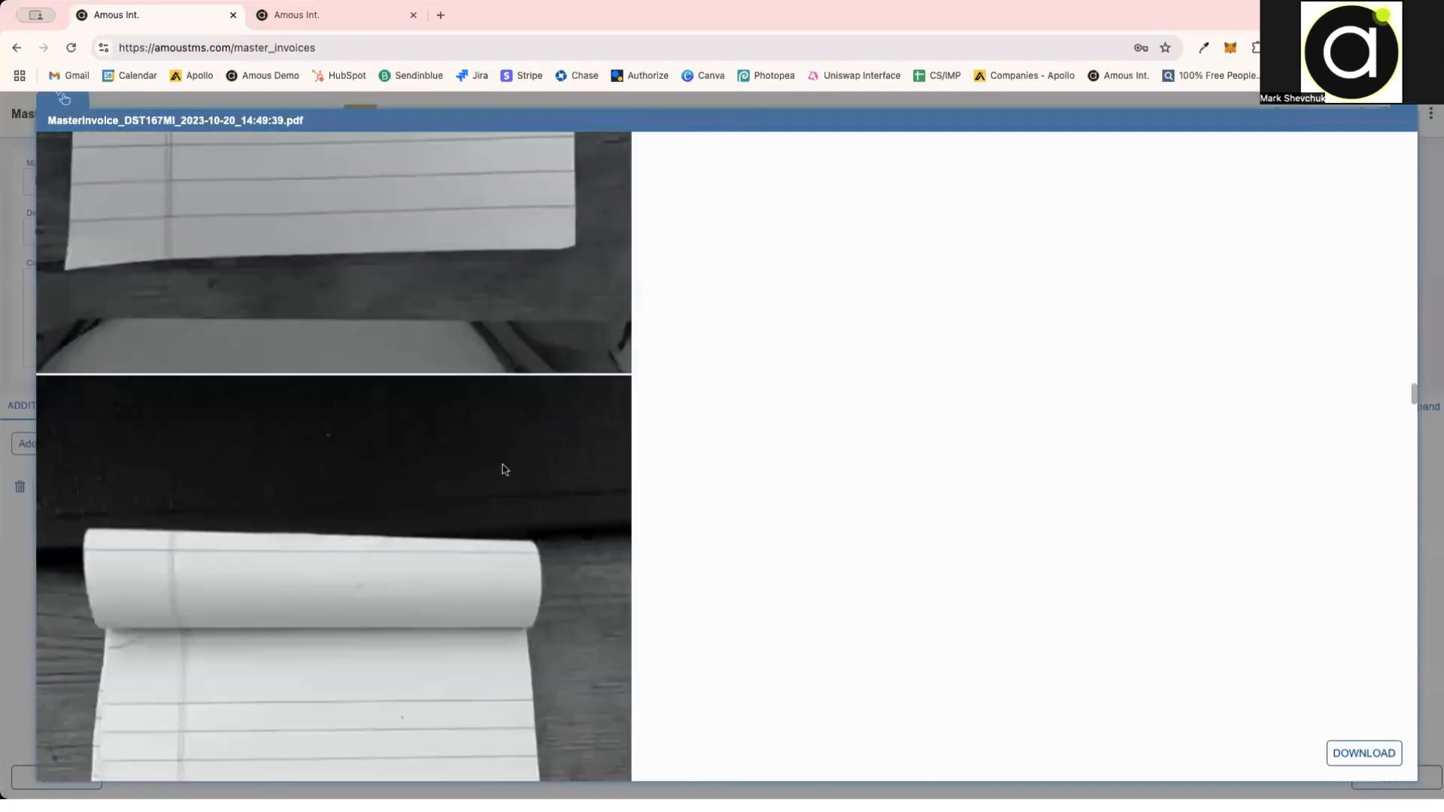
left_click(63, 98)
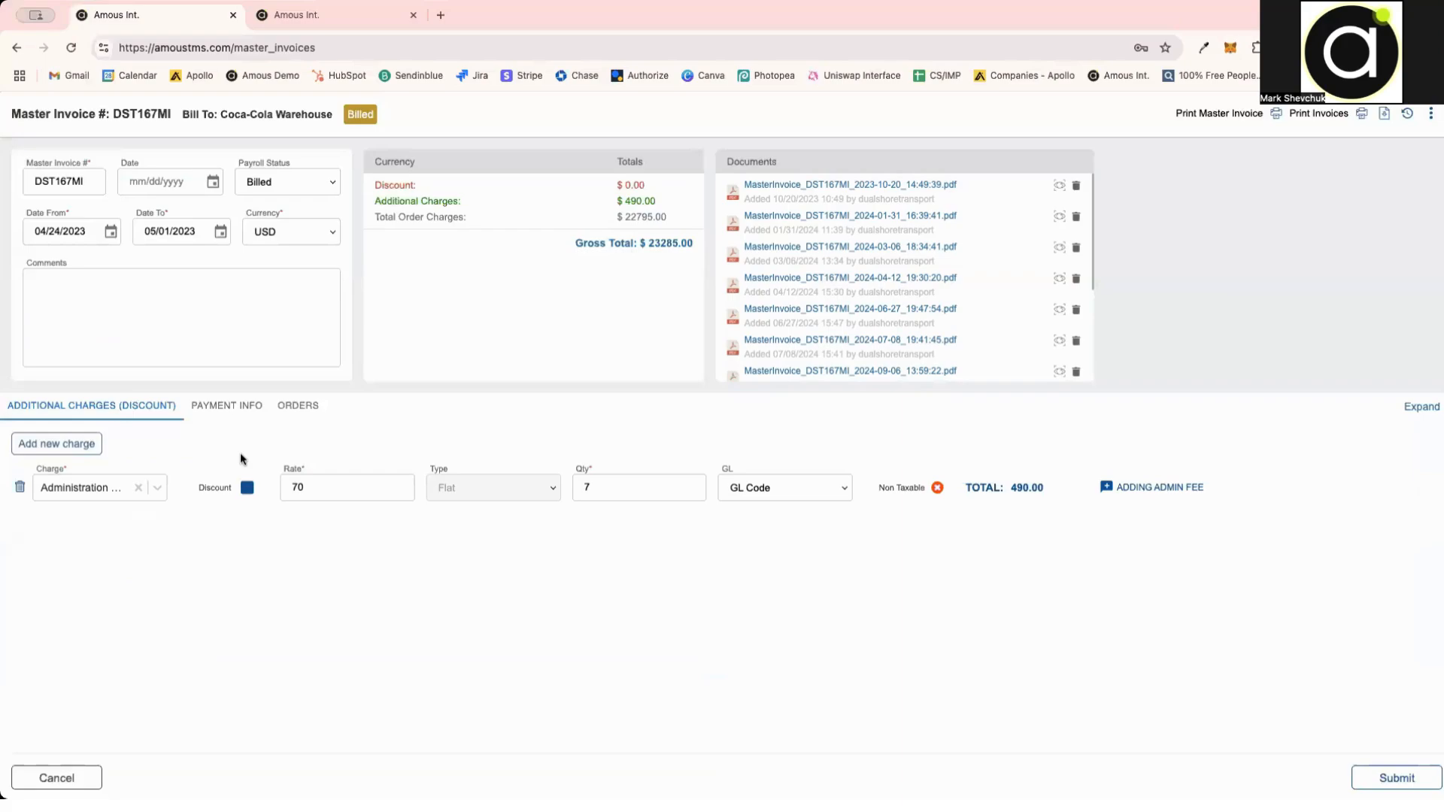
Step: Add an Administration Fee charge with rate 500 and quantity 1, and open its comment dialog and cancel it
left_click(79, 445)
left_click(84, 485)
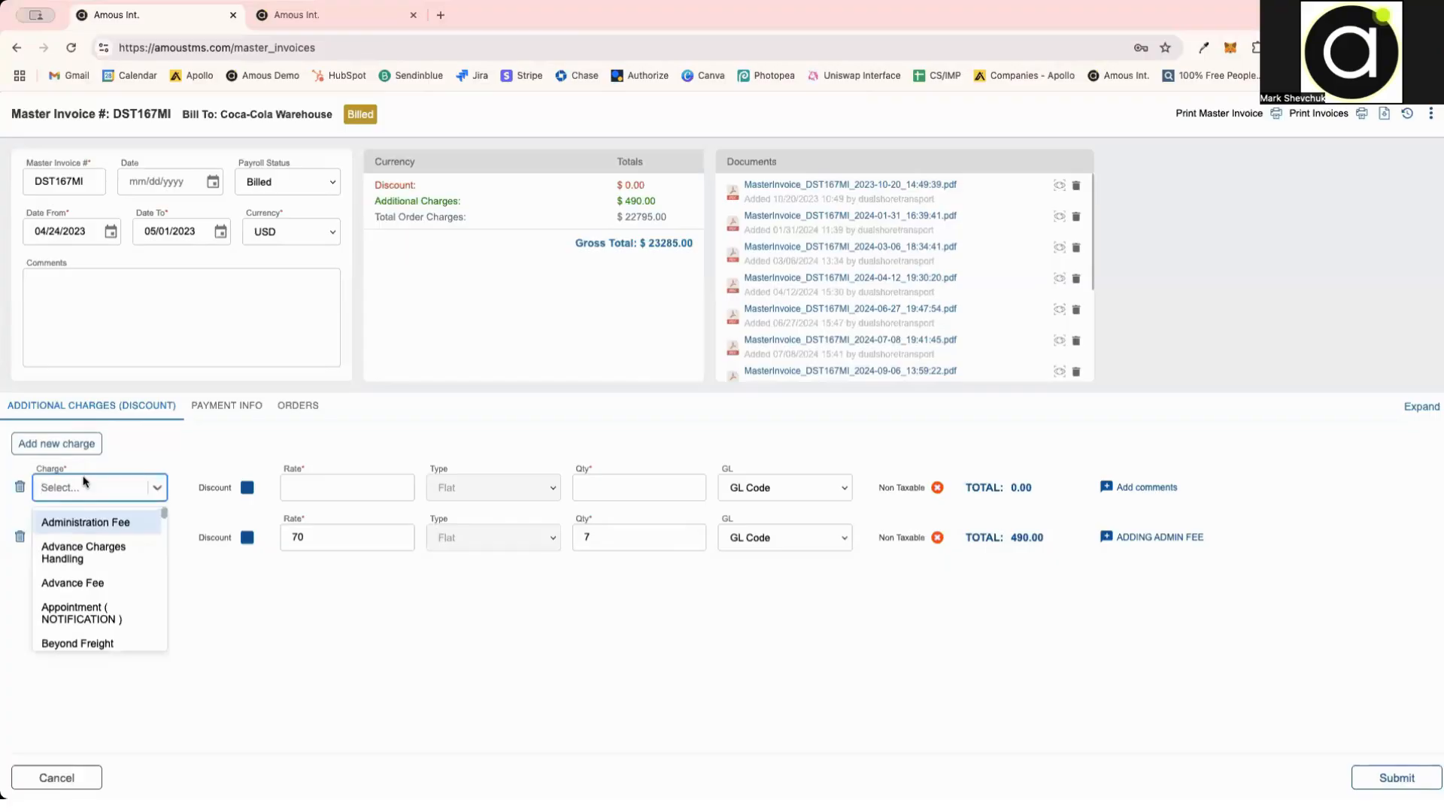
left_click(77, 523)
left_click(315, 489)
type("500")
left_click(596, 486)
type("1")
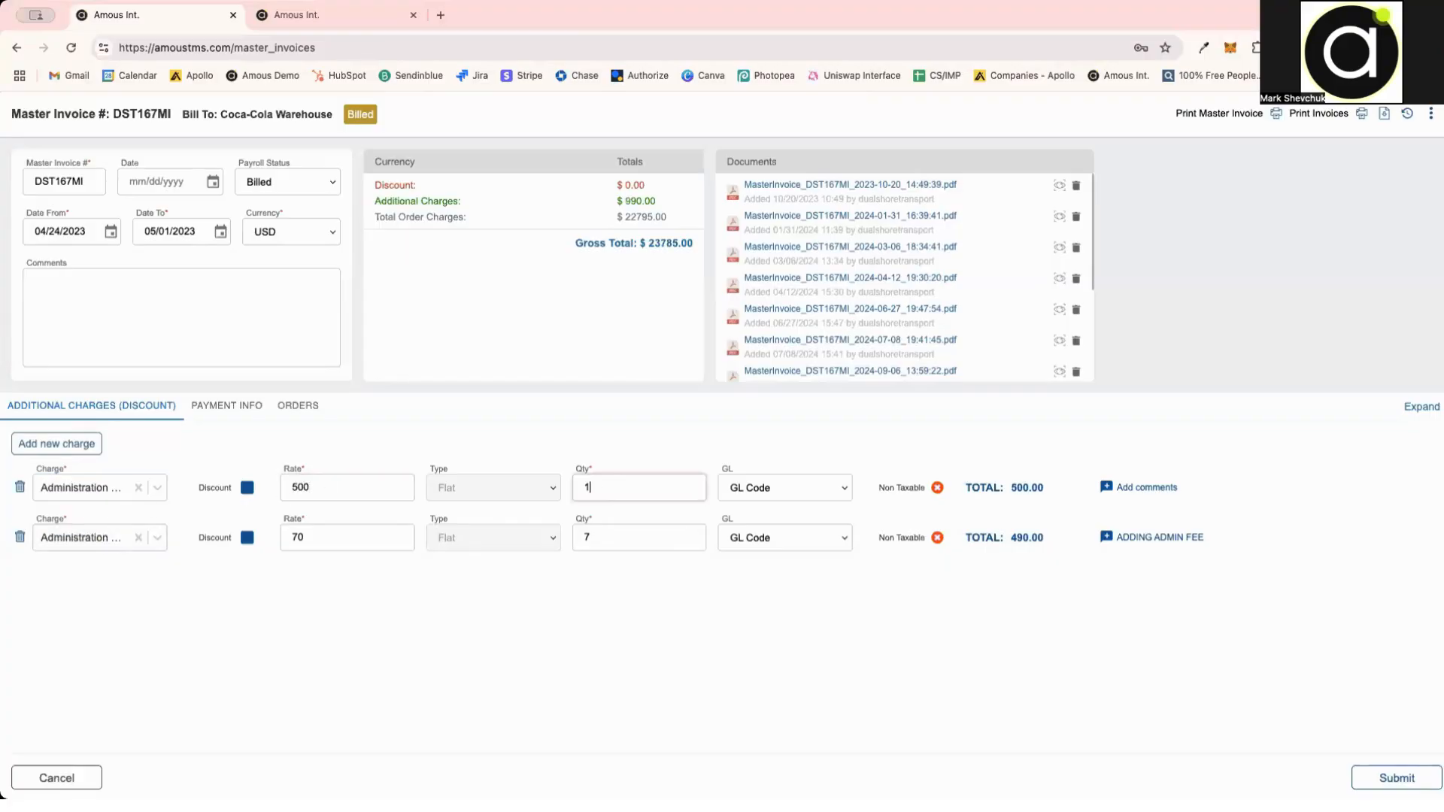
left_click(1140, 488)
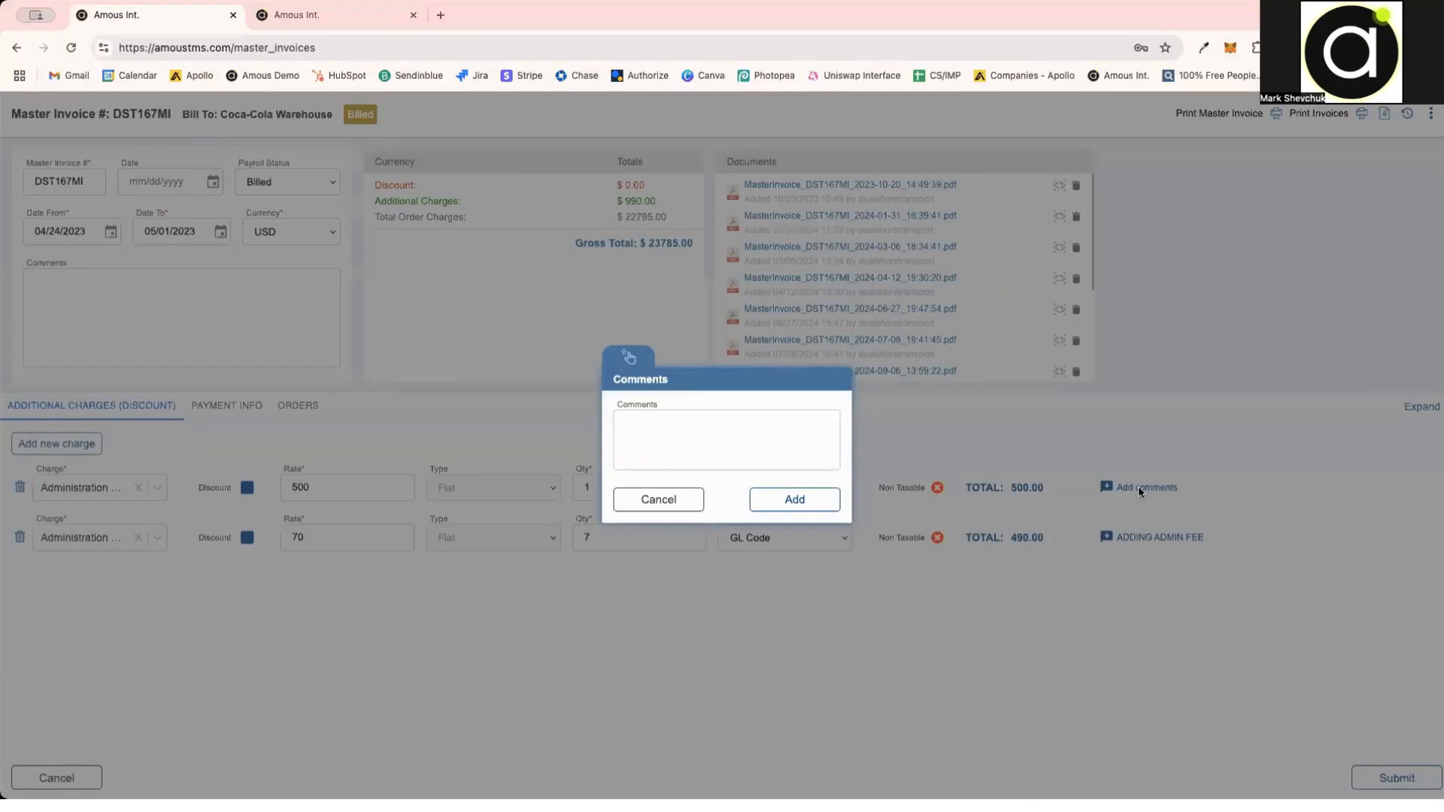
left_click(698, 506)
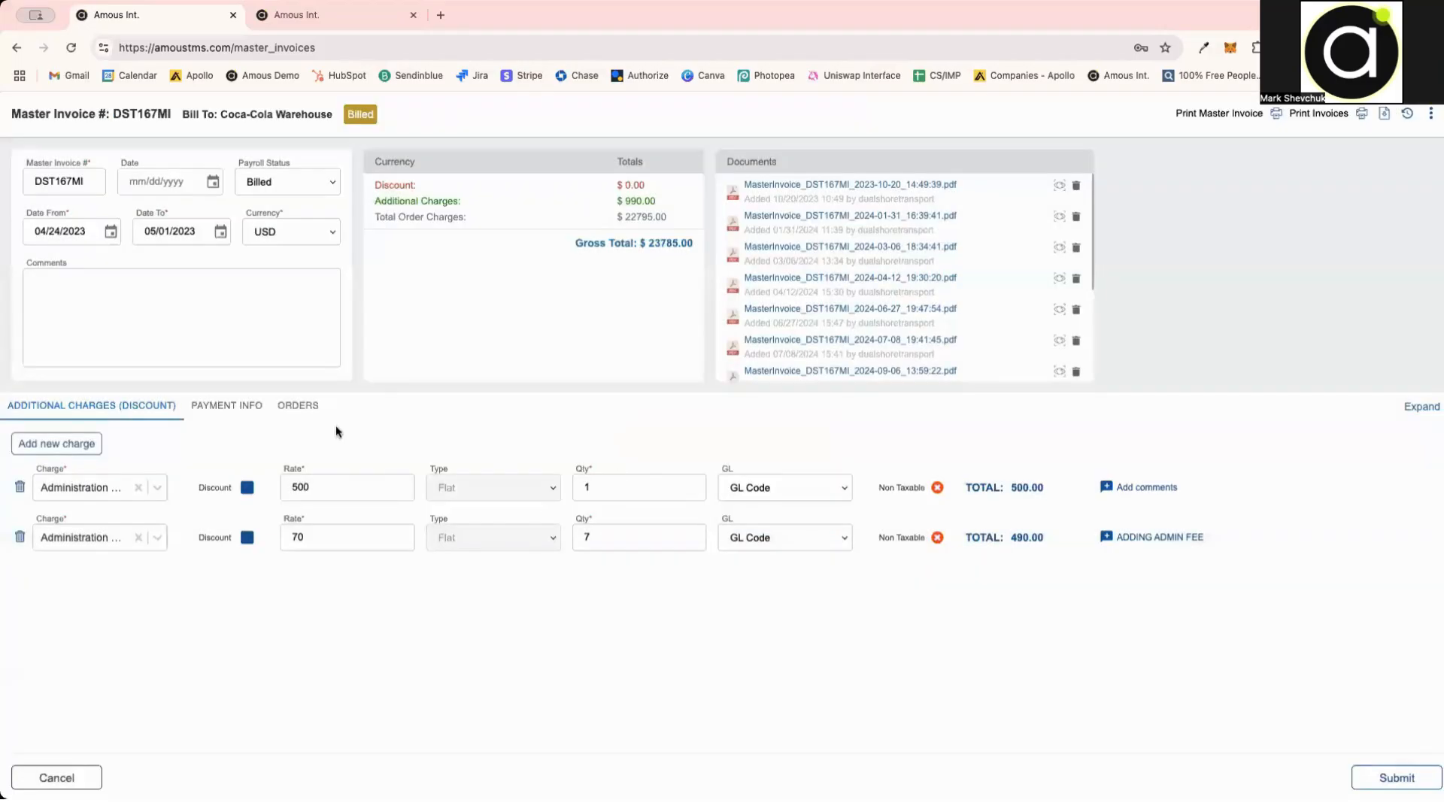
Step: Set the GL code to 50000 in the master invoice's payment information
left_click(255, 408)
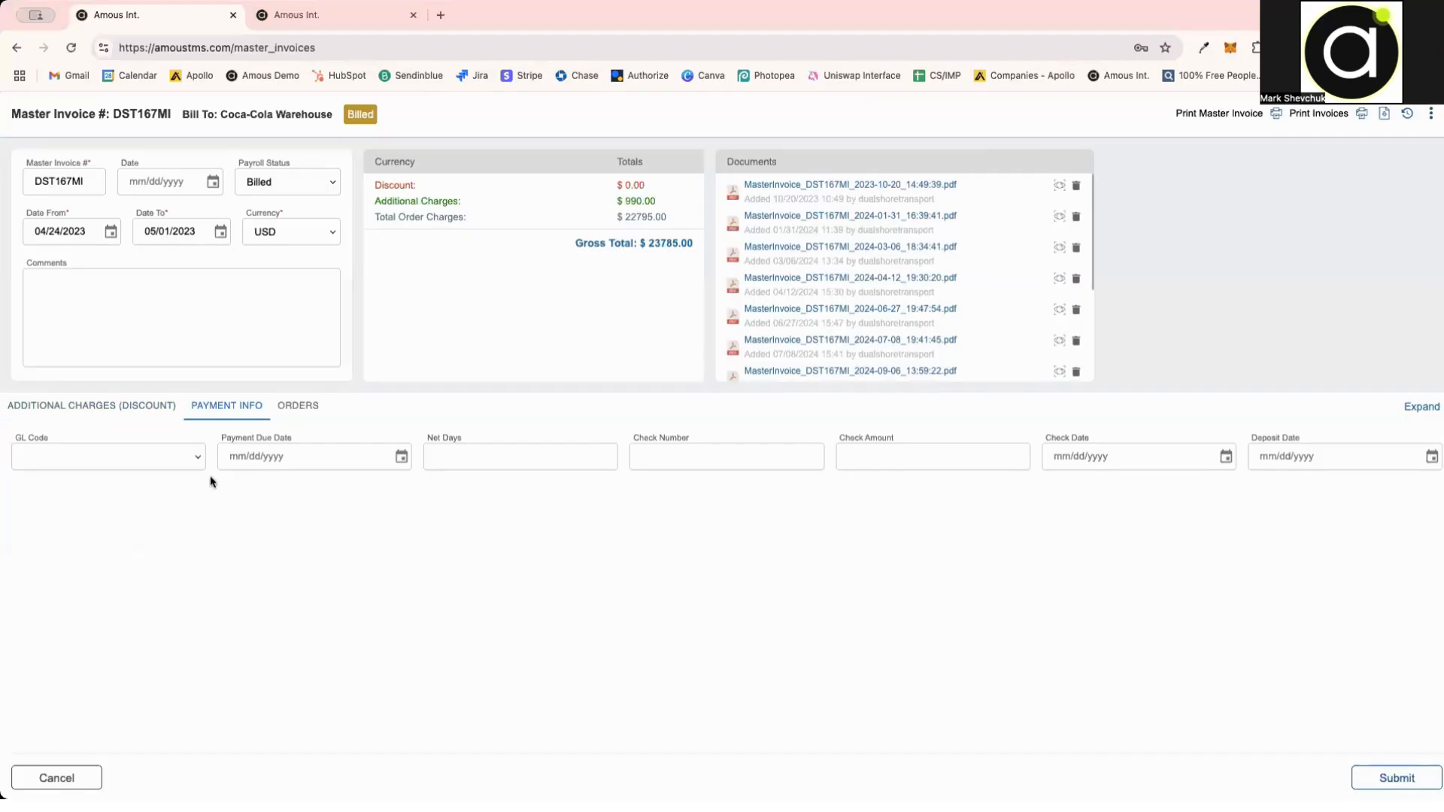
left_click(190, 465)
left_click(173, 475)
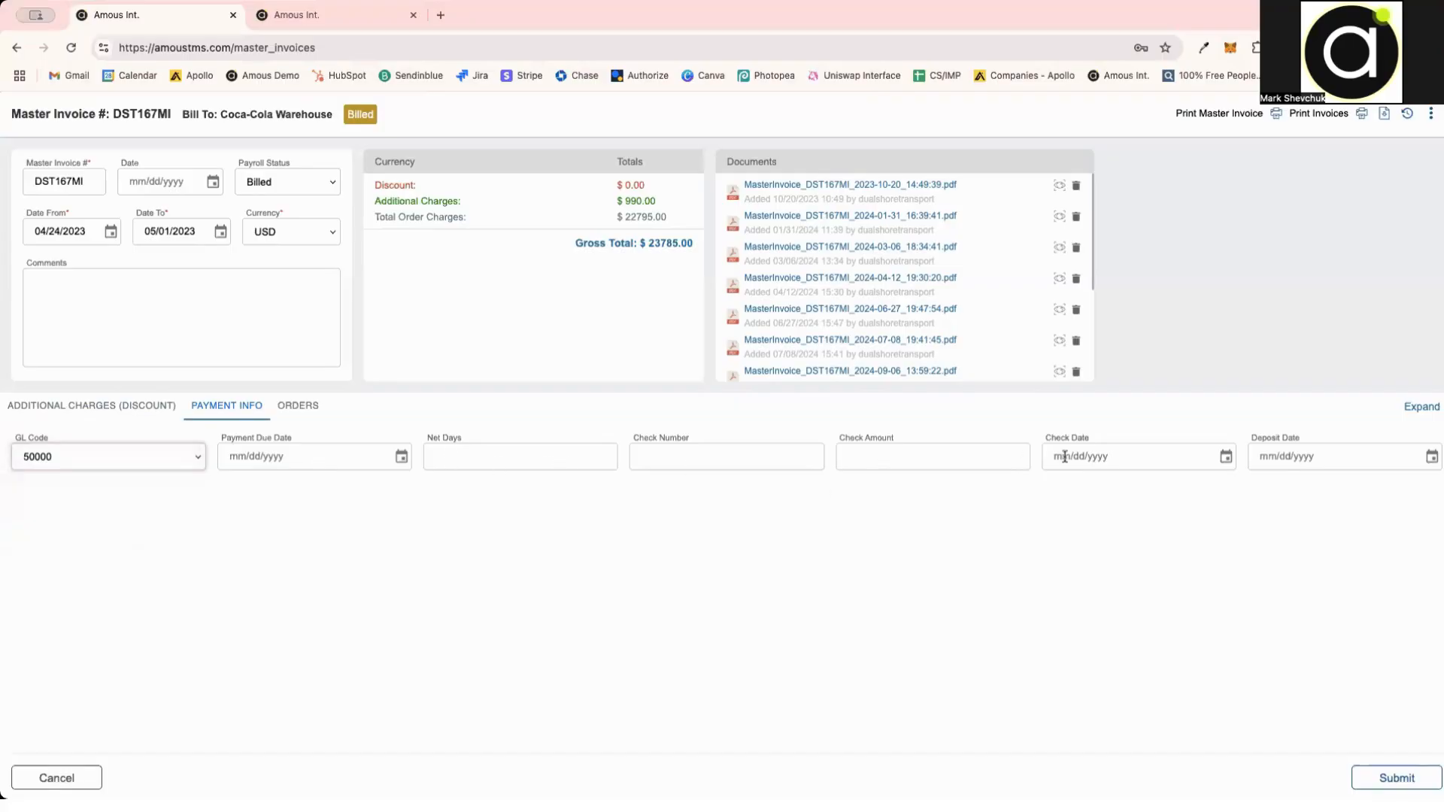
left_click(1221, 543)
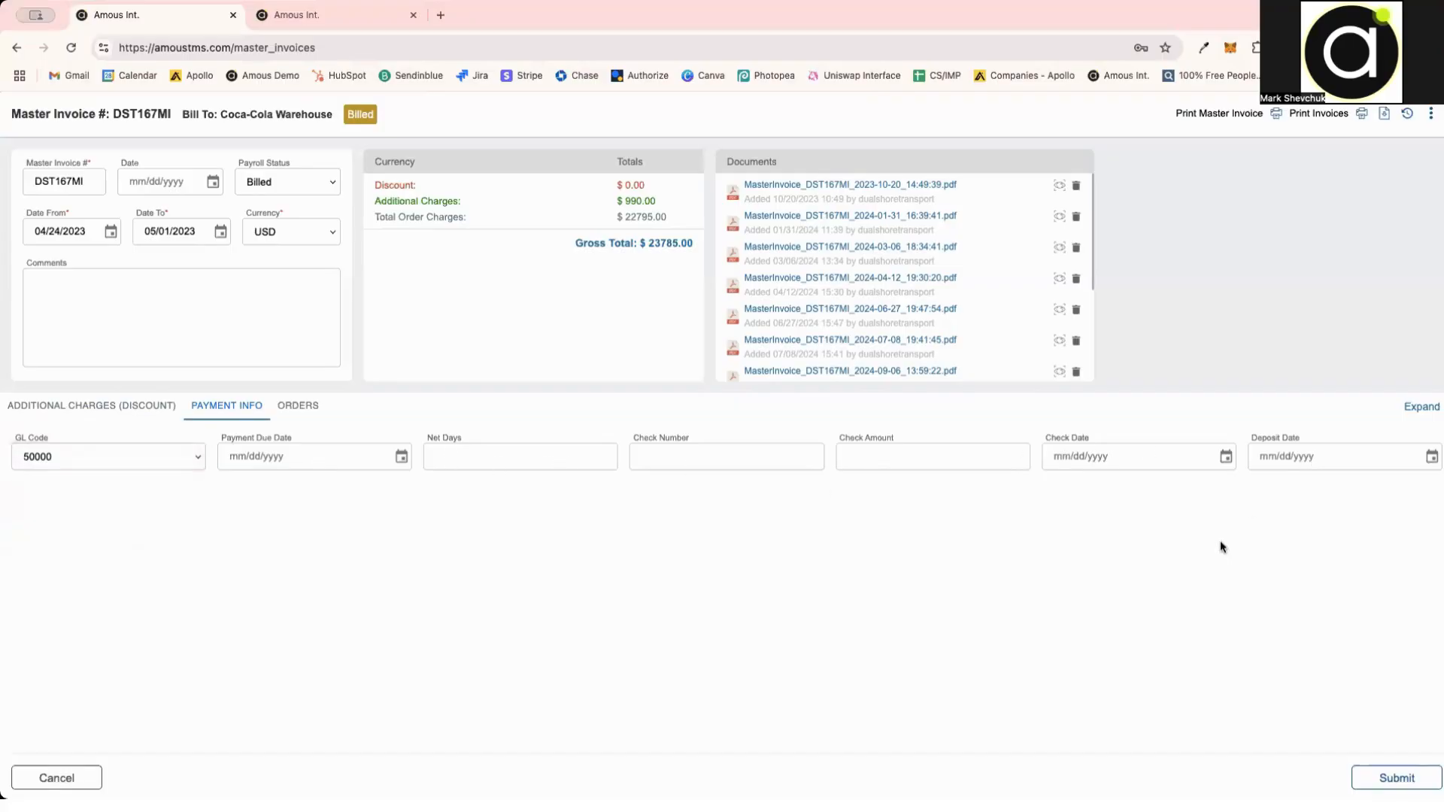
Step: Check the orders and payment information of master invoice DST167MI, and cancel the edit without submitting
left_click(298, 409)
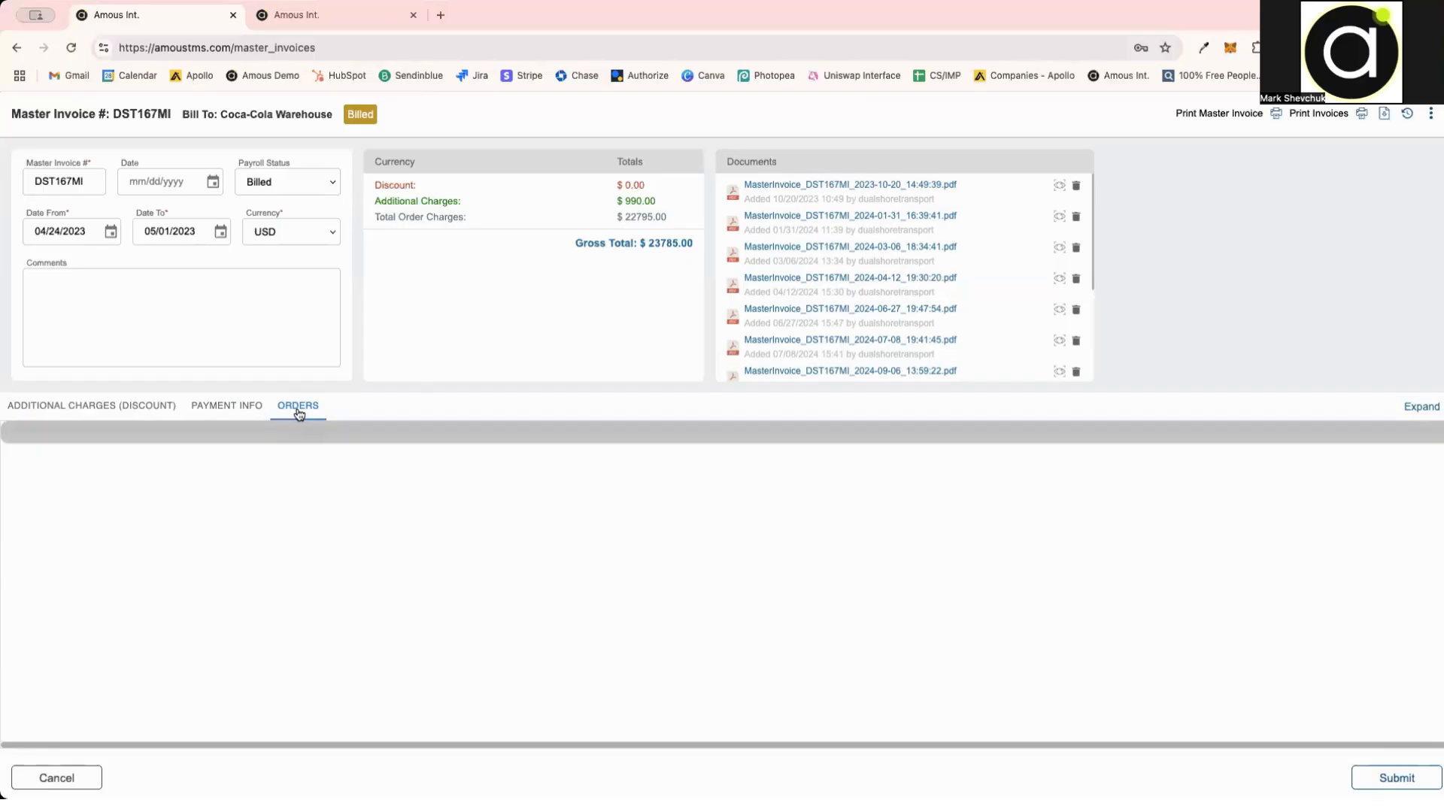
left_click(237, 406)
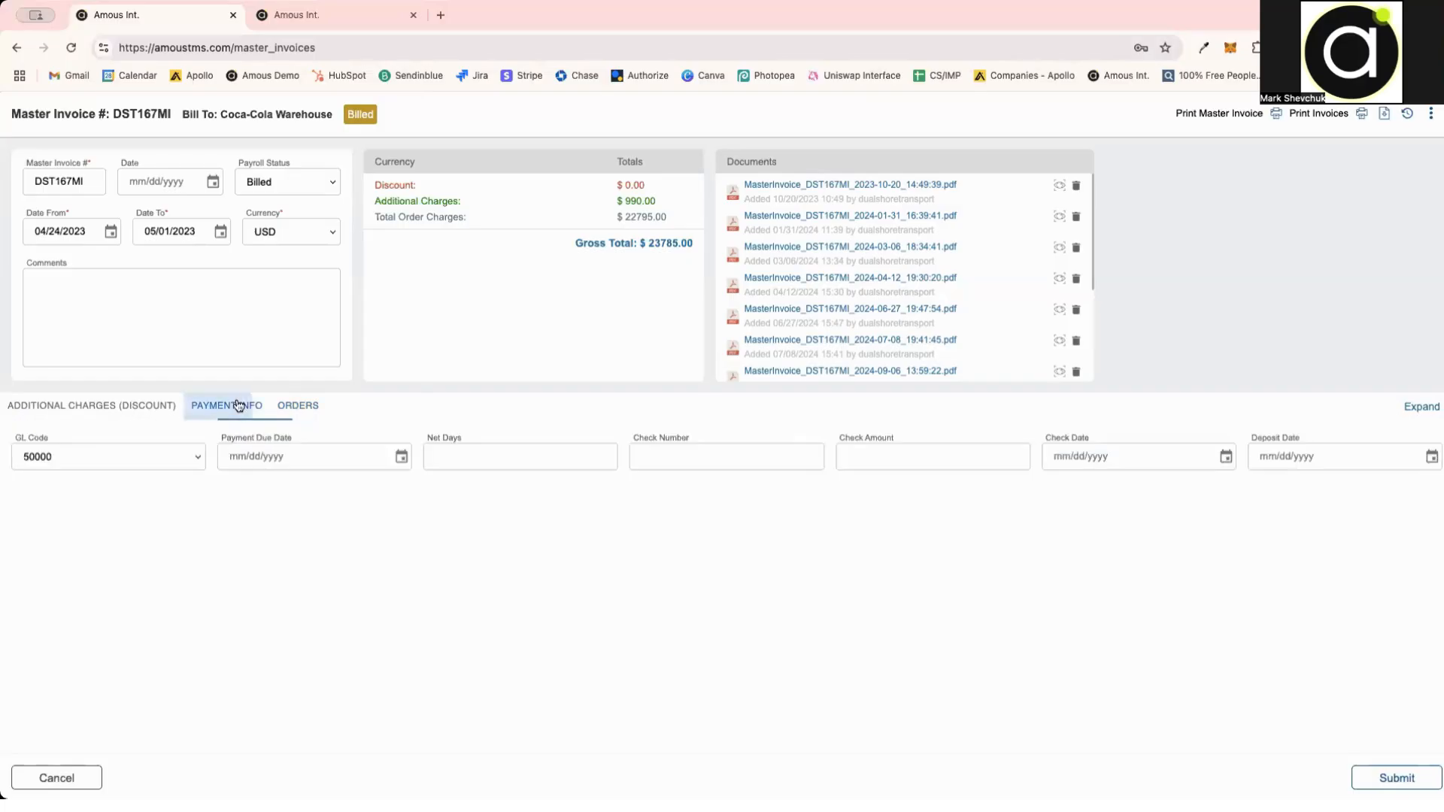
left_click(319, 408)
left_click(81, 784)
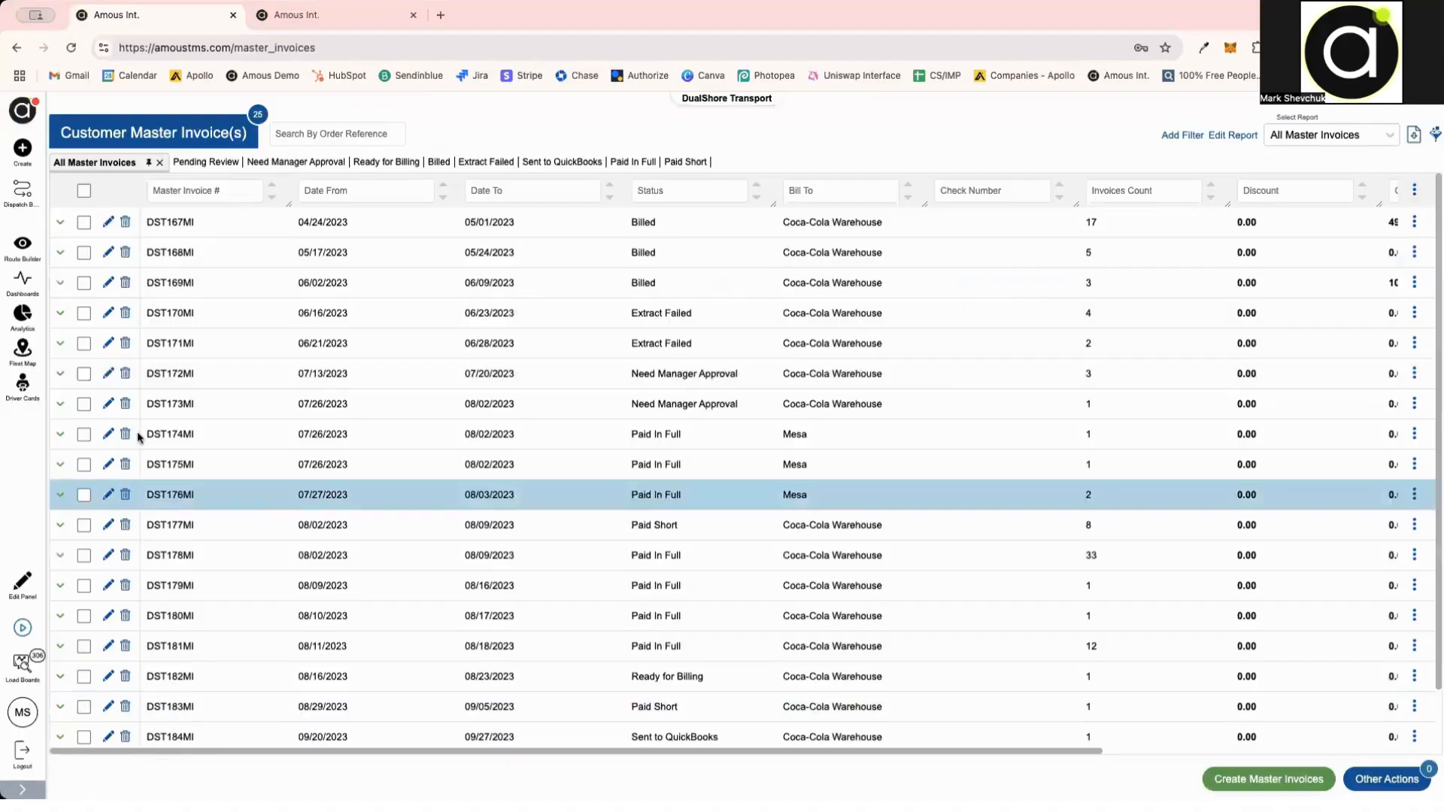
Step: Try to view the orders of master invoice DST168MI, and dismiss the top error notification
left_click(107, 253)
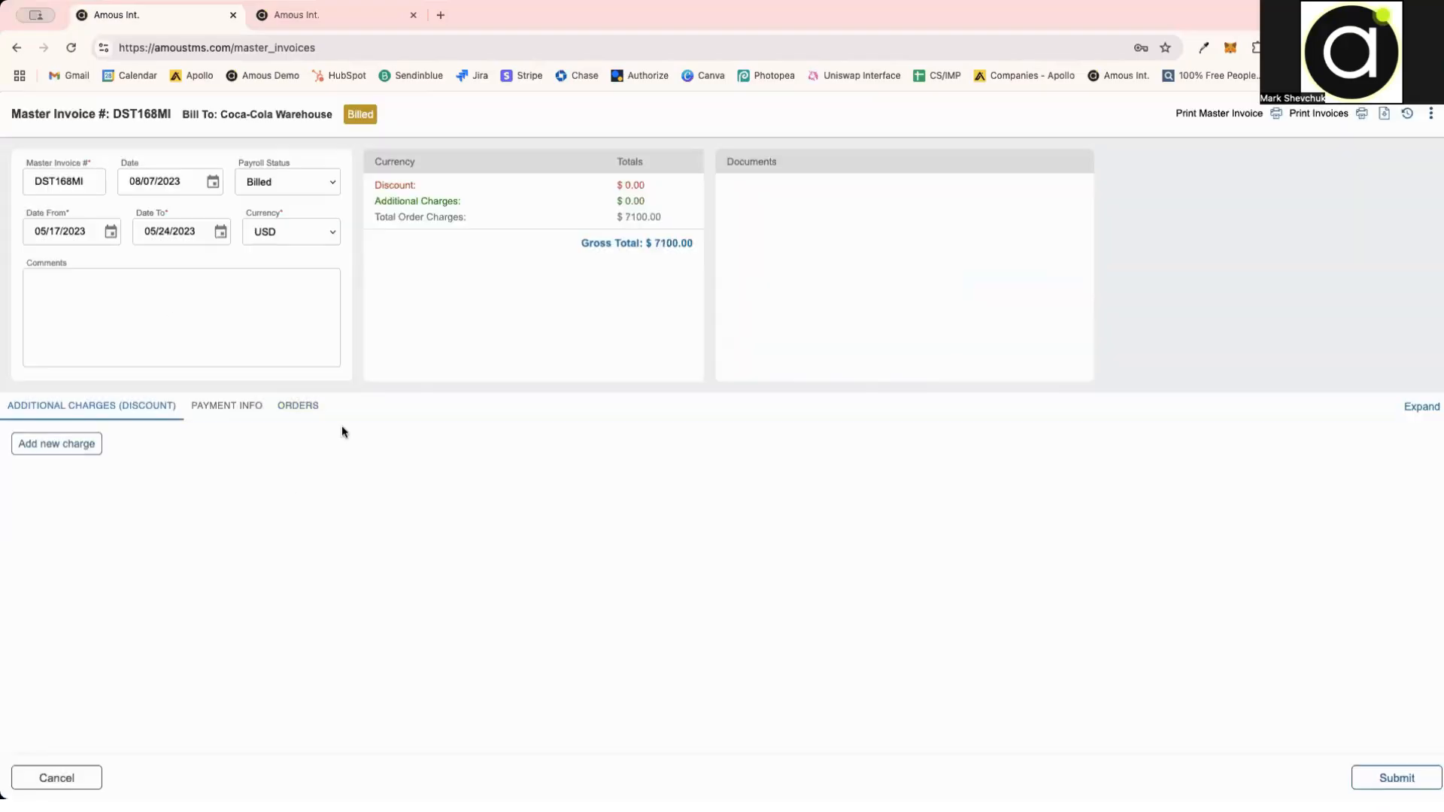
left_click(307, 402)
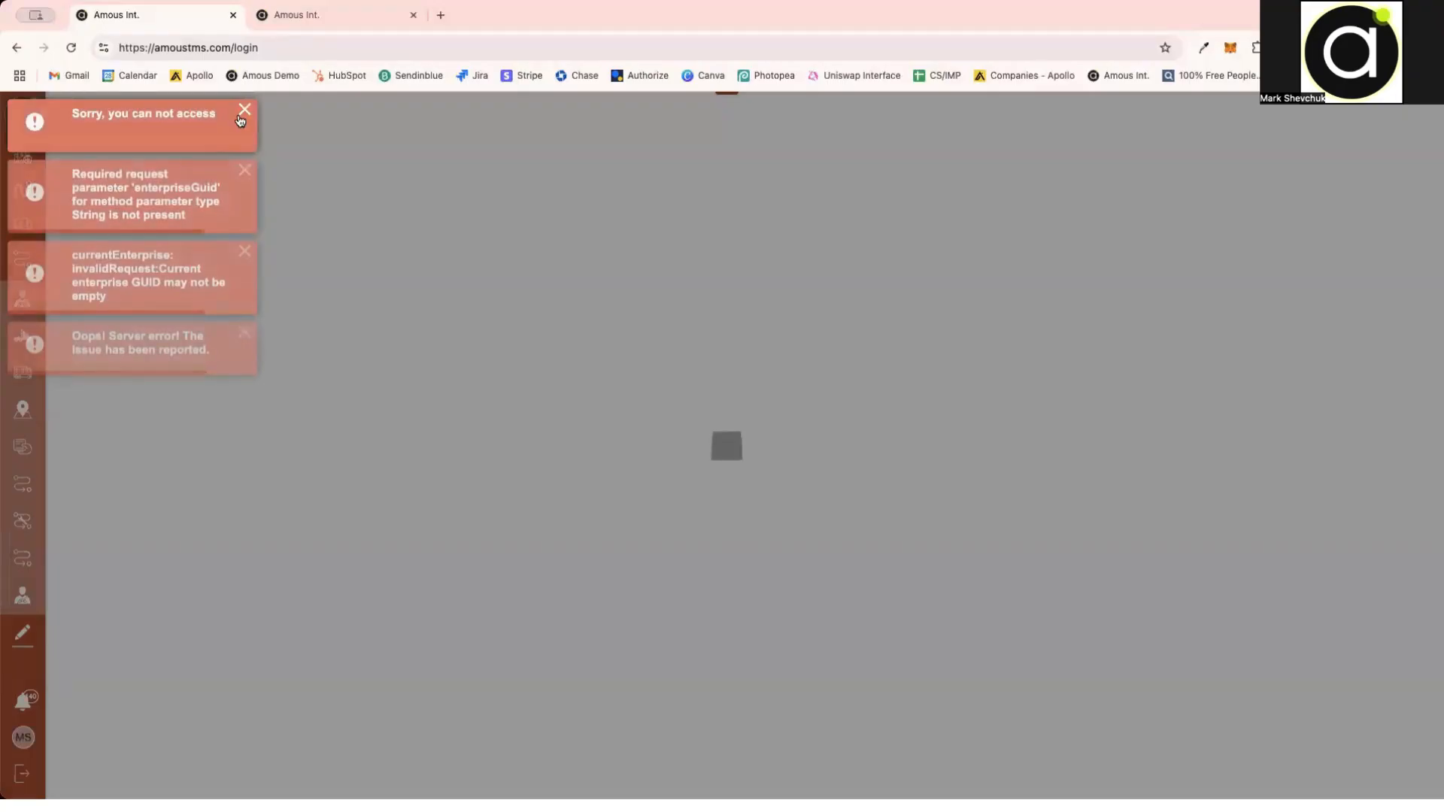
left_click(242, 114)
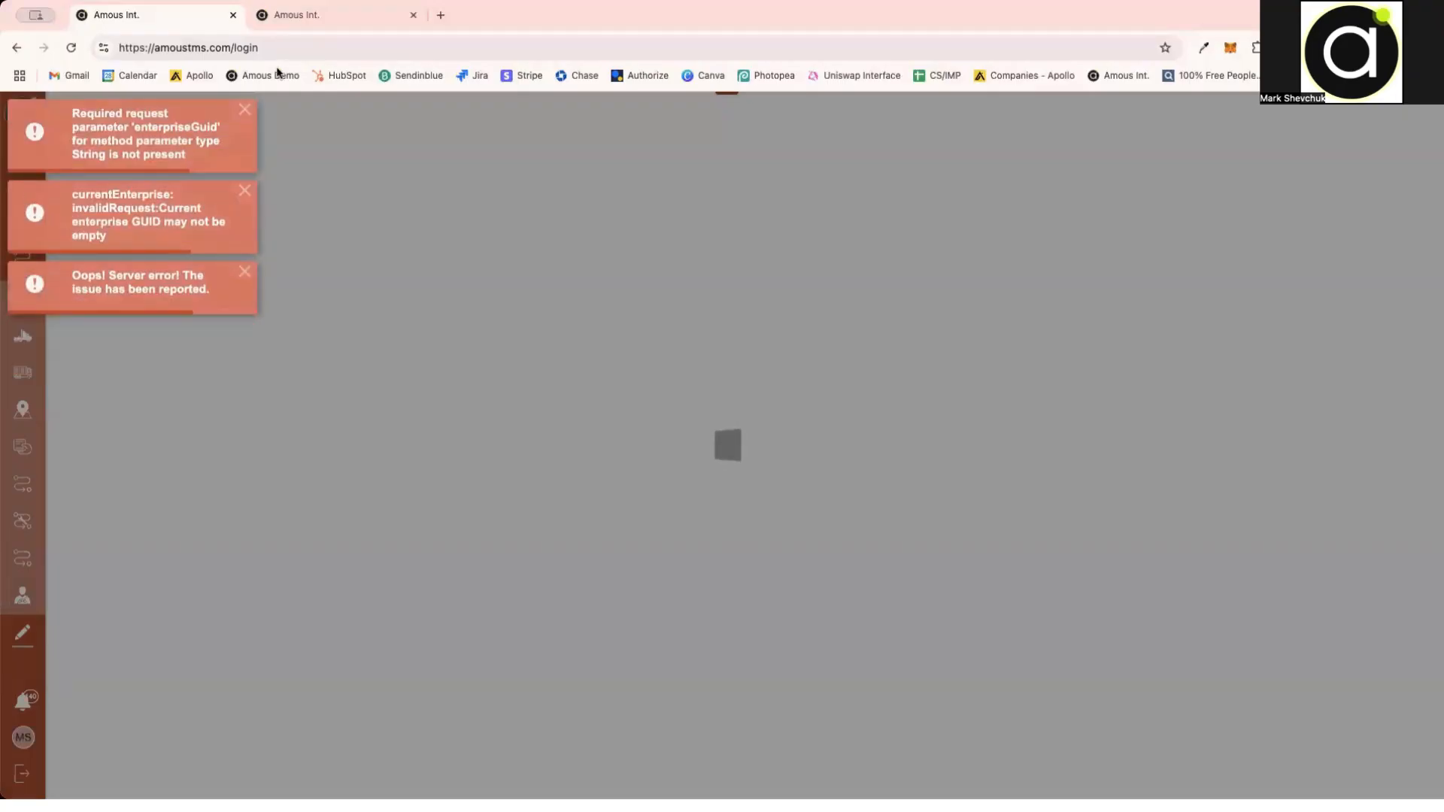
Step: Load amoustms.com in a new browser tab and log in with the saved username and account password
left_click(440, 15)
type("amoustms.com")
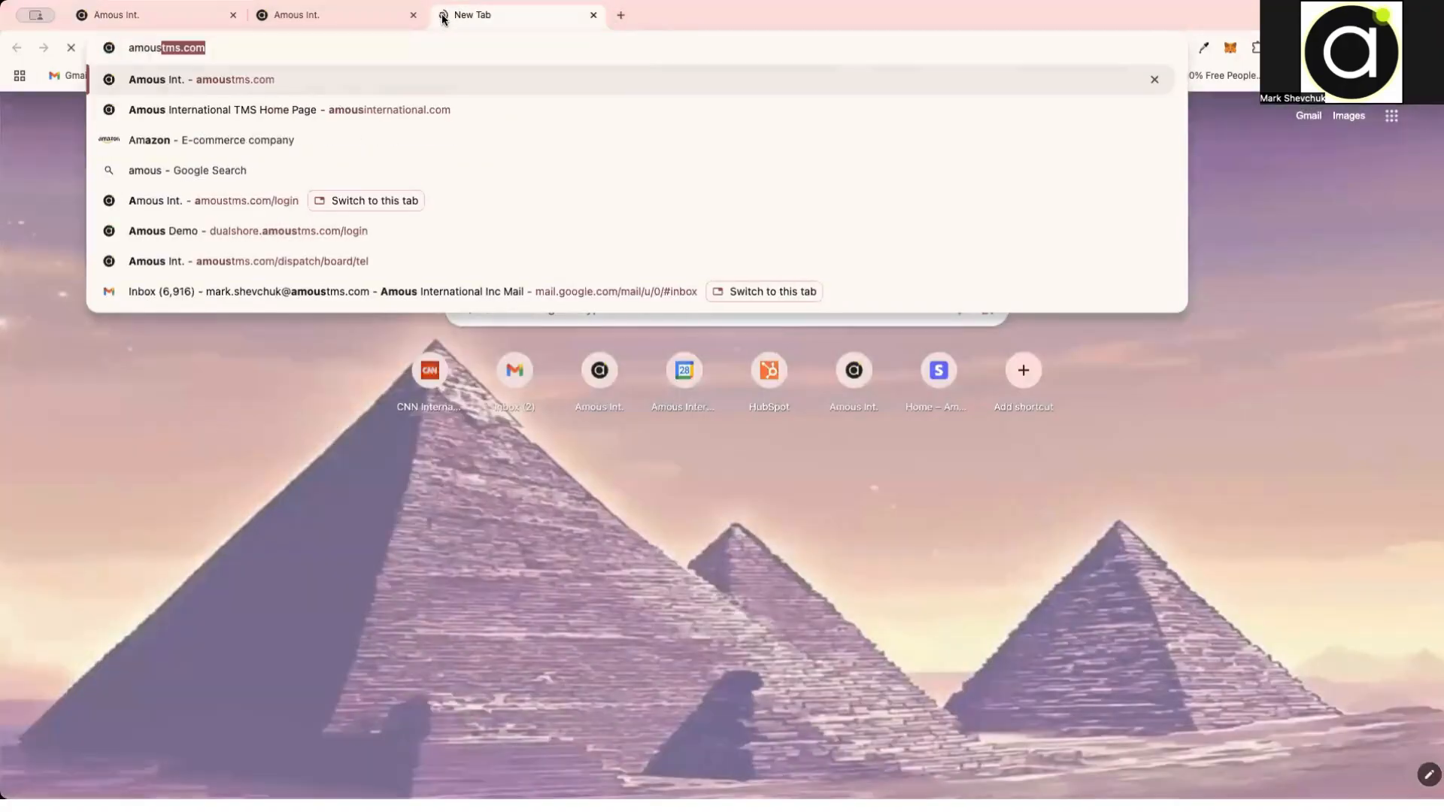
key("Return")
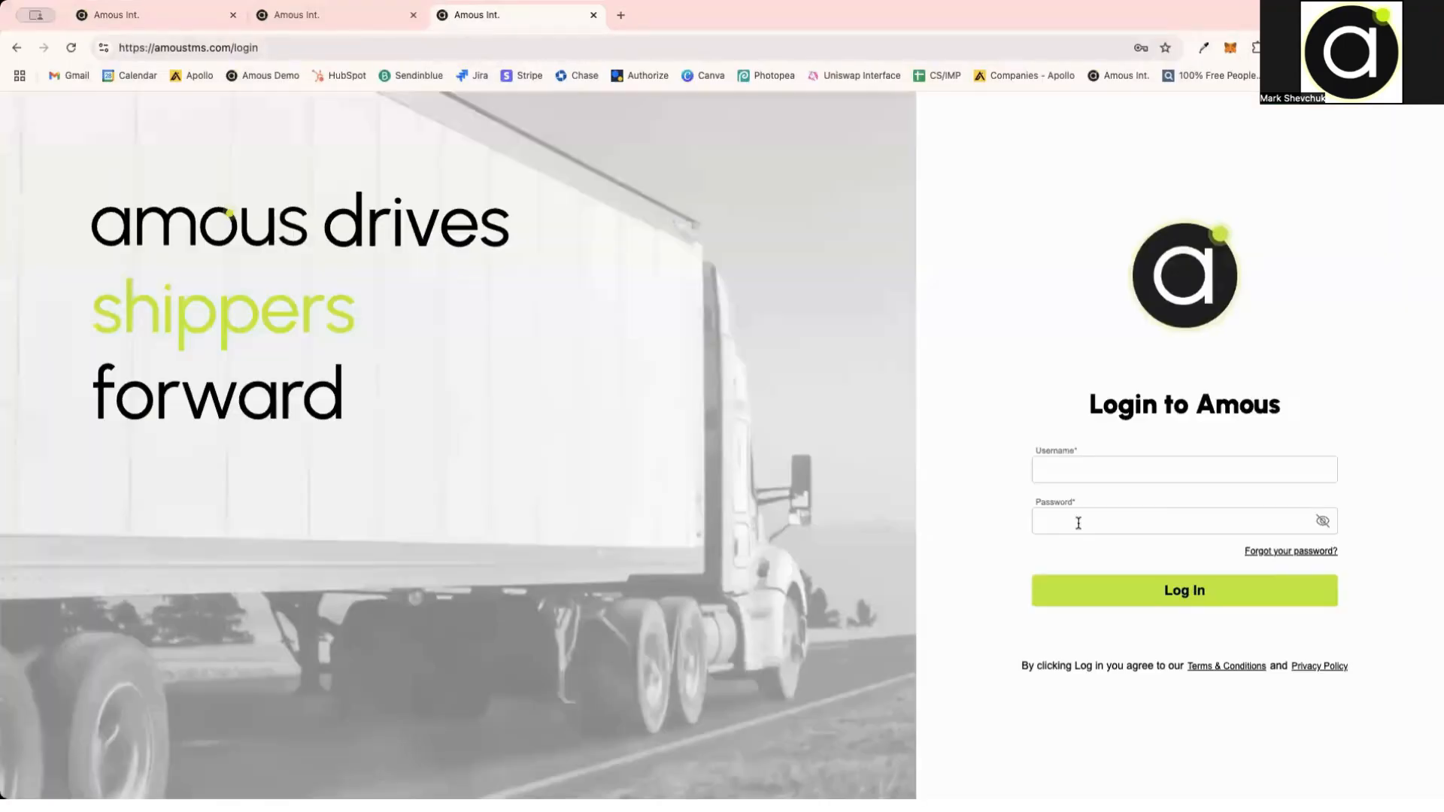
left_click(1193, 463)
type("dua")
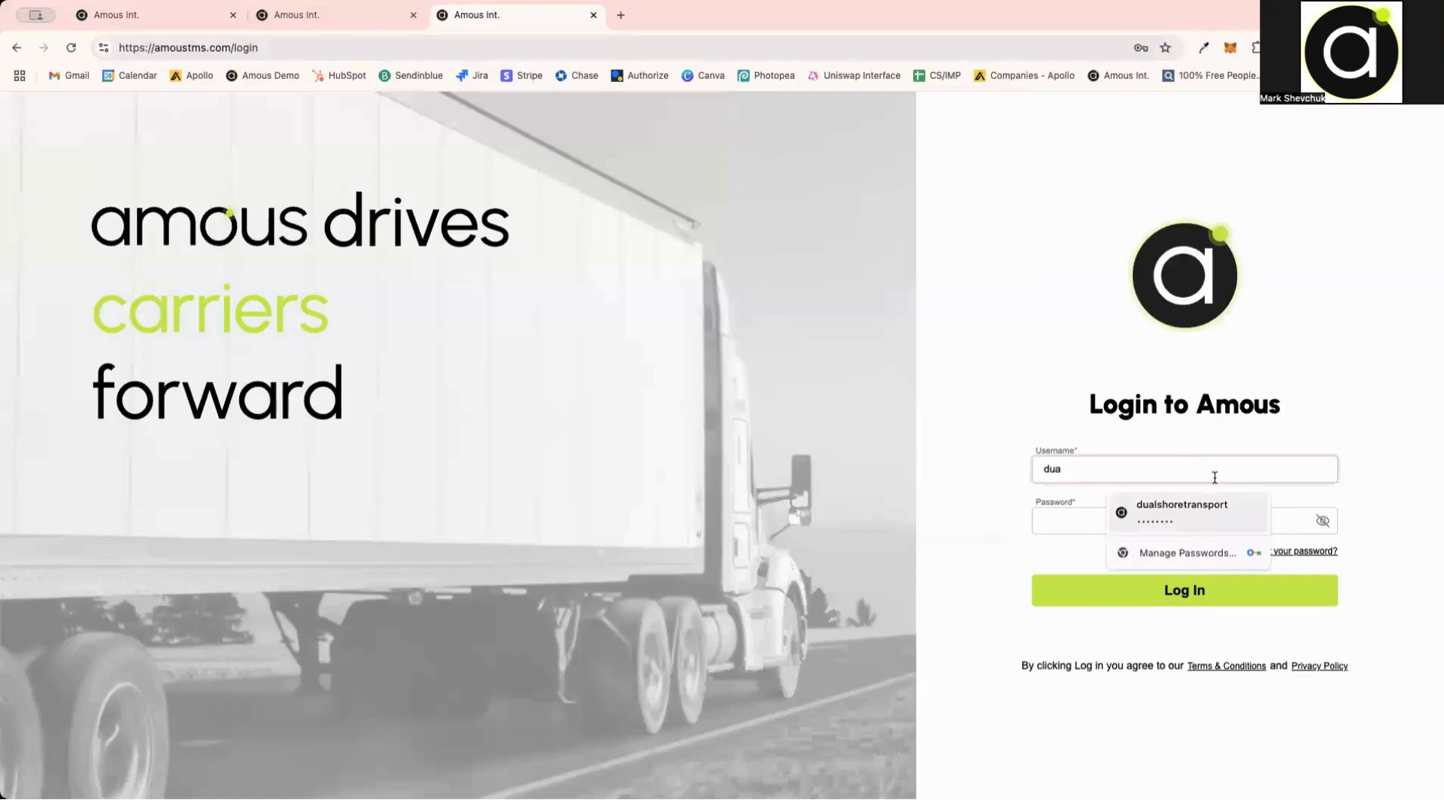
left_click(1206, 507)
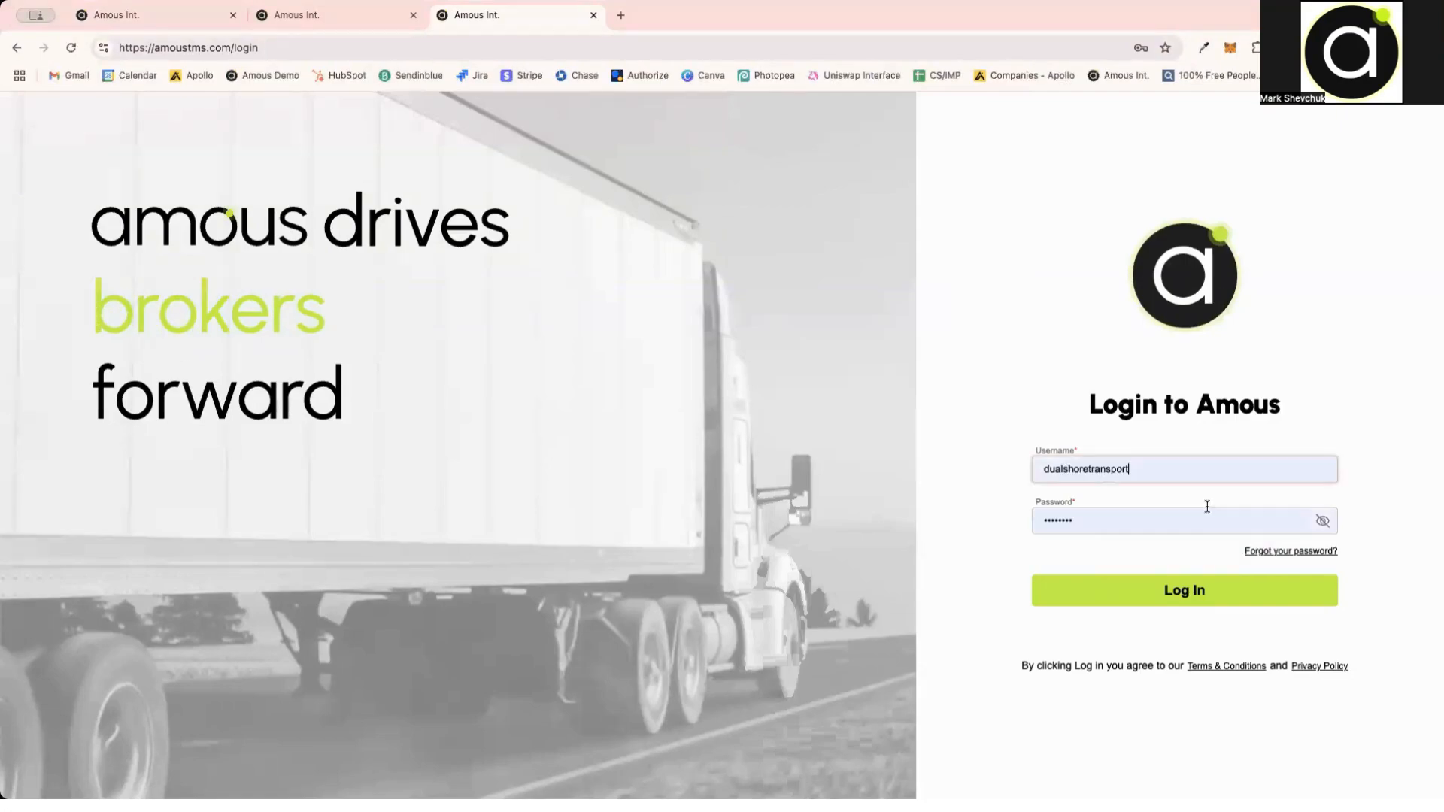
left_click(1195, 590)
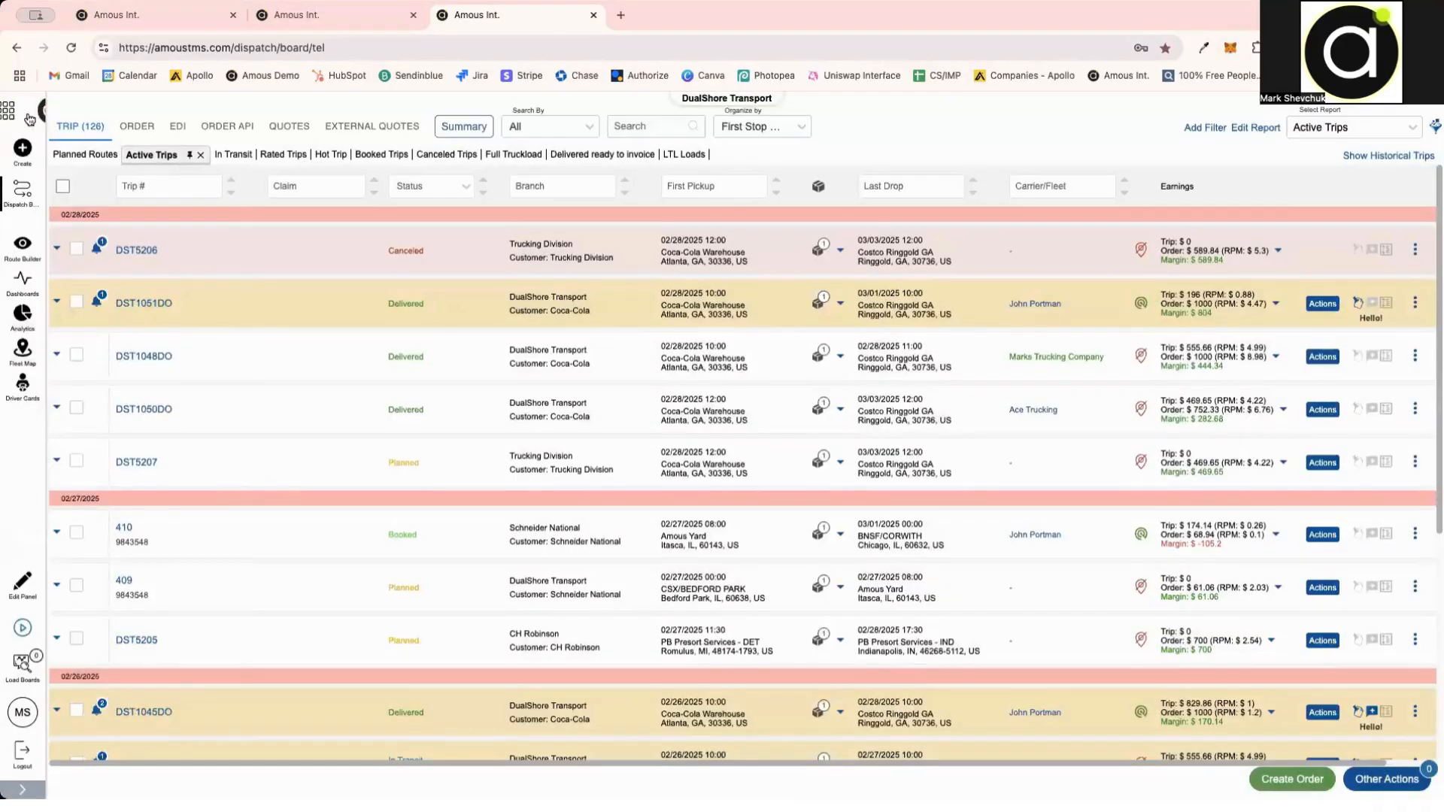
Step: Return to the customer master invoices list and open the orders of master invoice DST168MI
left_click(26, 113)
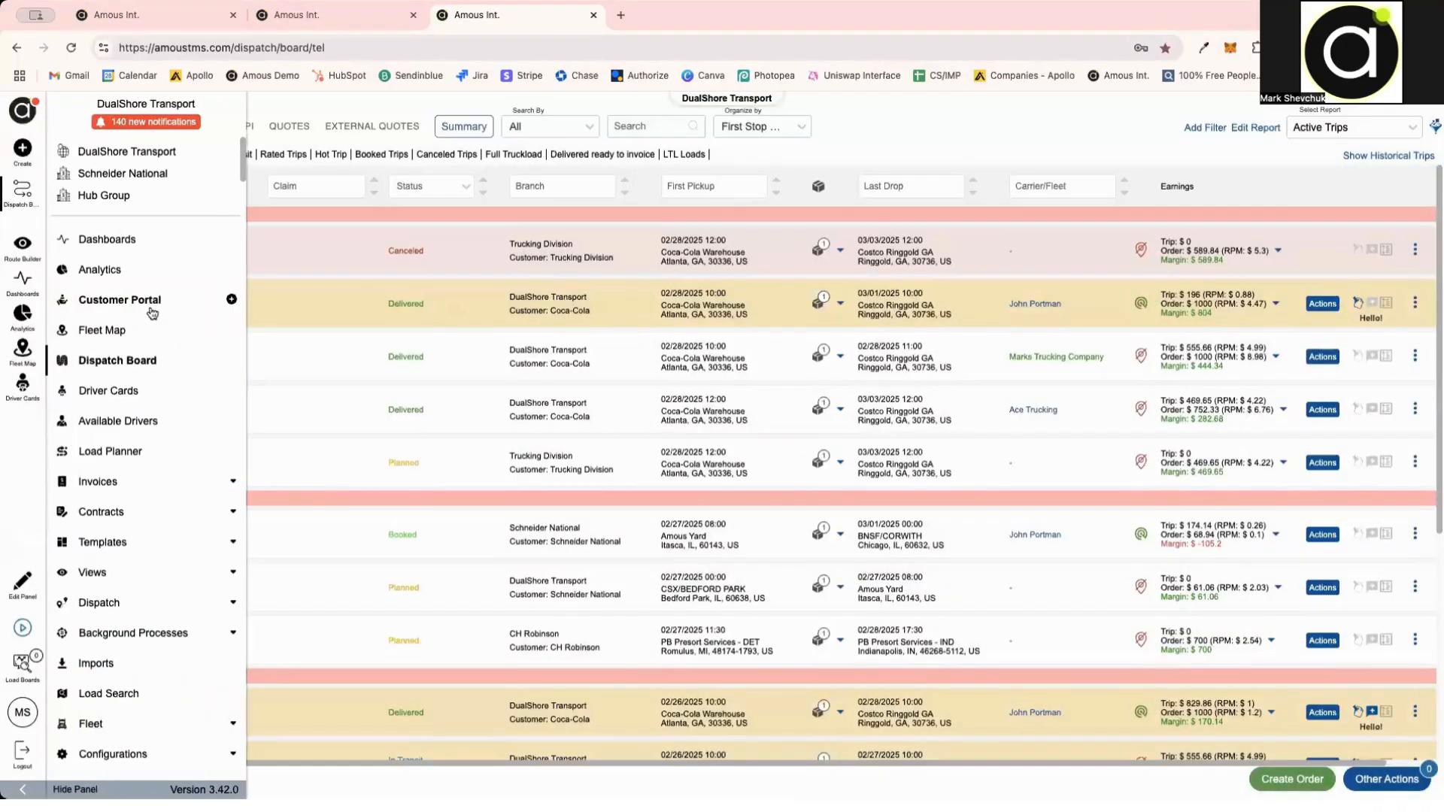
left_click(98, 481)
left_click(128, 541)
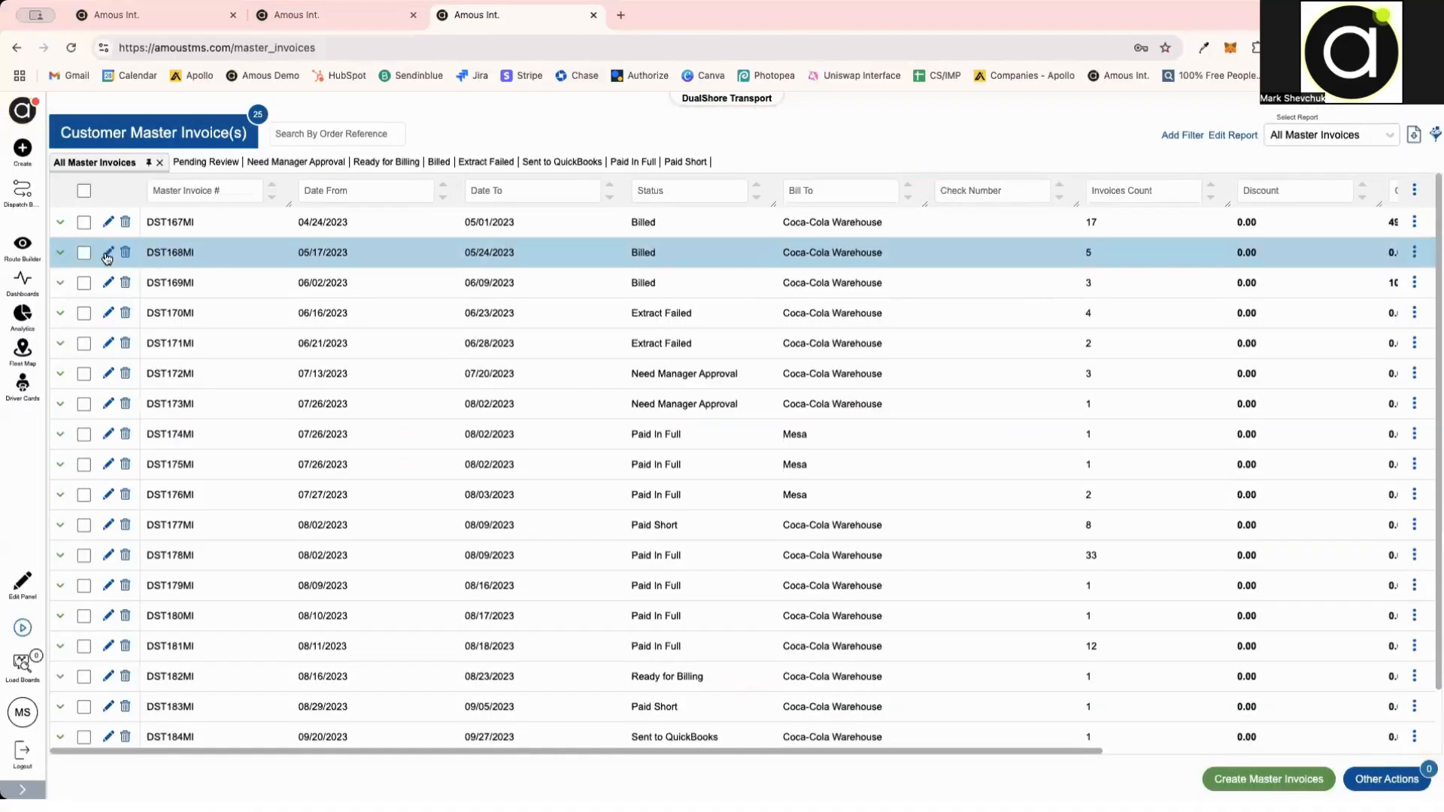
left_click(143, 247)
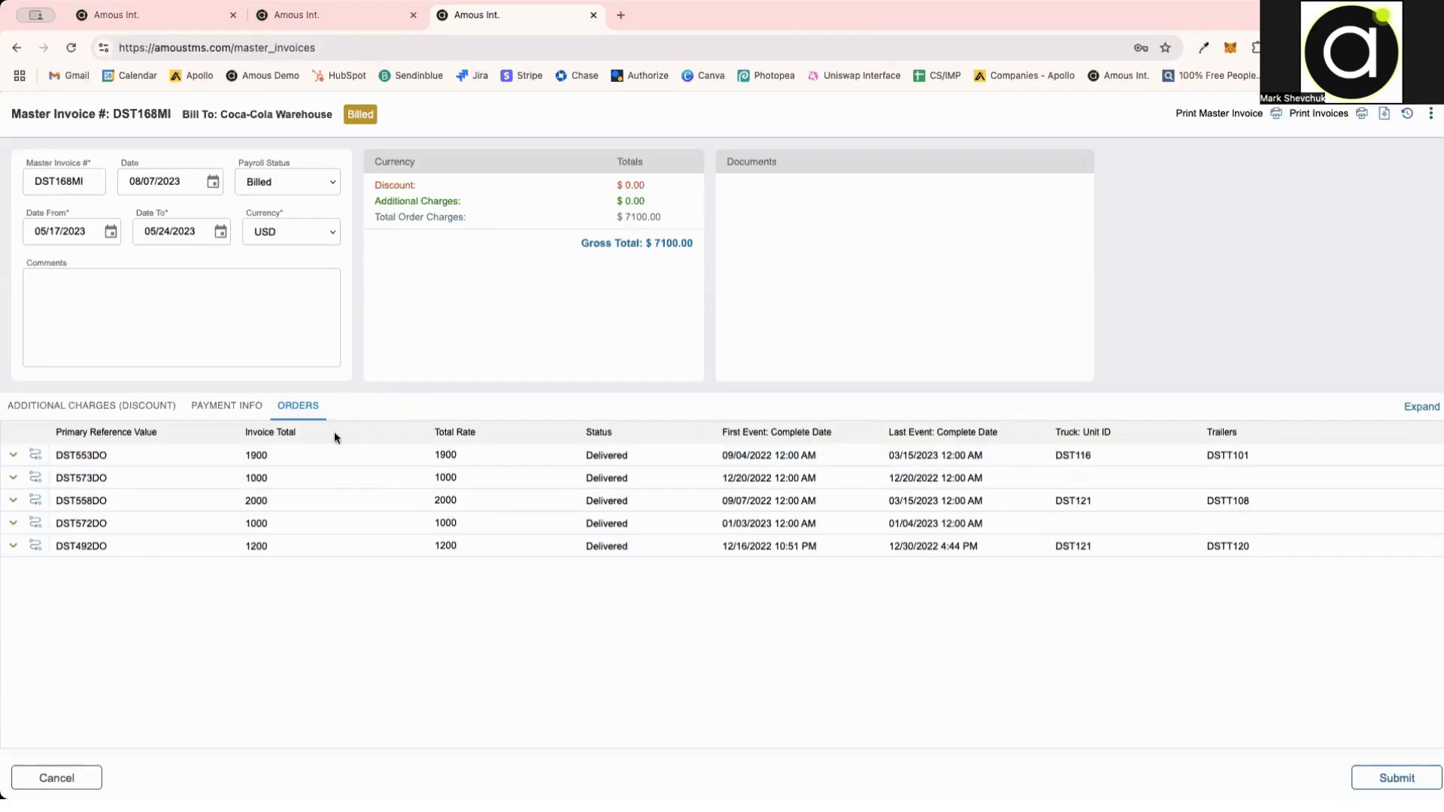
Step: Expand order DST553DO to check its invoice's missing documents and available actions, and view and close the full order details
left_click(13, 455)
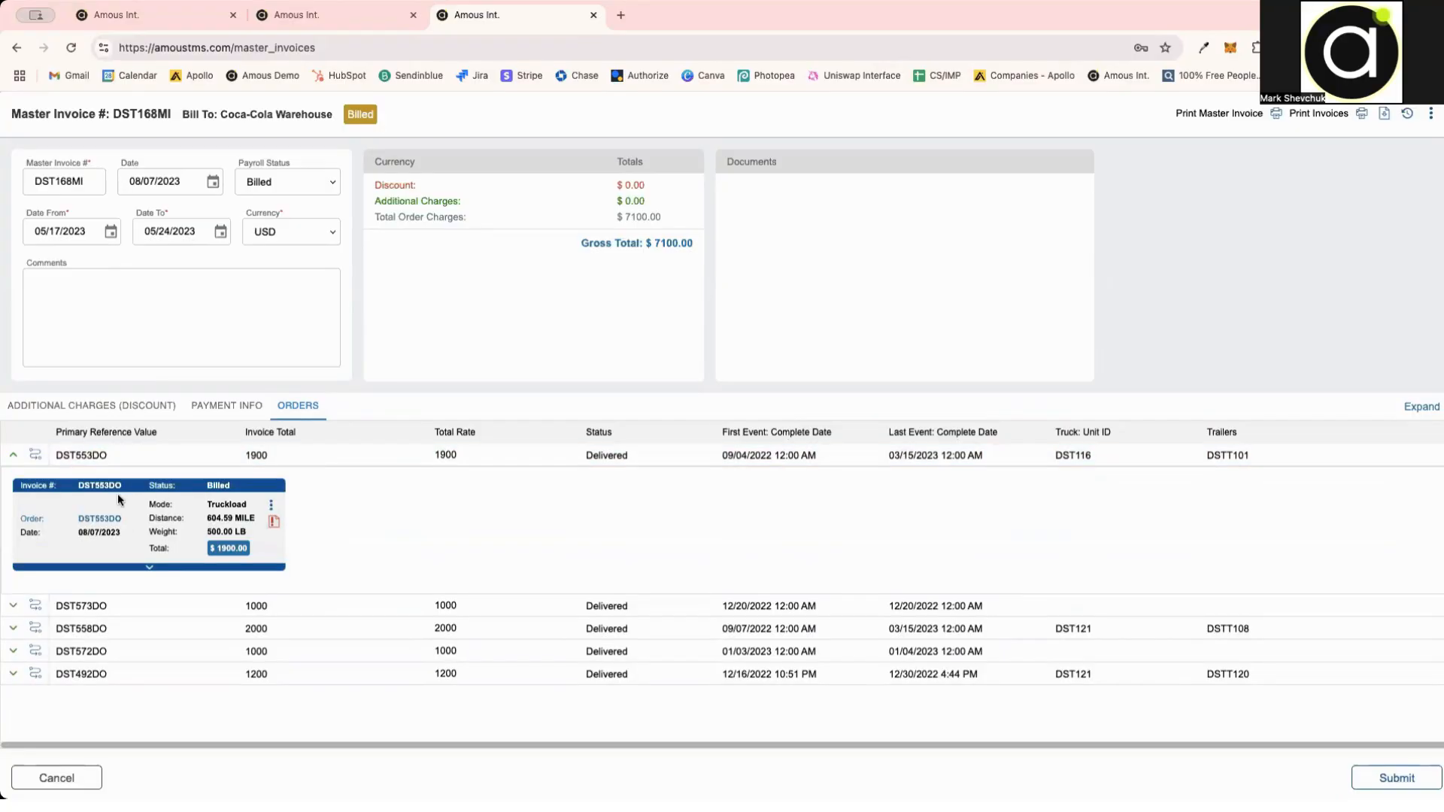
mouse_move(273, 524)
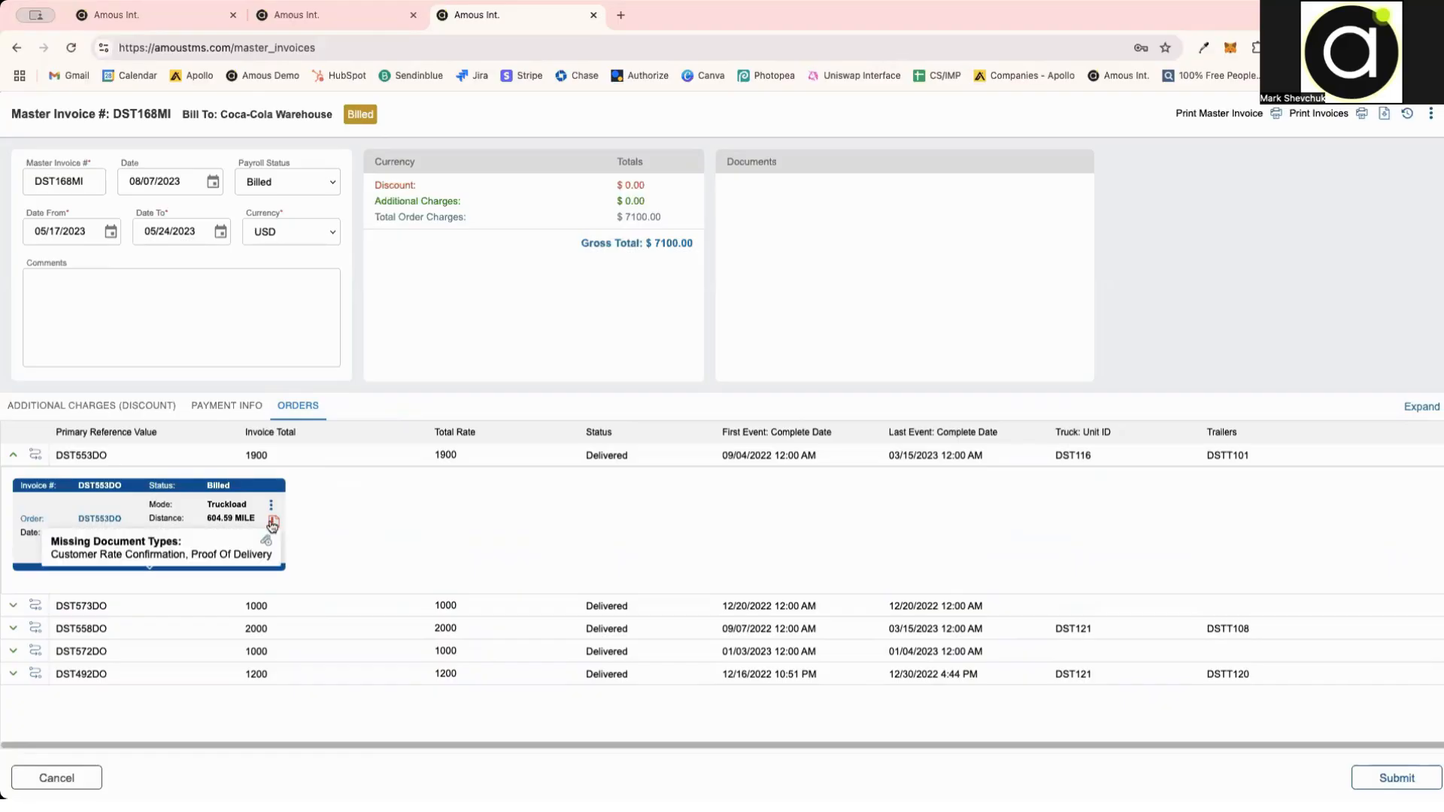
left_click(272, 506)
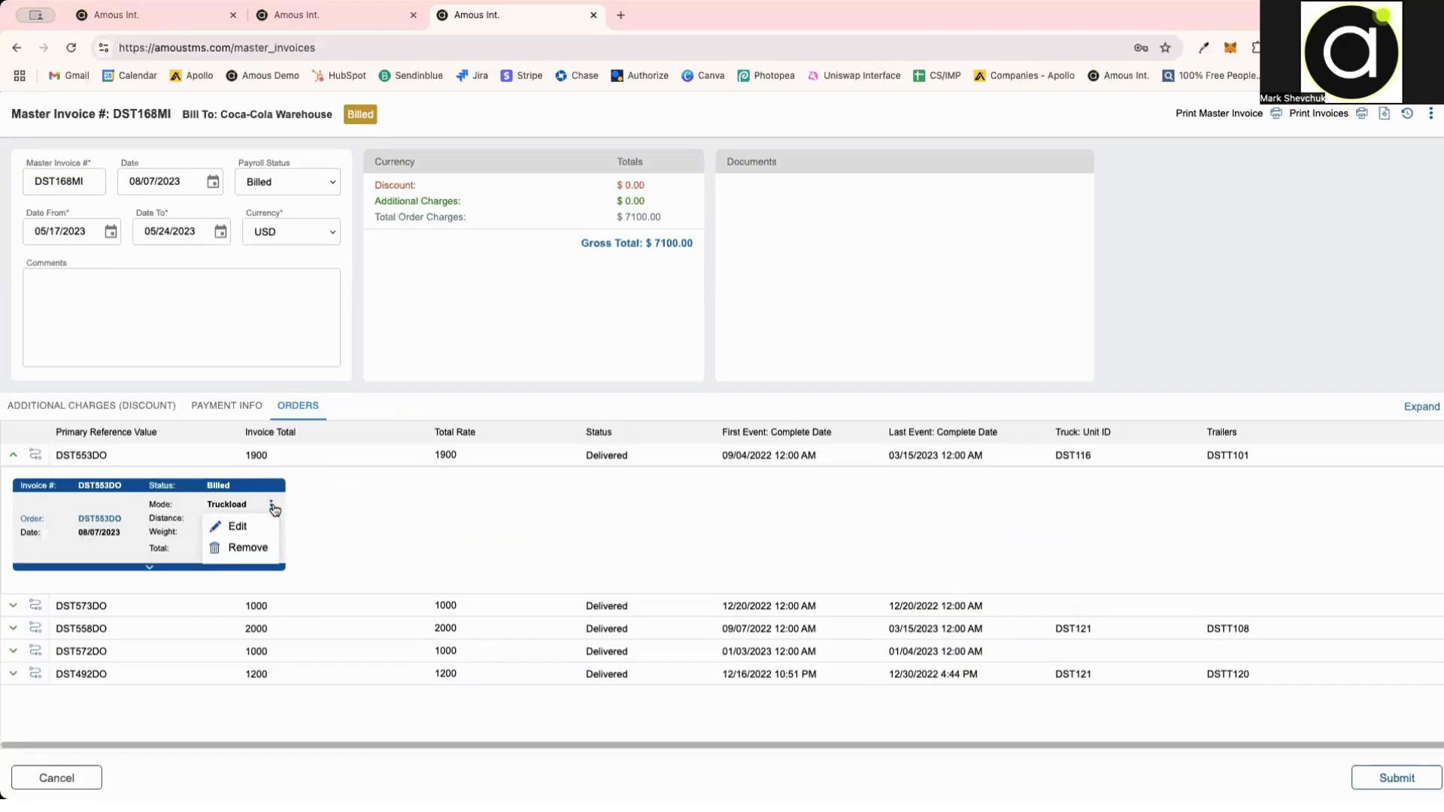
left_click(35, 456)
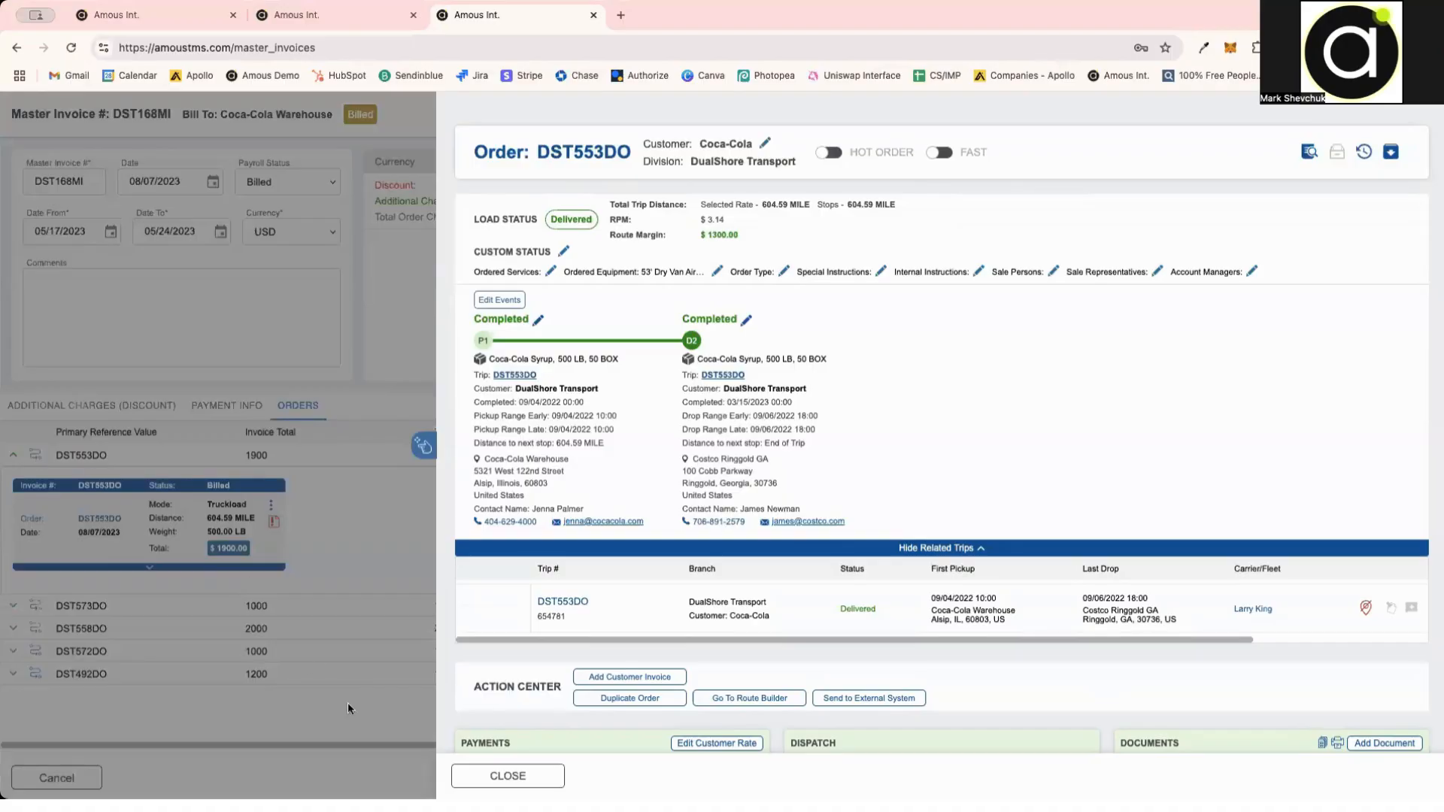
left_click(508, 777)
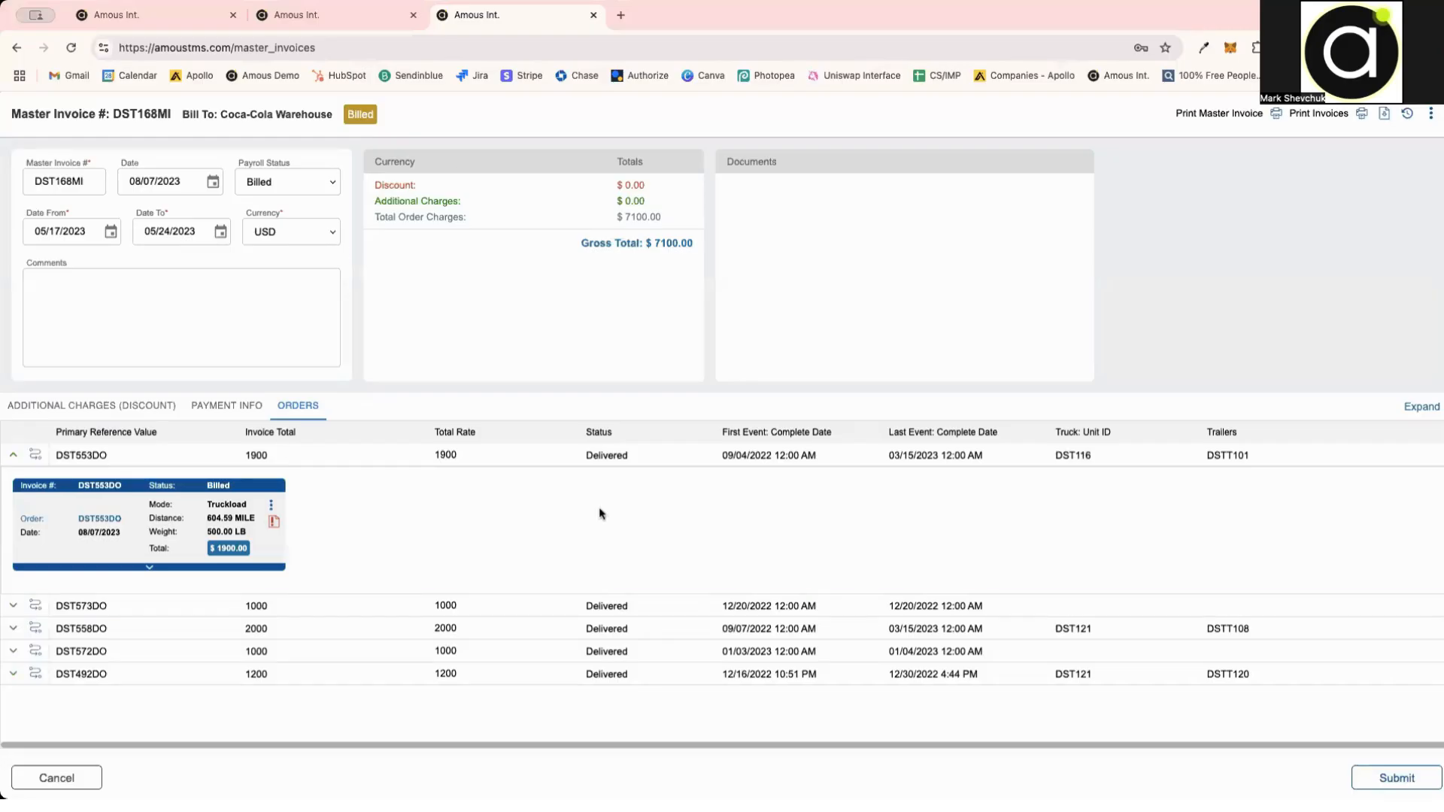
Step: Close master invoice DST168MI without submitting, and open the Trip Overview by Driver report in the trip analytics
left_click(15, 456)
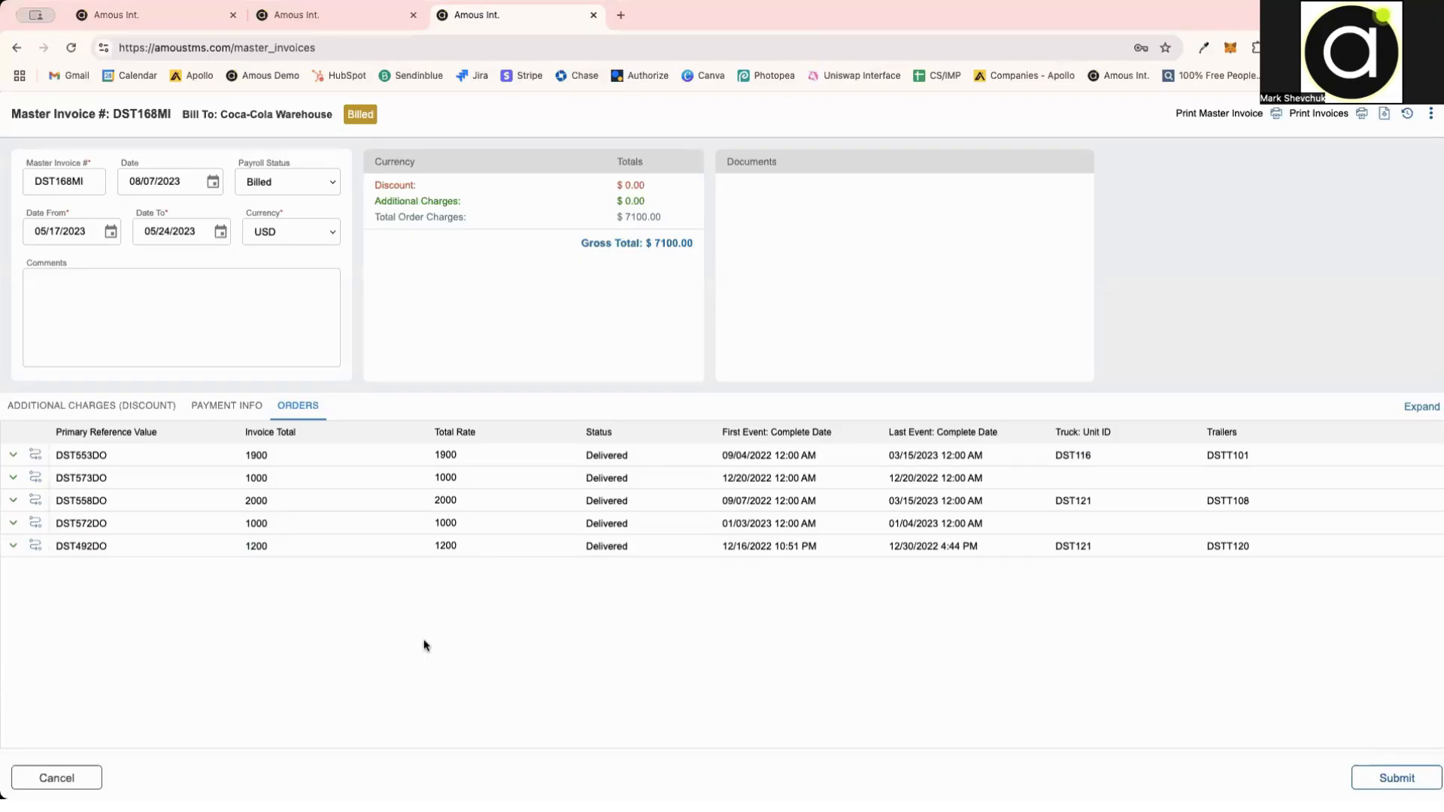
left_click(80, 776)
left_click(24, 112)
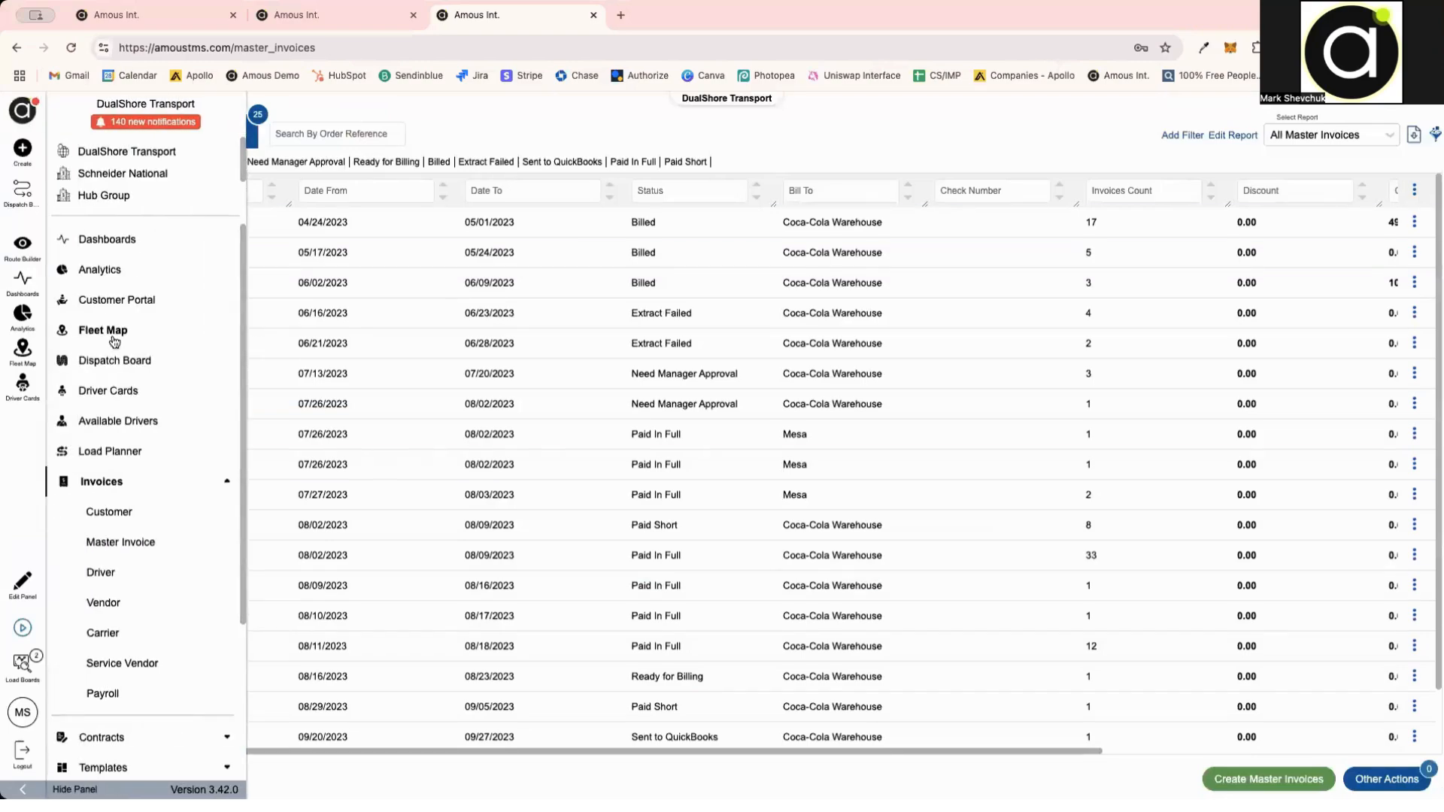
left_click(111, 269)
left_click(132, 115)
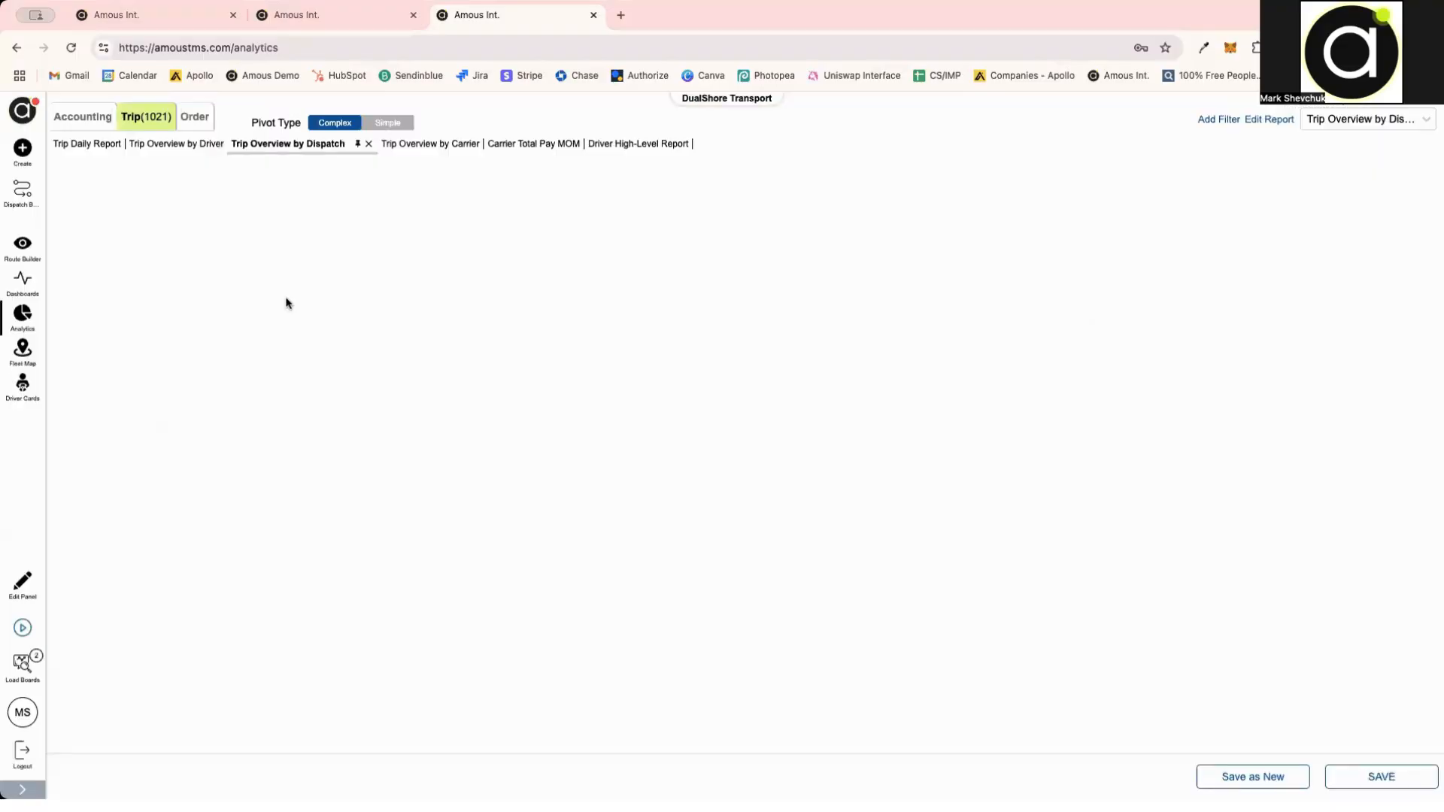
left_click(194, 144)
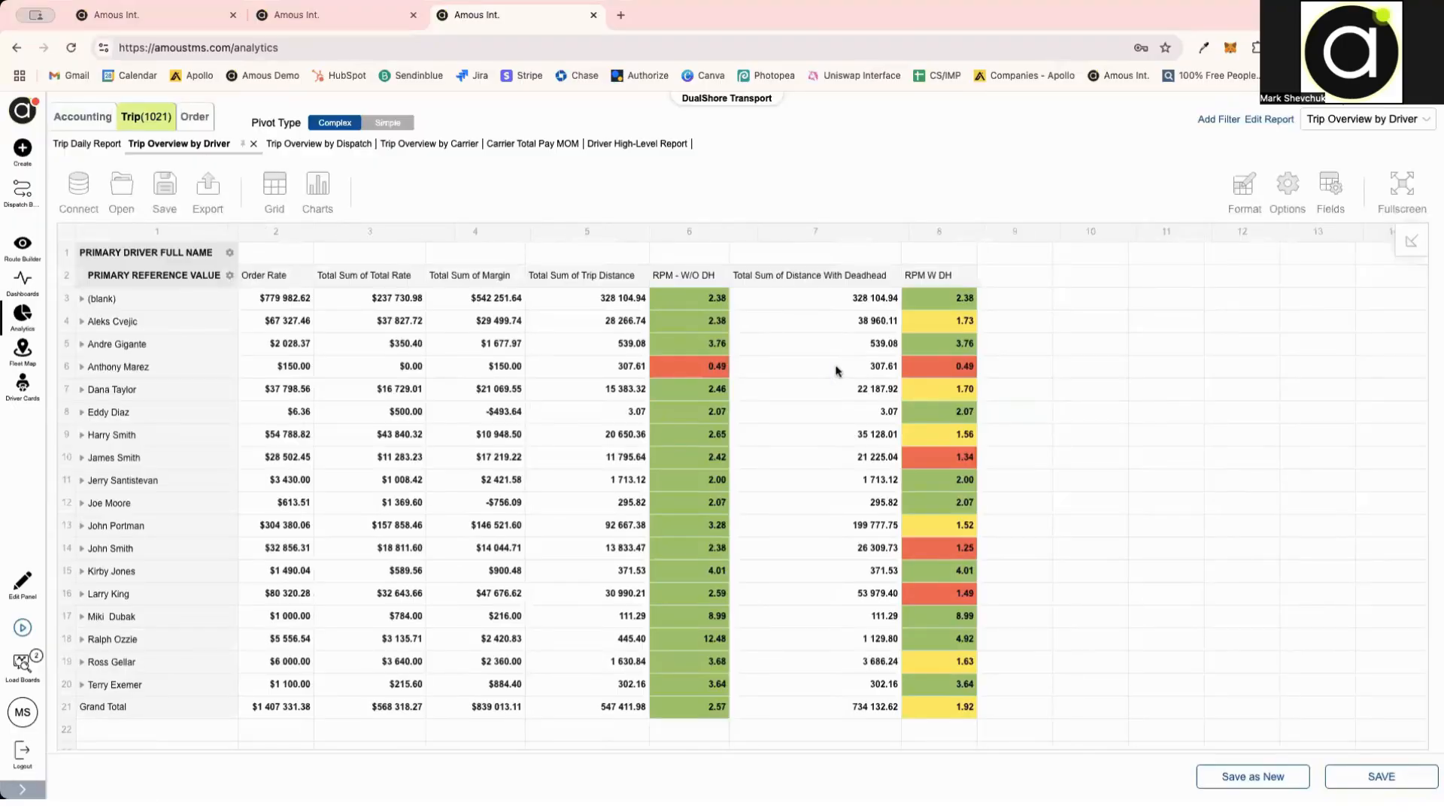
Step: Add the Primary Driver: Dispatching Group field to the Trip Overview by Driver report and use the edited report
left_click(1271, 119)
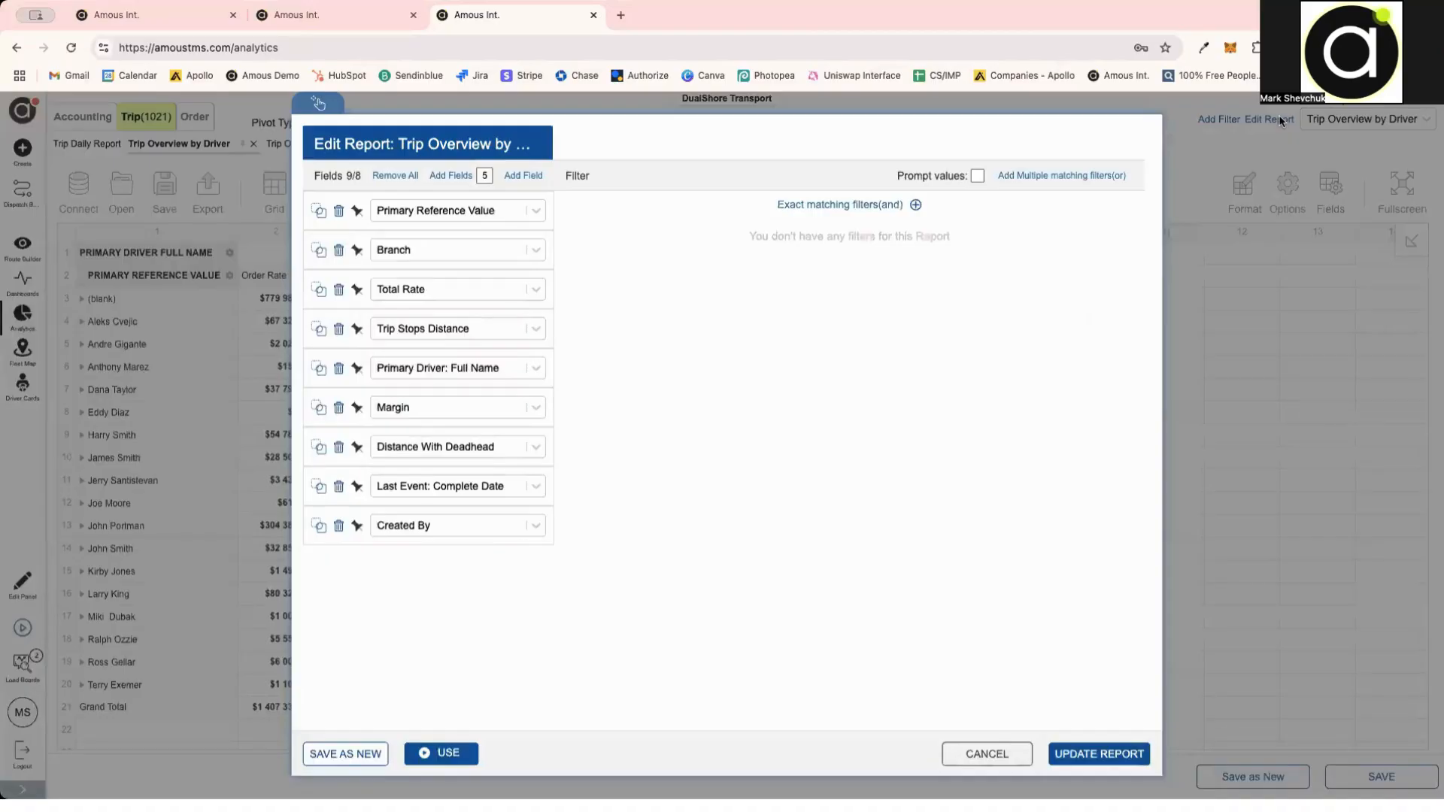
left_click(525, 176)
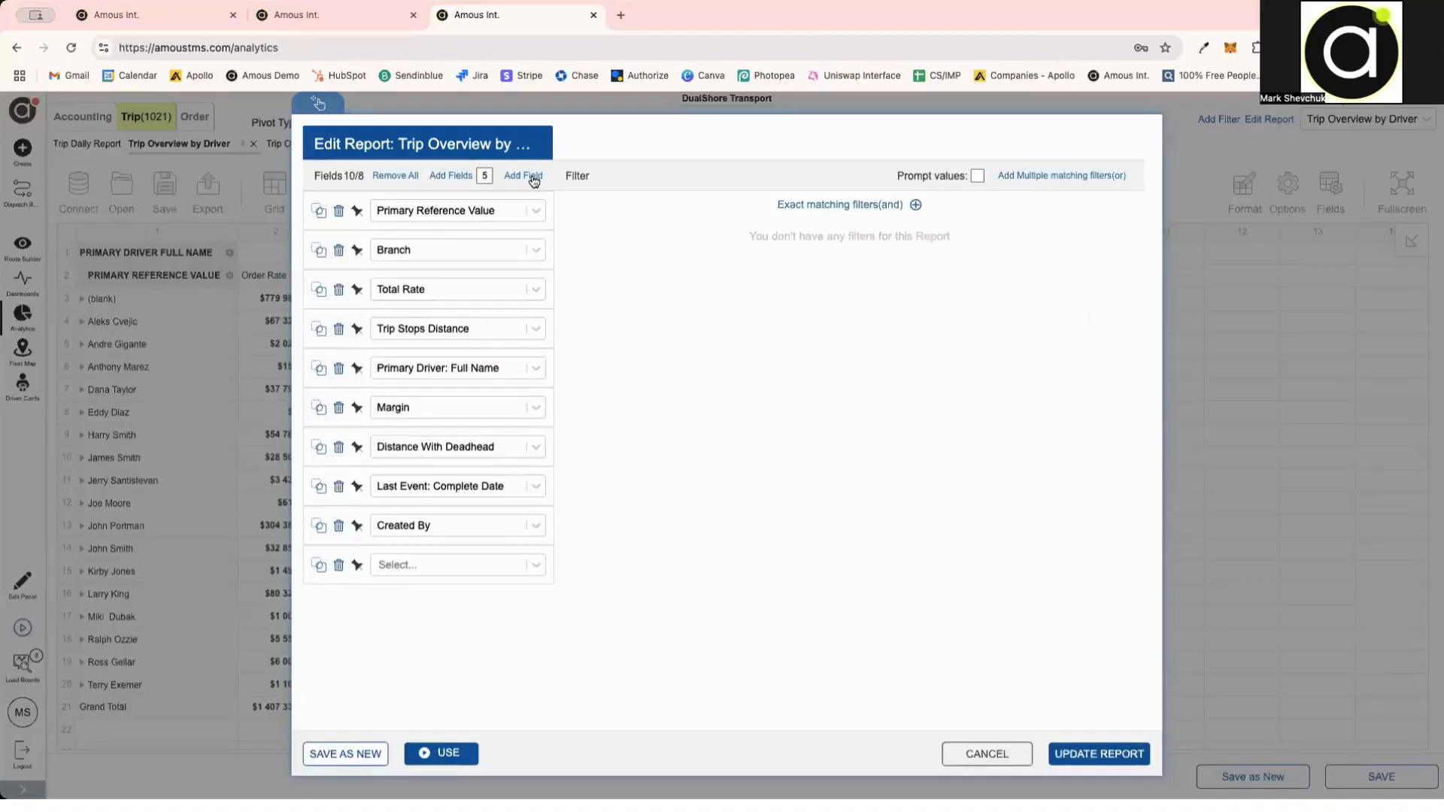
left_click(430, 567)
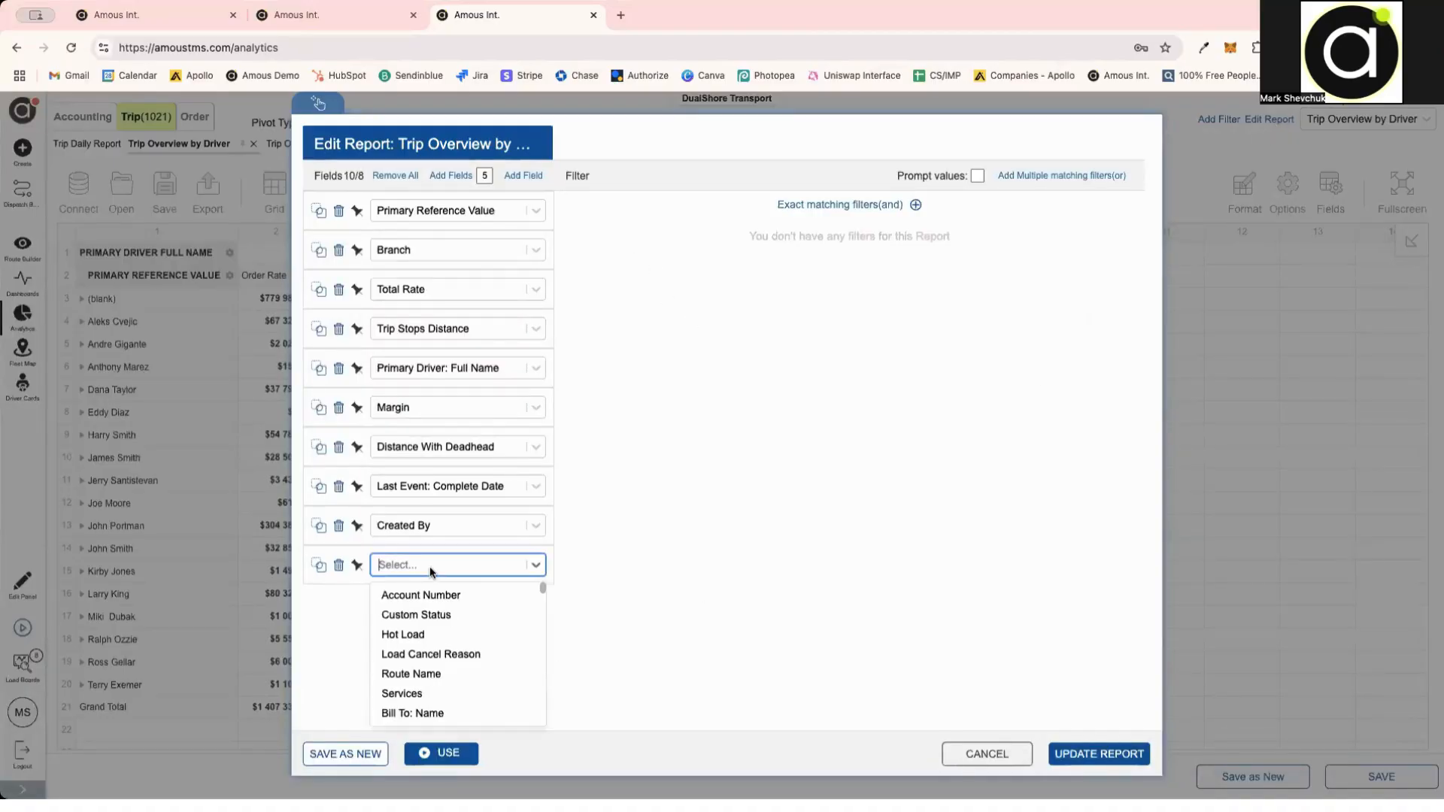
type("dispatch")
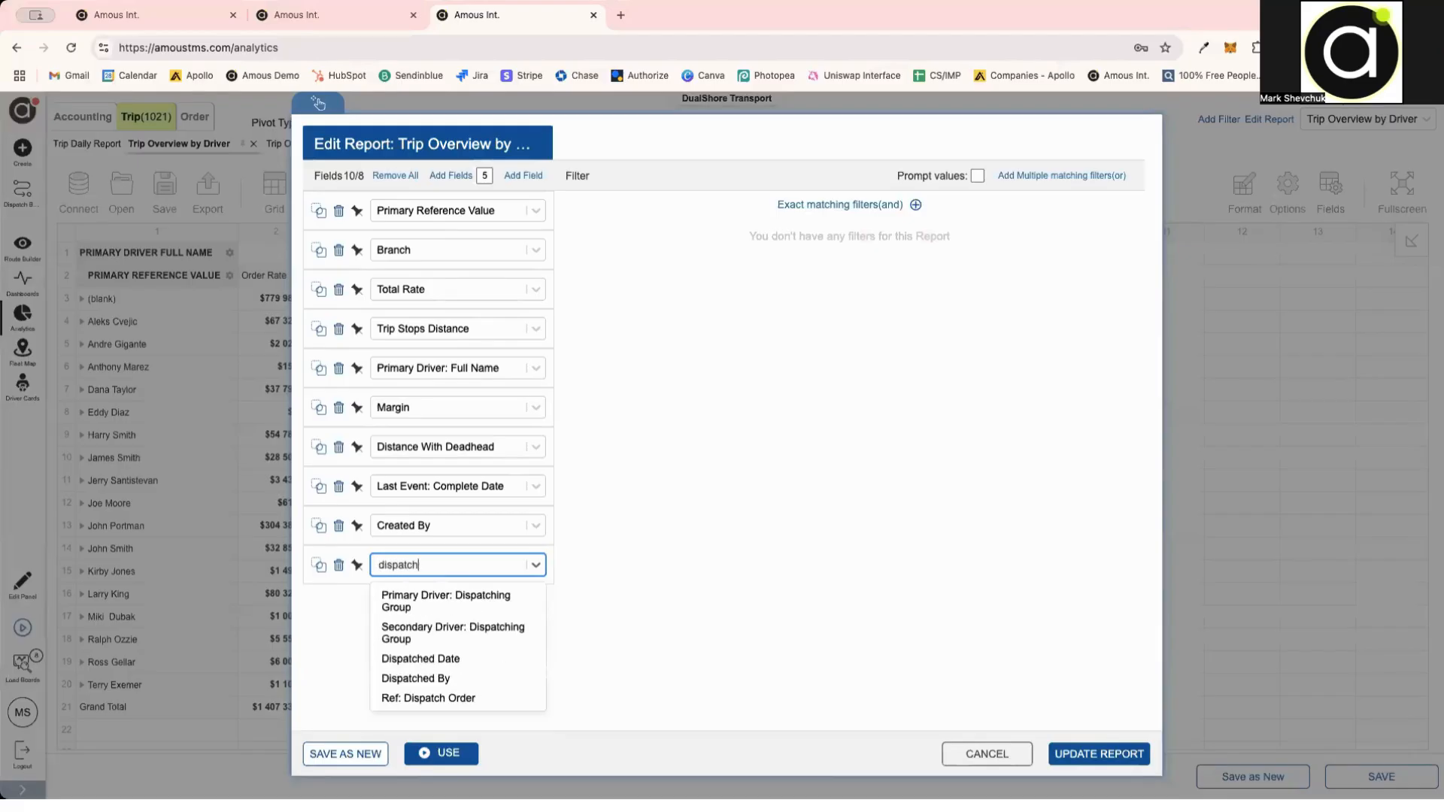
left_click(431, 599)
left_click(454, 749)
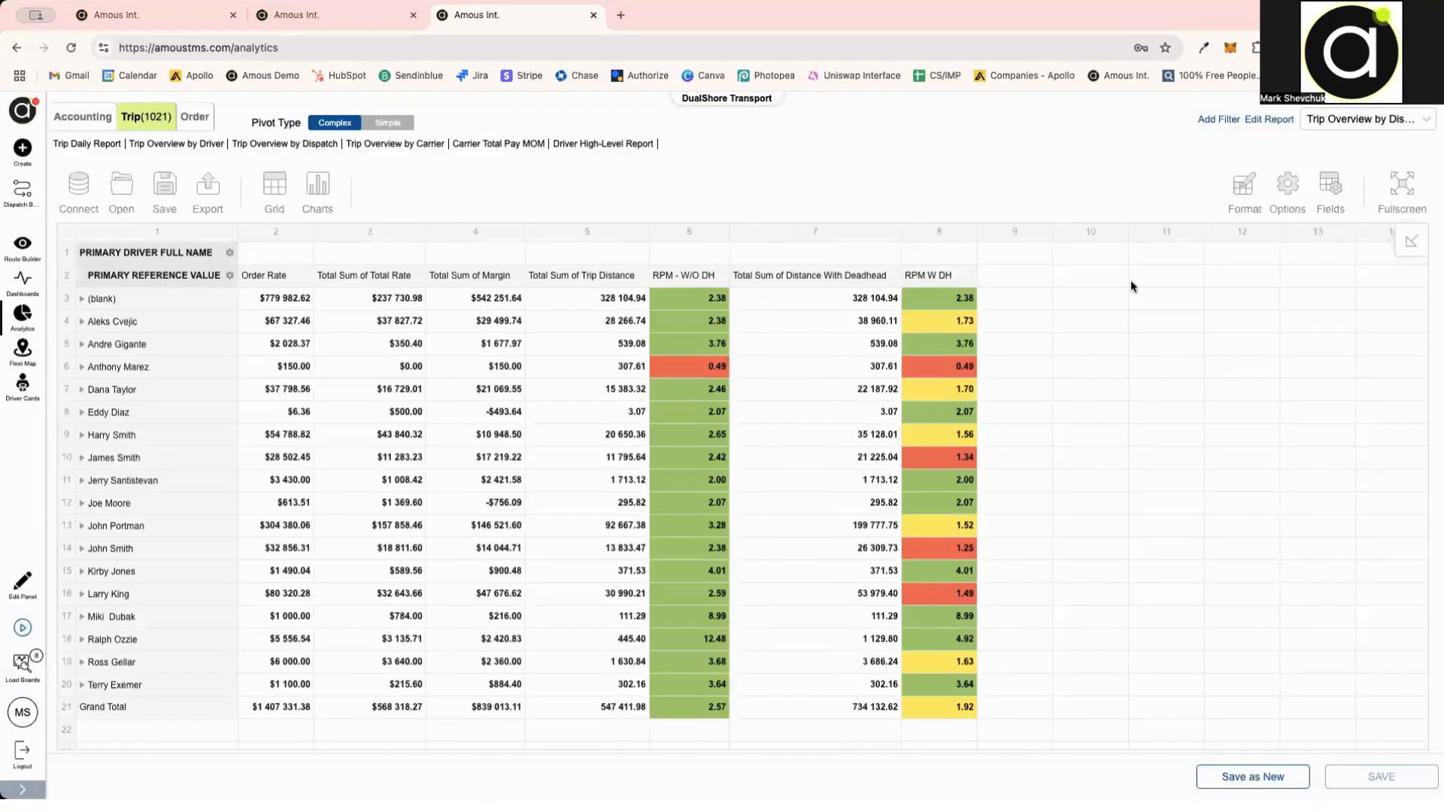
Step: Add Primary Driver Dispatching Group to the pivot rows above Primary Driver Full Name, and apply the field layout
left_click(1328, 186)
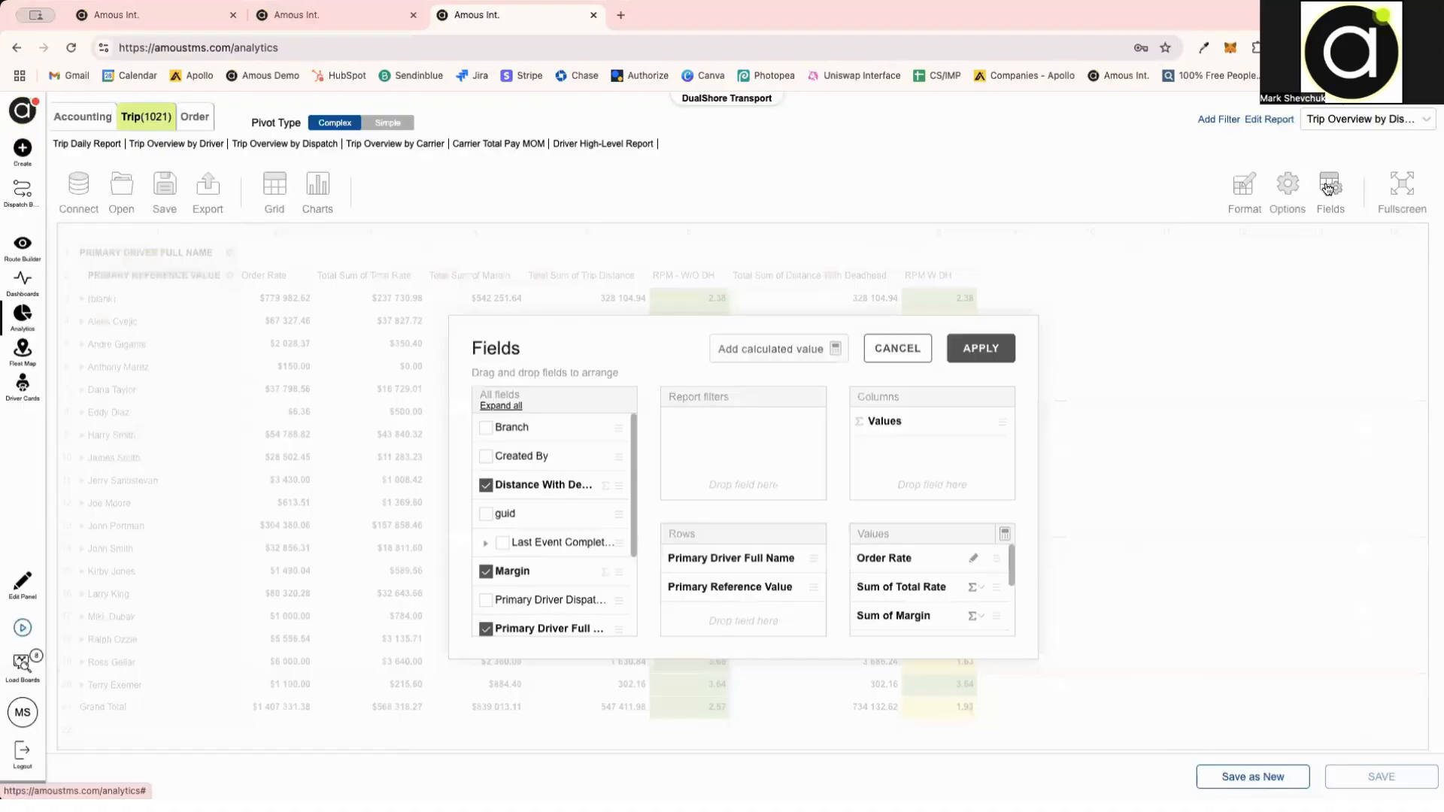
scroll(552, 536, "down", 3)
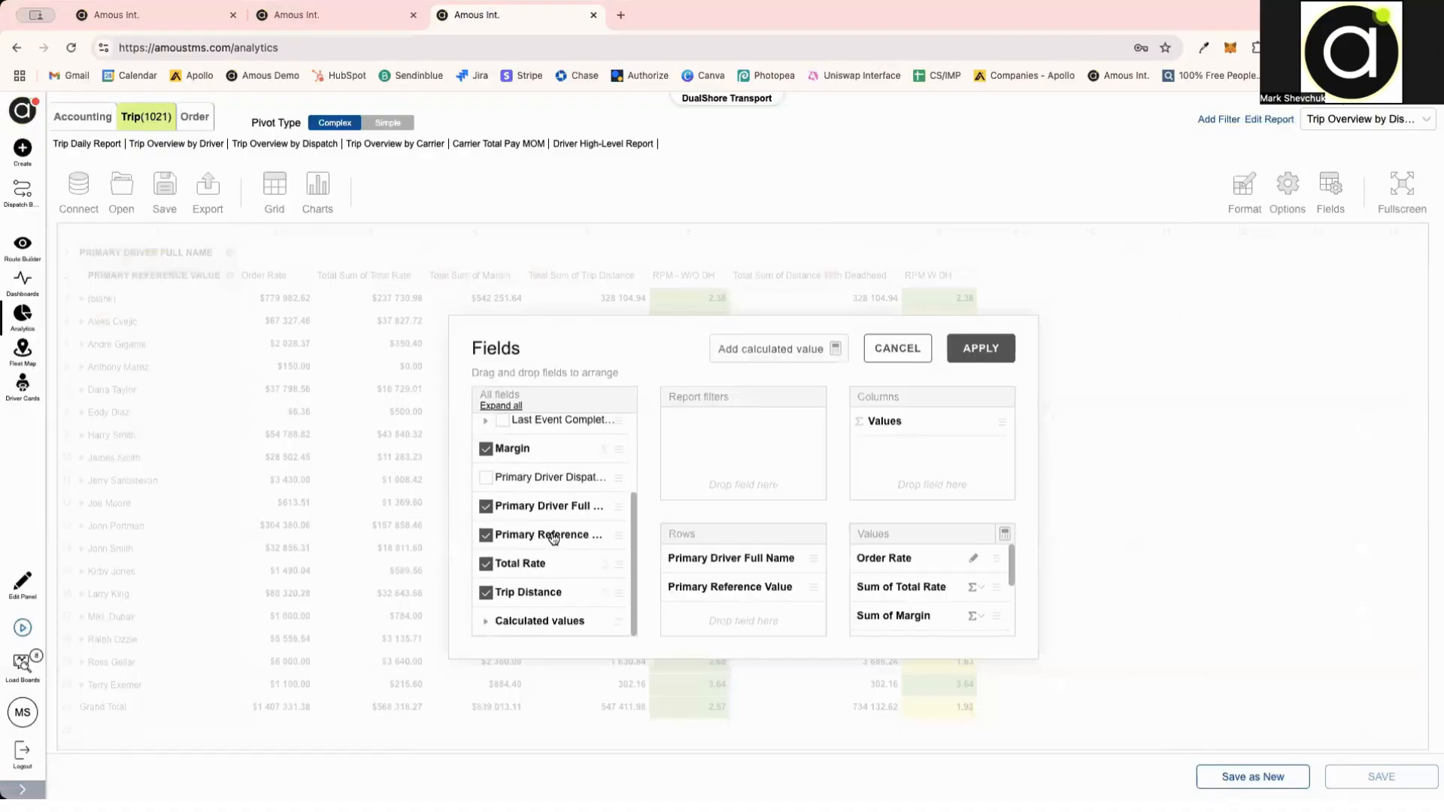
scroll(526, 590, "up", 3)
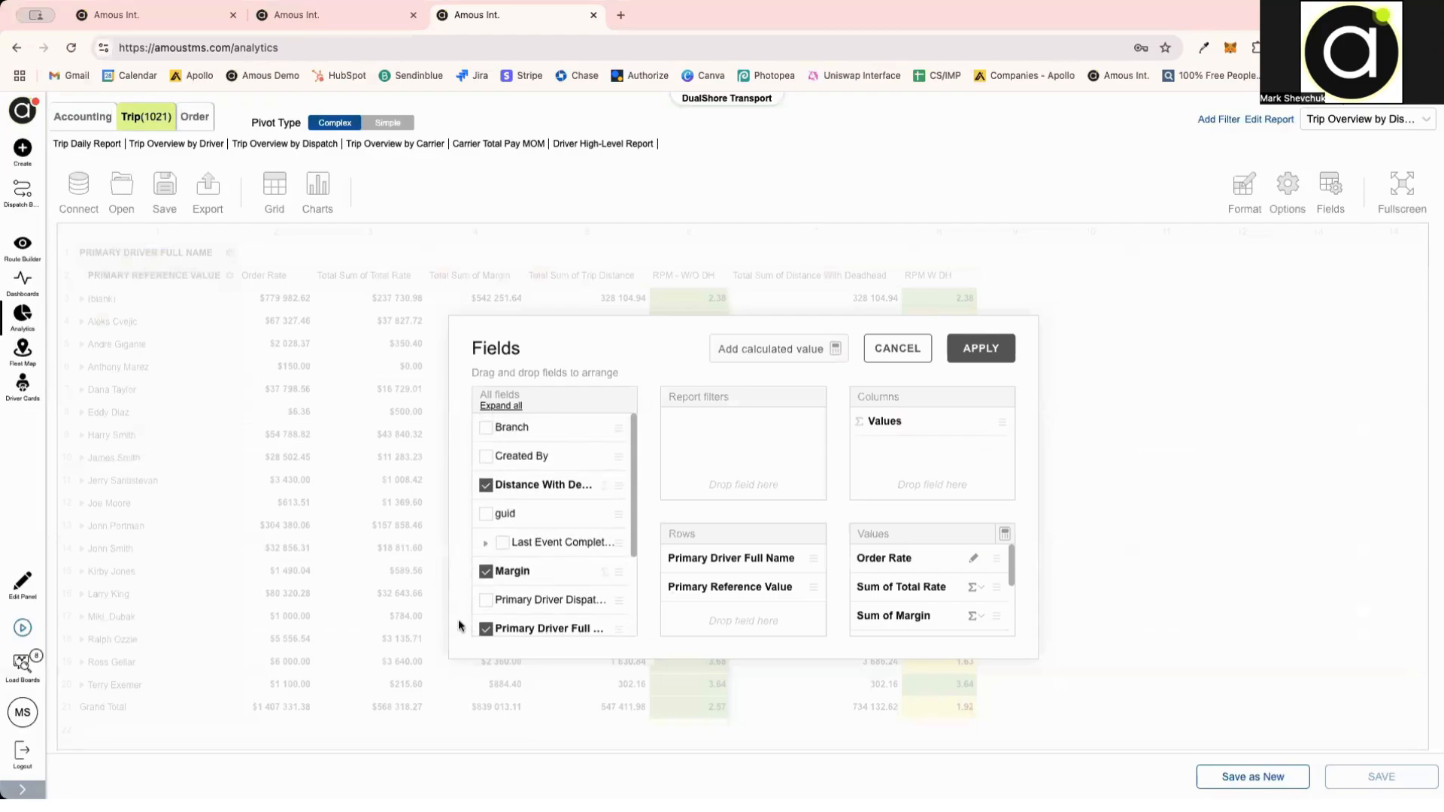
left_click(485, 599)
left_click_drag(681, 615, 686, 555)
left_click(978, 349)
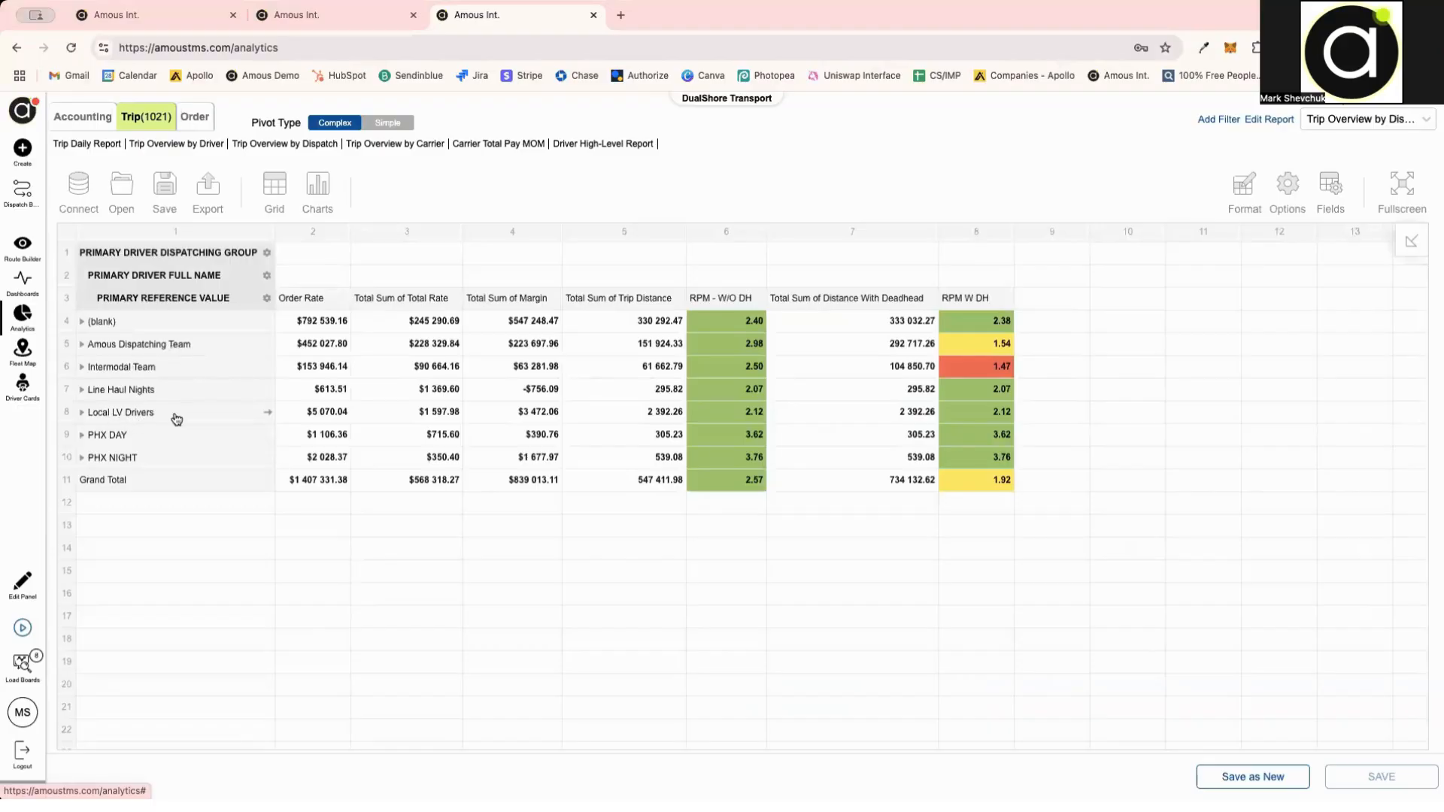
Step: Expand and collapse the Amous Dispatching Team group to review its drivers, and go to the dispatch board
left_click(81, 345)
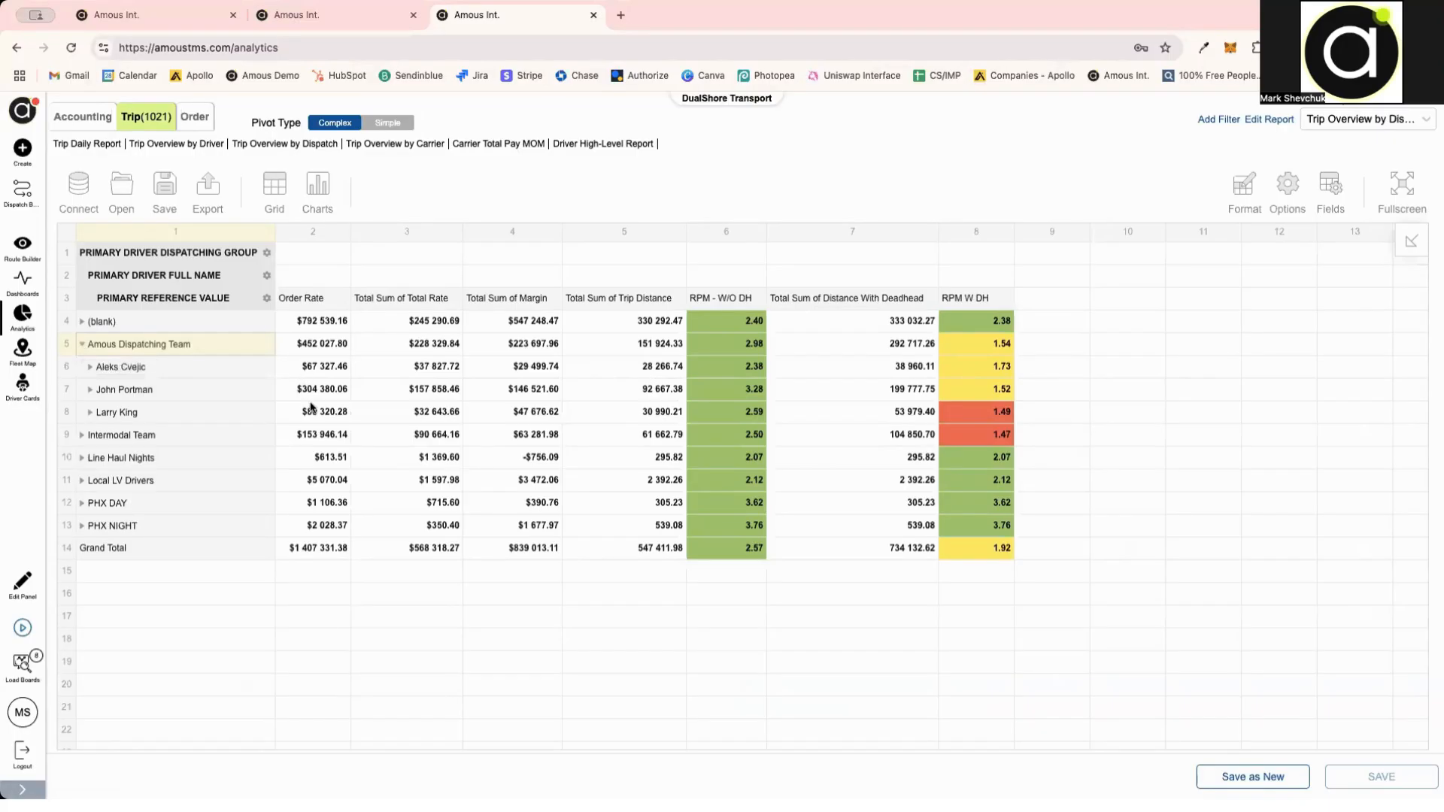
left_click(81, 346)
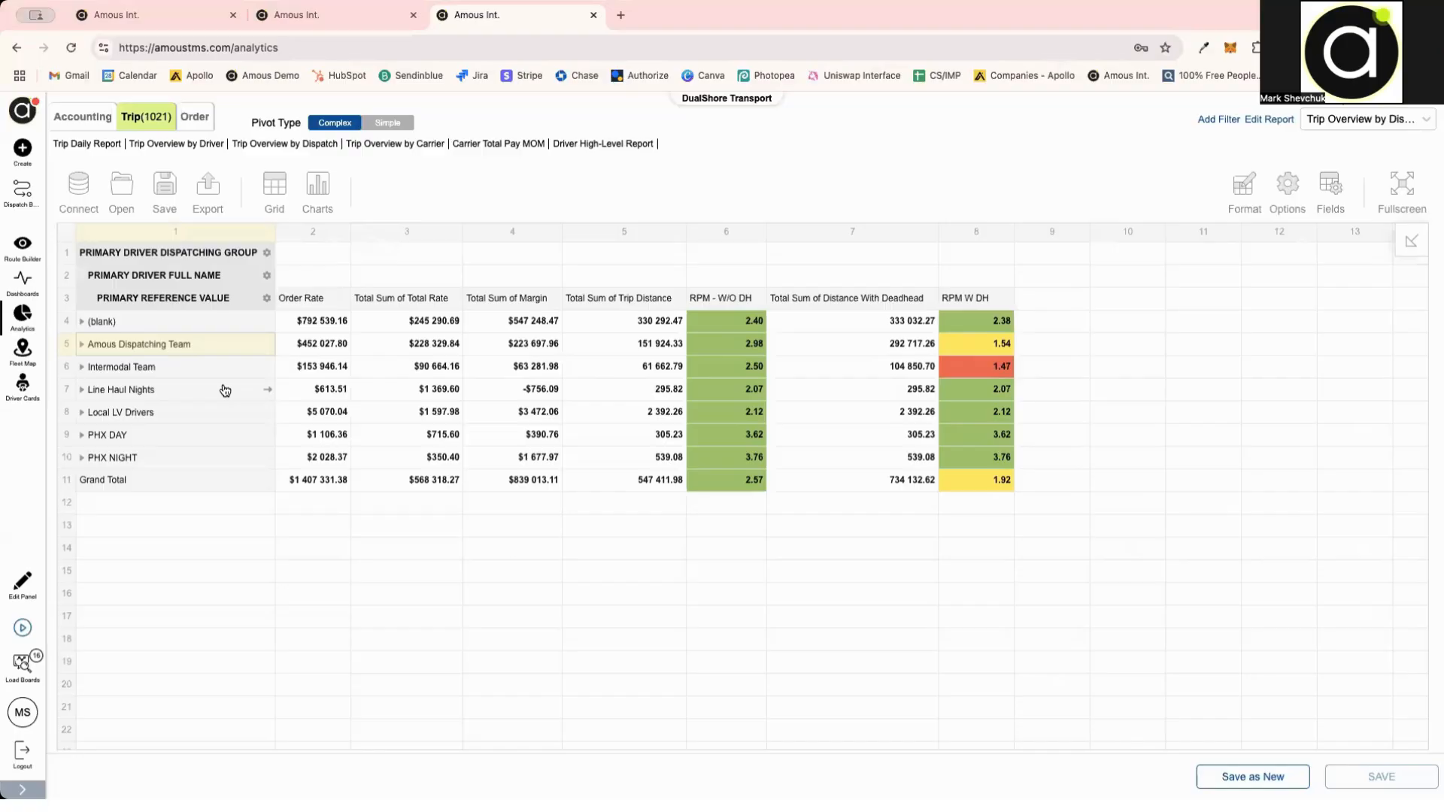
left_click(22, 189)
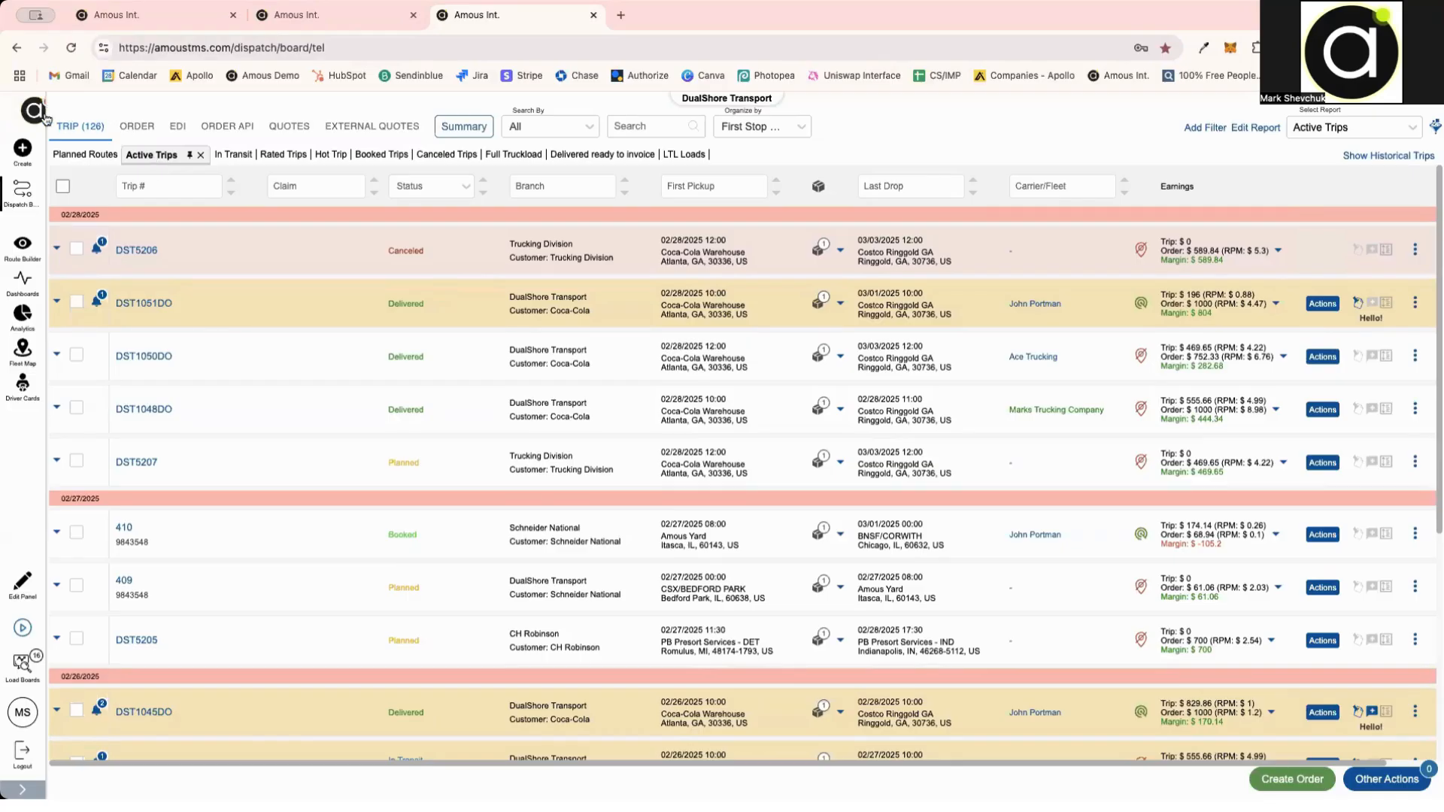
Step: Open the available drivers page and switch its list to all drivers
left_click(21, 112)
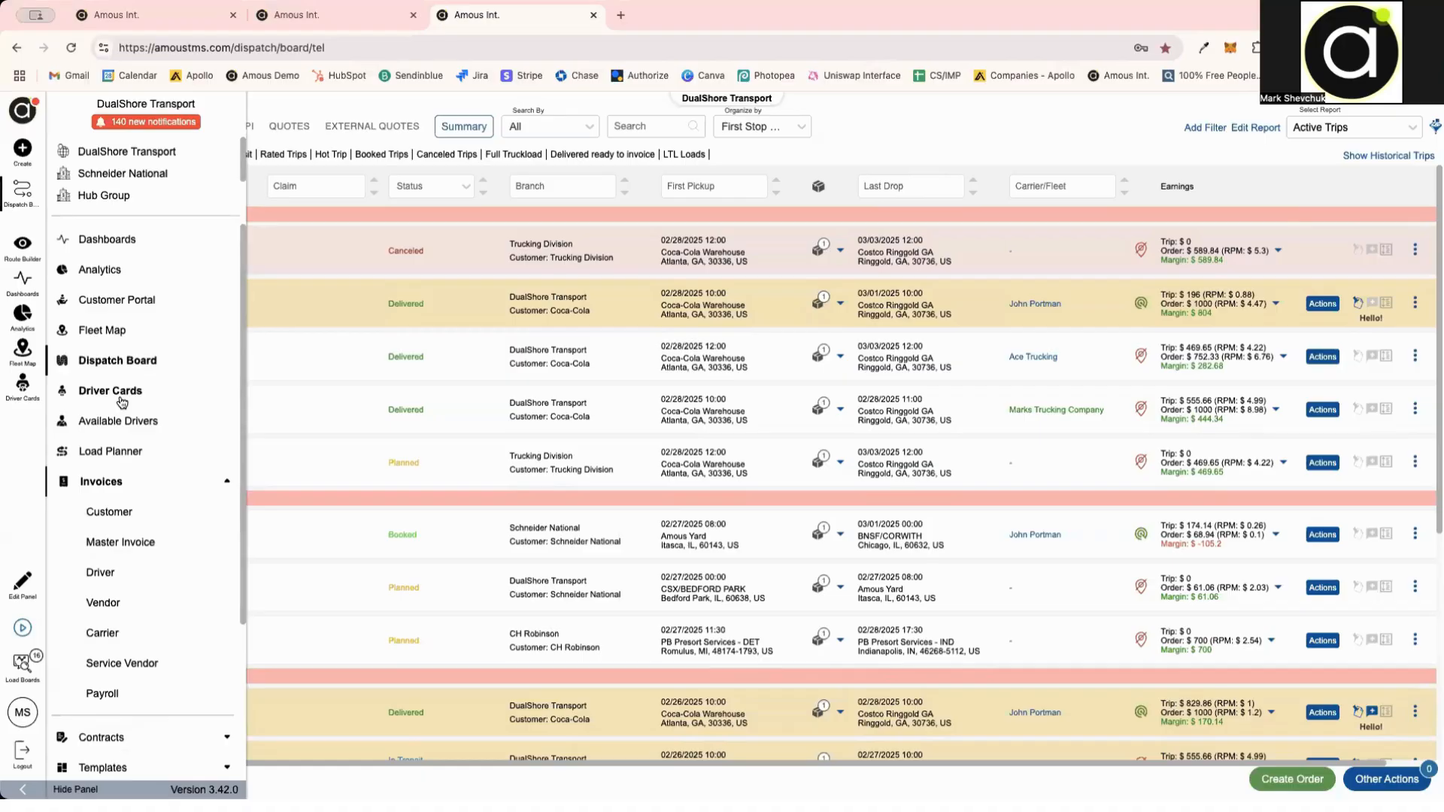
left_click(121, 423)
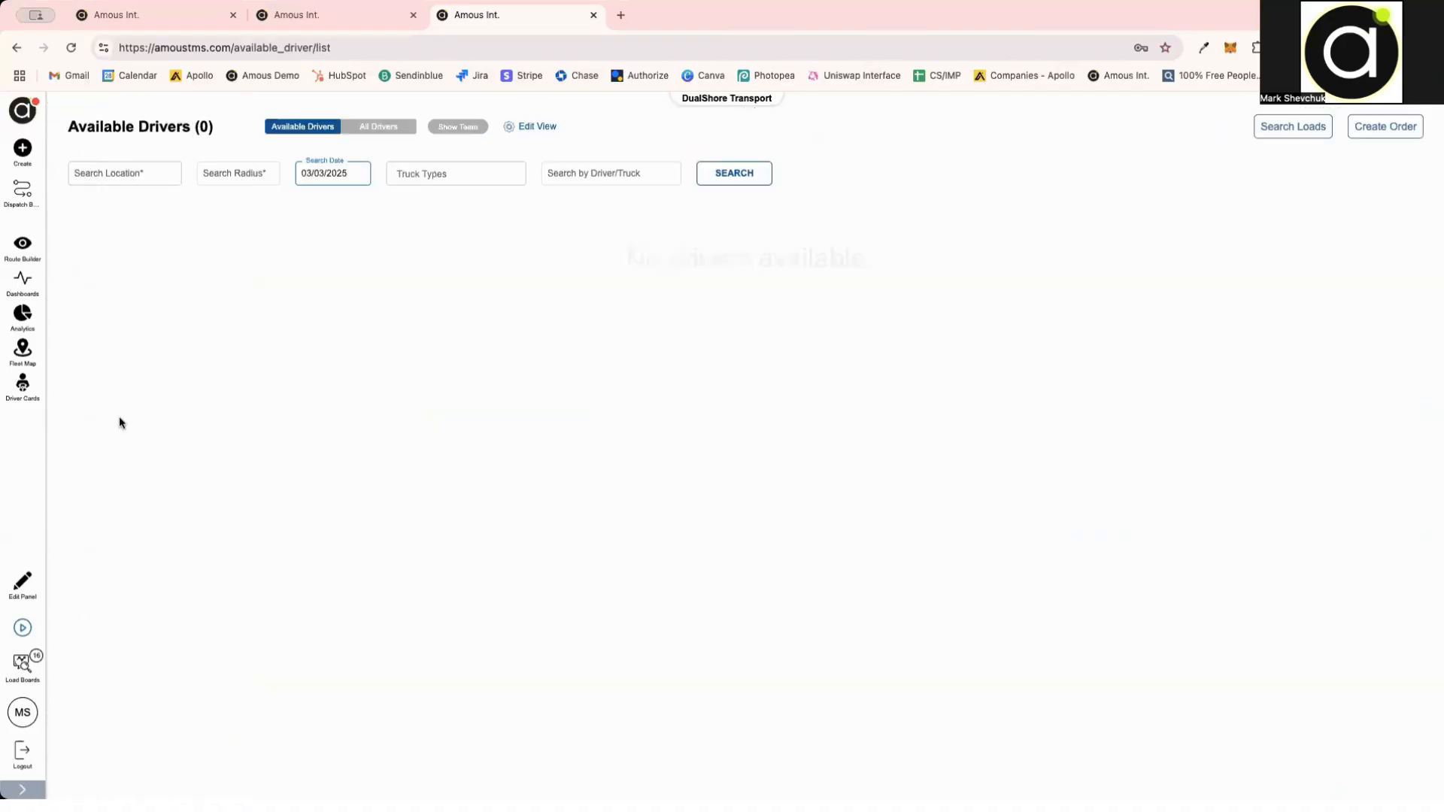
left_click(388, 133)
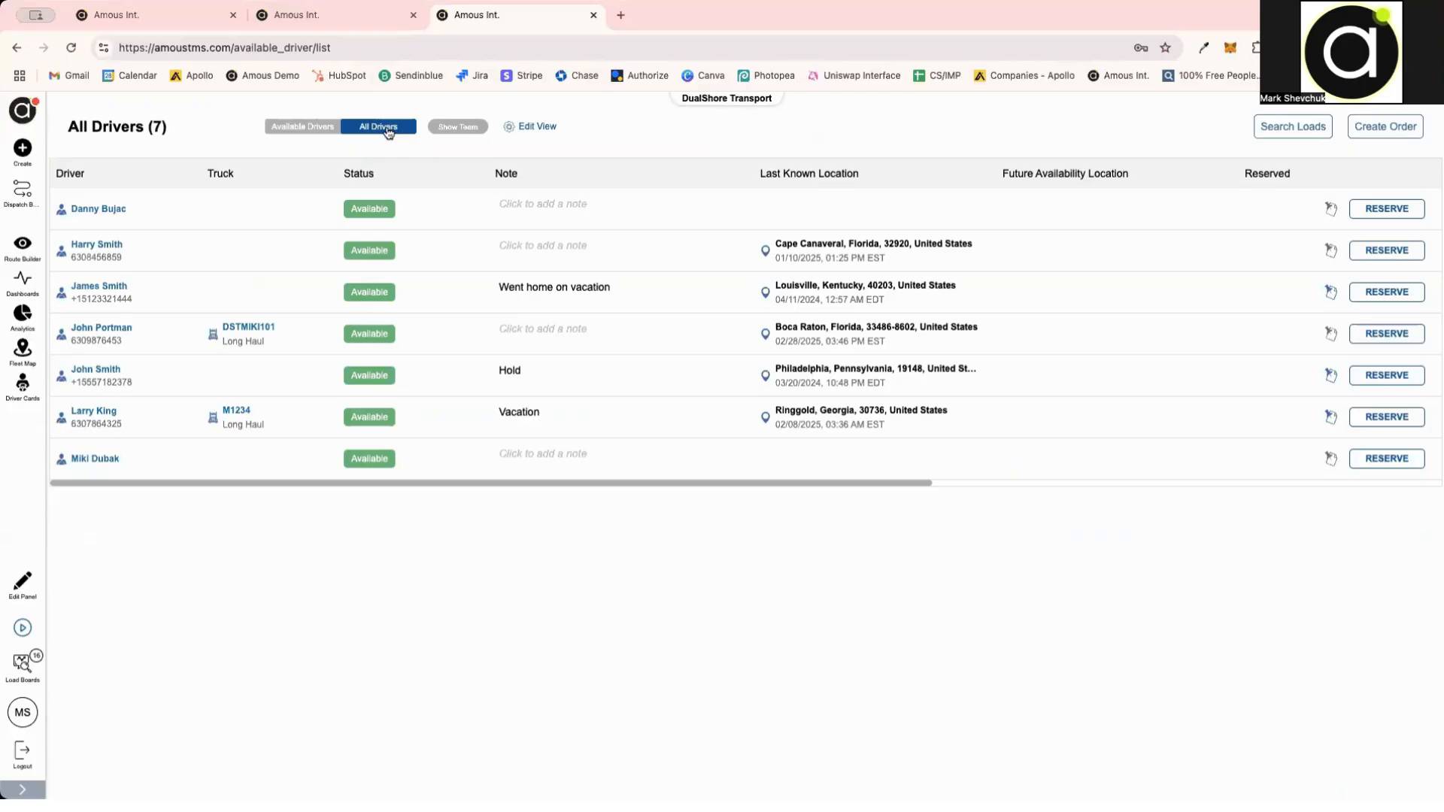
Step: Hide the Status, Note and Last Known Location columns in the drivers list and save the view
left_click(529, 128)
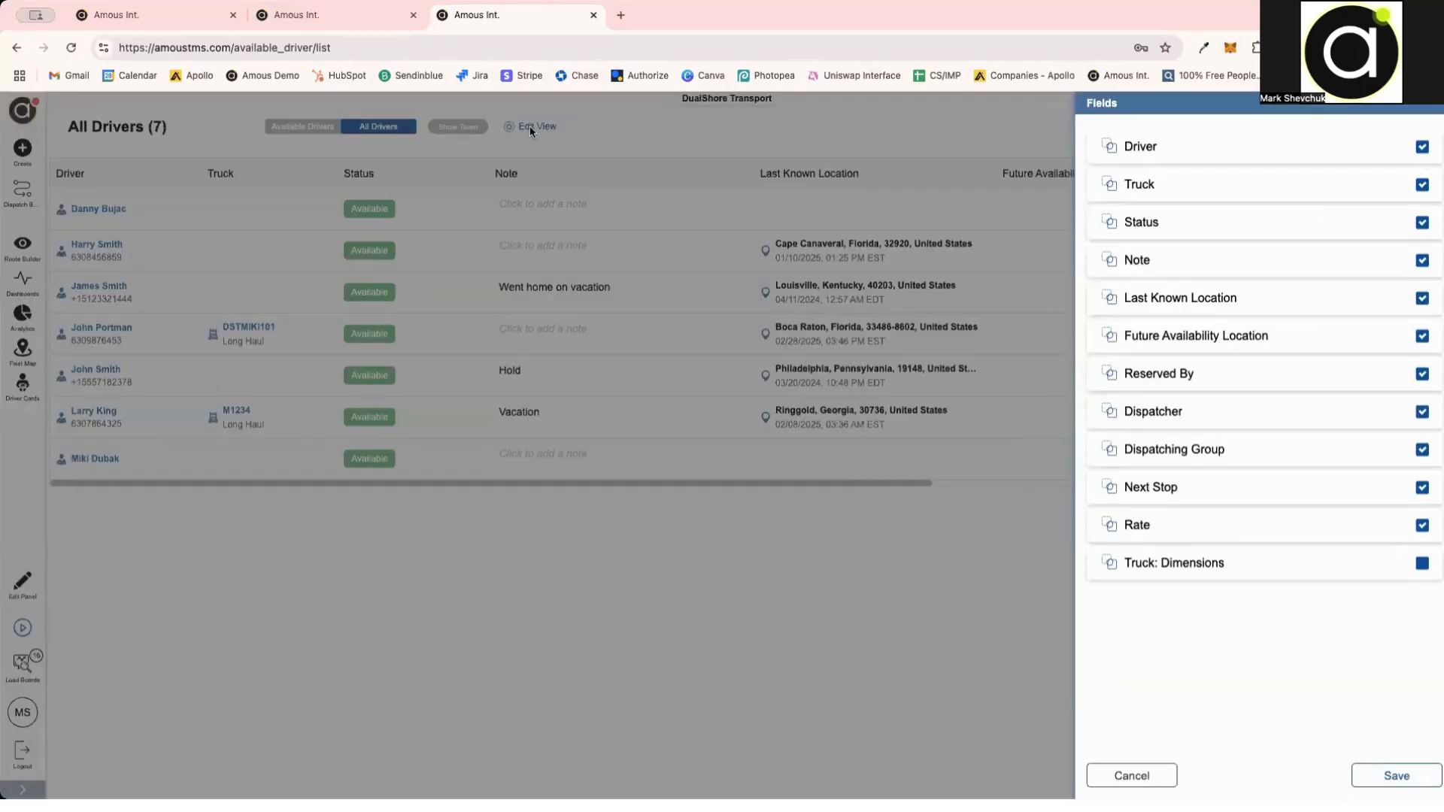
mouse_move(1108, 563)
left_mouse_down()
mouse_move(1106, 151)
mouse_move(1083, 516)
mouse_move(1098, 563)
left_mouse_up()
left_click(1420, 221)
left_click(1421, 260)
left_click(1421, 298)
left_click(1378, 771)
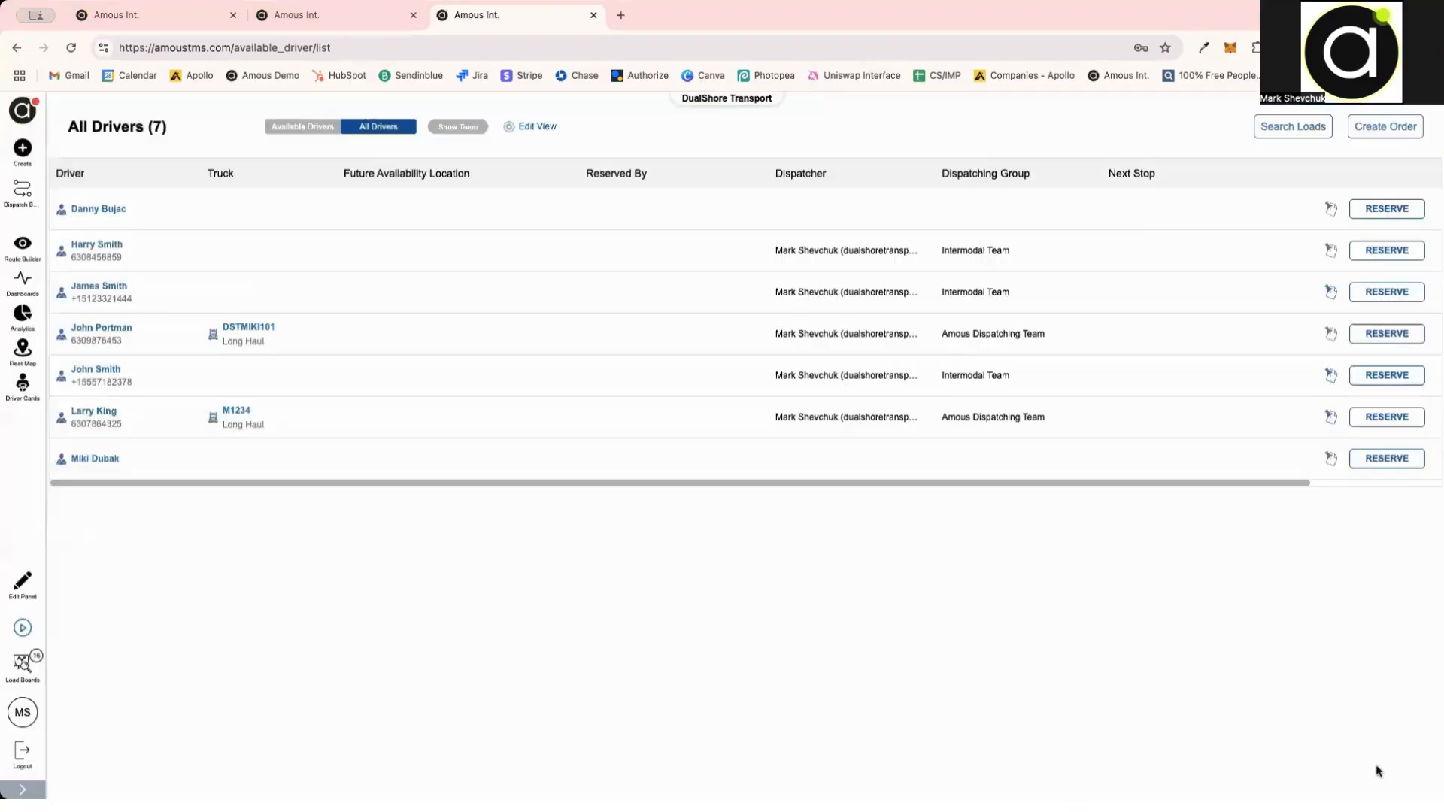
Step: Show the Truck: Dimensions, Status, Note and Last Known Location columns in the drivers list and save the view
left_click(516, 128)
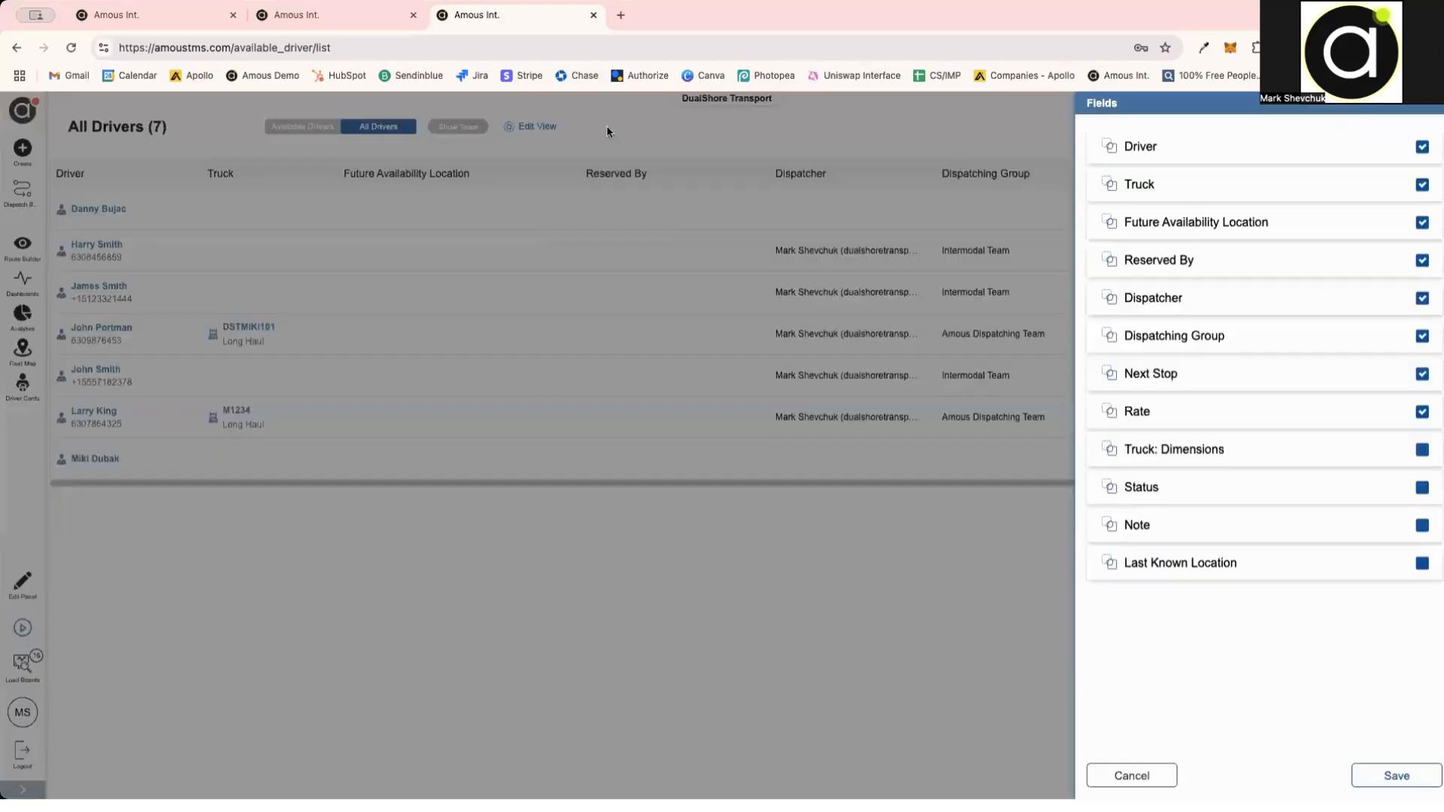
left_click(1421, 449)
left_click(1421, 487)
left_click(1421, 525)
left_click(1422, 563)
left_click(1376, 772)
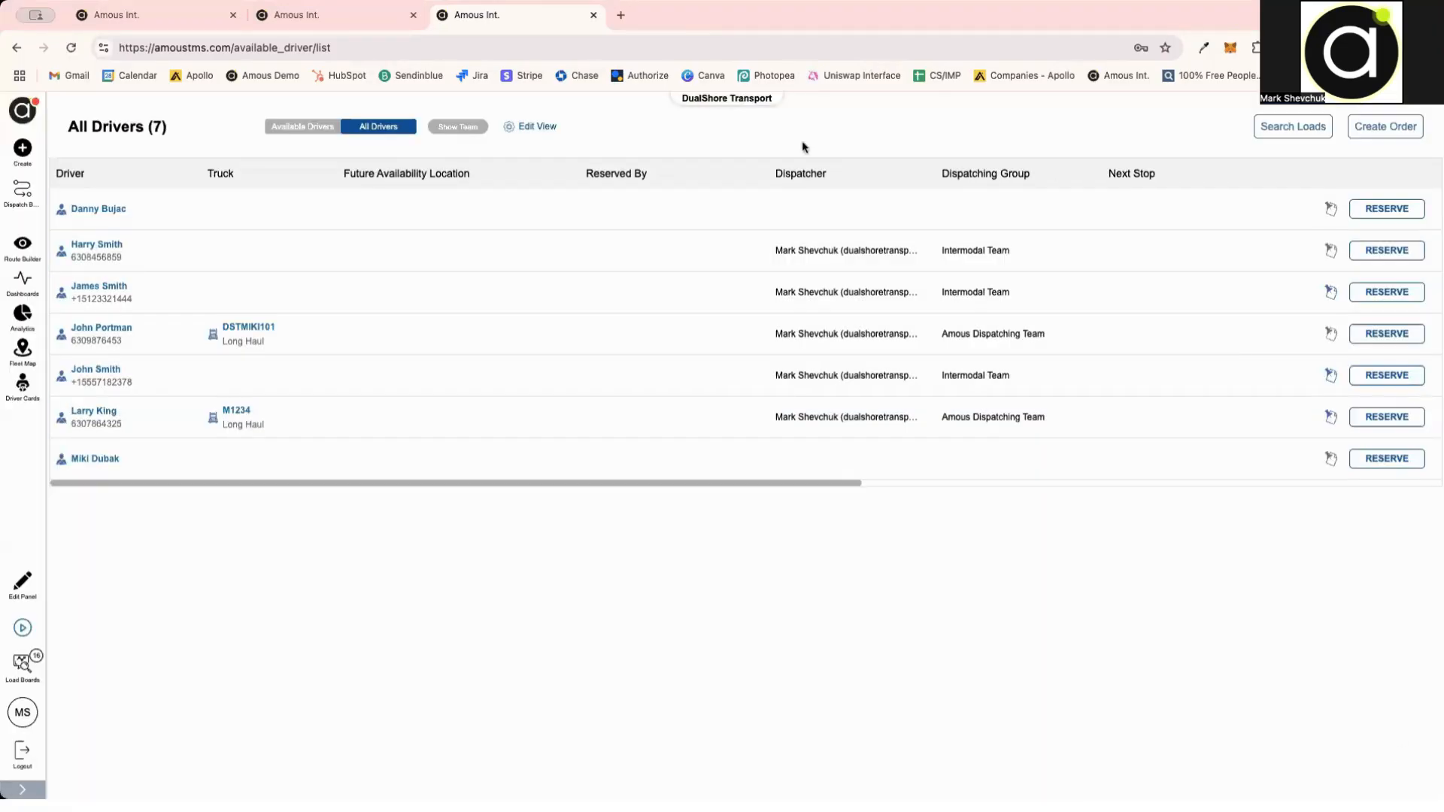
Step: Move the Status column directly after Truck in the drivers list and save the view
left_click(539, 124)
left_click_drag(1103, 500, 1095, 218)
left_click(1393, 776)
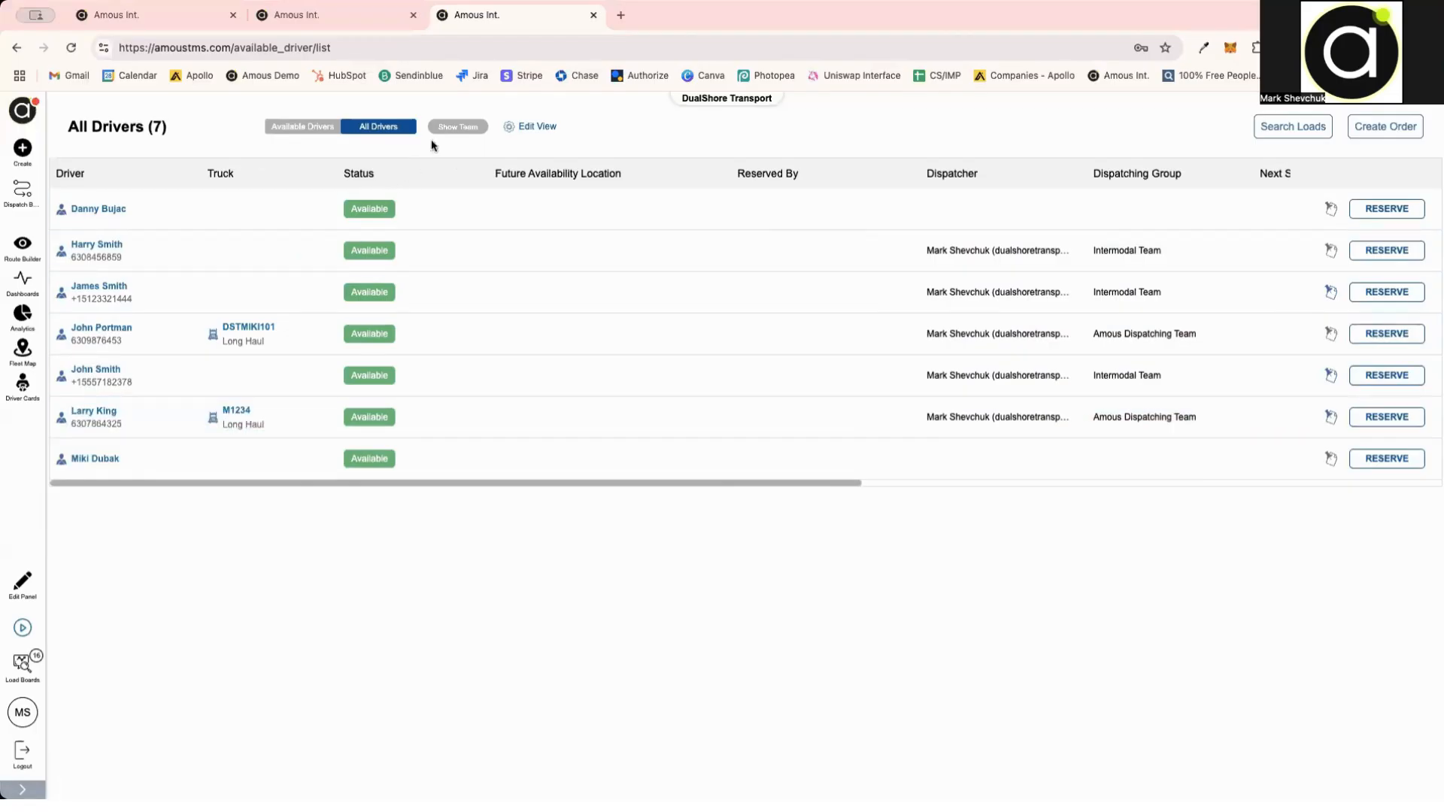
Step: Turn on the team display and examine the drivers list columns from Dispatcher through Last Known Location
left_click(455, 127)
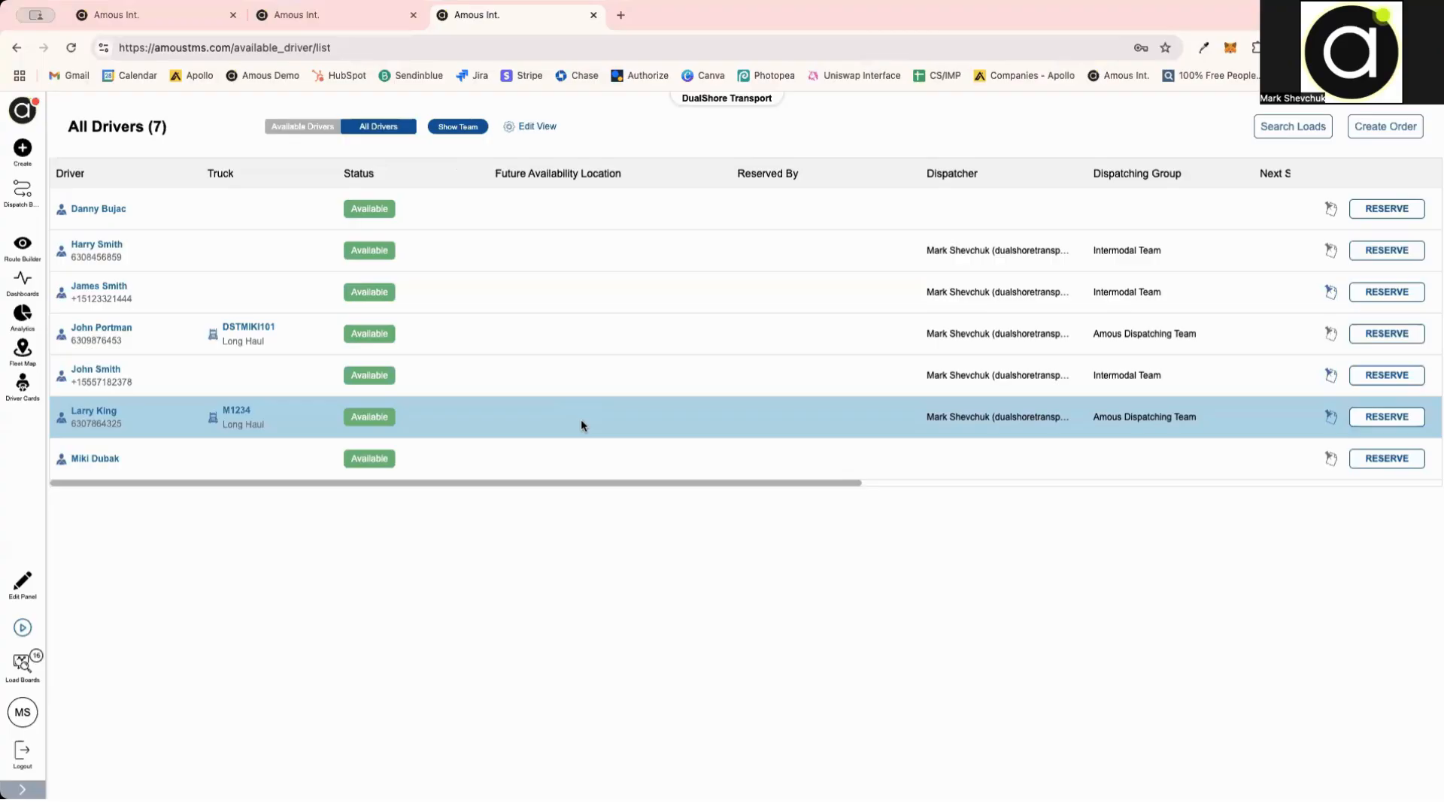
scroll(591, 389, "right", 2)
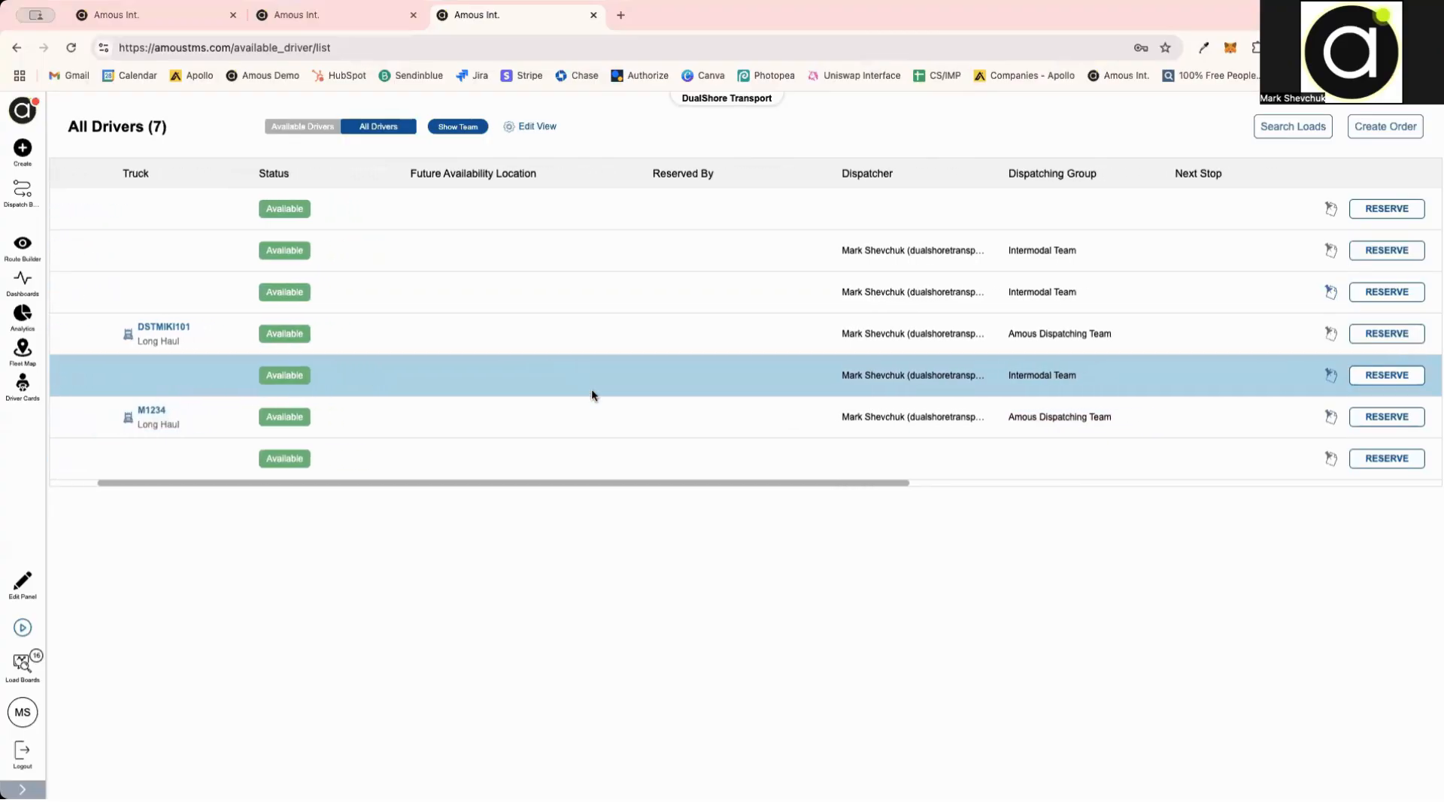
scroll(591, 393, "right", 4)
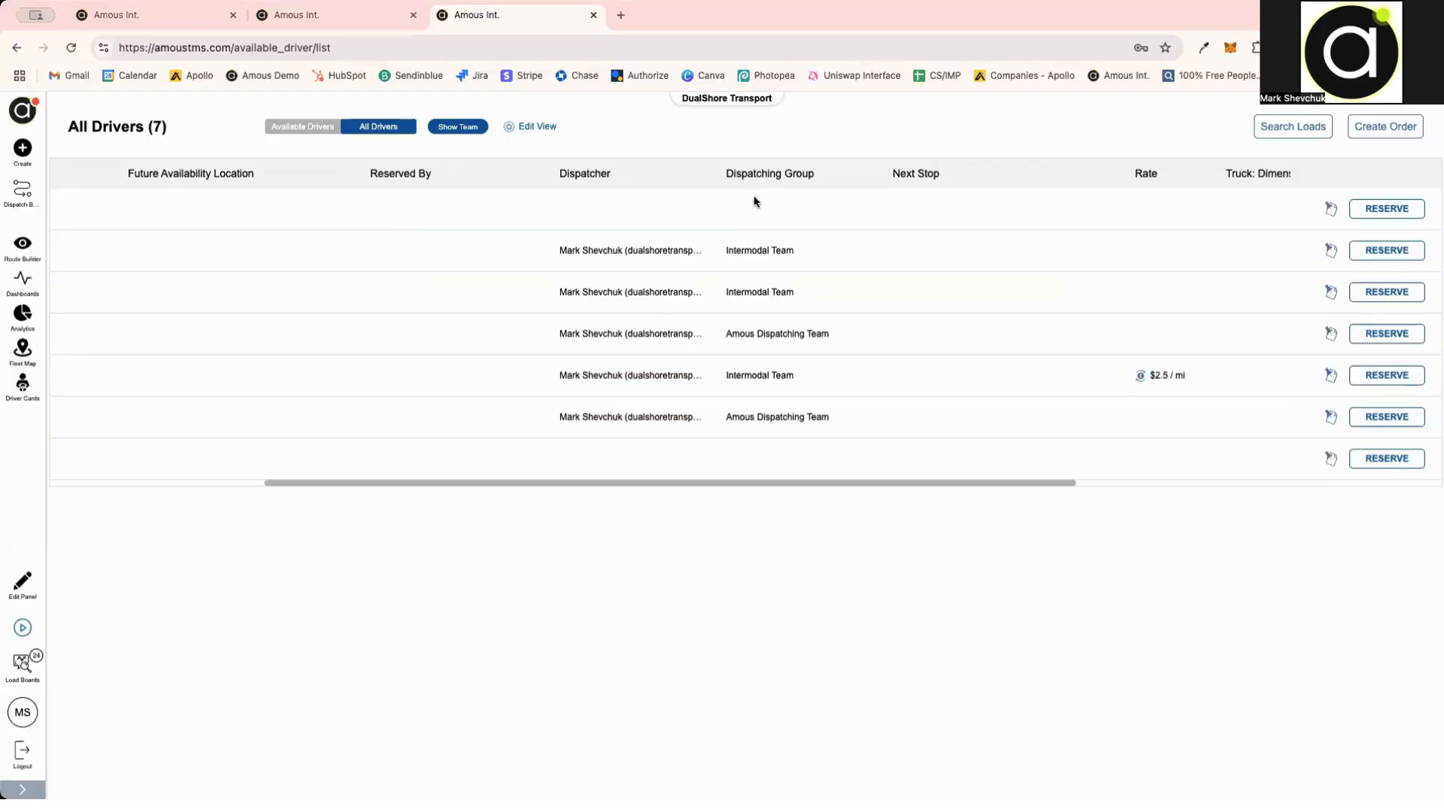
scroll(774, 425, "right", 3)
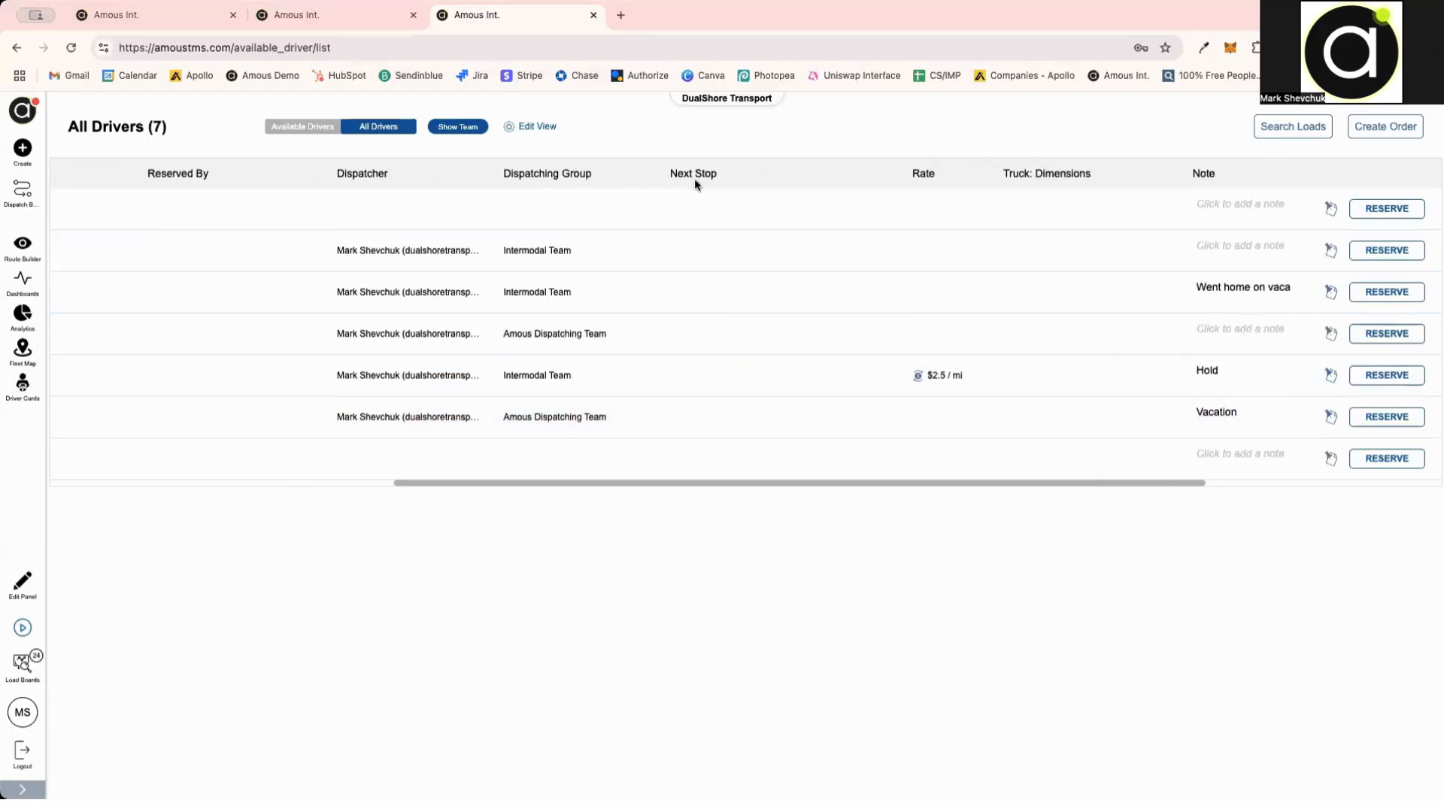
scroll(931, 384, "right", 1)
scroll(931, 379, "right", 1)
scroll(896, 428, "right", 1)
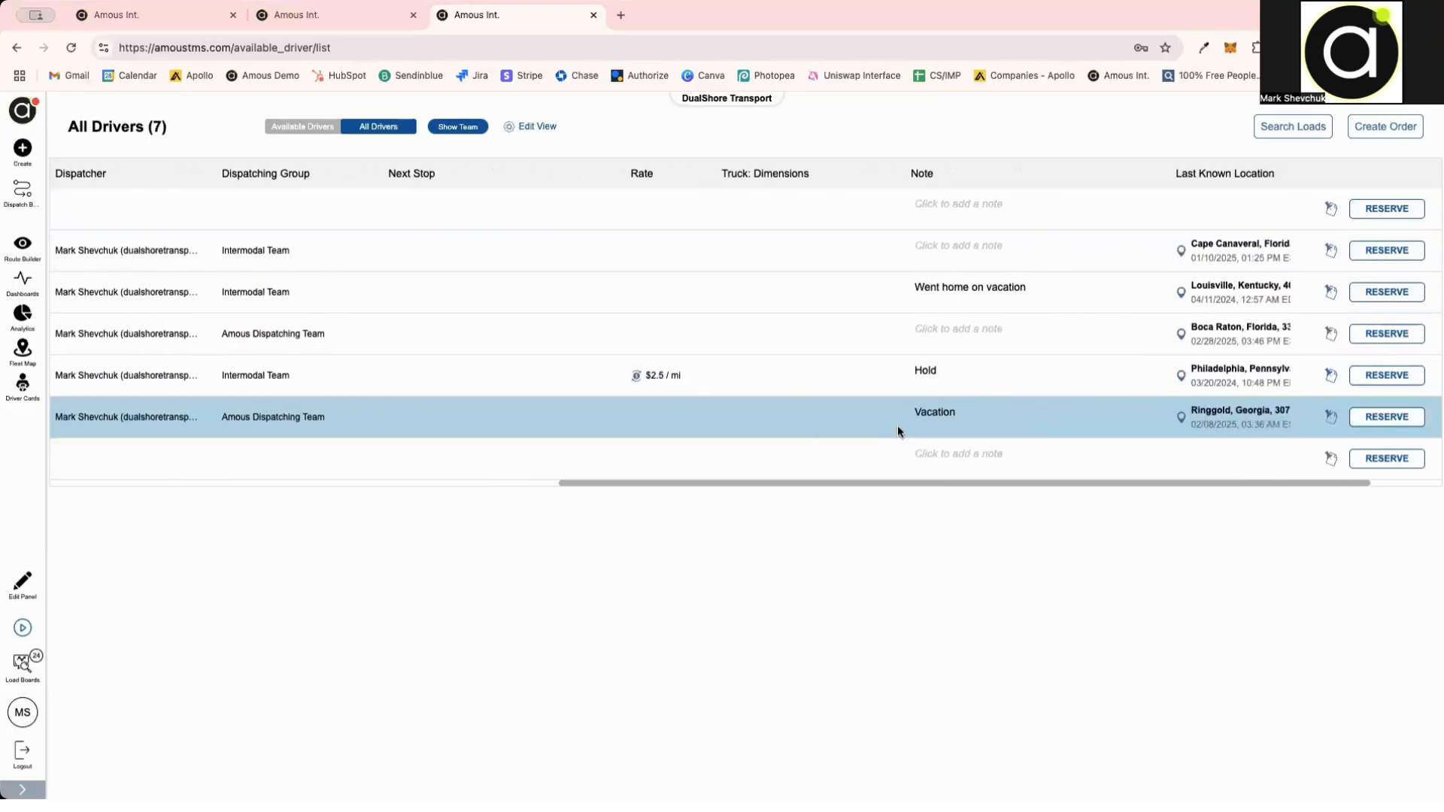
scroll(896, 428, "right", 2)
Step: Add the note "Sick" to the first driver, and view the note histories of that driver and the one who went home on vacation
left_click(848, 208)
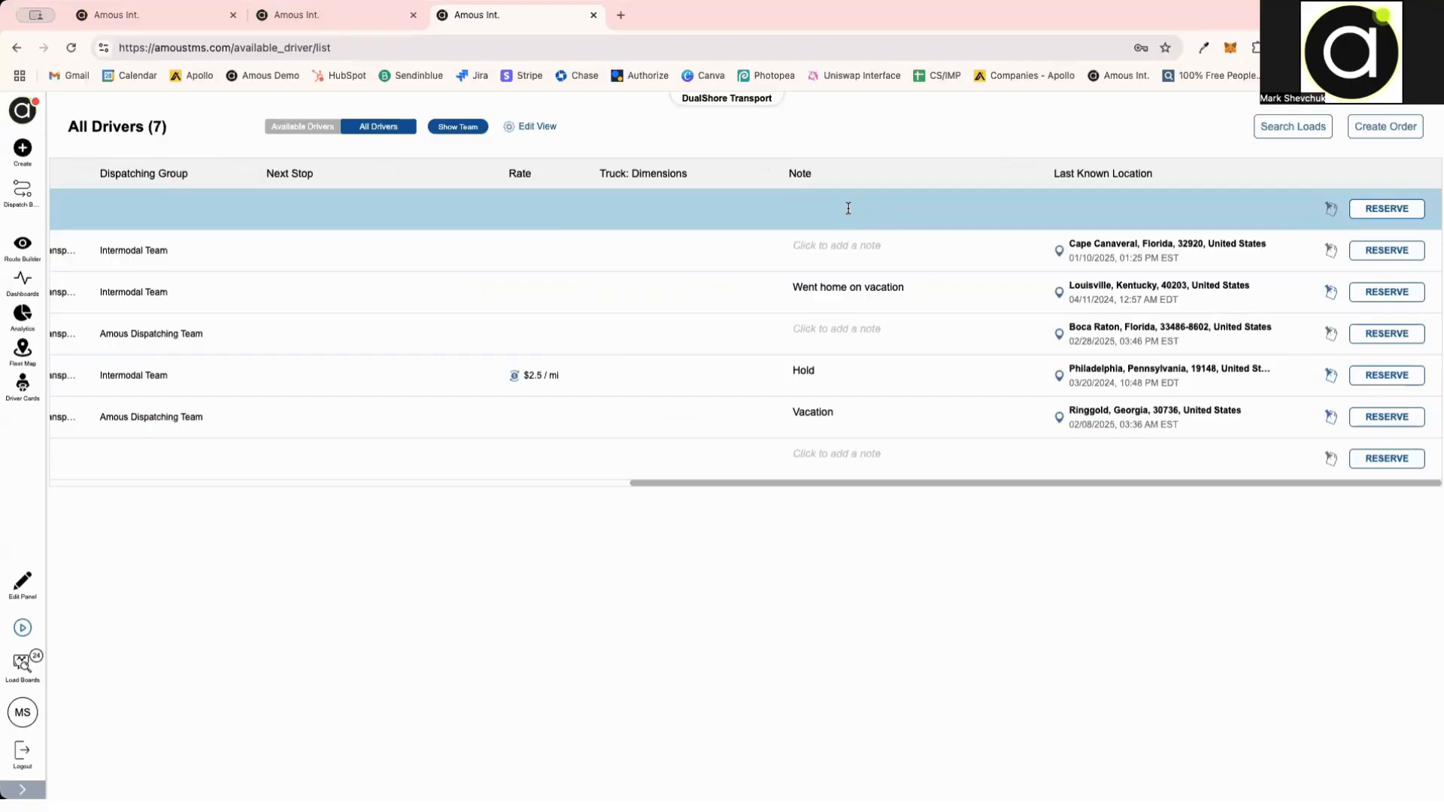
type("Sick")
key("Return")
left_click(1011, 572)
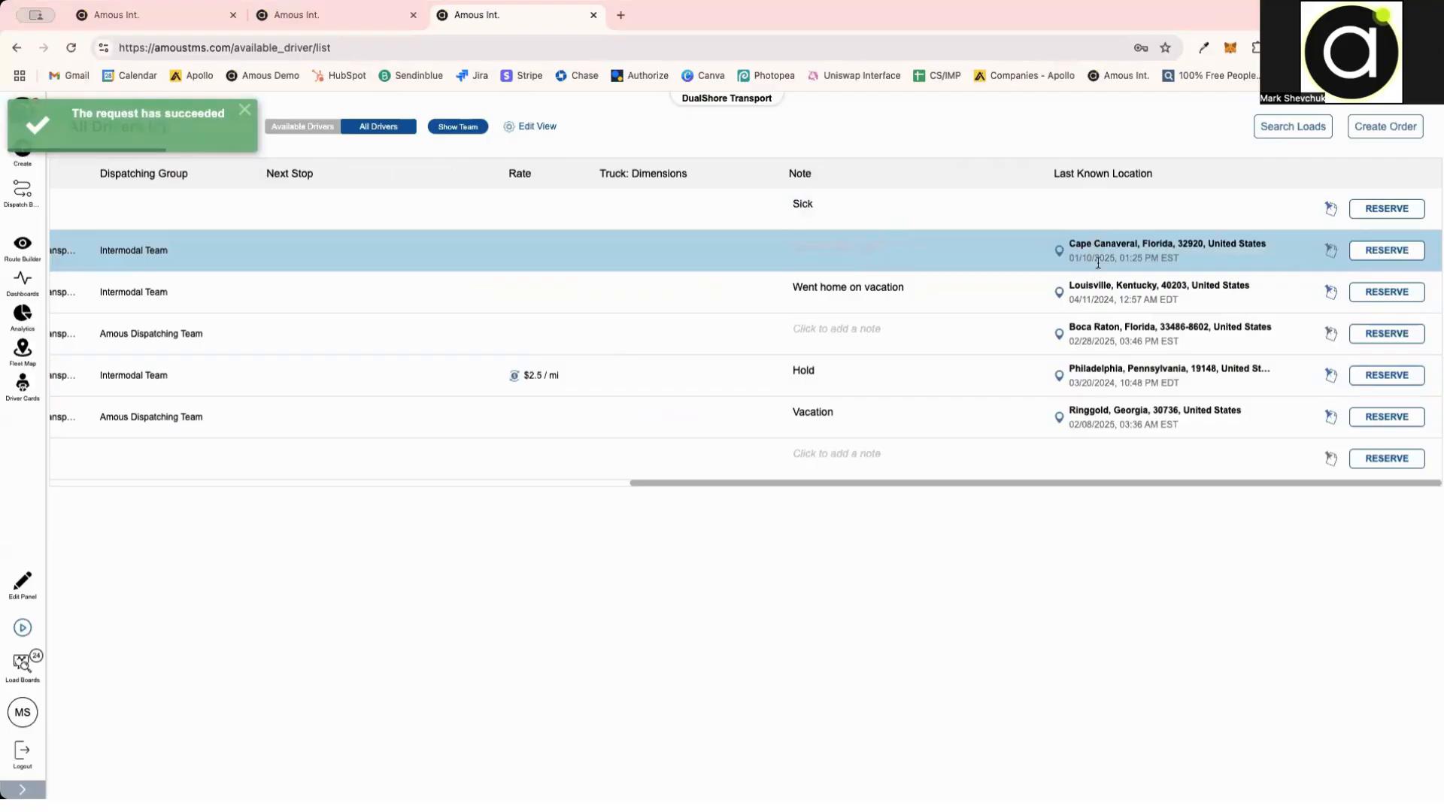
left_click(1330, 209)
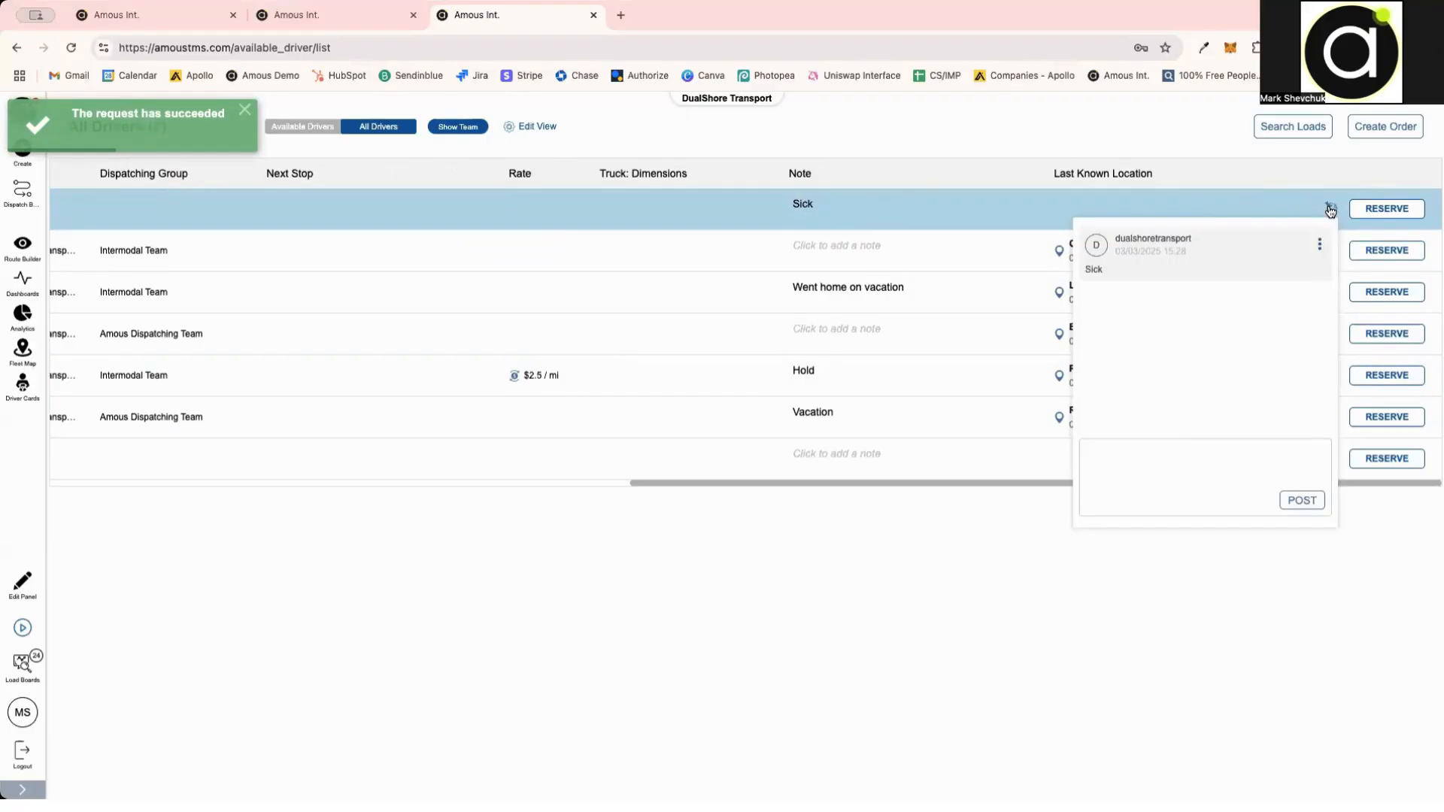
mouse_move(1332, 291)
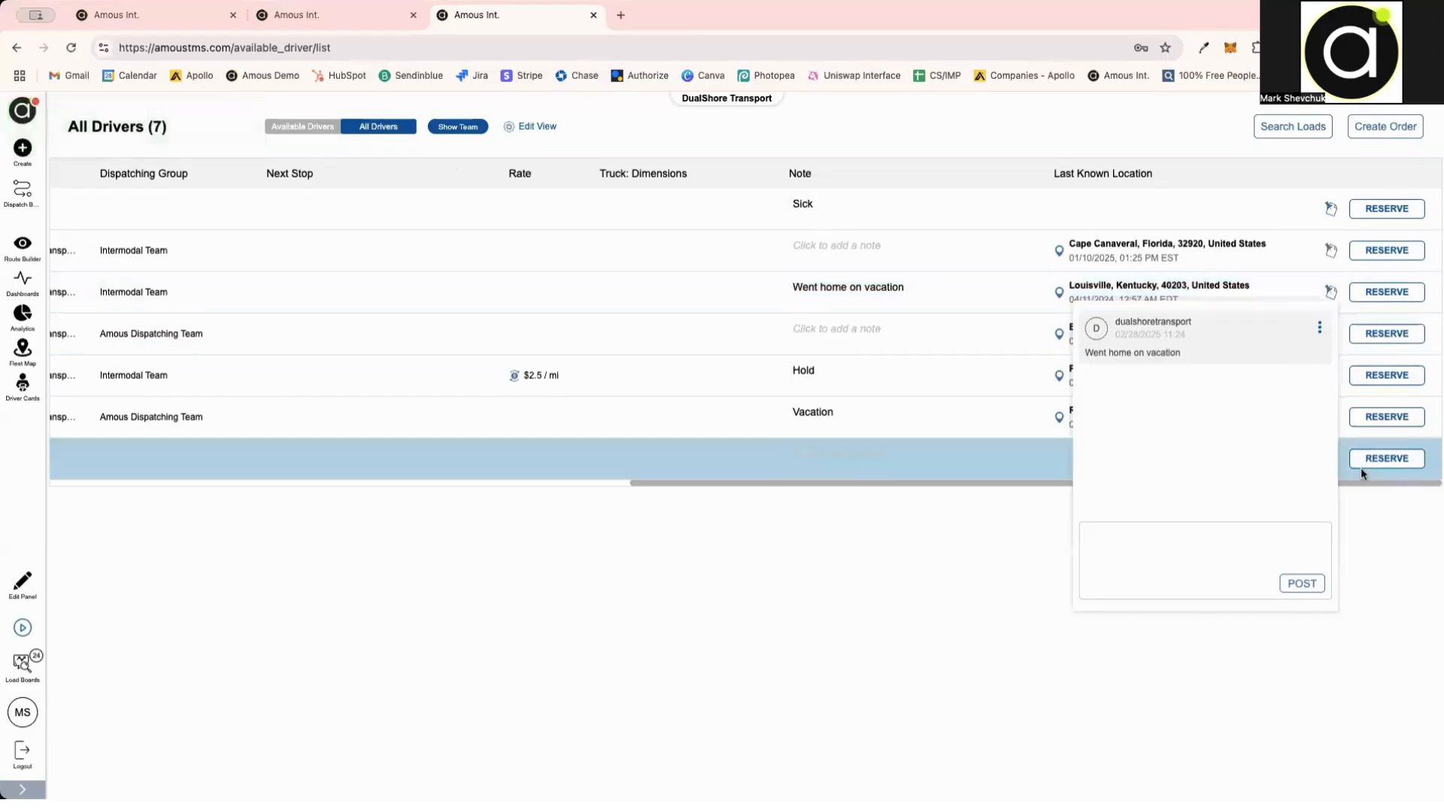
Step: Open a new order form from the drivers page
scroll(1064, 378, "left", 5)
scroll(1065, 378, "left", 5)
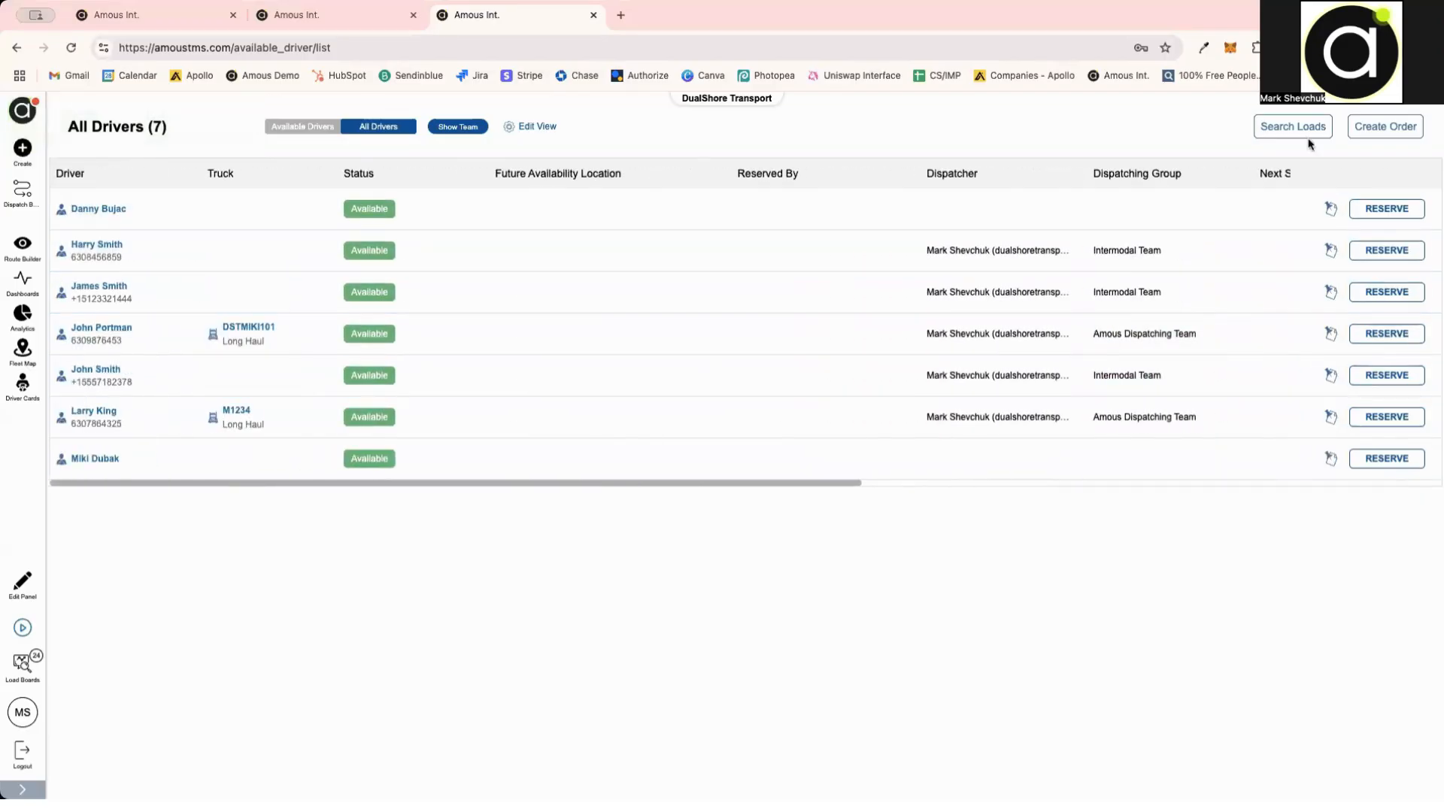
left_click(1362, 127)
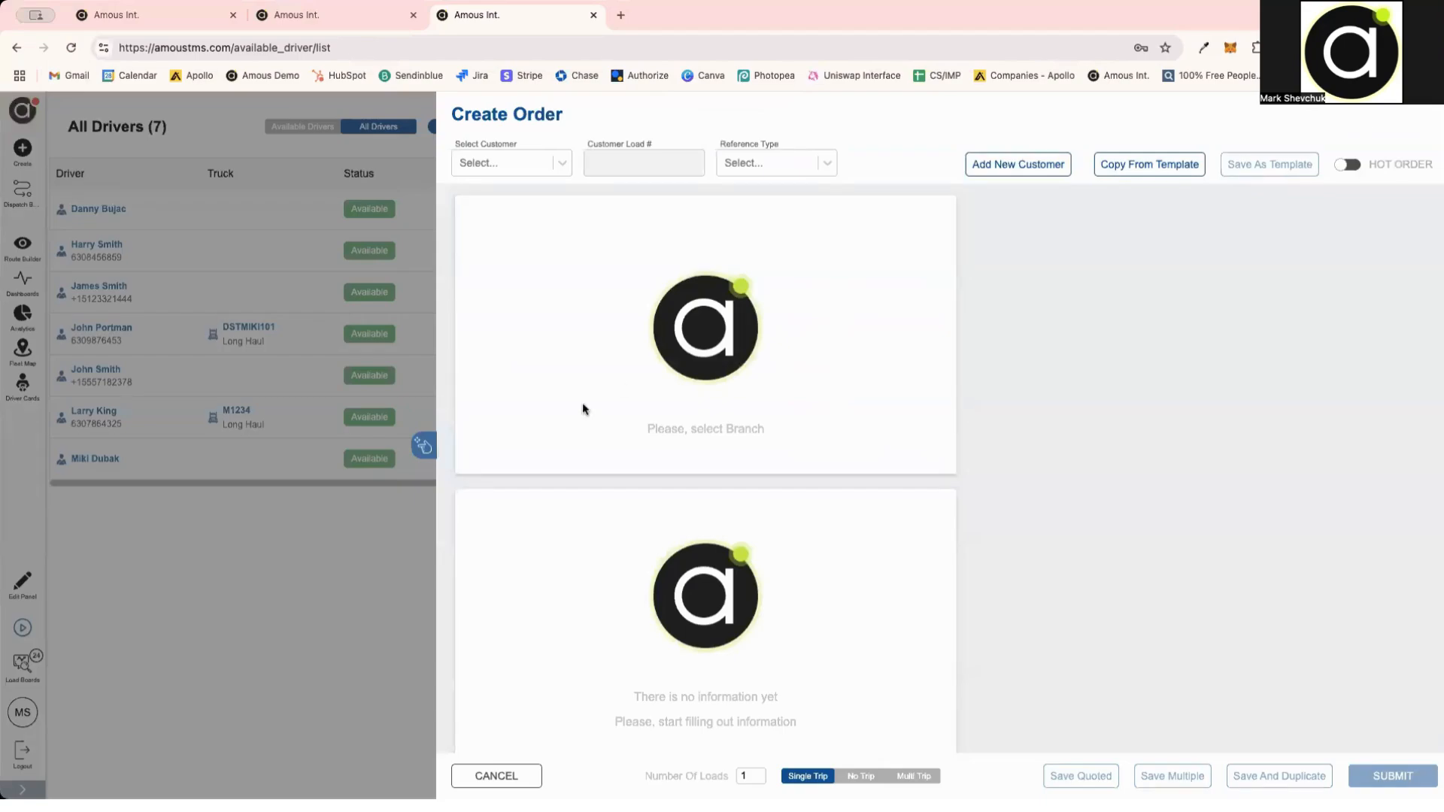
Step: Discard the blank order form and set the unassigned loads search to 7 days with a date range starting 11/01/2024
left_click(535, 774)
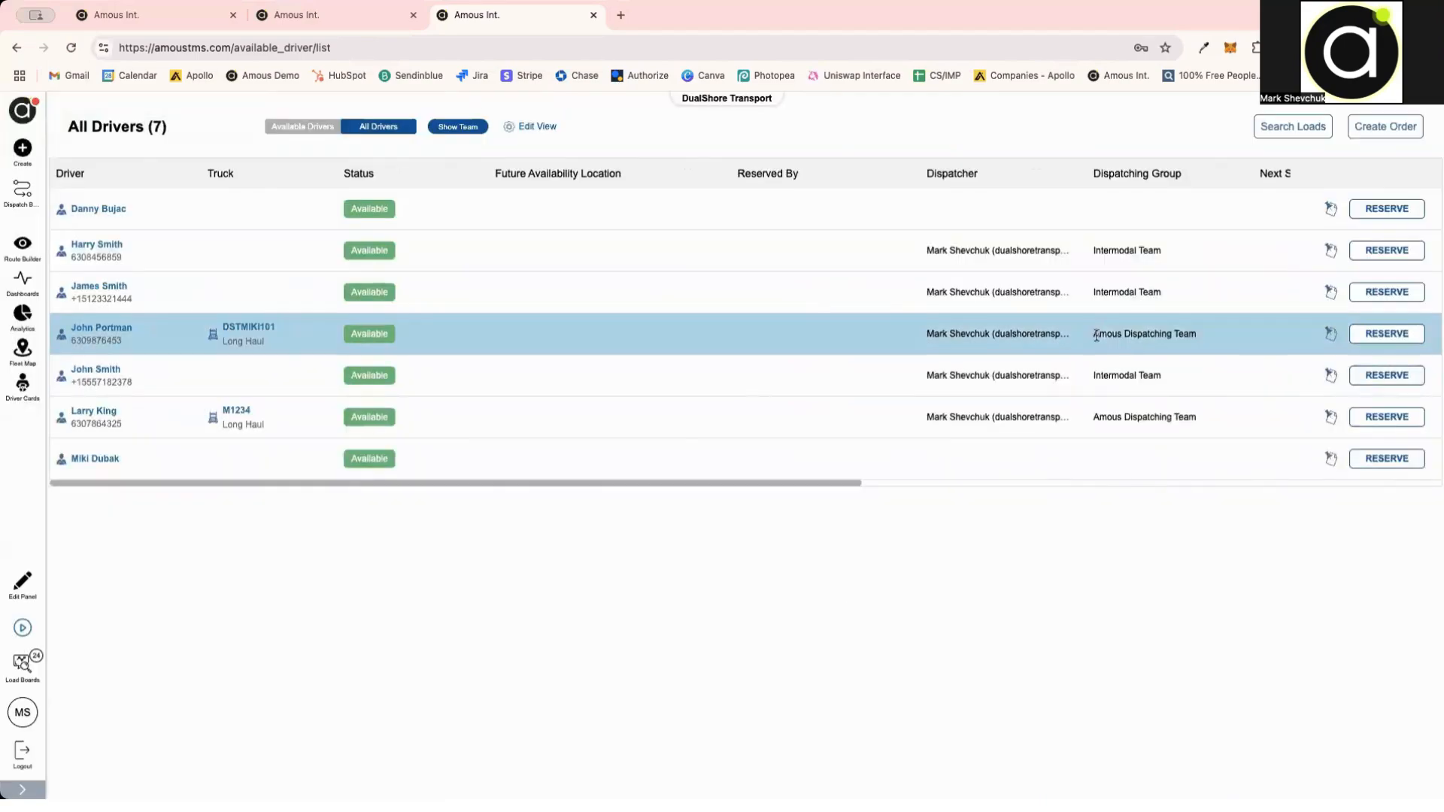
left_click(1288, 123)
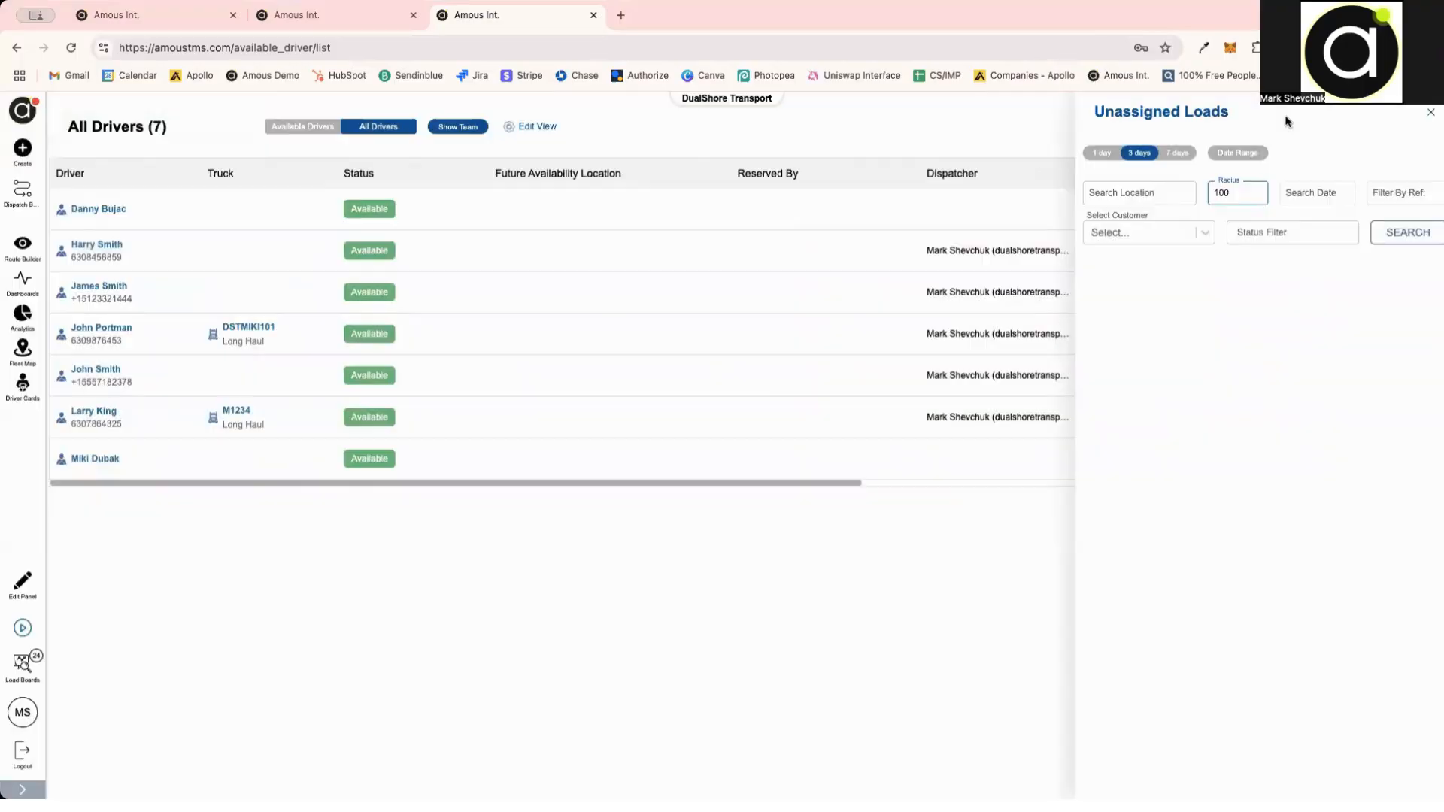
left_click(1179, 154)
left_click(1237, 153)
left_click(1301, 155)
left_click(1283, 188)
left_click(1283, 189)
left_click(1284, 189)
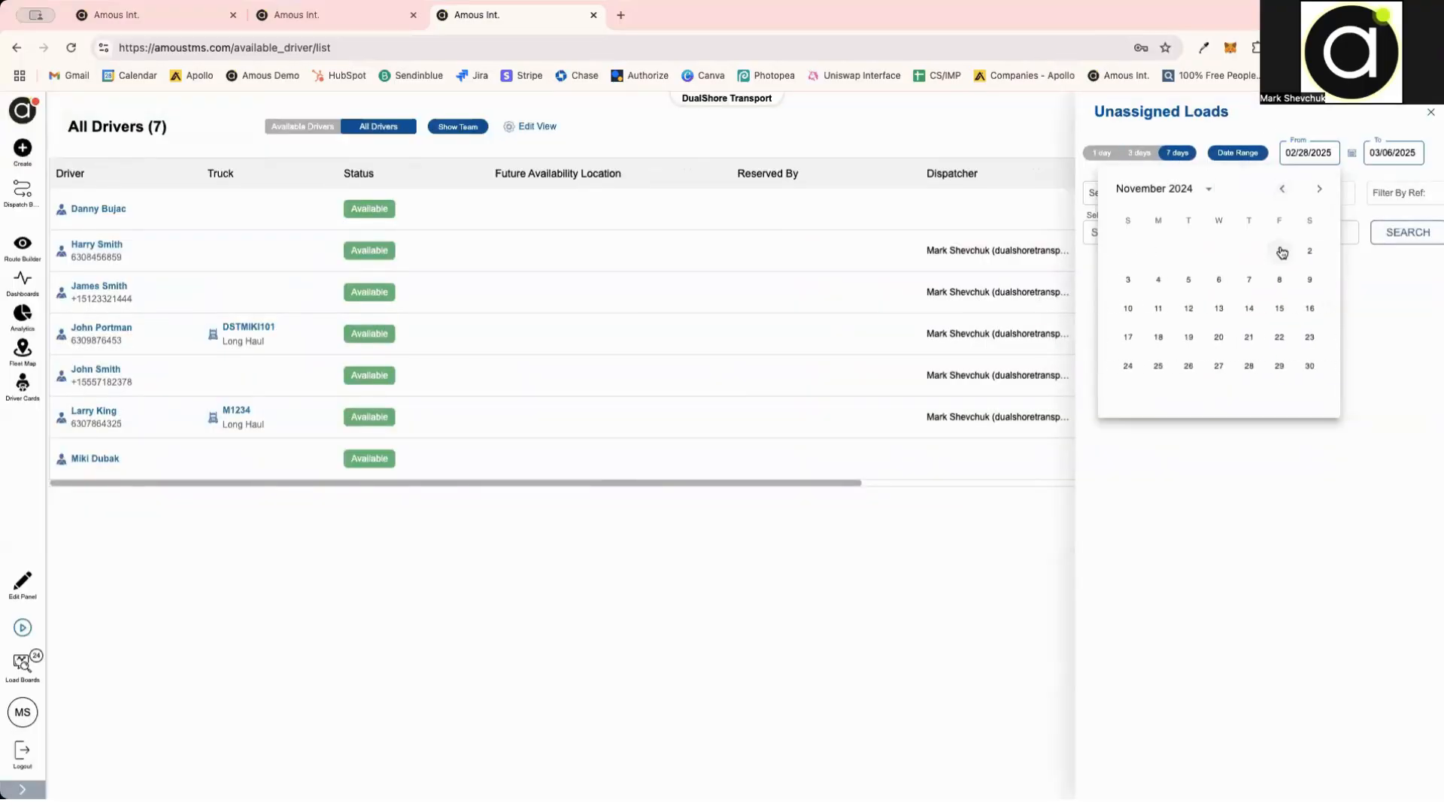
left_click(1276, 251)
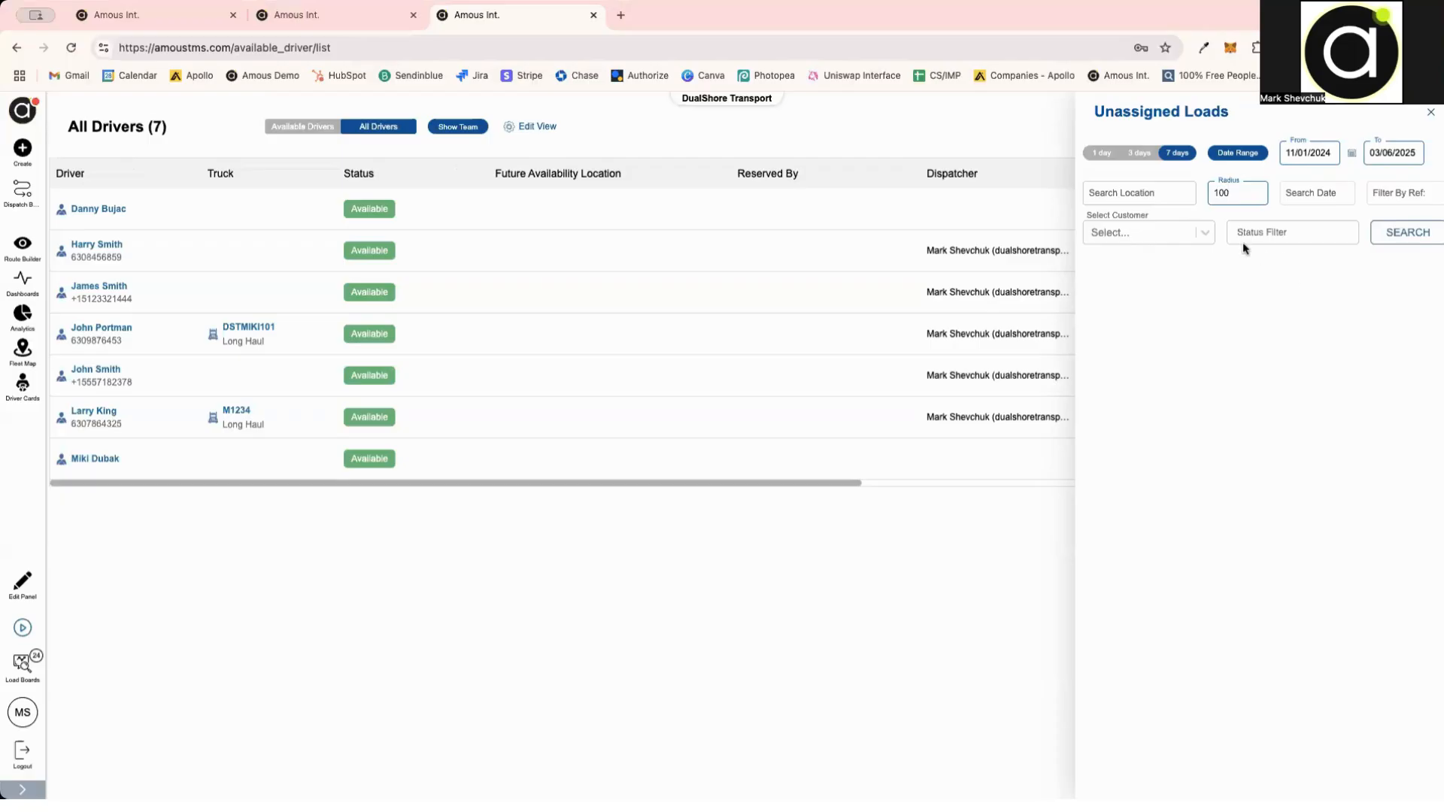
left_click(1171, 192)
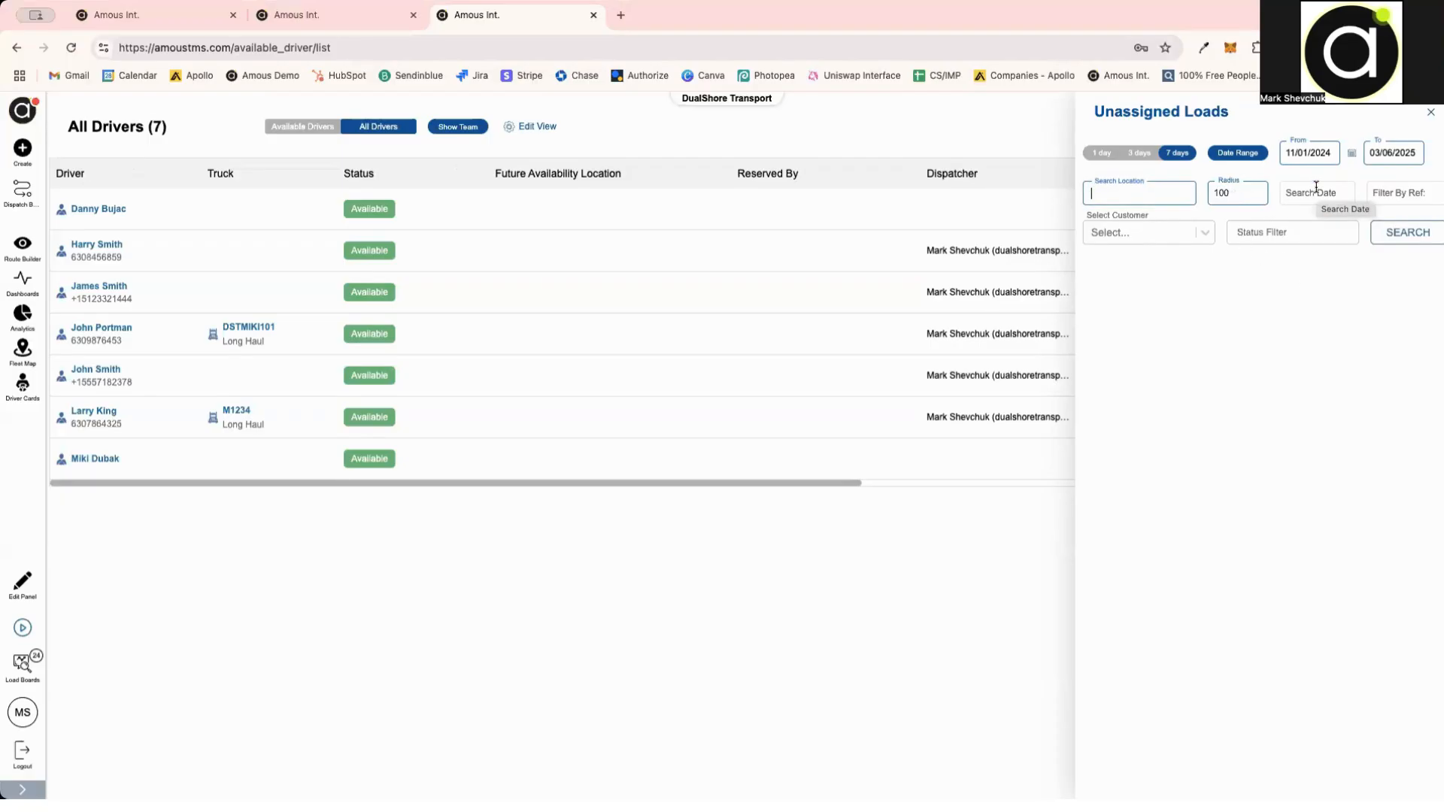
left_click(1430, 112)
Step: Start a new order for customer Coca-Cola and fill it in from the Coca-Cola Template
left_click(1374, 128)
left_click(507, 155)
scroll(498, 217, "down", 5)
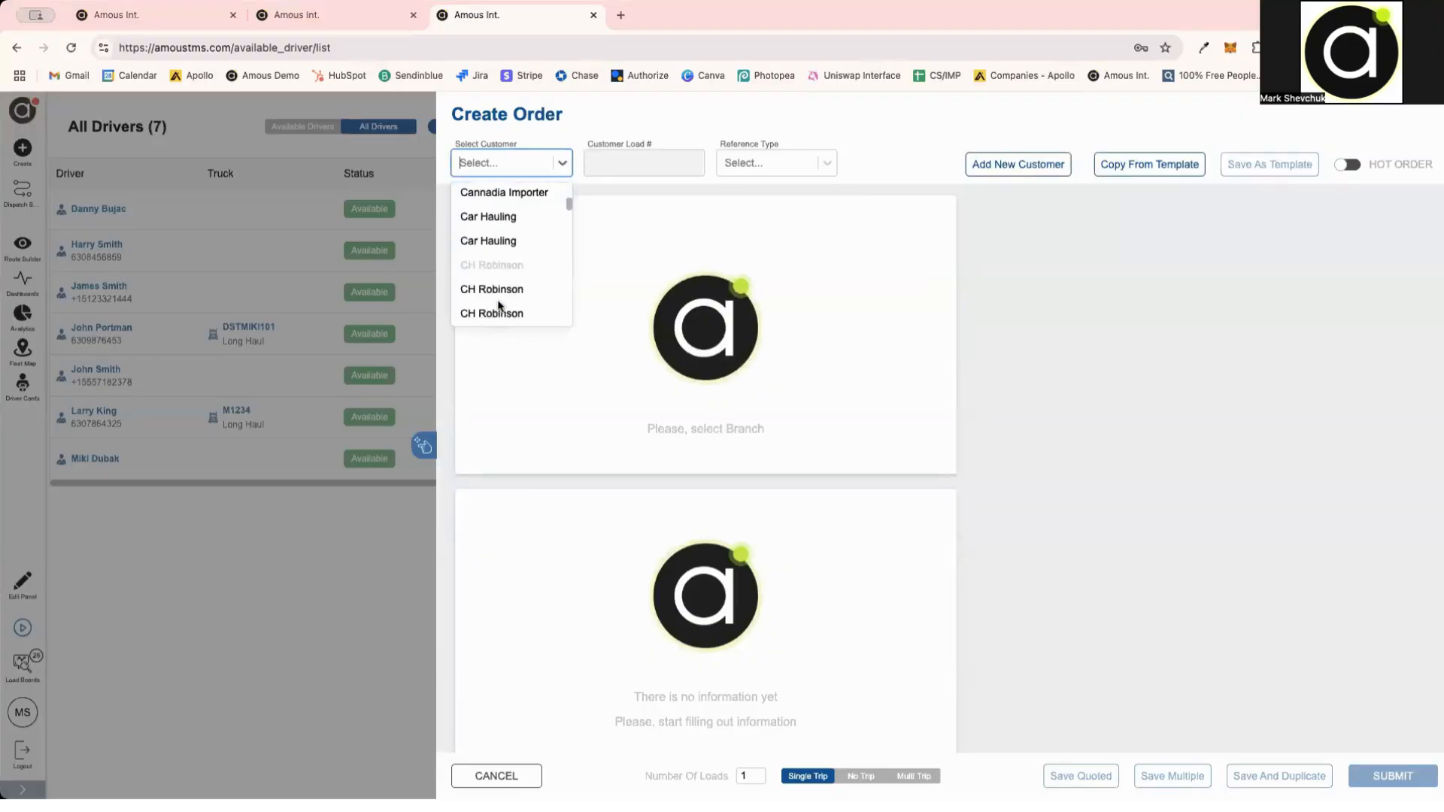
scroll(498, 300, "down", 1)
left_click(500, 295)
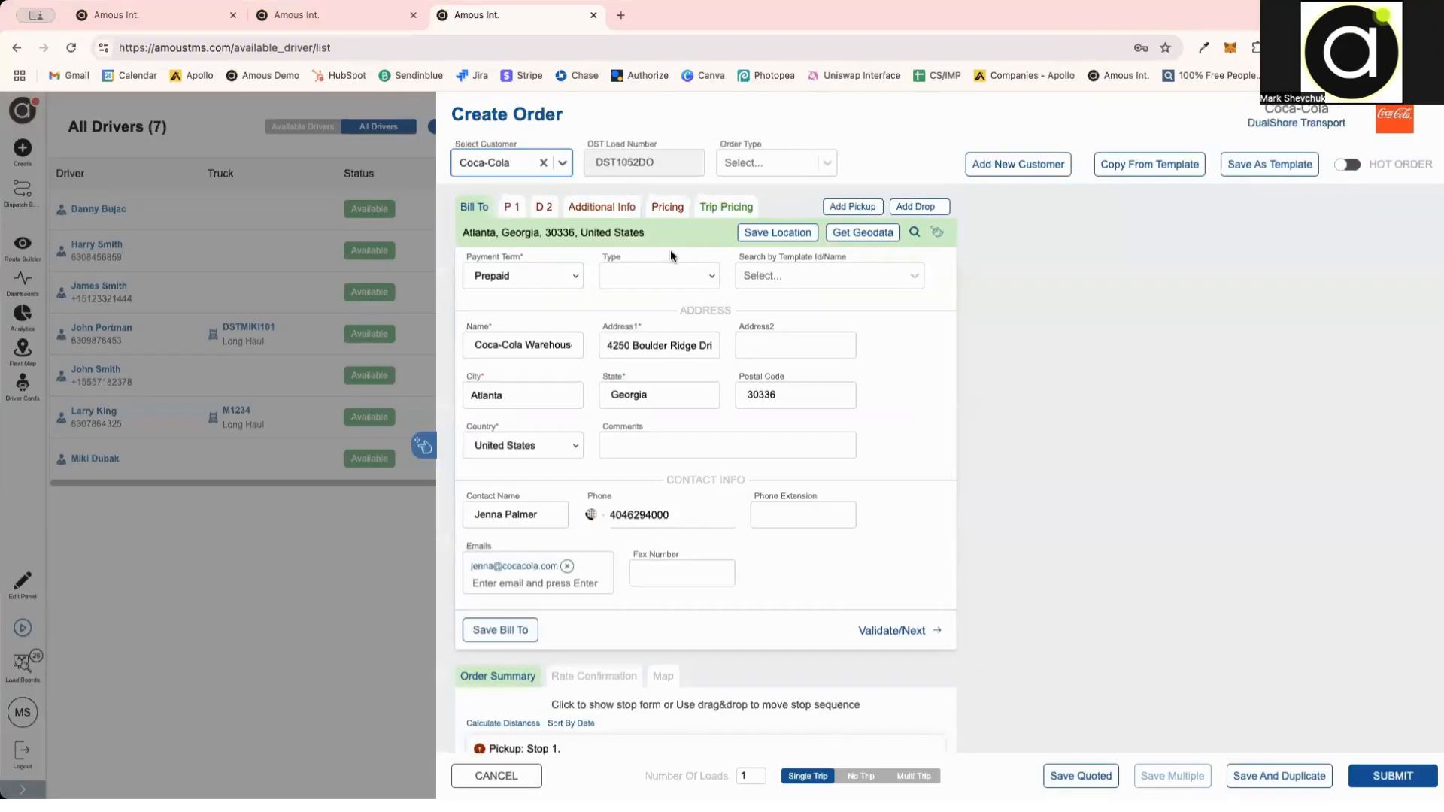
left_click(1086, 260)
left_click(1150, 164)
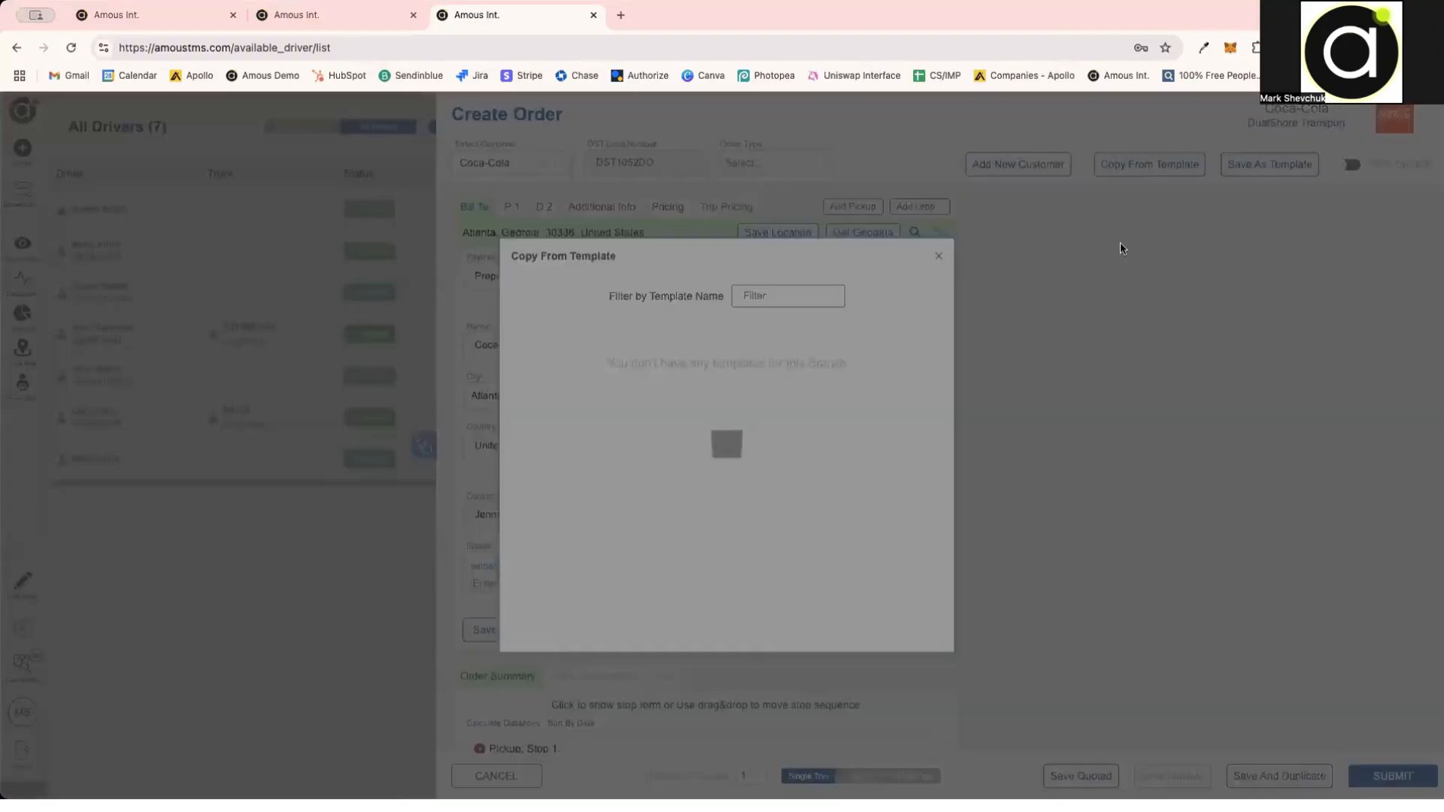
scroll(580, 460, "down", 2)
left_click(580, 455)
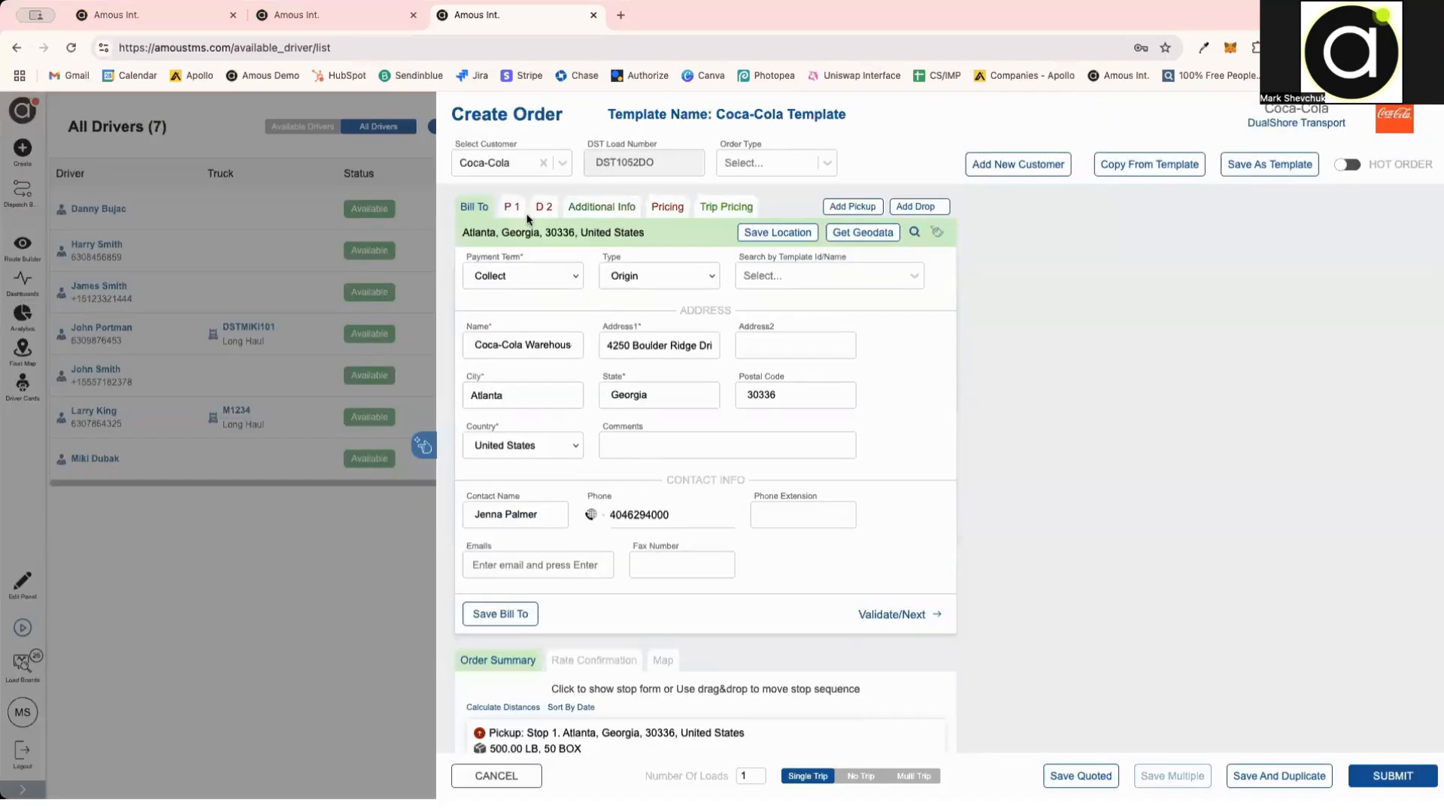
Step: Set the order's pickup window date to 03/03/2025 and its drop window to 03/06/2025 at 10:00
left_click(513, 208)
left_click(668, 565)
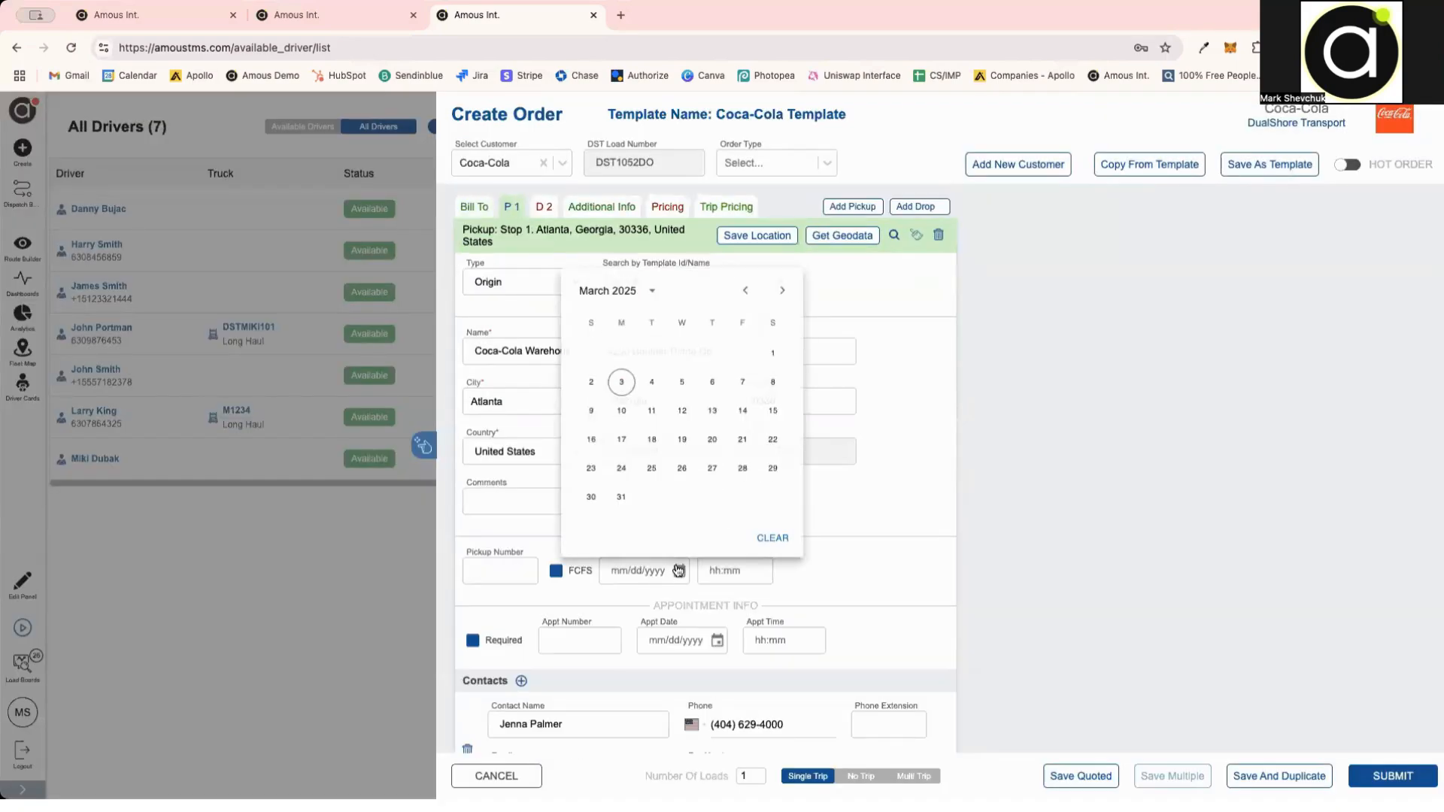
left_click(629, 384)
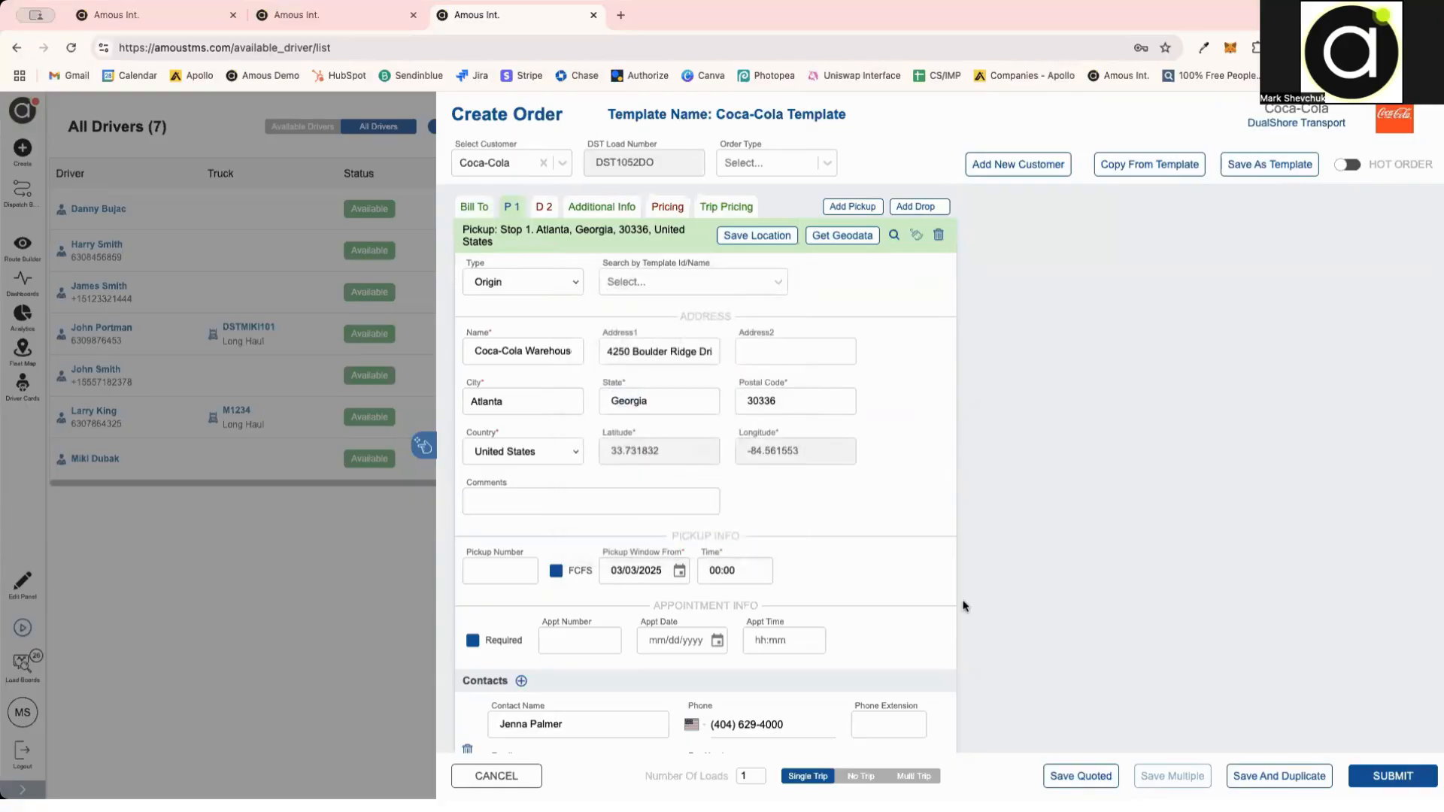
left_click(556, 206)
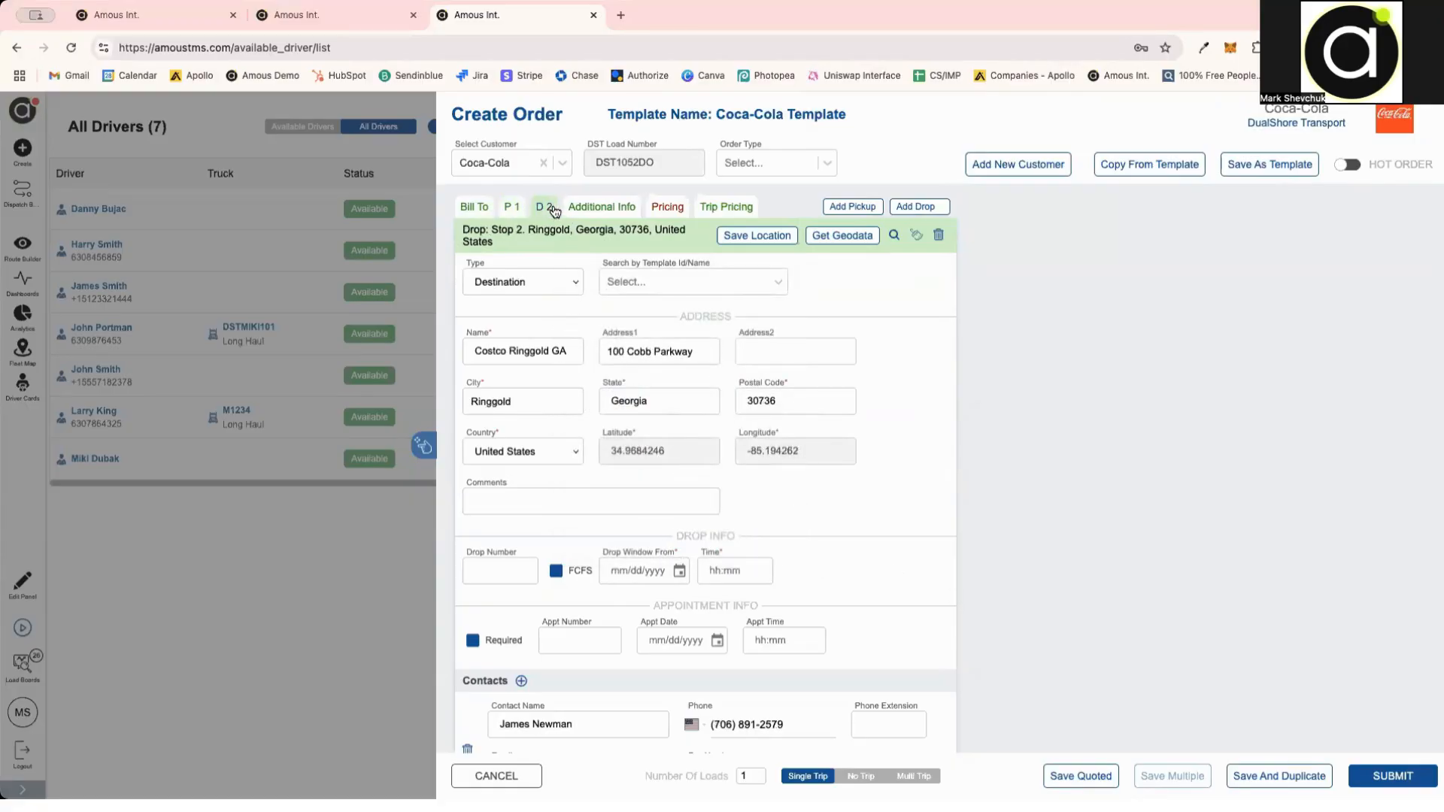
left_click(679, 570)
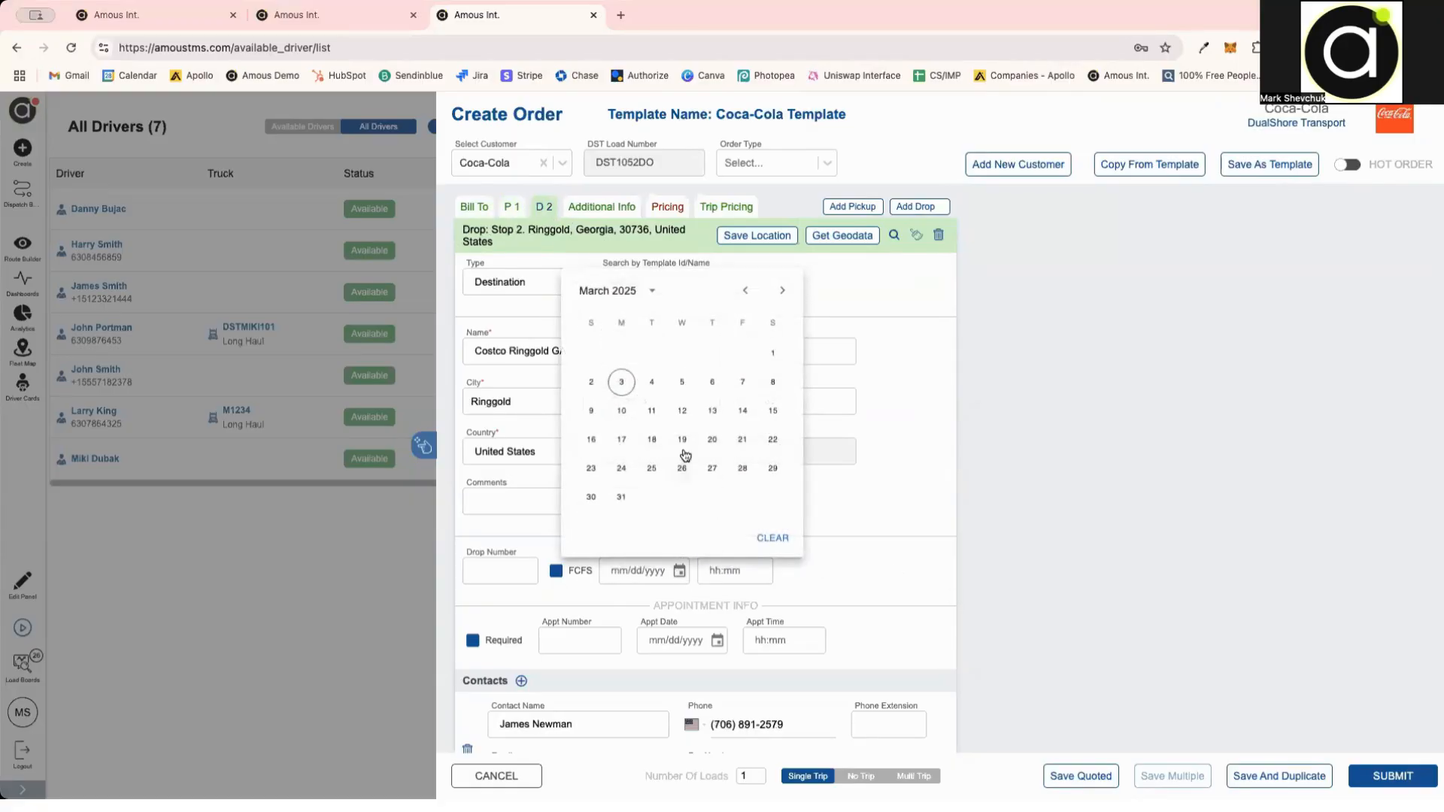
left_click(711, 382)
left_click(762, 568)
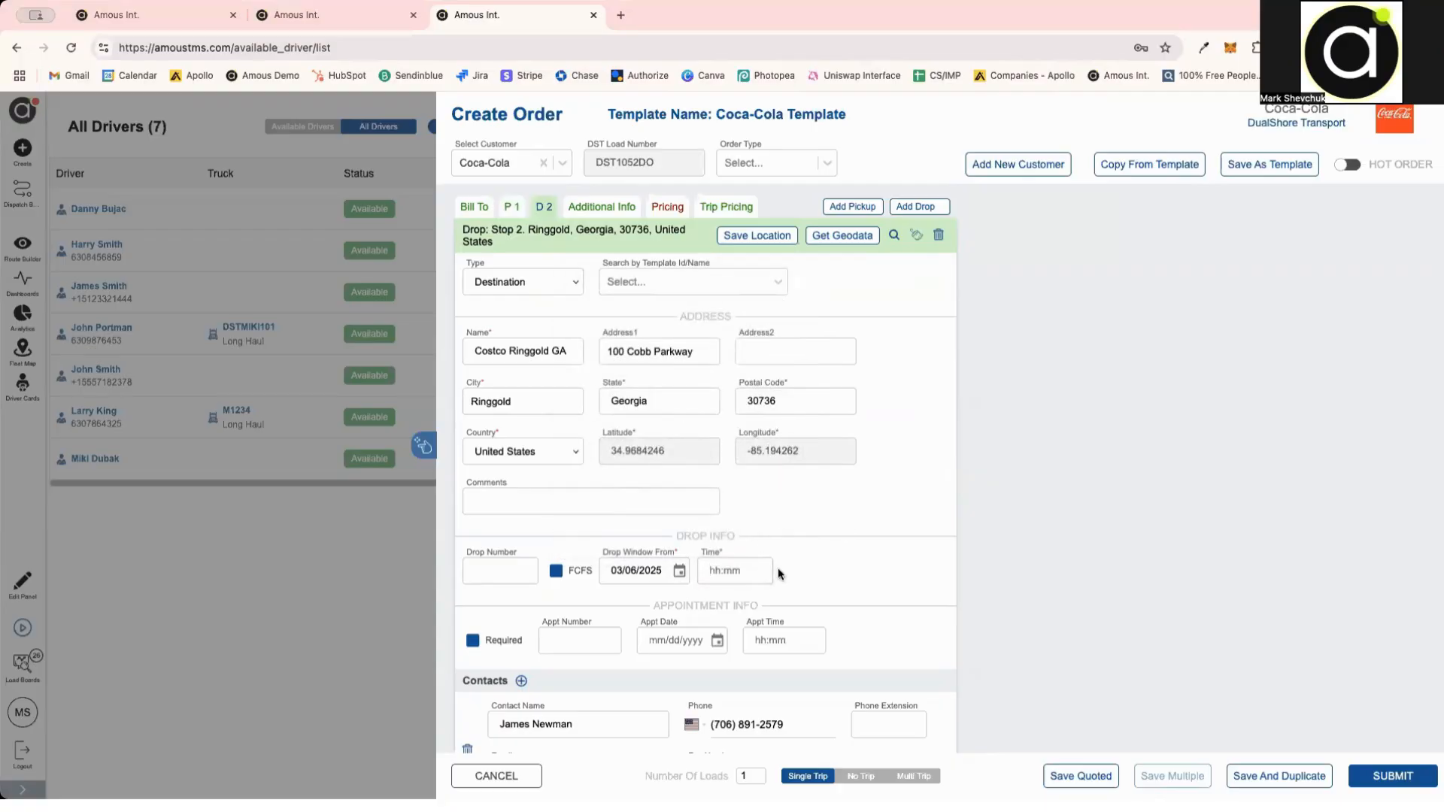
type("10:00")
Step: Review the customer pricing and add a driver rate to the trip for the primary driver of truck DSTMIKI101
left_click(603, 208)
left_click(666, 208)
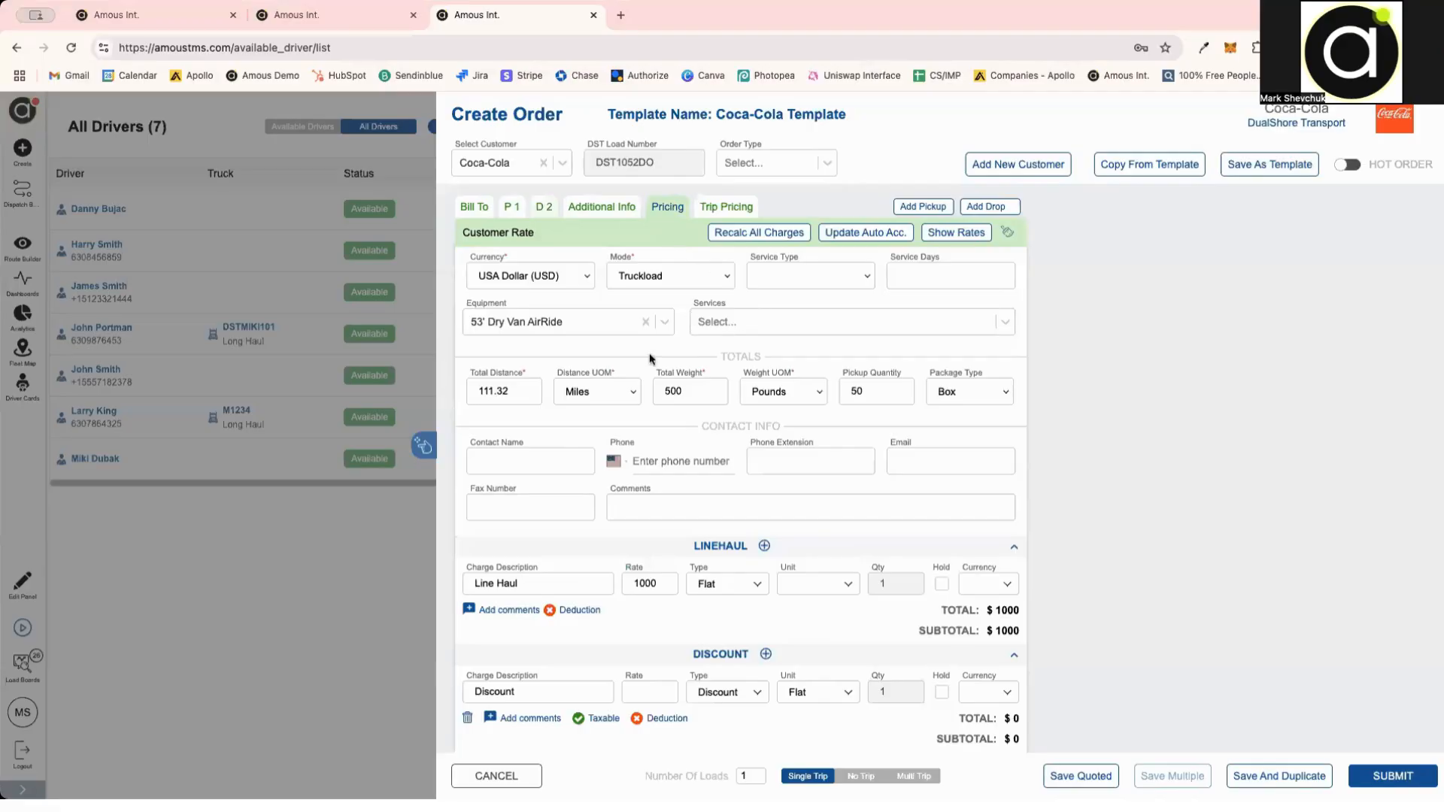
left_click(725, 206)
left_click(530, 286)
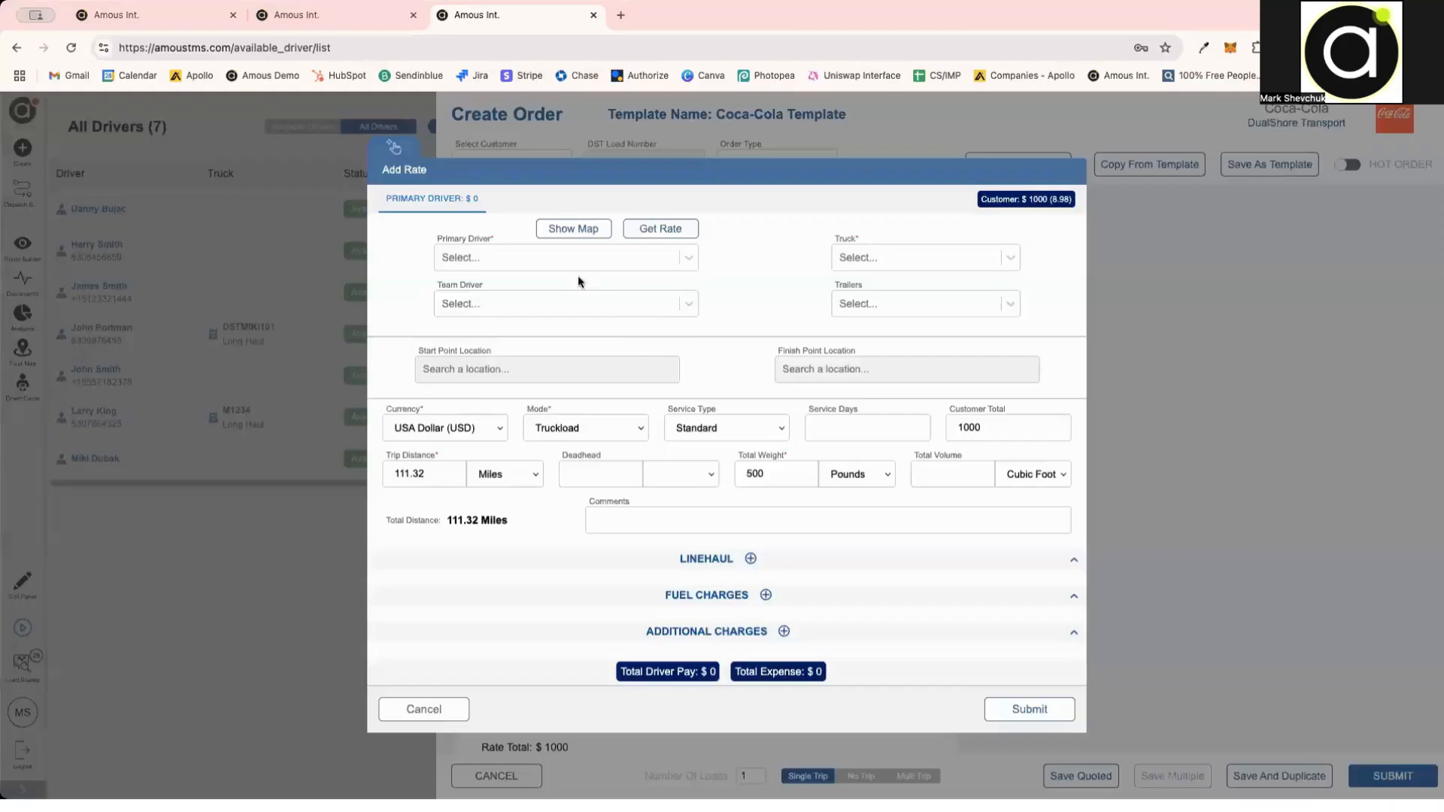
left_click(540, 257)
type("joh")
left_click(558, 296)
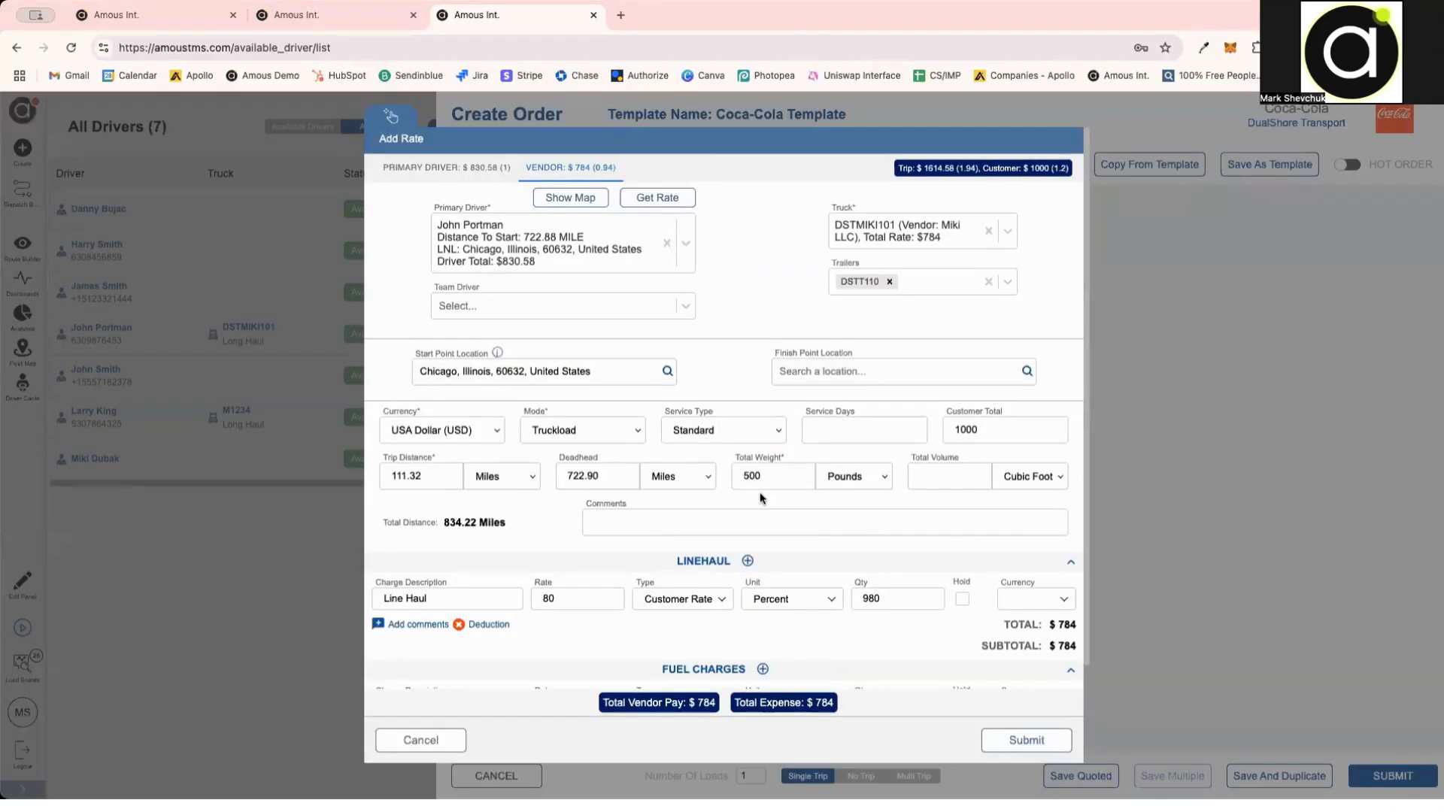
scroll(858, 586, "down", 3)
left_click(1008, 733)
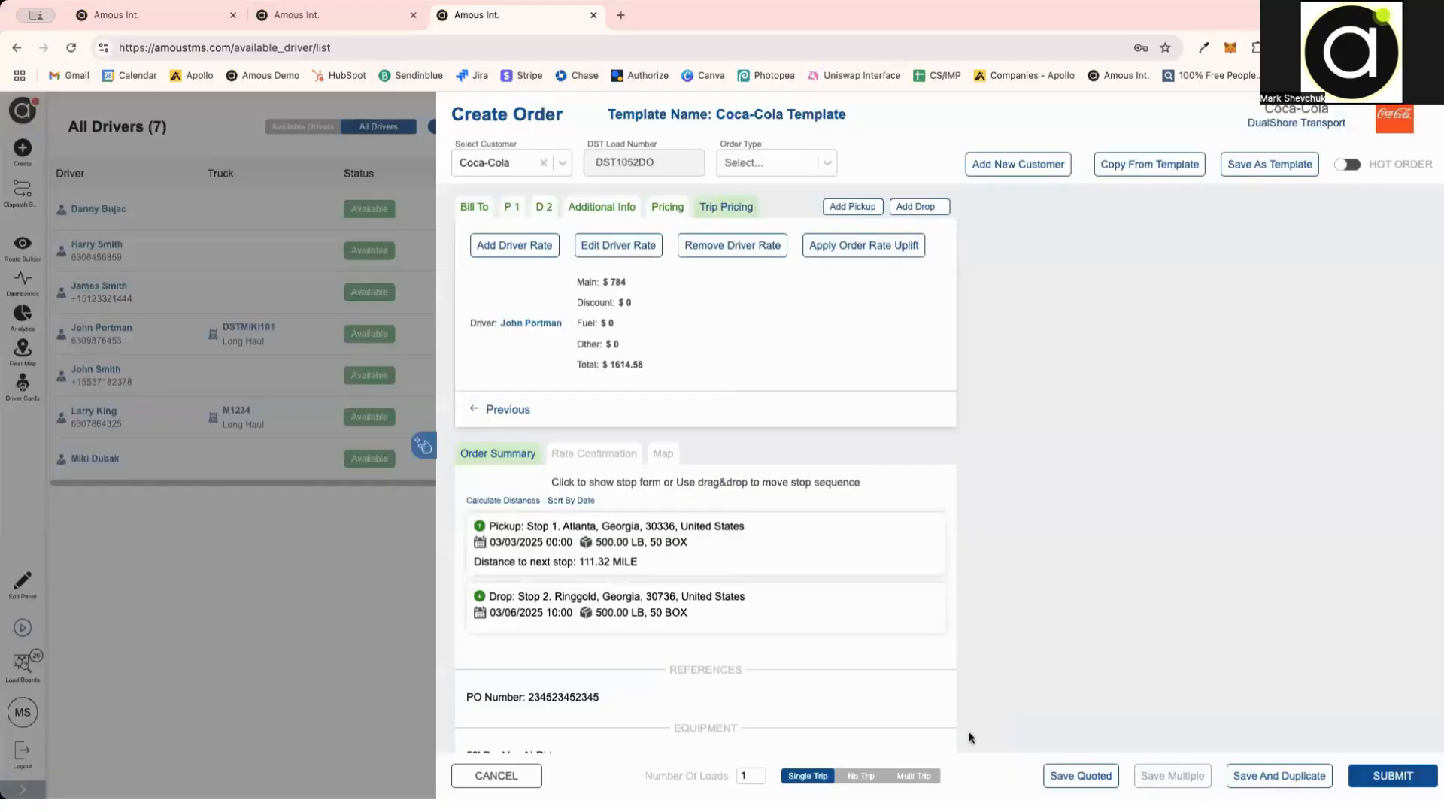
Step: Try to submit the order with the added driver rate
left_click(1359, 772)
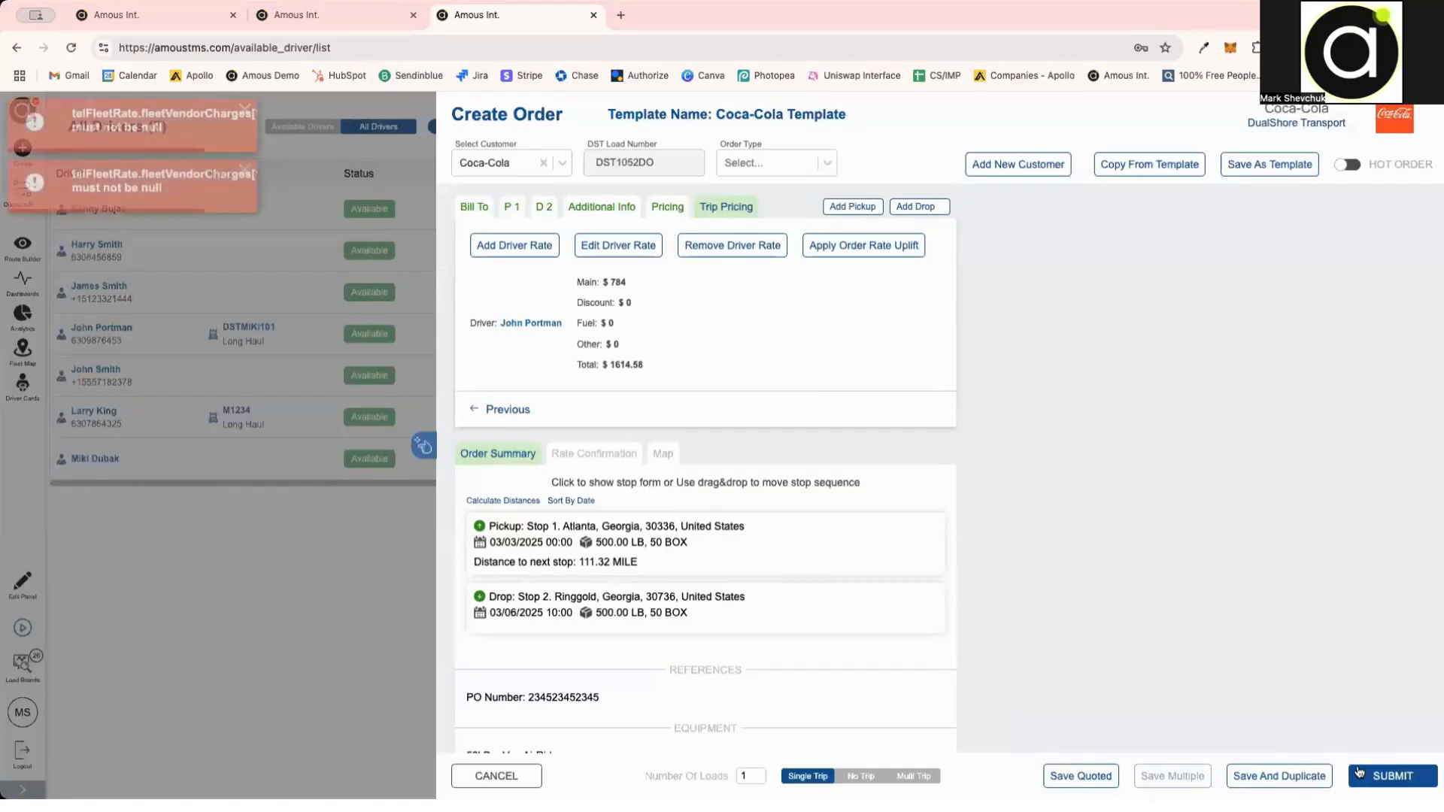
left_click(233, 115)
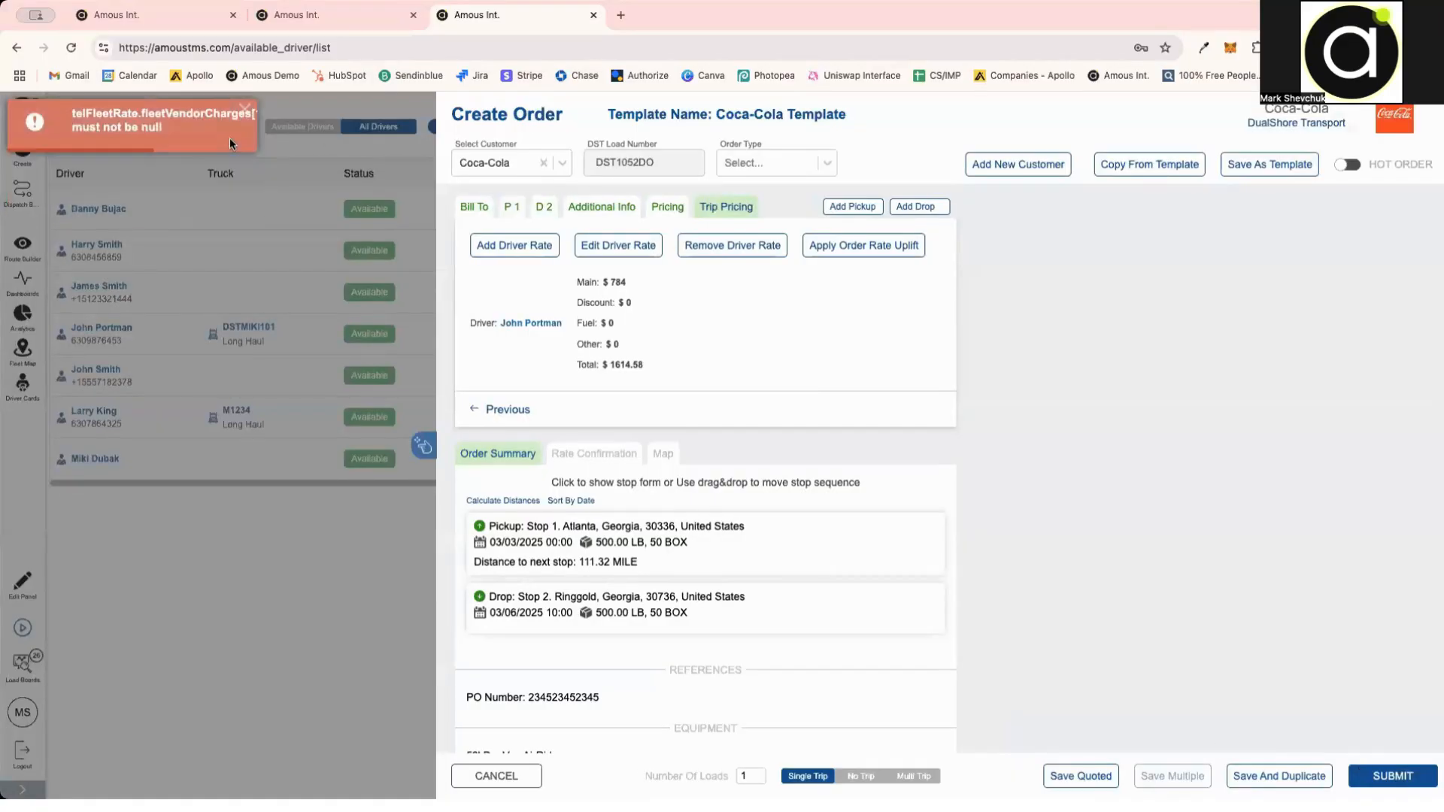
left_click(244, 112)
Step: Delete the fuel charge line from the primary driver's rate, submit the Coca-Cola order and close the created trip
left_click(637, 253)
scroll(383, 547, "down", 3)
left_click(376, 545)
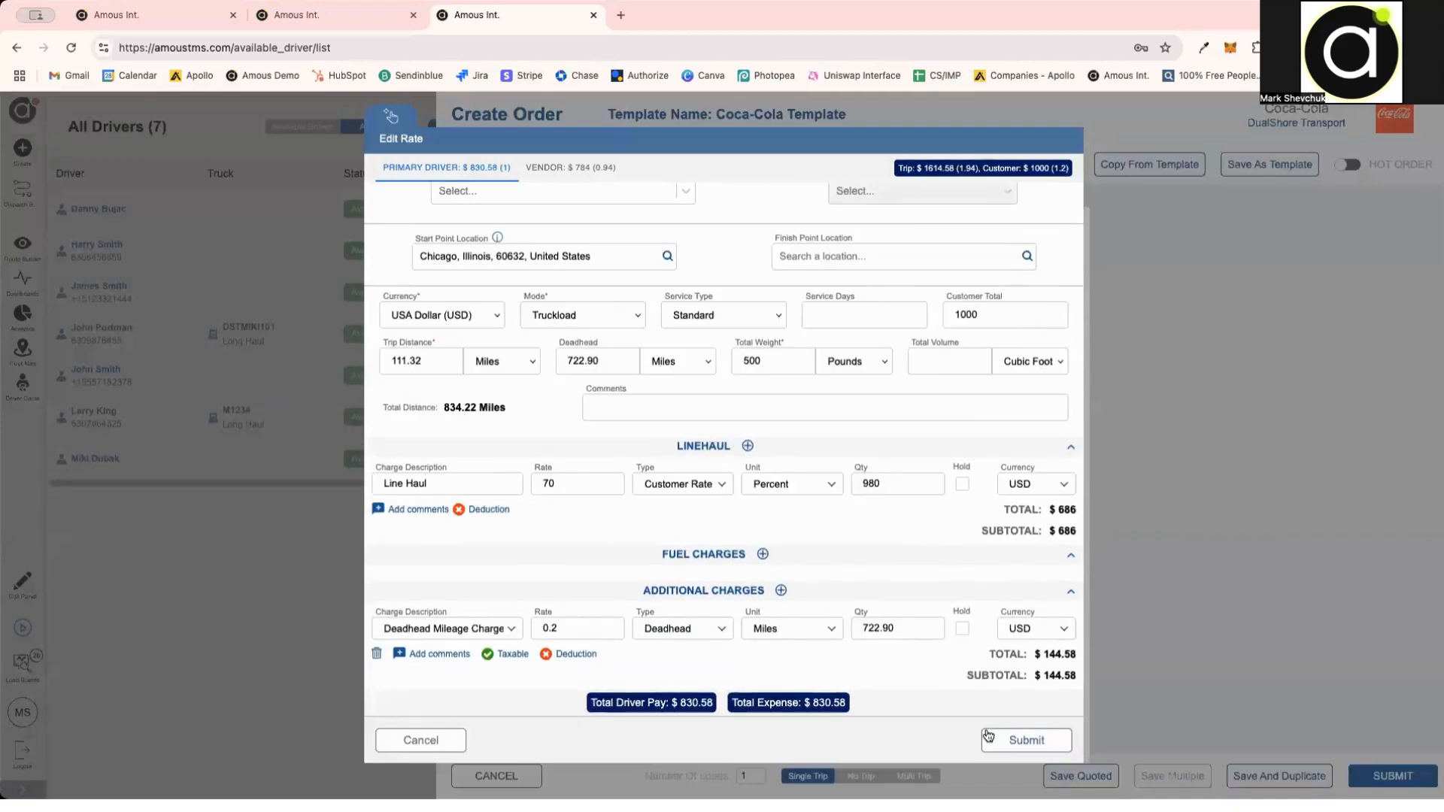
left_click(989, 738)
left_click(1401, 771)
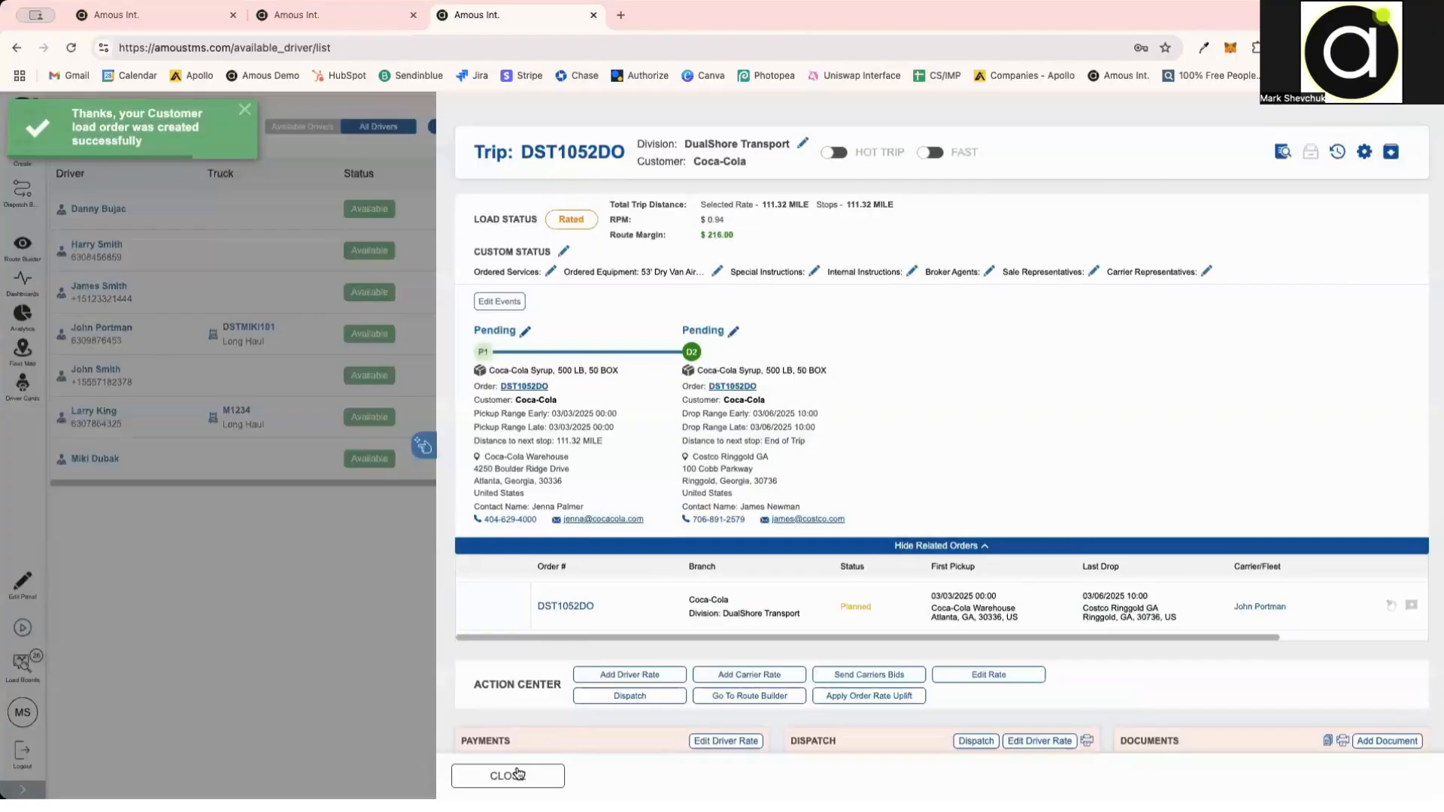
left_click(517, 773)
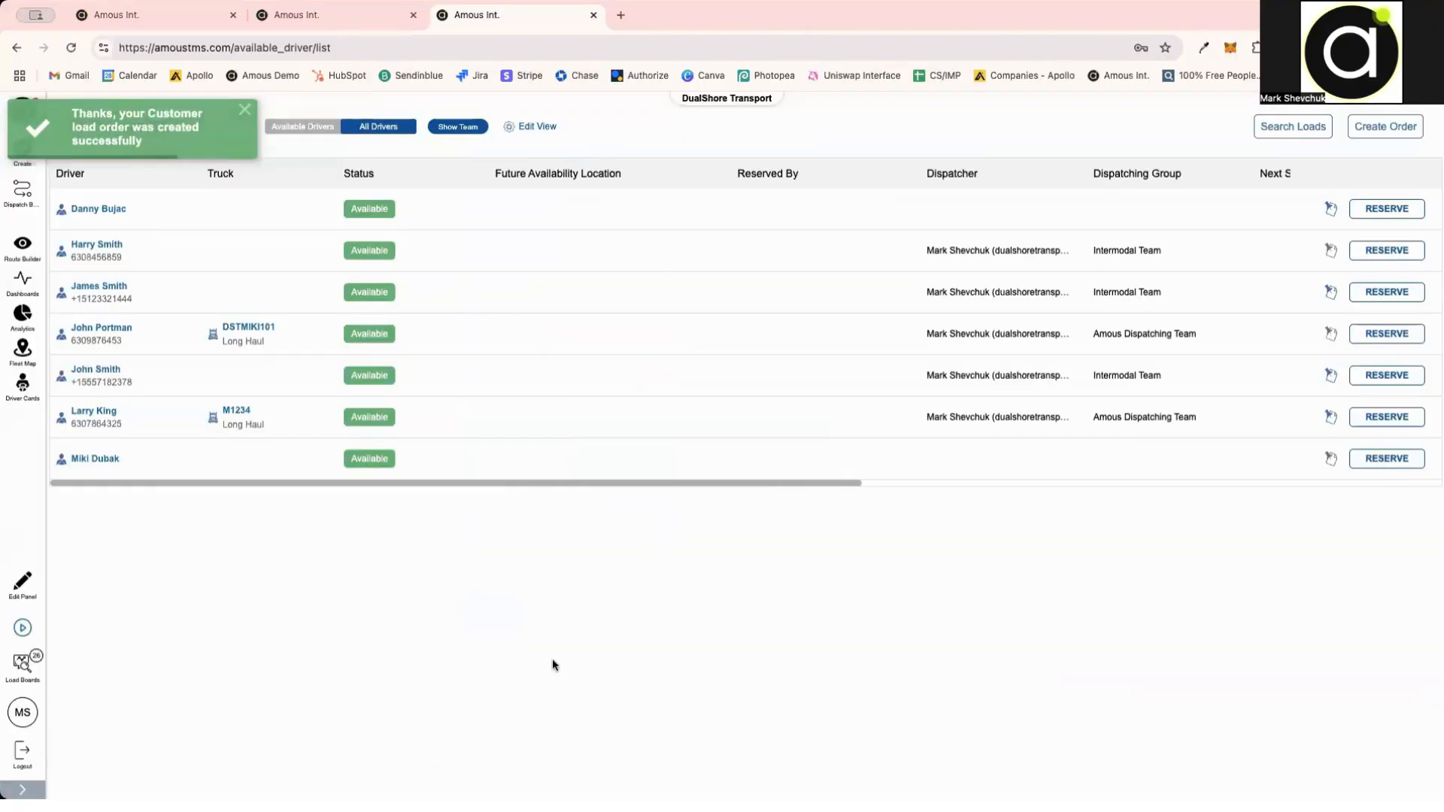
Step: Reload the drivers page, show all drivers, and check the new trip of truck DSTMIKI101's driver and the Future Availability Location column
left_click(72, 49)
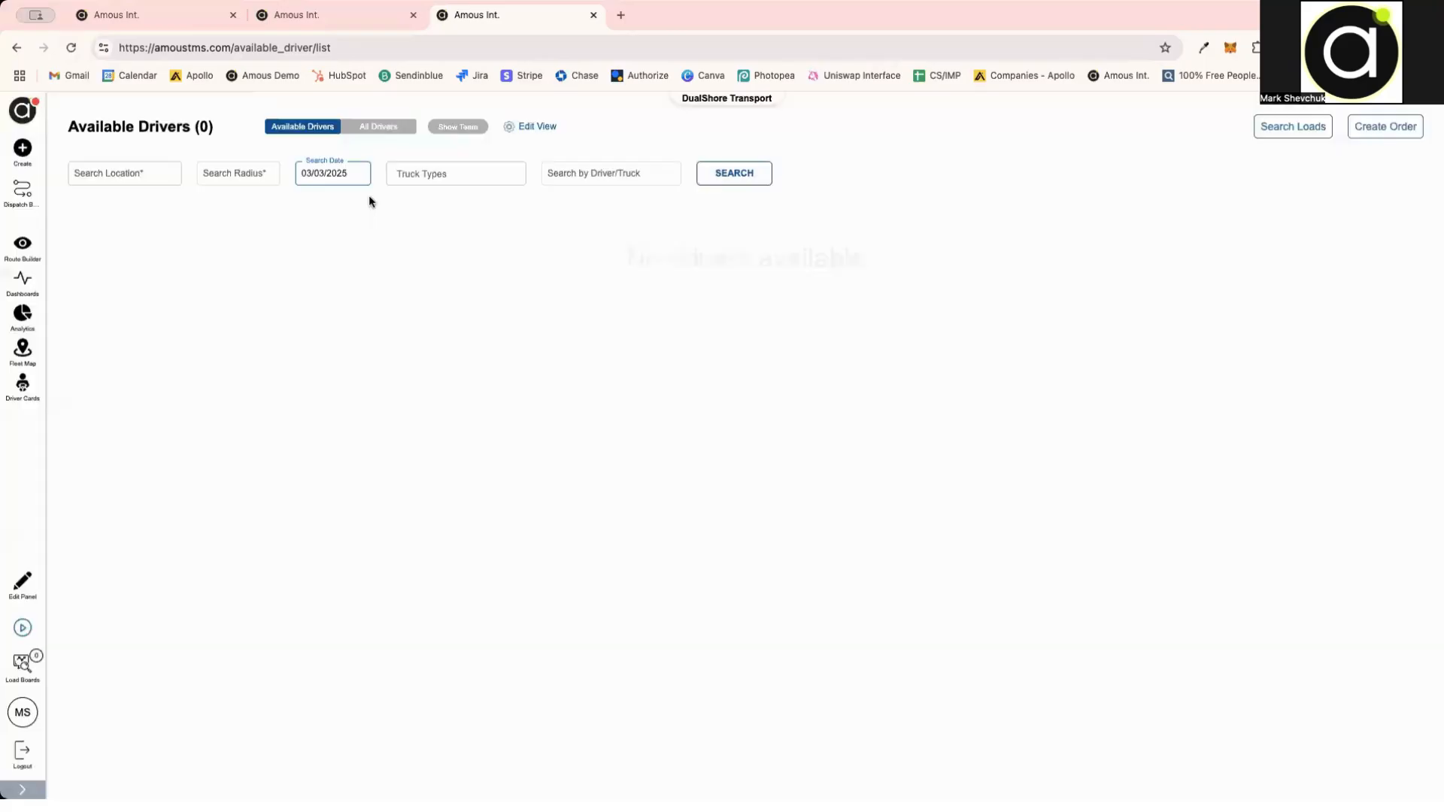
left_click(380, 128)
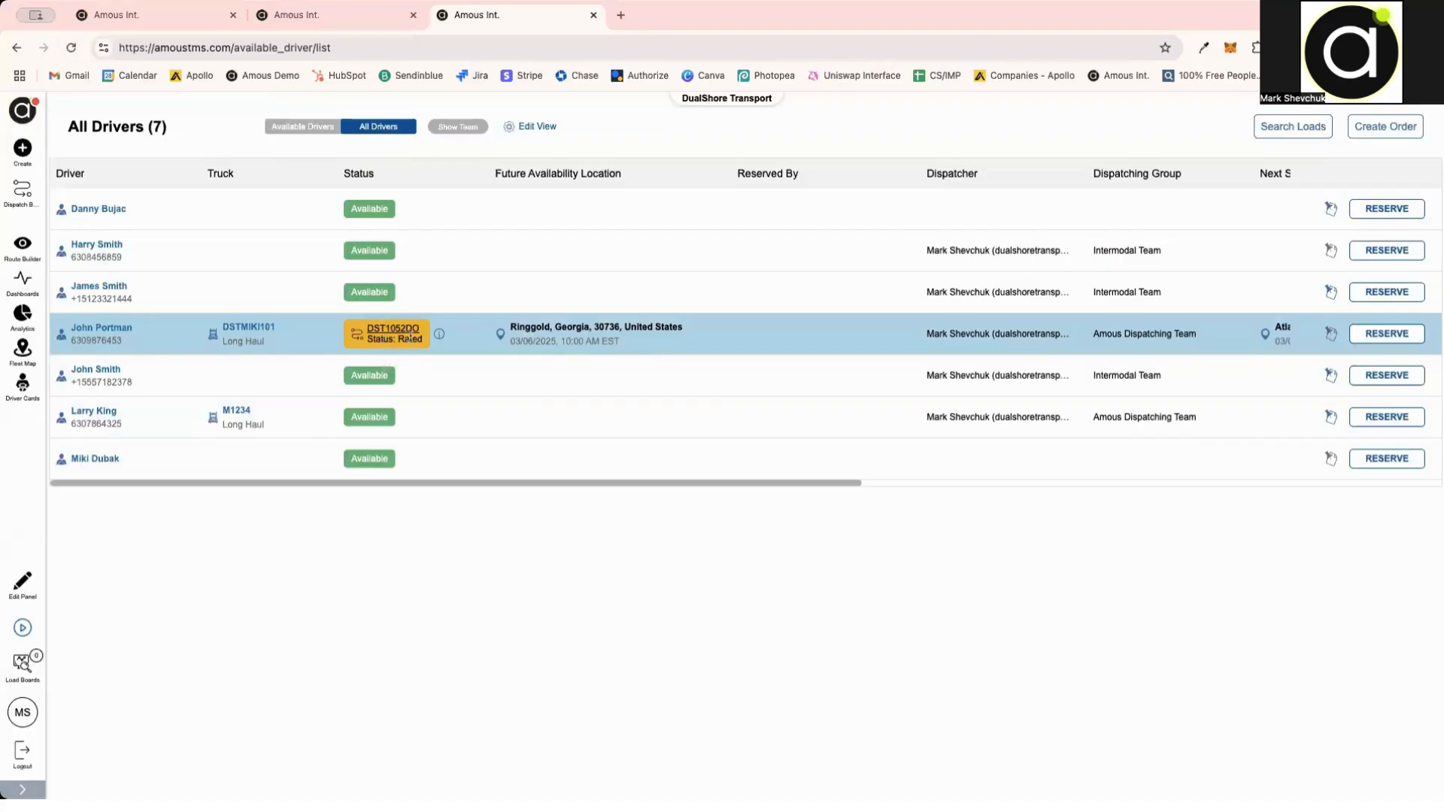
left_click(410, 338)
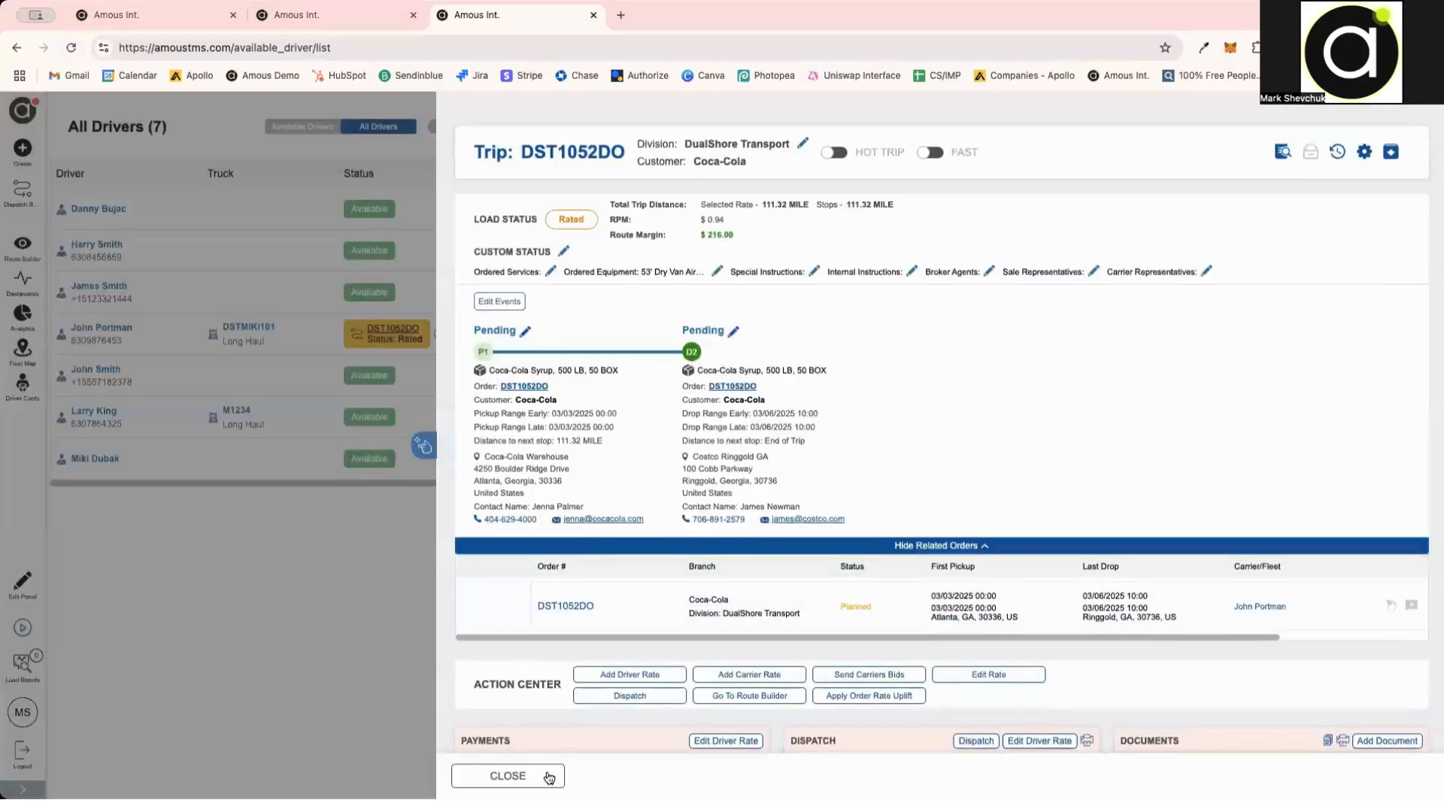
left_click(549, 778)
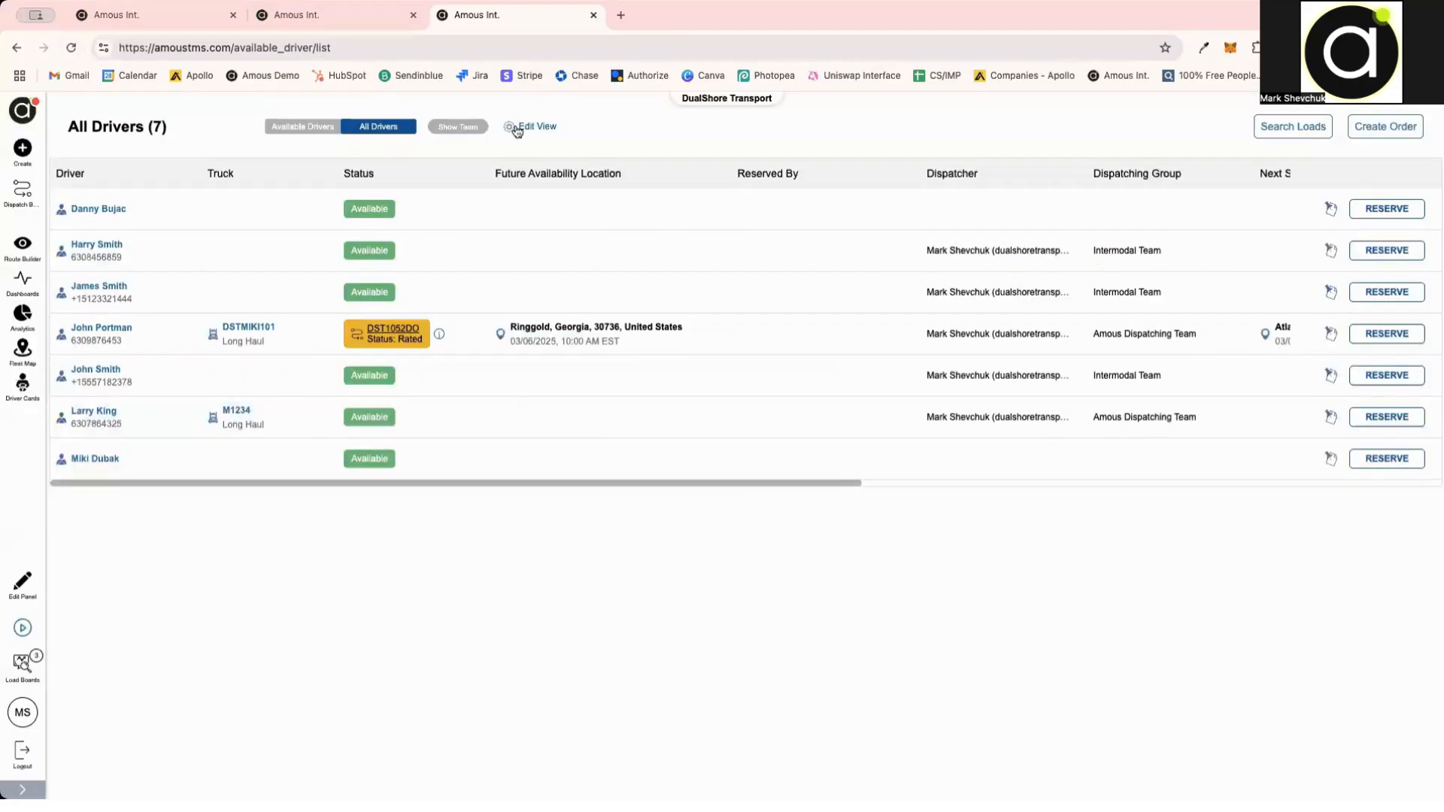
left_click_drag(497, 174, 653, 186)
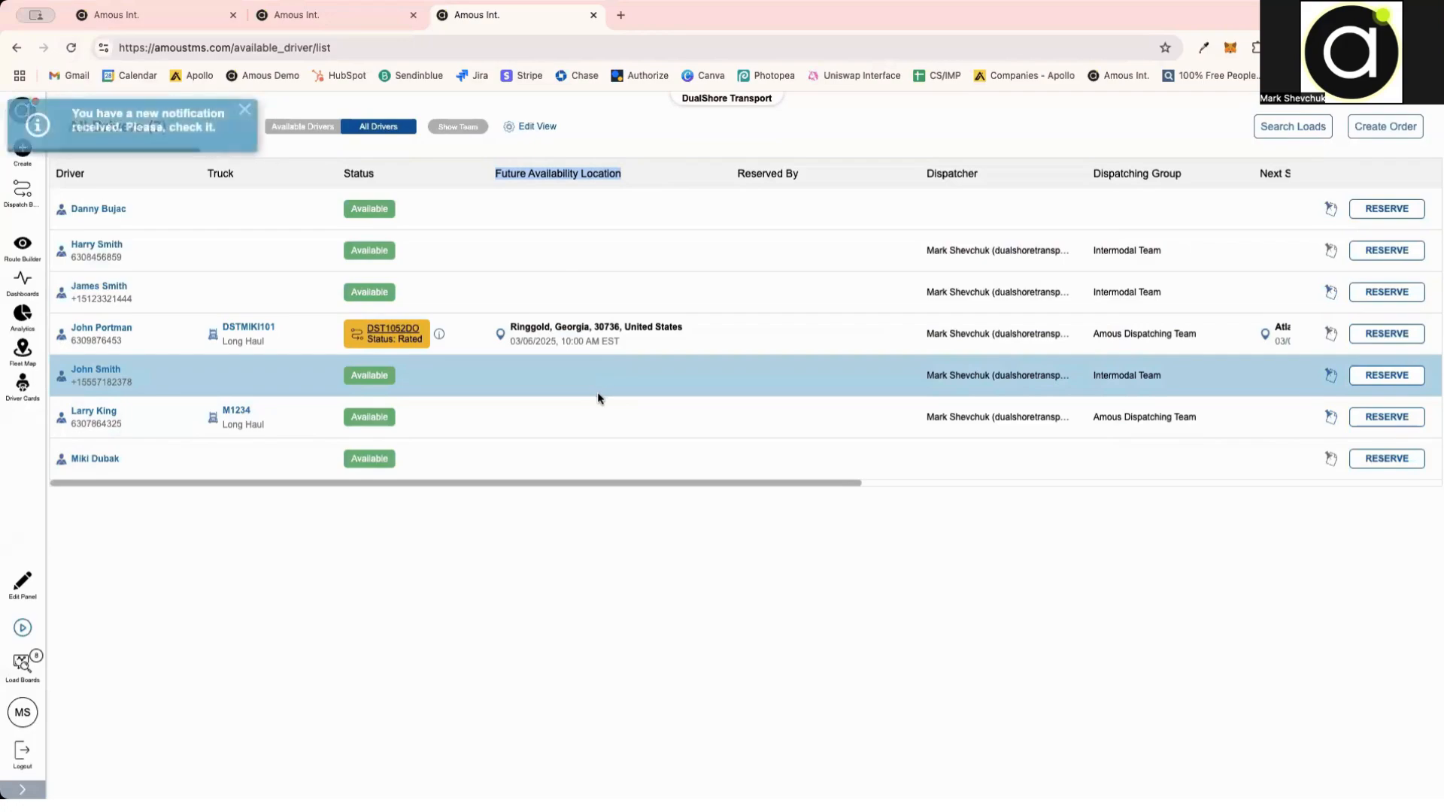
left_click(244, 109)
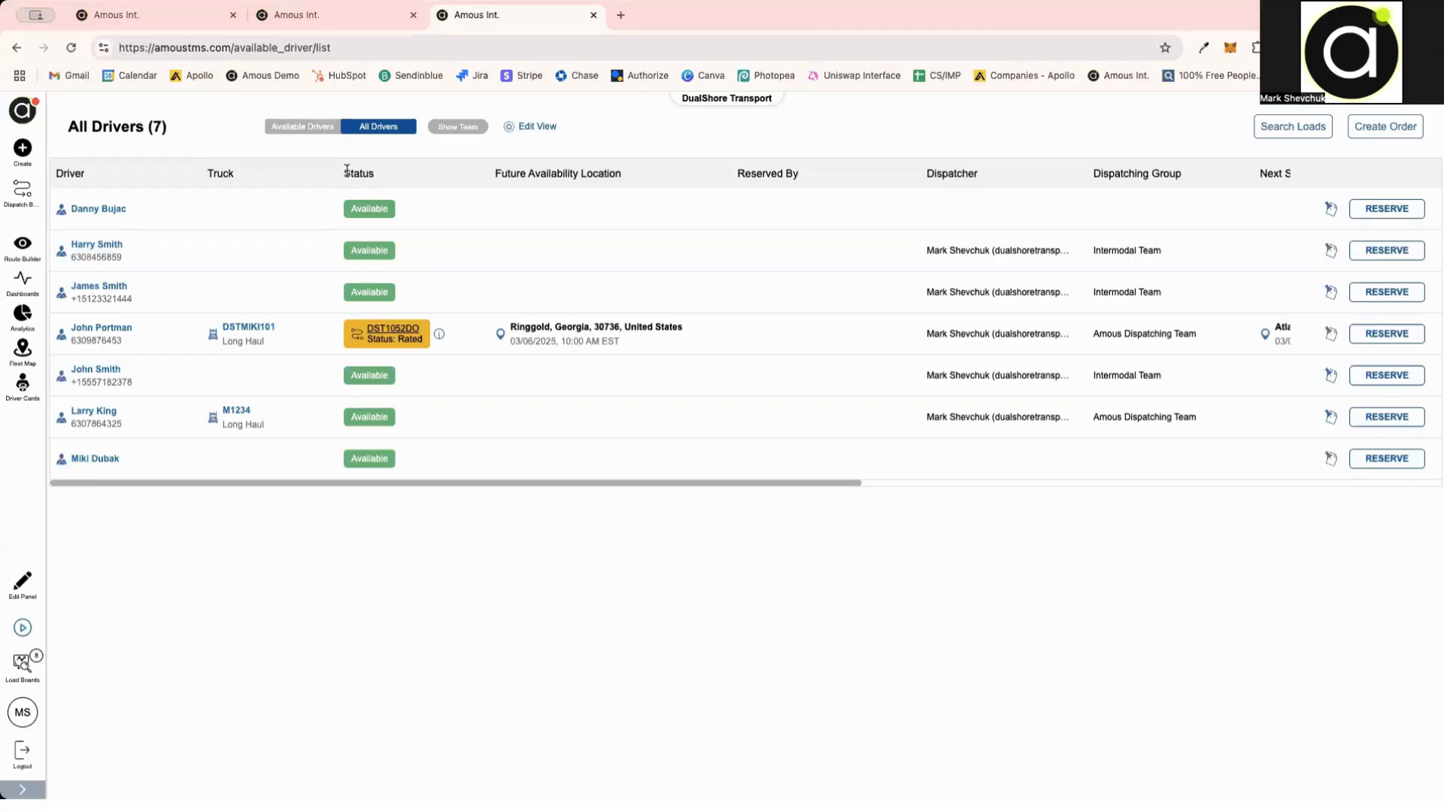
Step: Open the list of all users
left_click(23, 111)
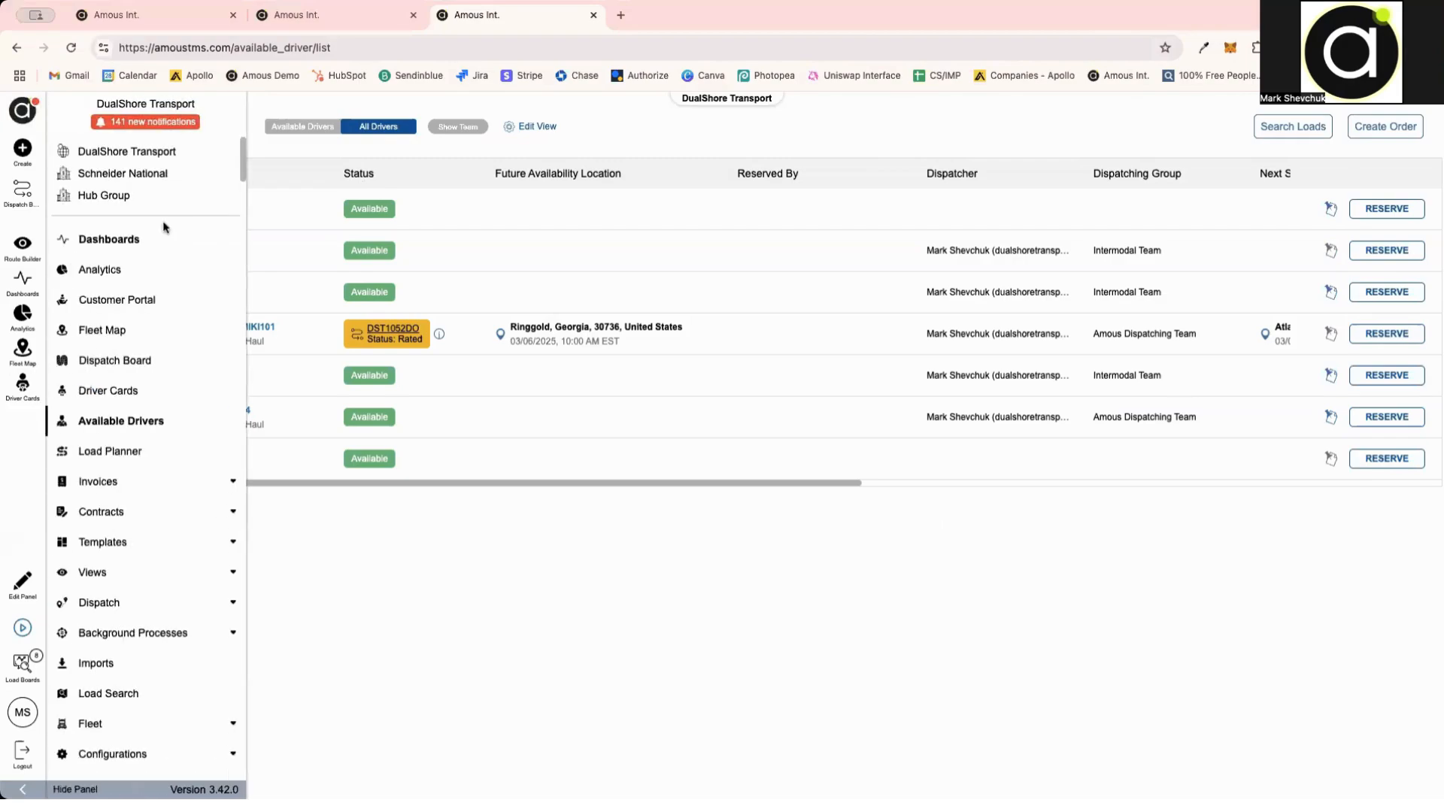
left_click(113, 573)
scroll(117, 579, "down", 2)
scroll(117, 579, "down", 2)
left_click(116, 580)
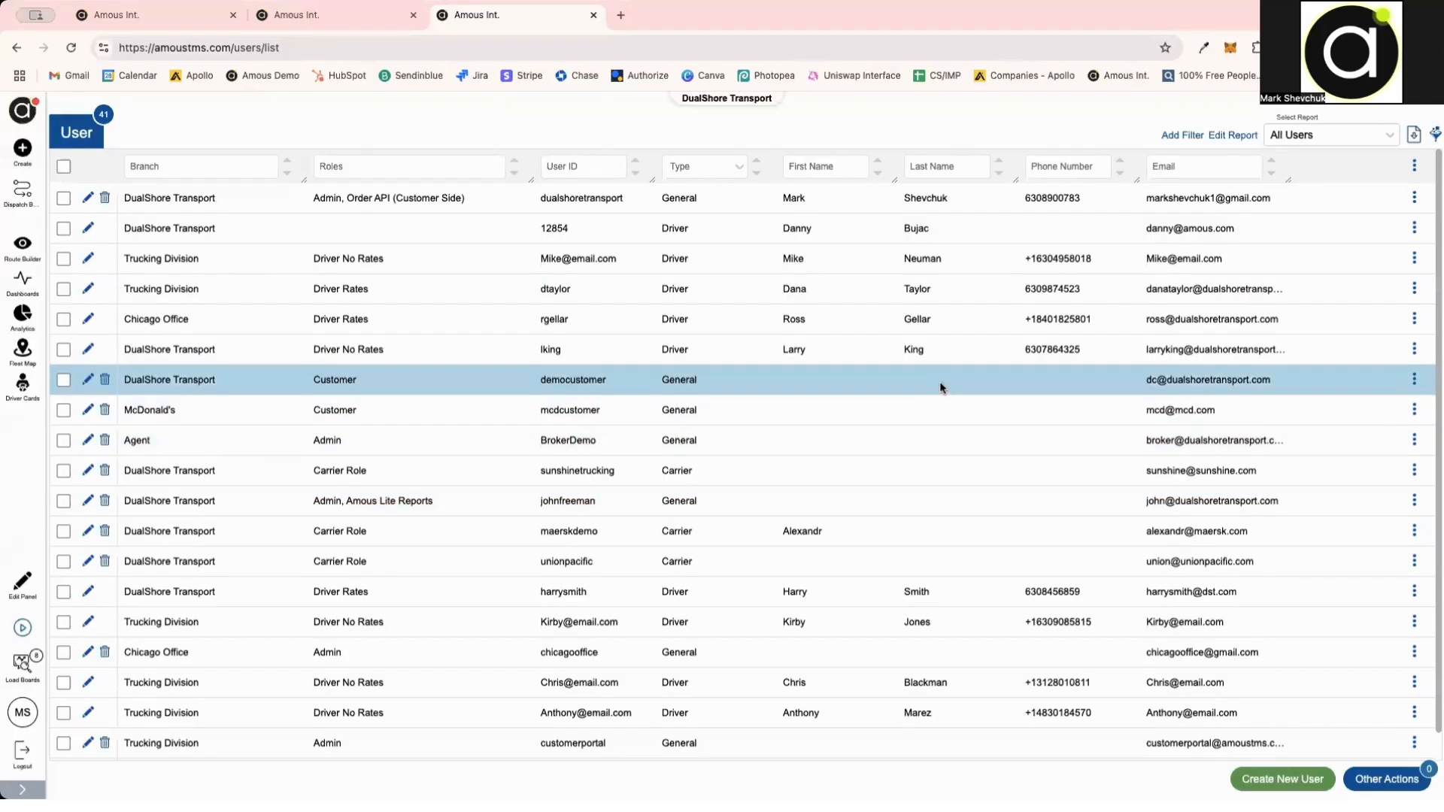
left_click(25, 112)
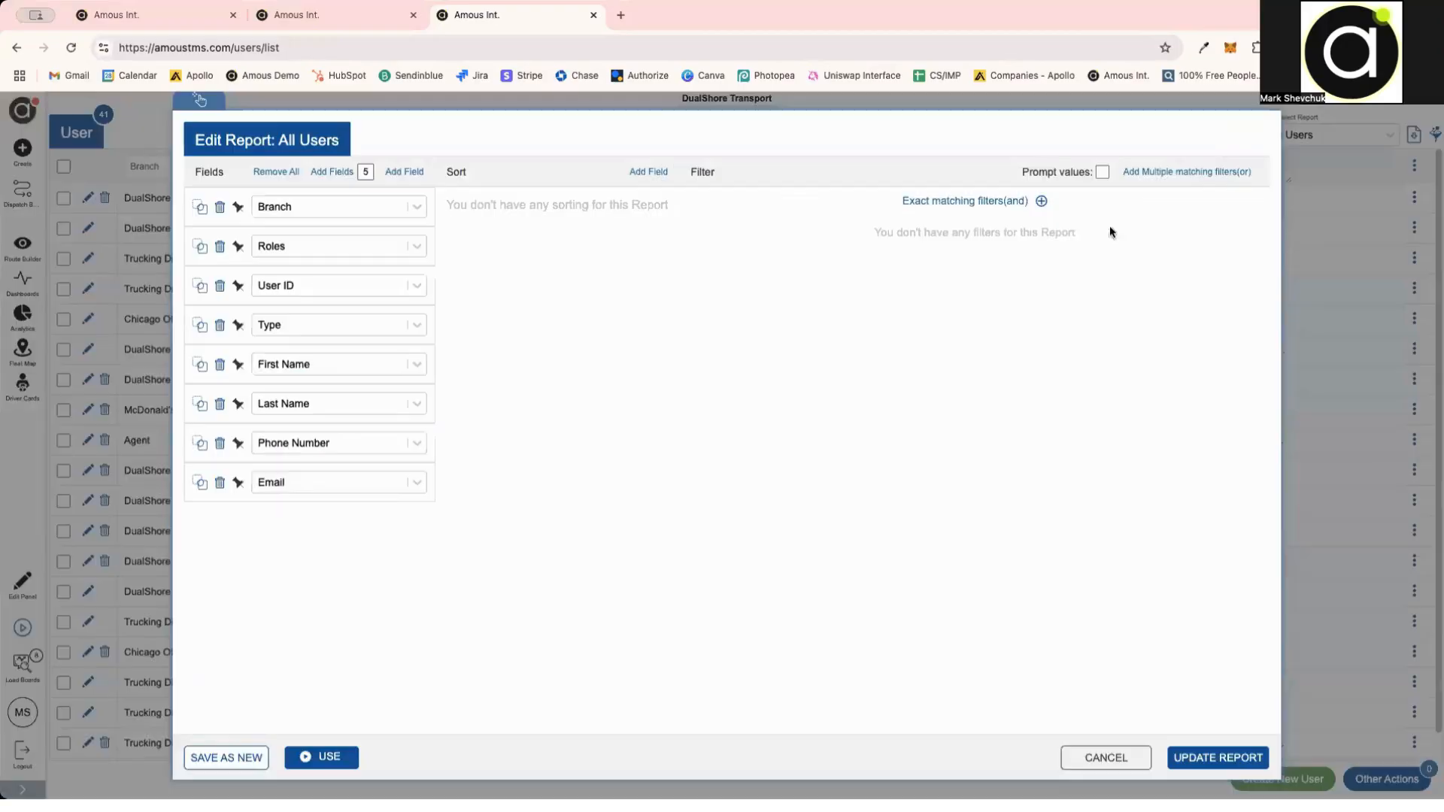
Step: Add the Last Login Date field to the All Users report, apply it and check the users' login dates
left_click(1232, 136)
left_click(404, 172)
left_click(368, 521)
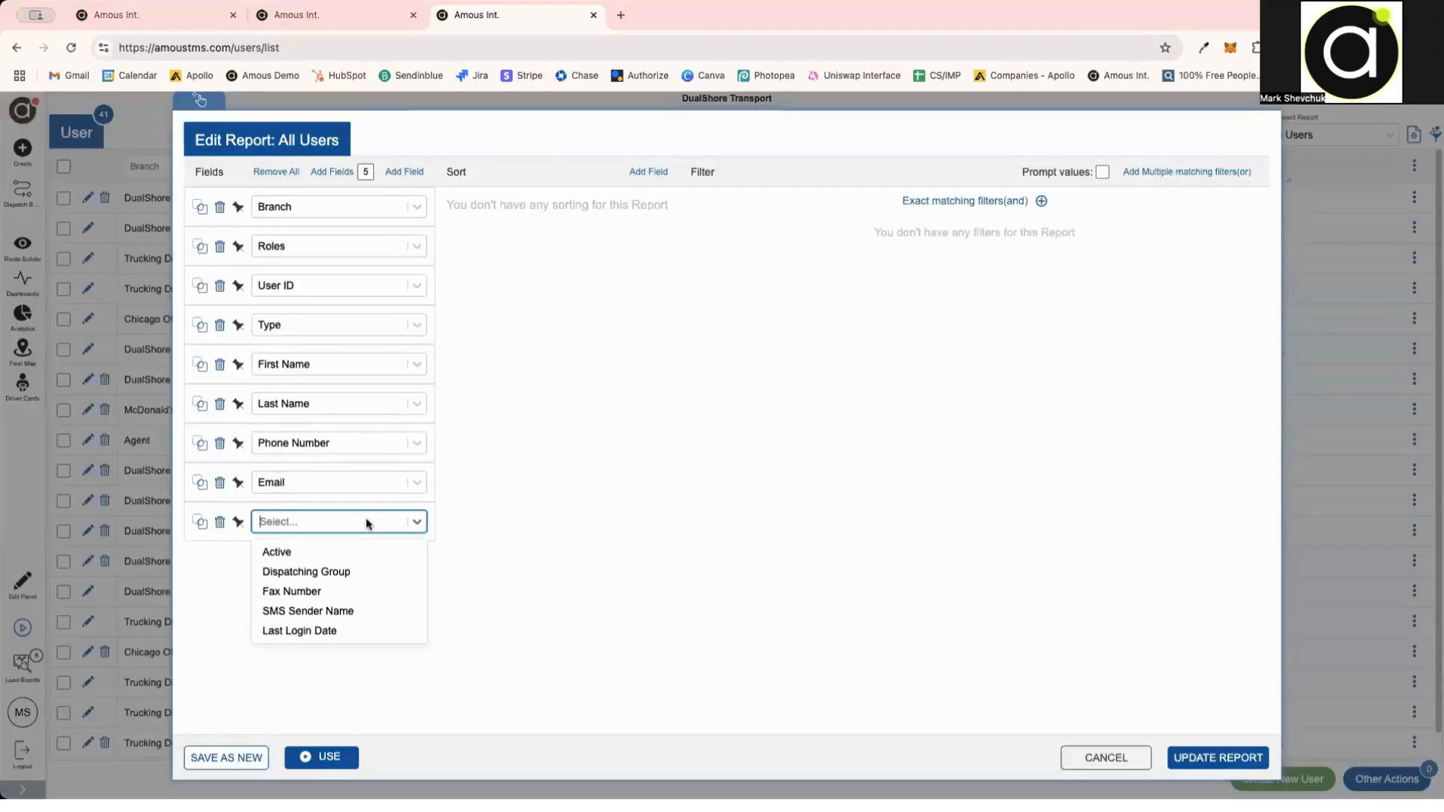
type("last")
left_click(354, 554)
left_click(337, 760)
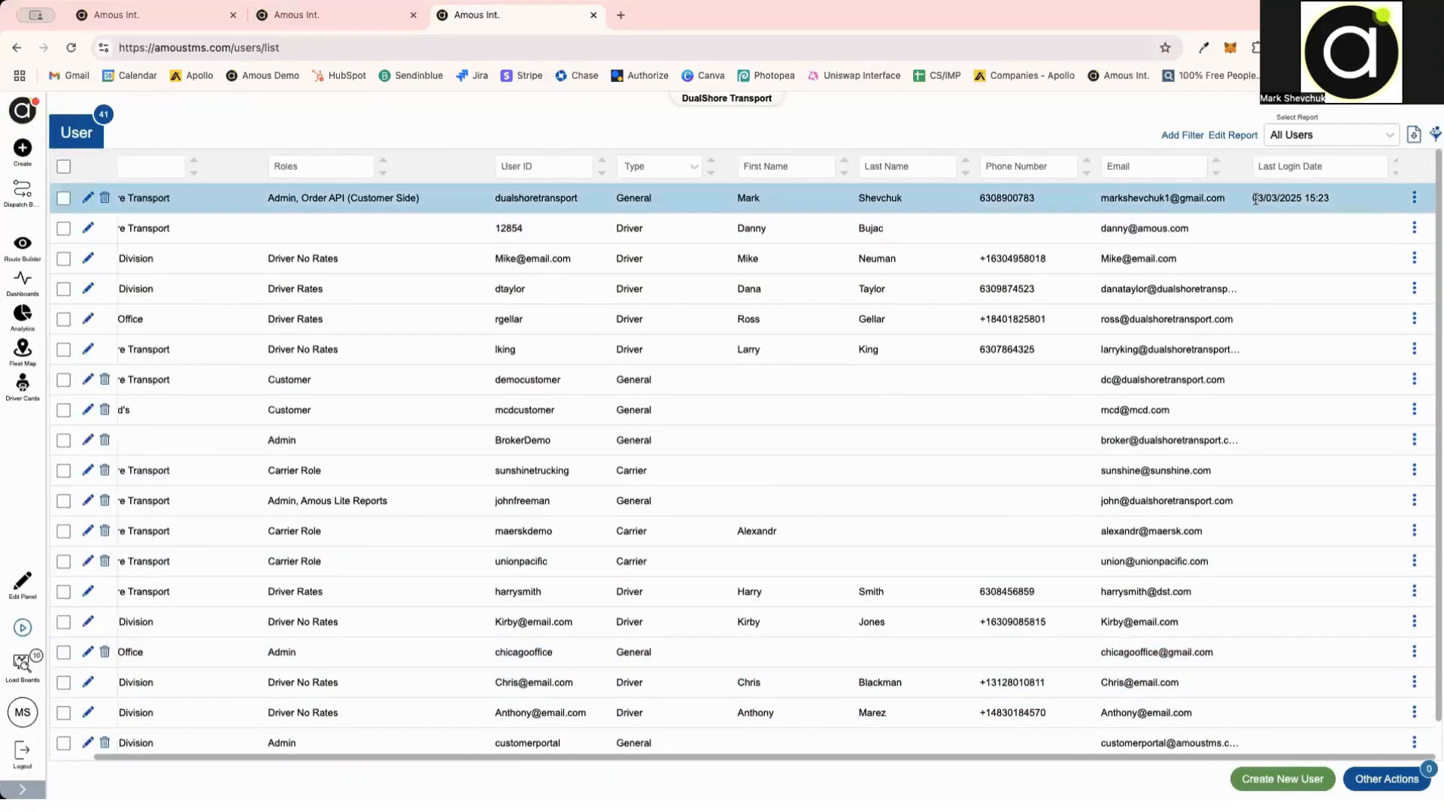
left_click_drag(1254, 198, 1329, 197)
left_click(1329, 198)
scroll(1302, 371, "down", 5)
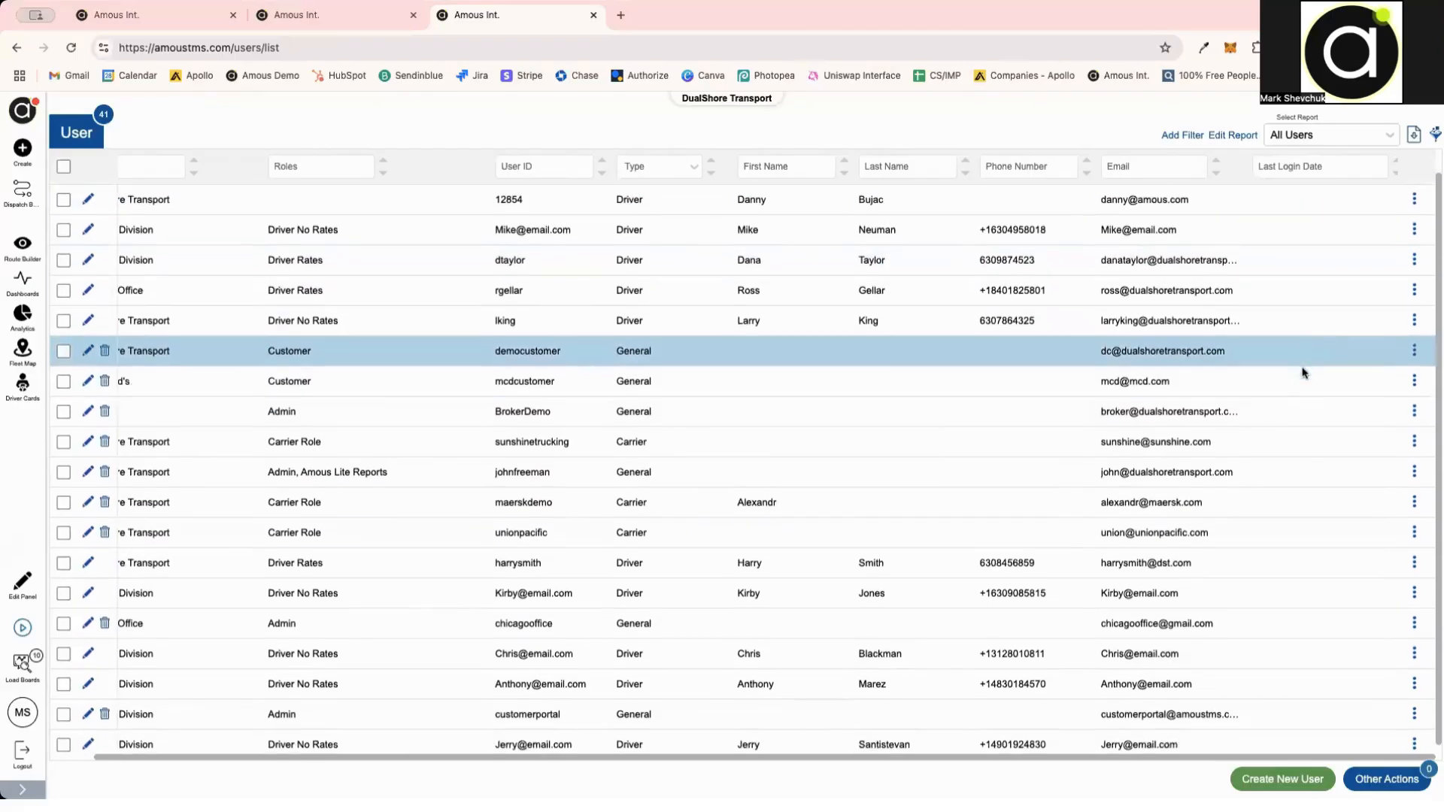
Step: Try to add a Date Range filter on Last Login Date to the users report
scroll(1287, 444, "up", 5)
scroll(1320, 241, "left", 2)
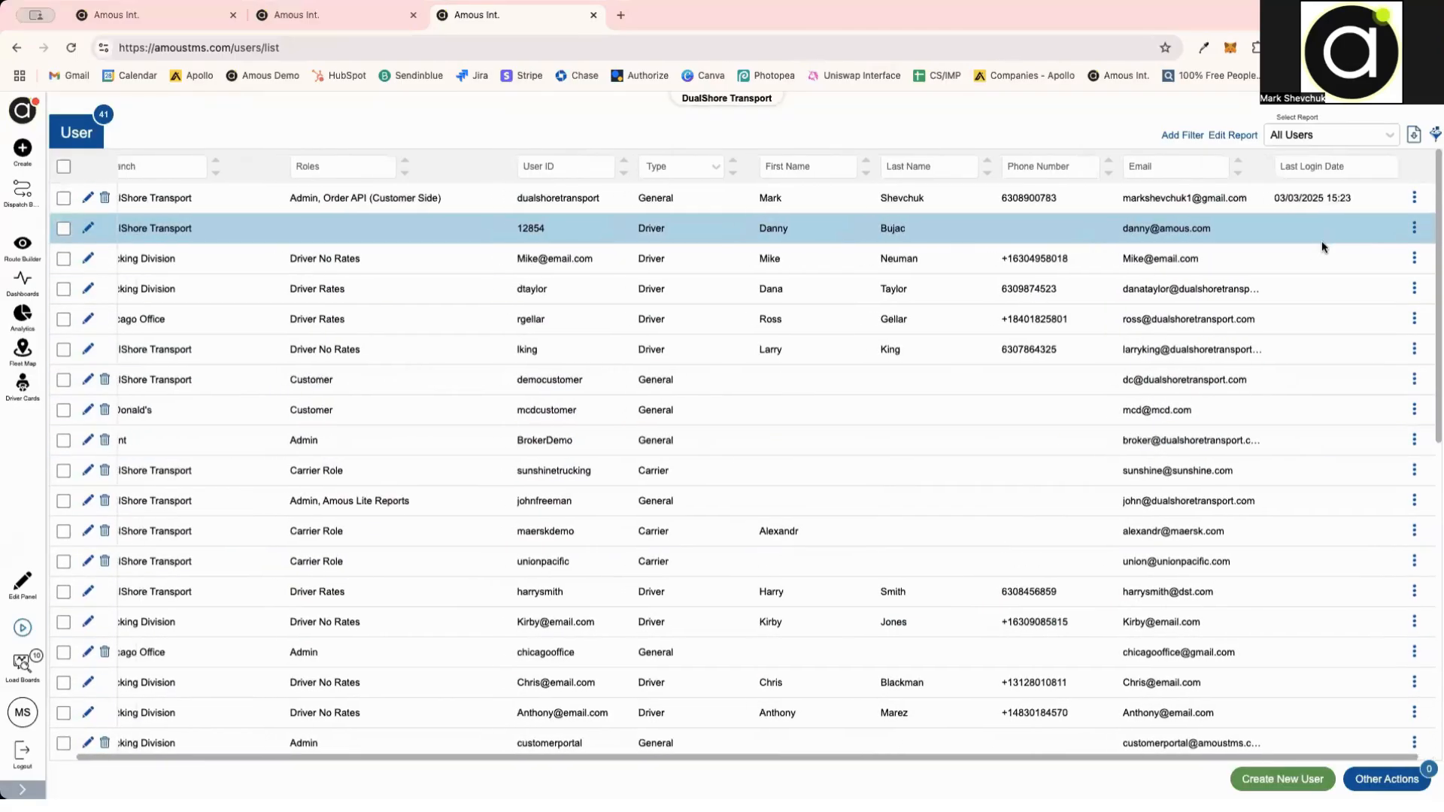
left_click(1234, 135)
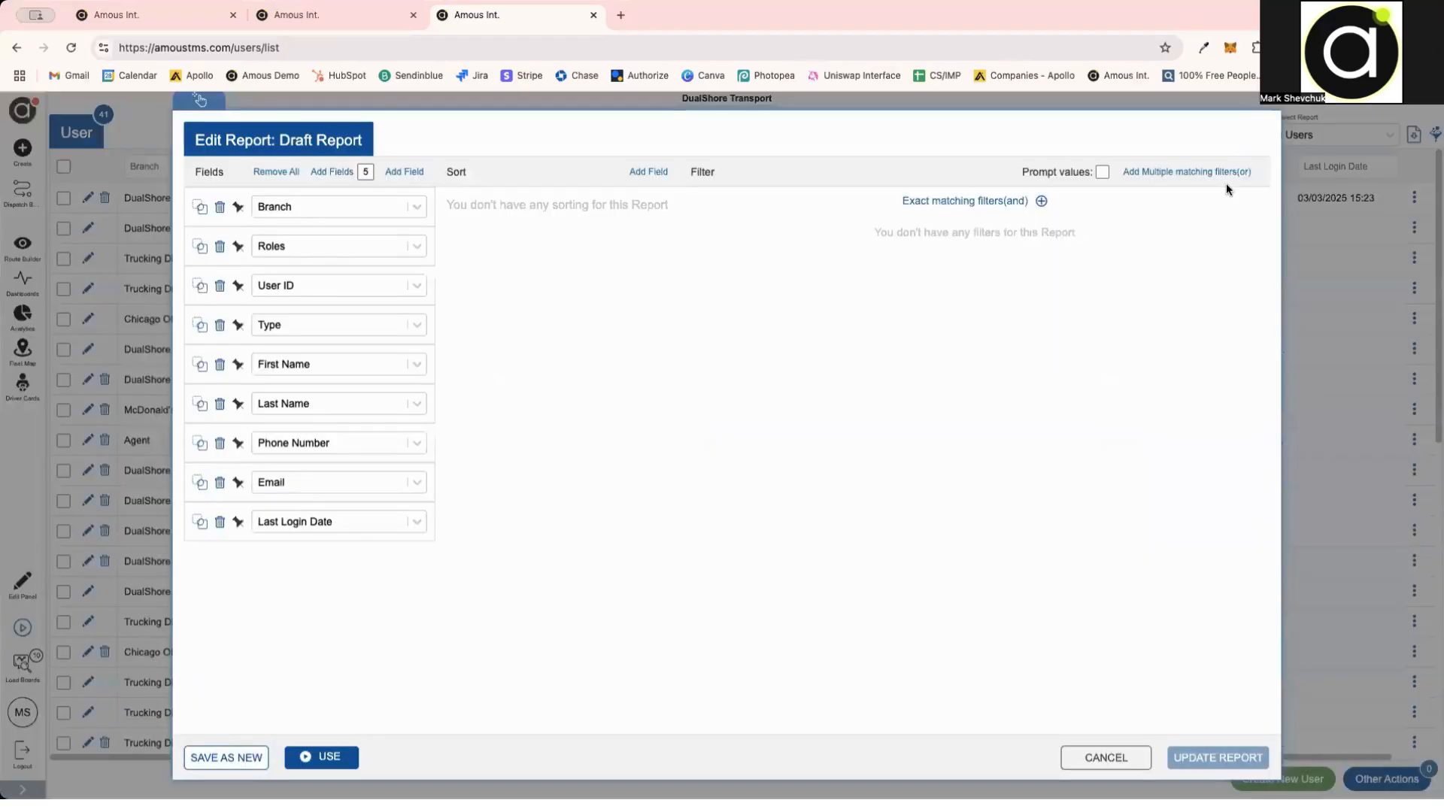
left_click(1041, 209)
left_click(845, 233)
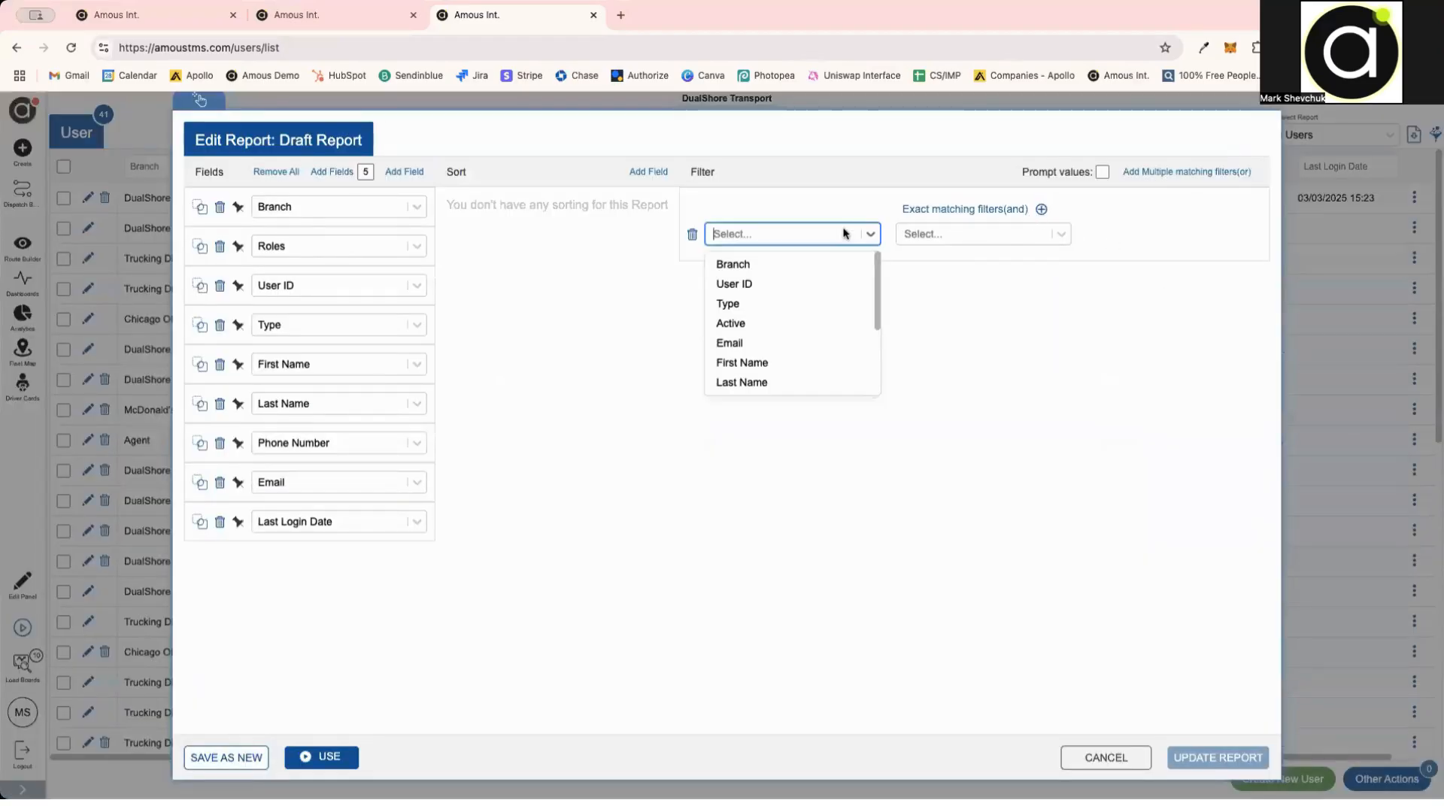
type("last")
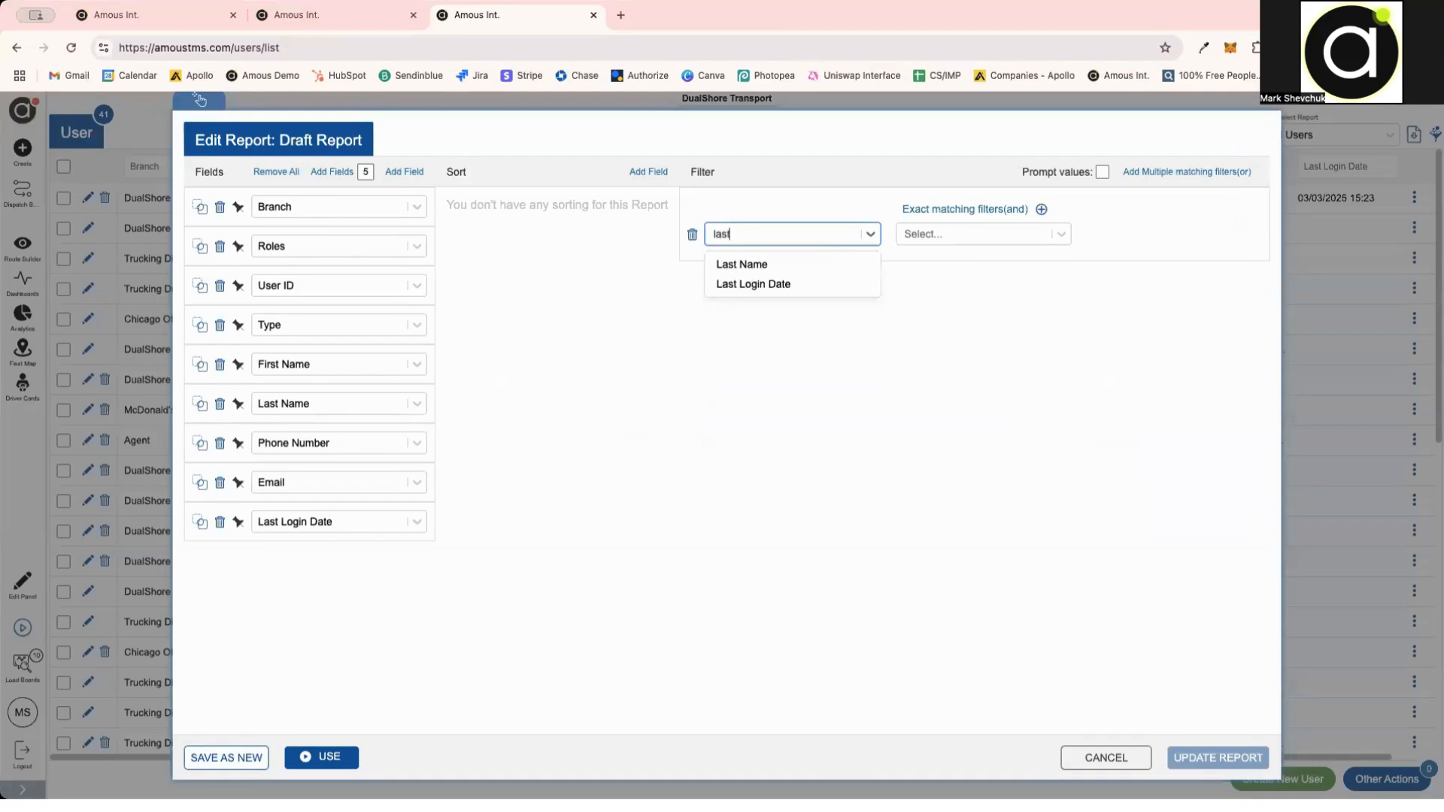
left_click(753, 284)
left_click(946, 240)
left_click(933, 350)
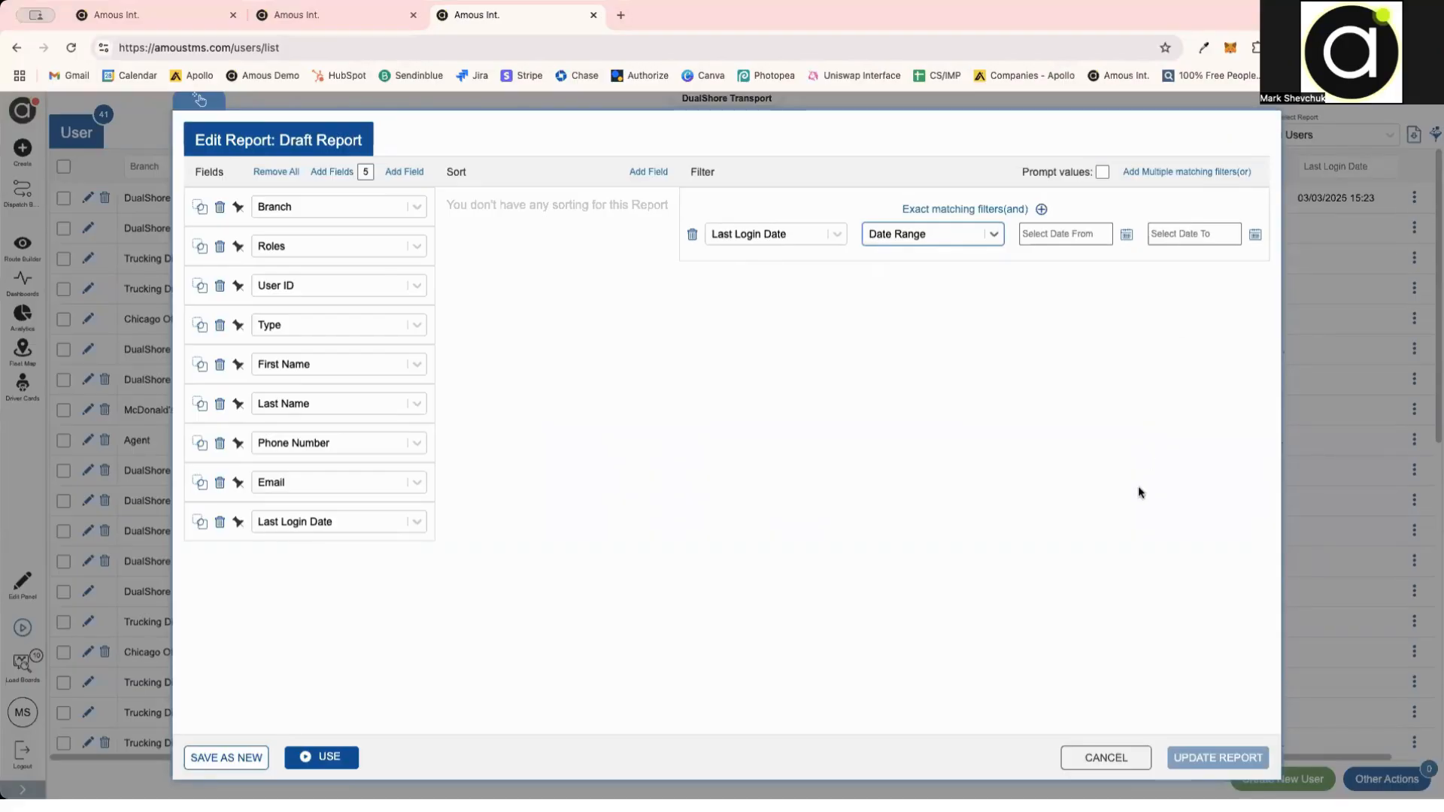
left_click(1119, 757)
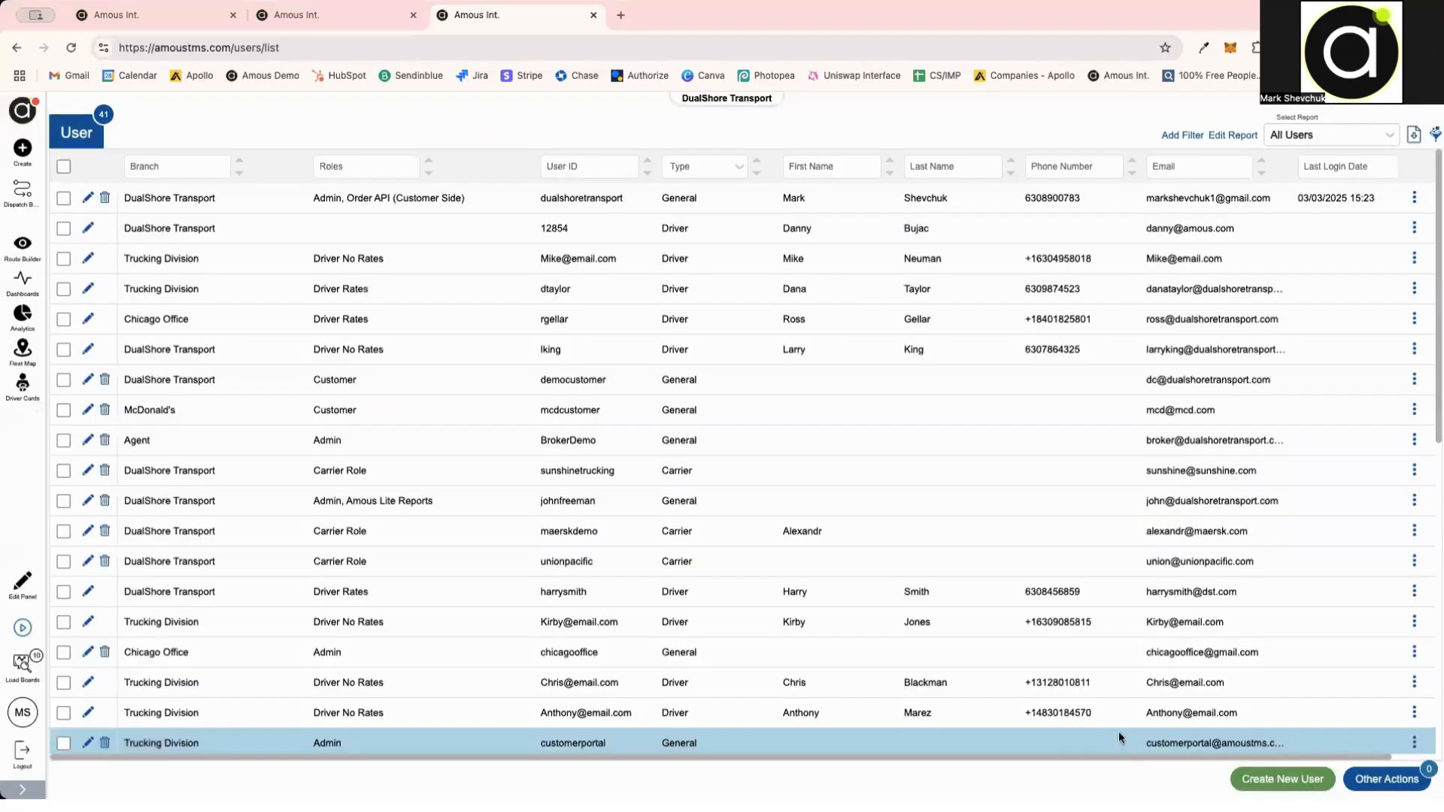
Step: Open the list of EDI transactions from the dispatch board
left_click(36, 197)
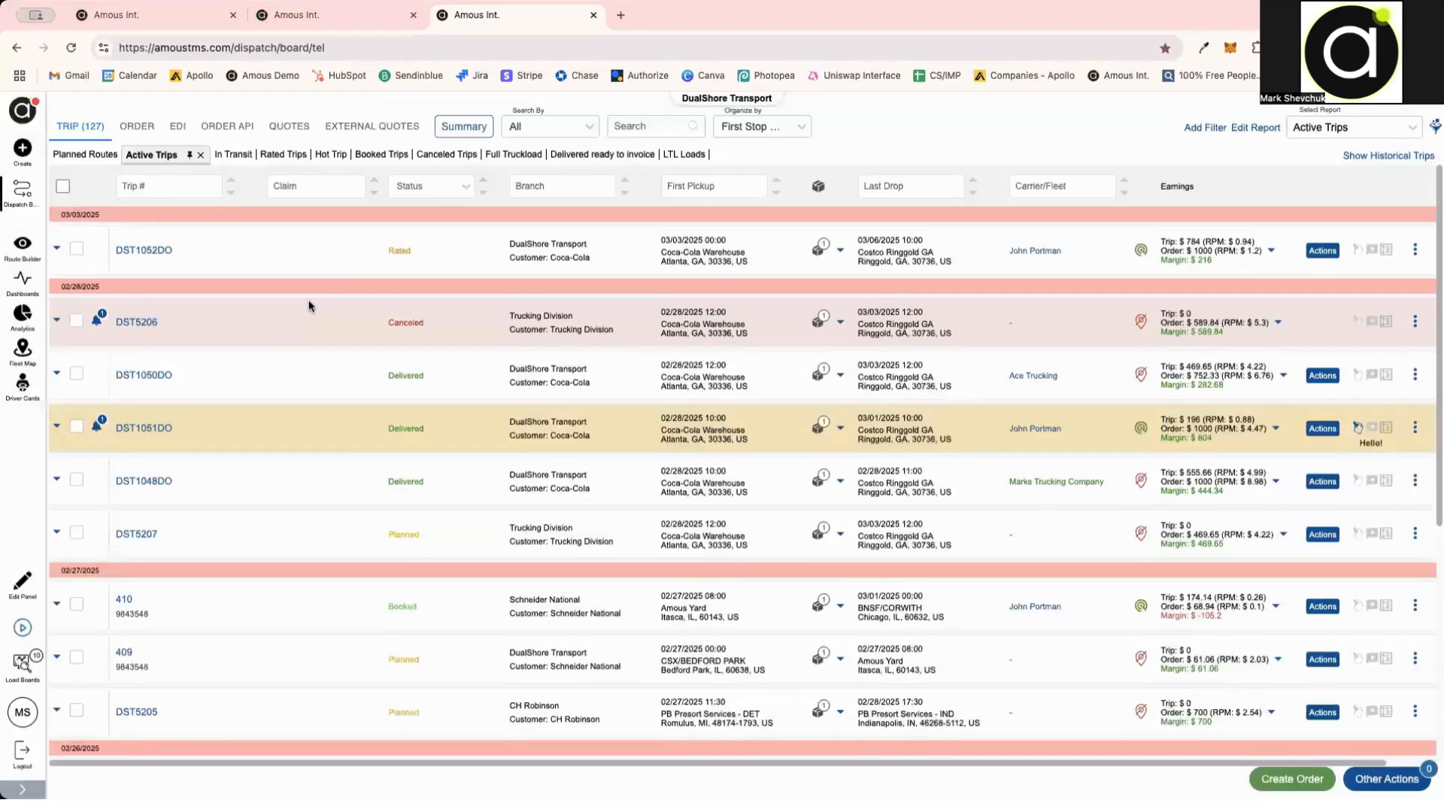
left_click(177, 125)
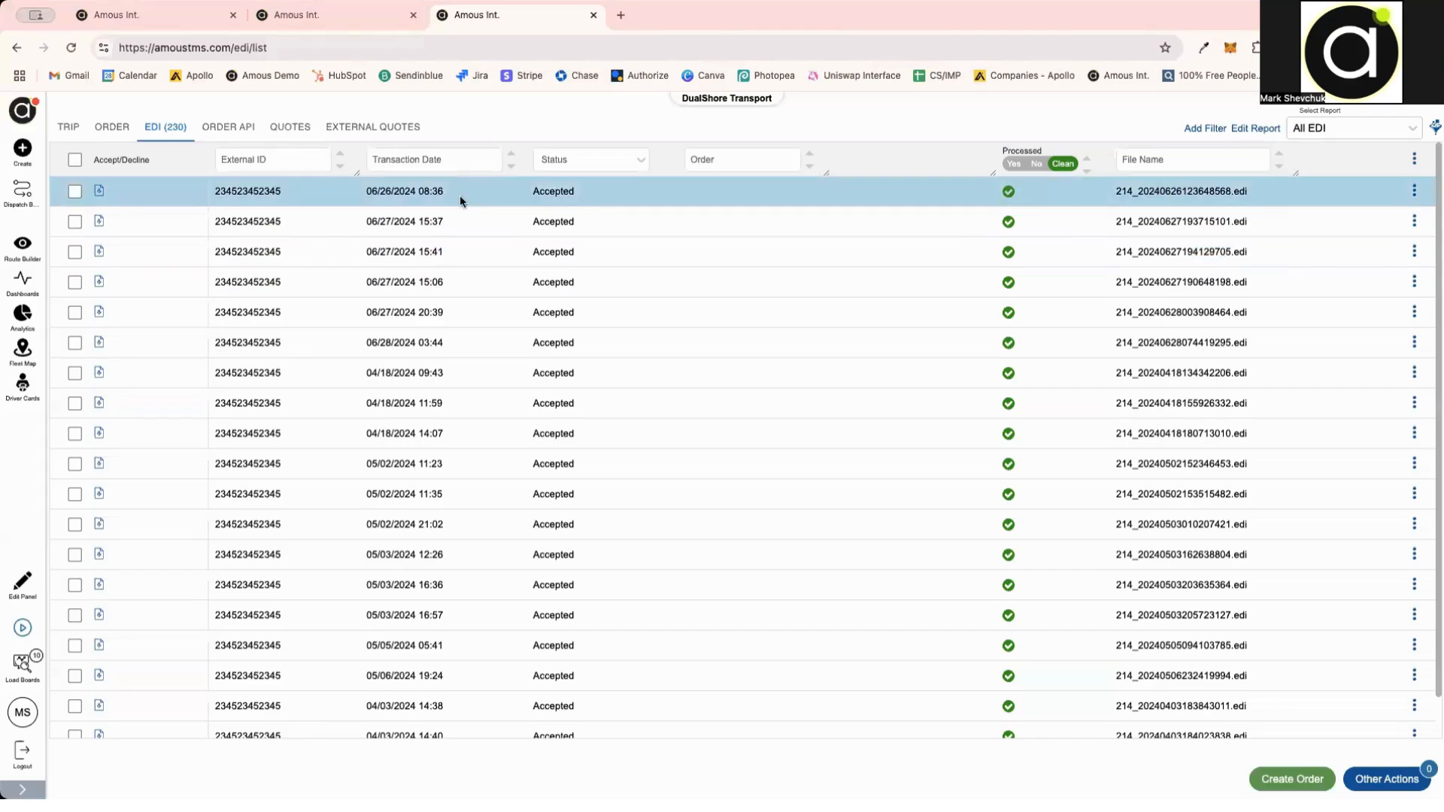
left_click(24, 194)
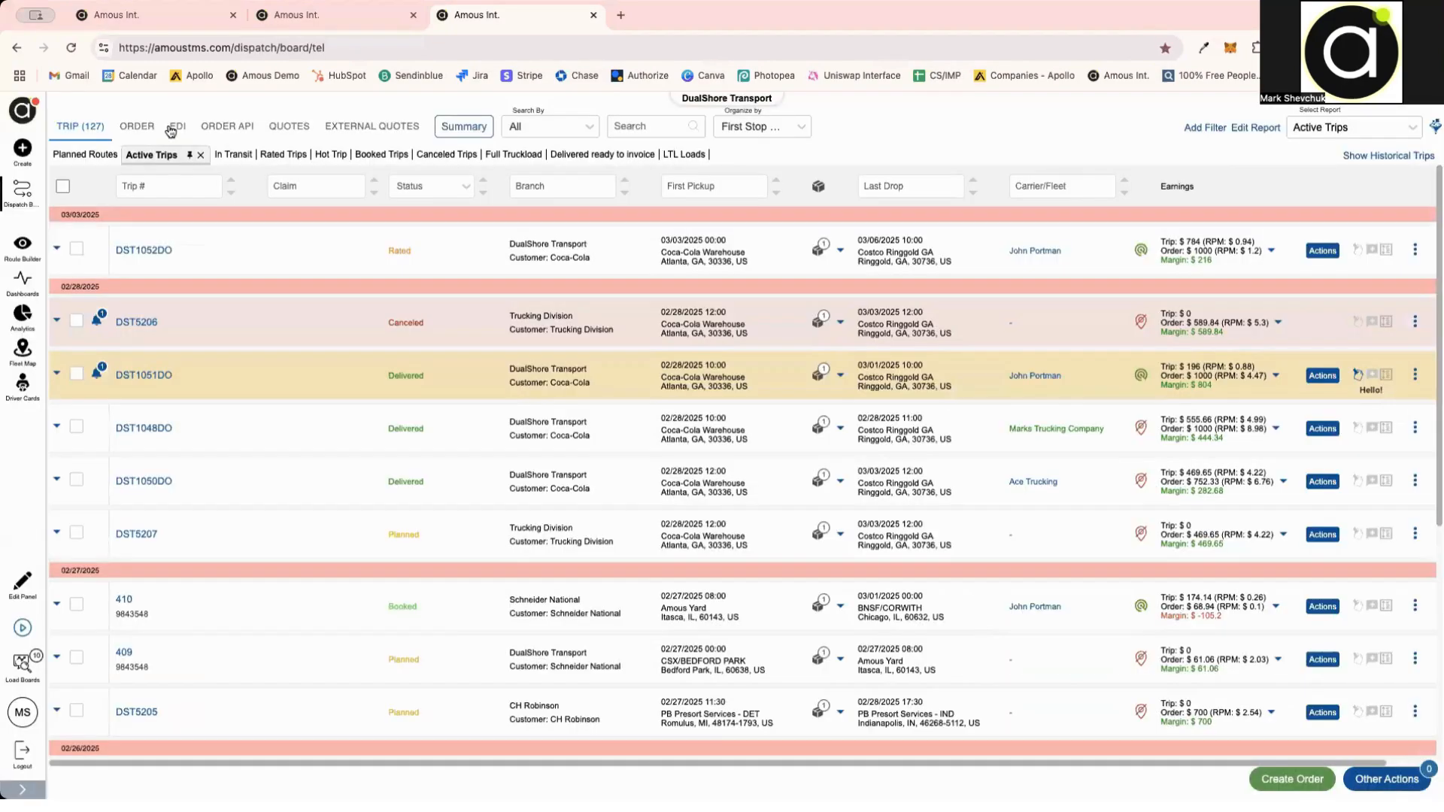
left_click(169, 127)
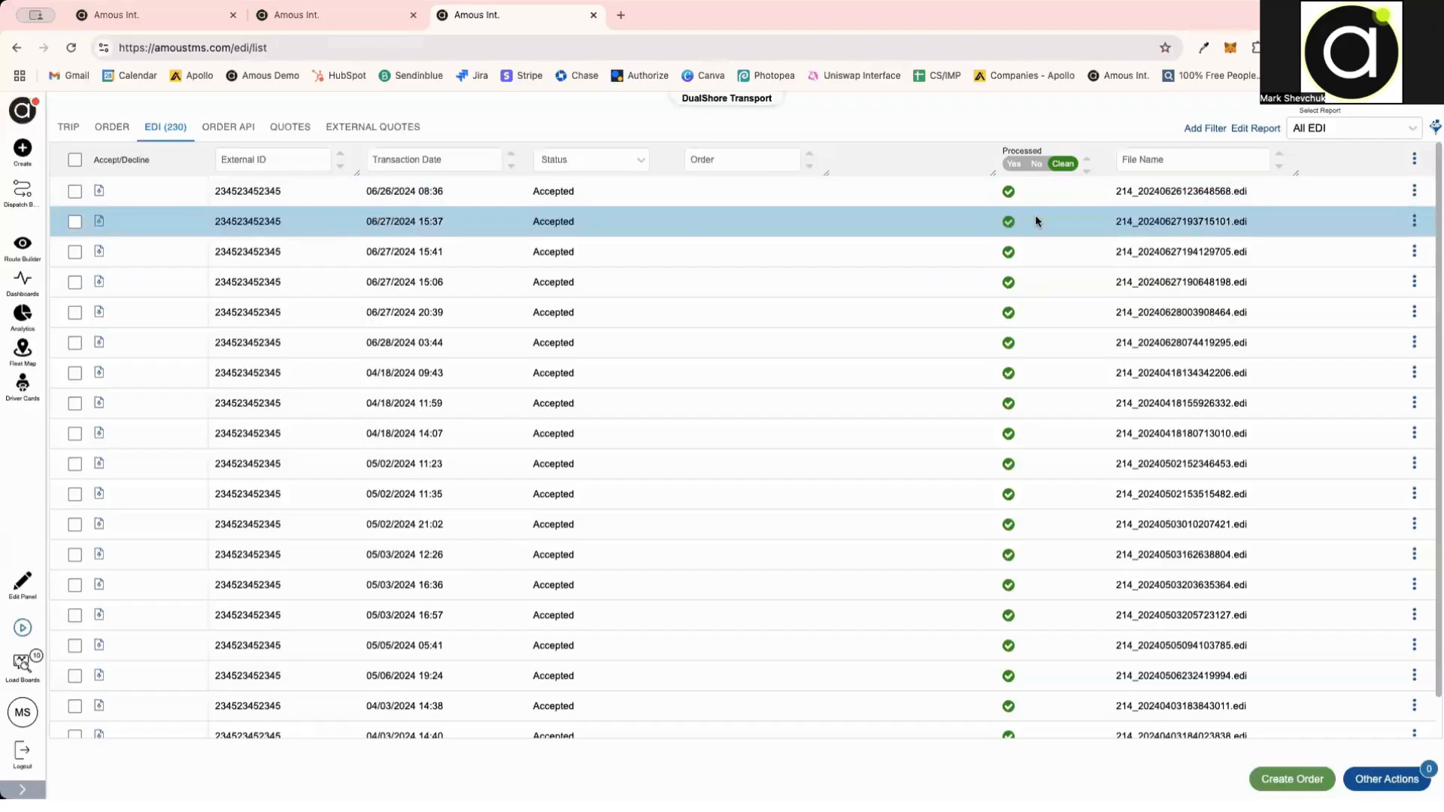
Step: Examine the fields that can be added to the All EDI report, then discard the report edit
left_click(1255, 129)
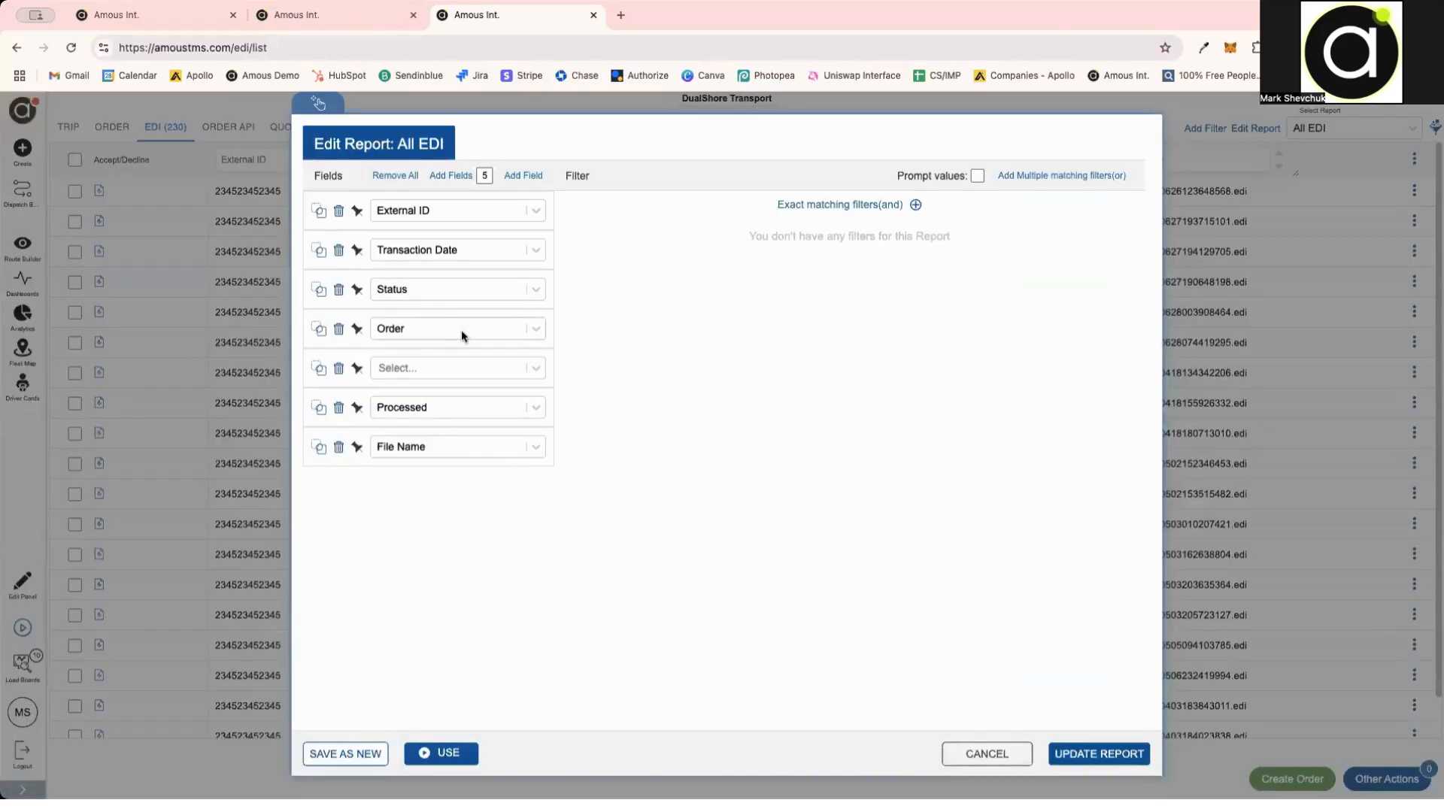
left_click(525, 176)
left_click(503, 453)
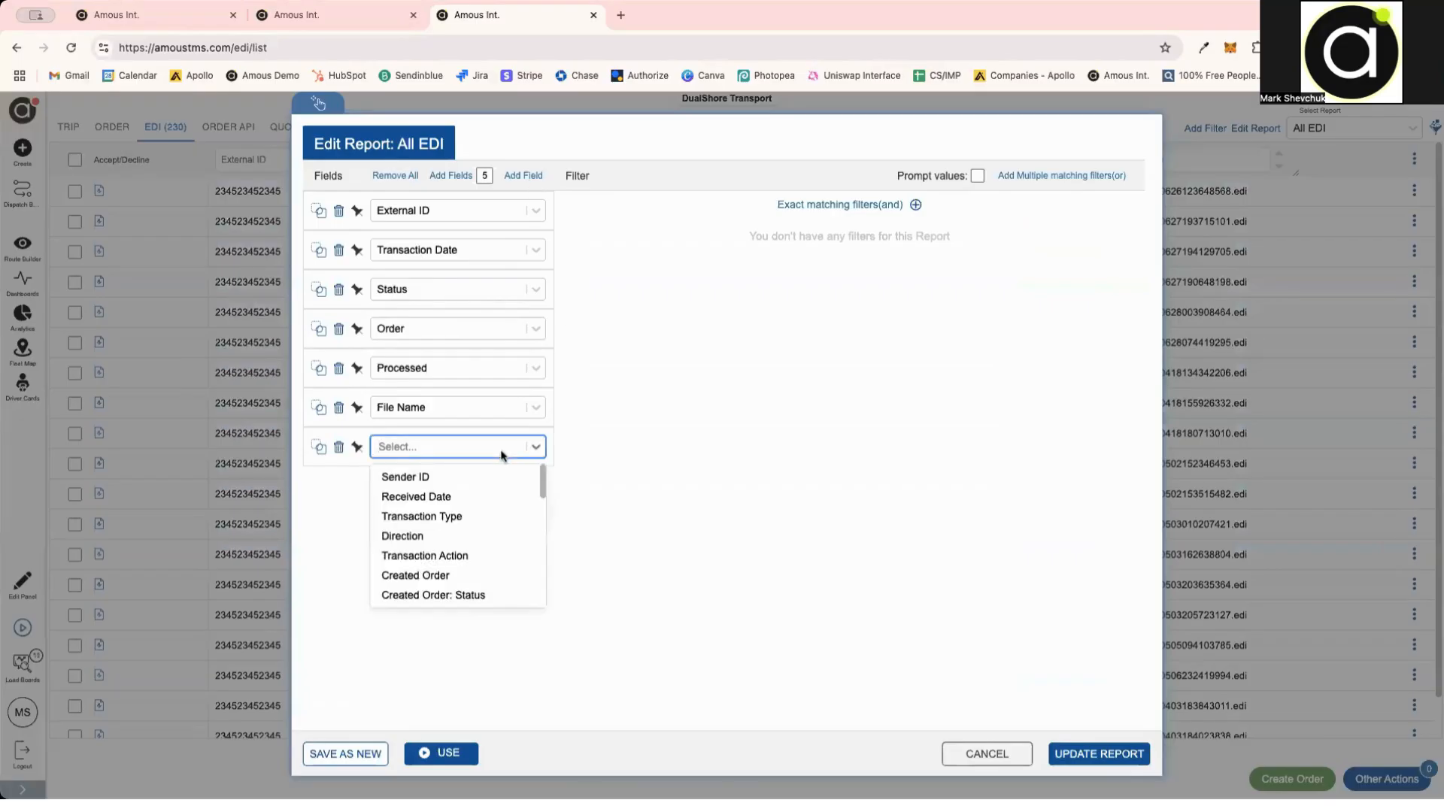
scroll(493, 516, "down", 5)
scroll(489, 526, "down", 1)
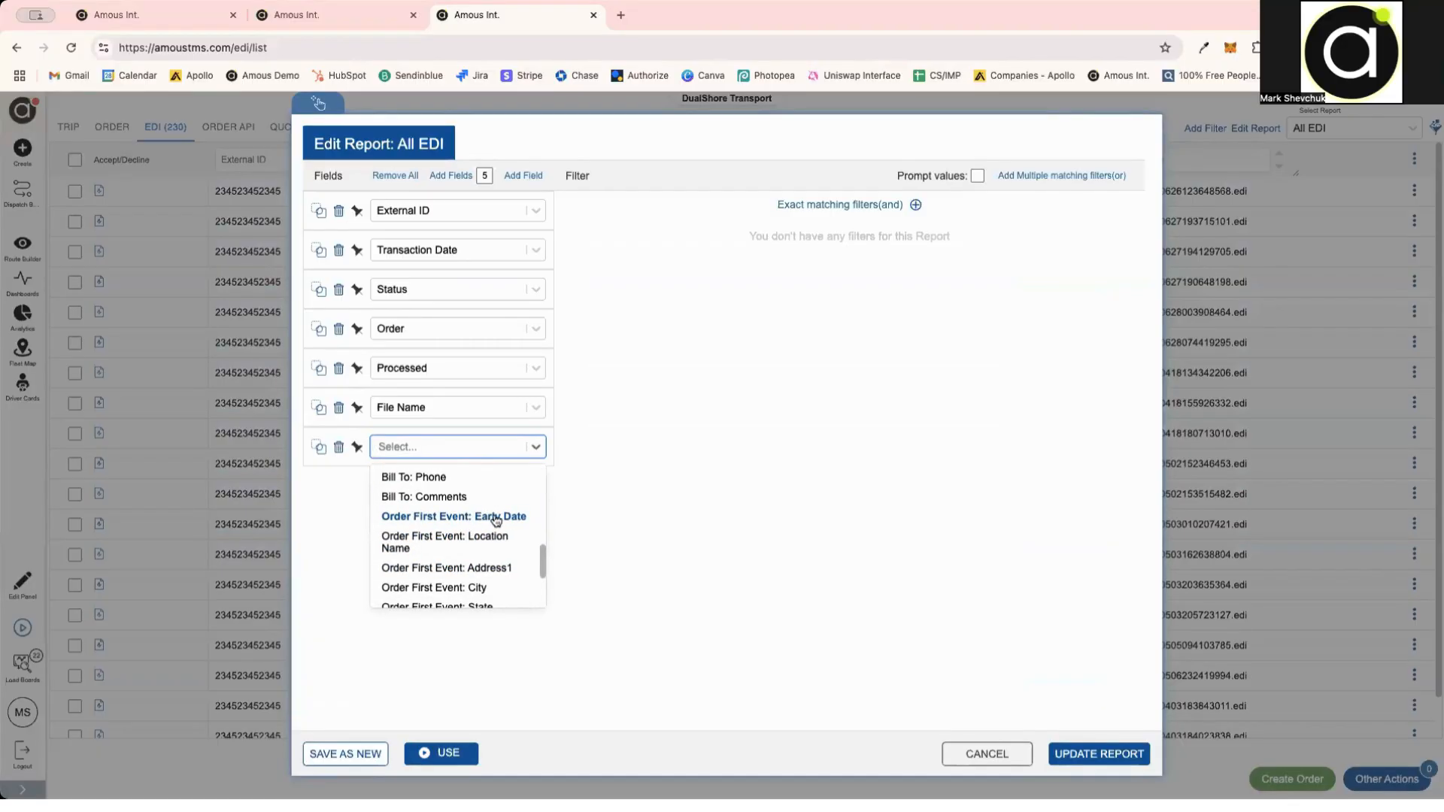
scroll(494, 542, "down", 1)
scroll(493, 545, "down", 4)
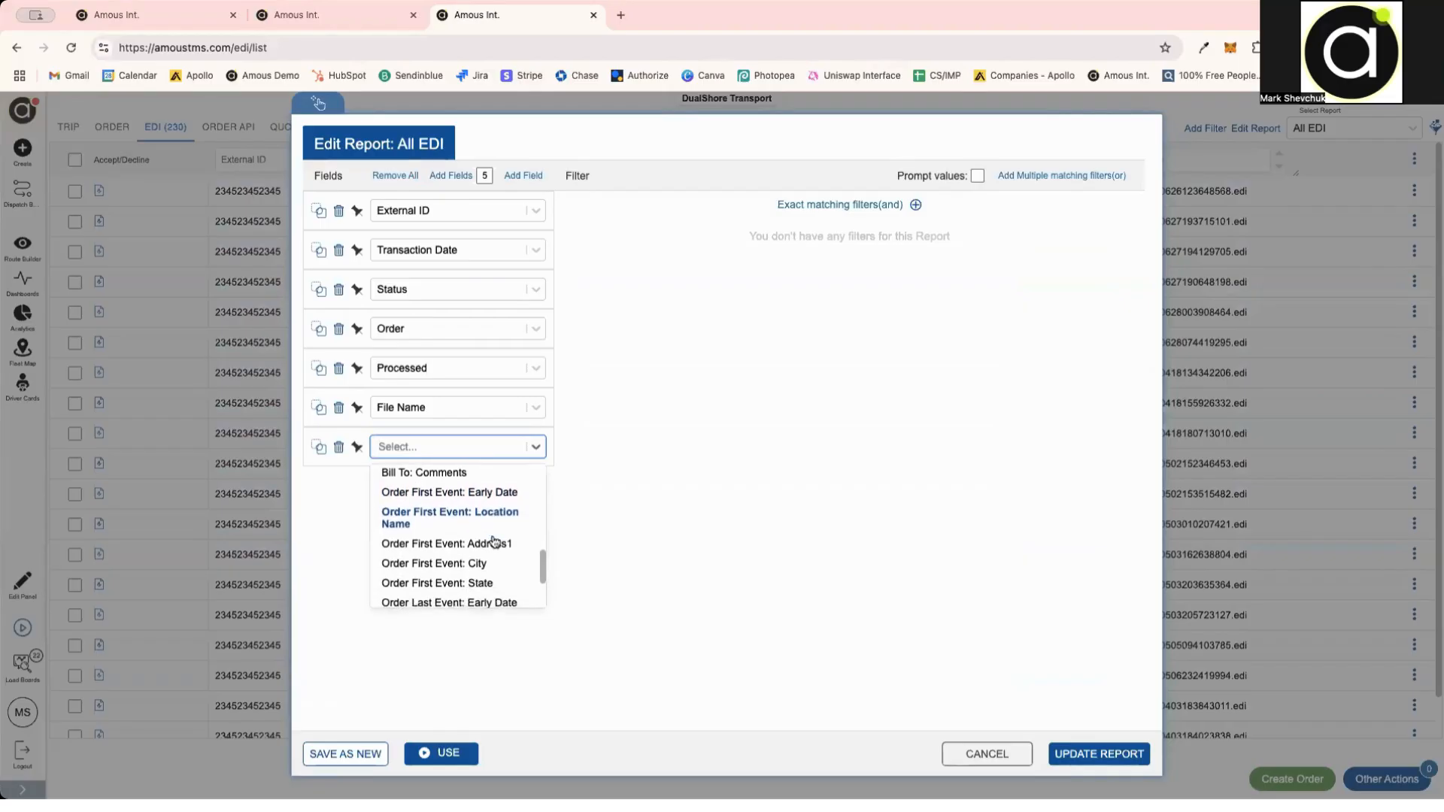
scroll(491, 556, "down", 2)
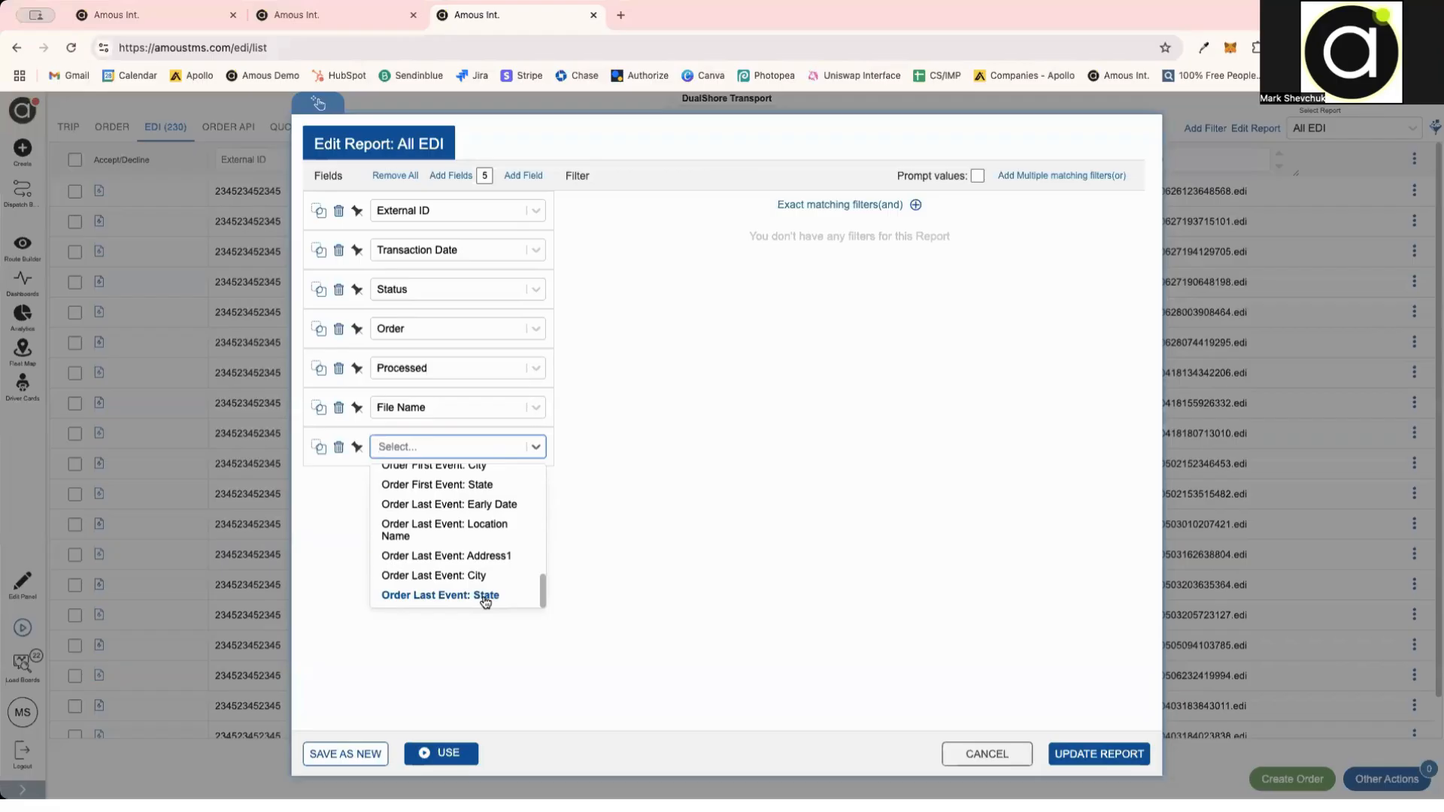
left_click(745, 480)
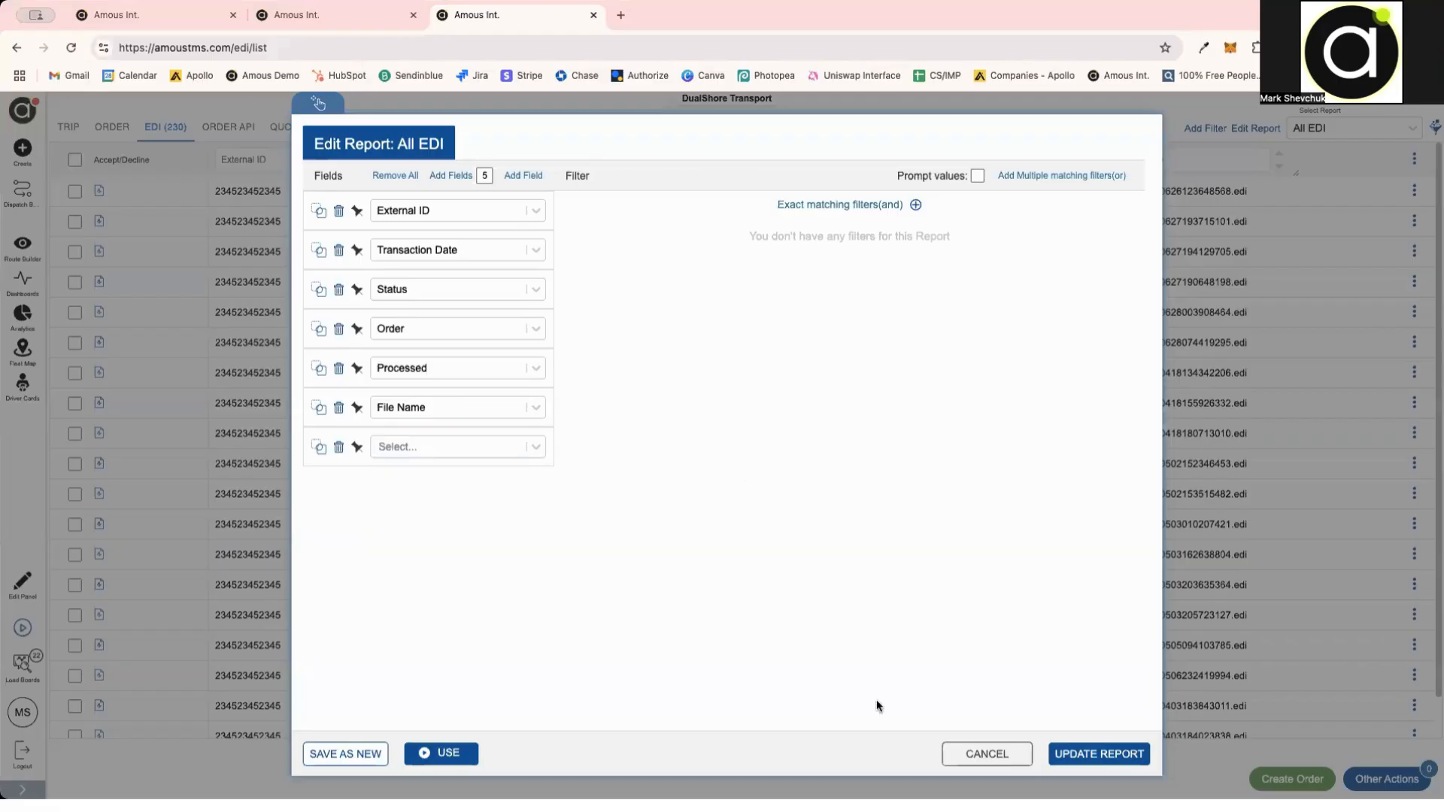
left_click(949, 755)
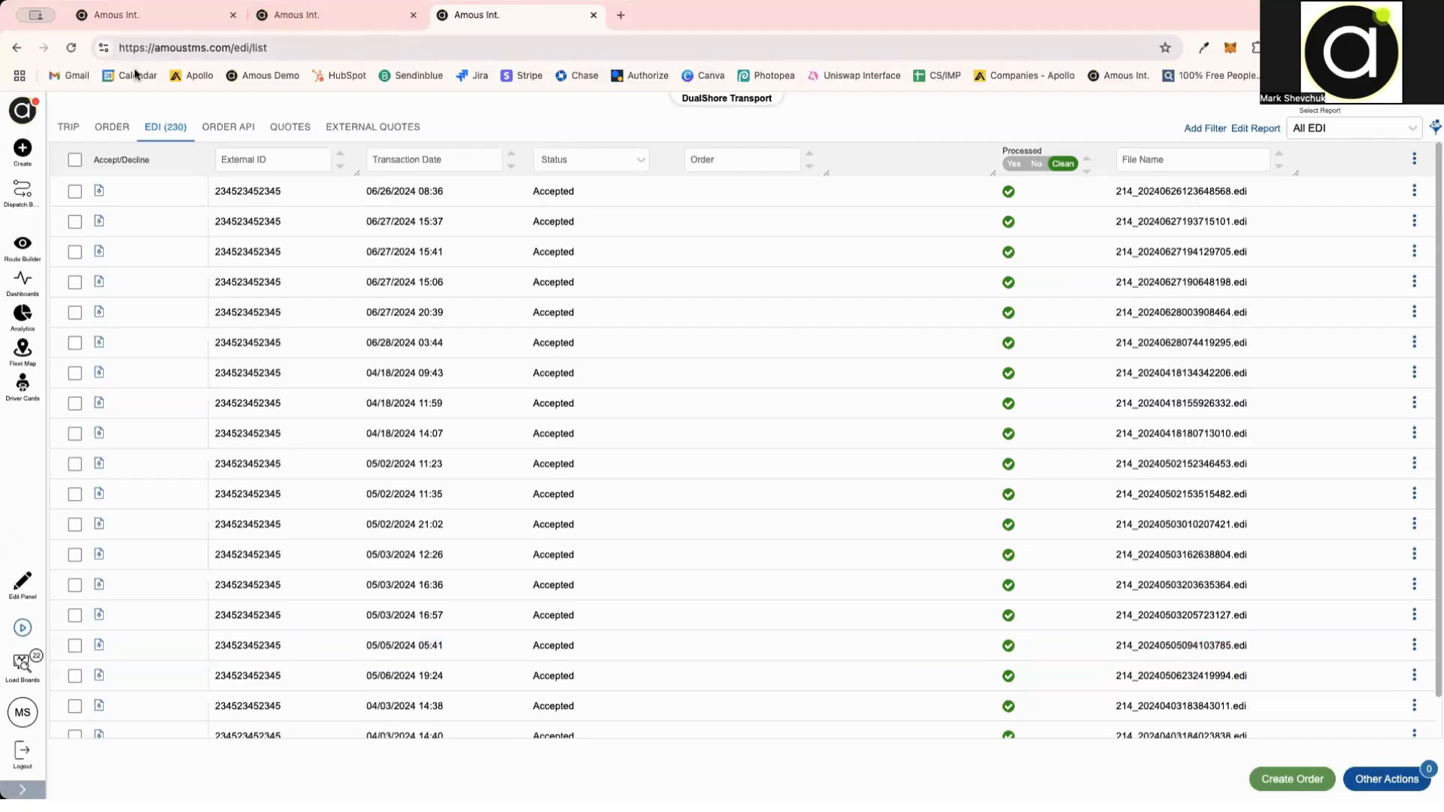
Step: Start a new order for the customer Coca-Cola
mouse_move(29, 153)
left_click(94, 155)
left_click(169, 165)
scroll(128, 282, "down", 2)
scroll(128, 278, "down", 2)
scroll(126, 248, "down", 2)
left_click(124, 274)
Step: Upload the NFI rate confirmation to the order with Parse with Open AI enabled and look through the document
left_click(707, 209)
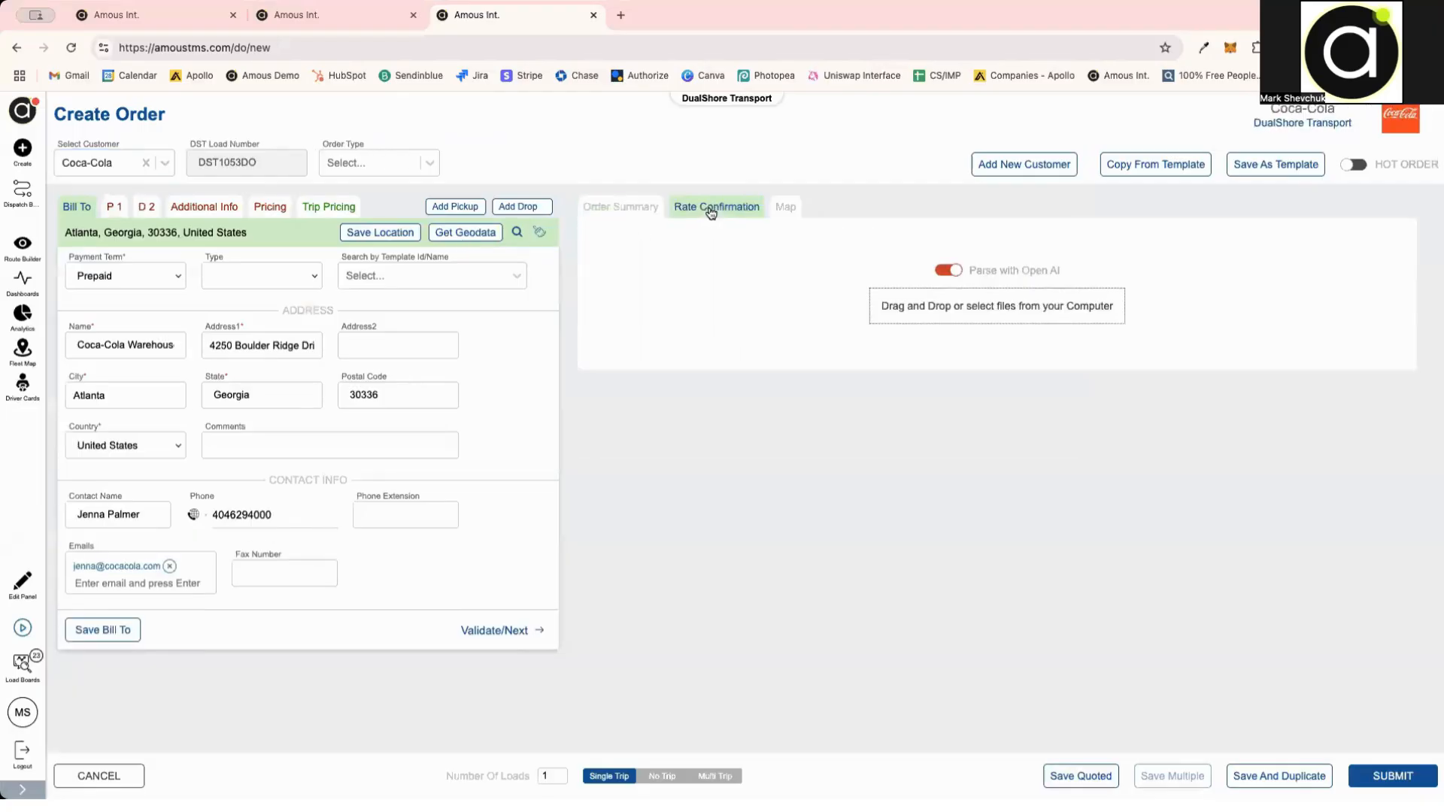
left_click(912, 309)
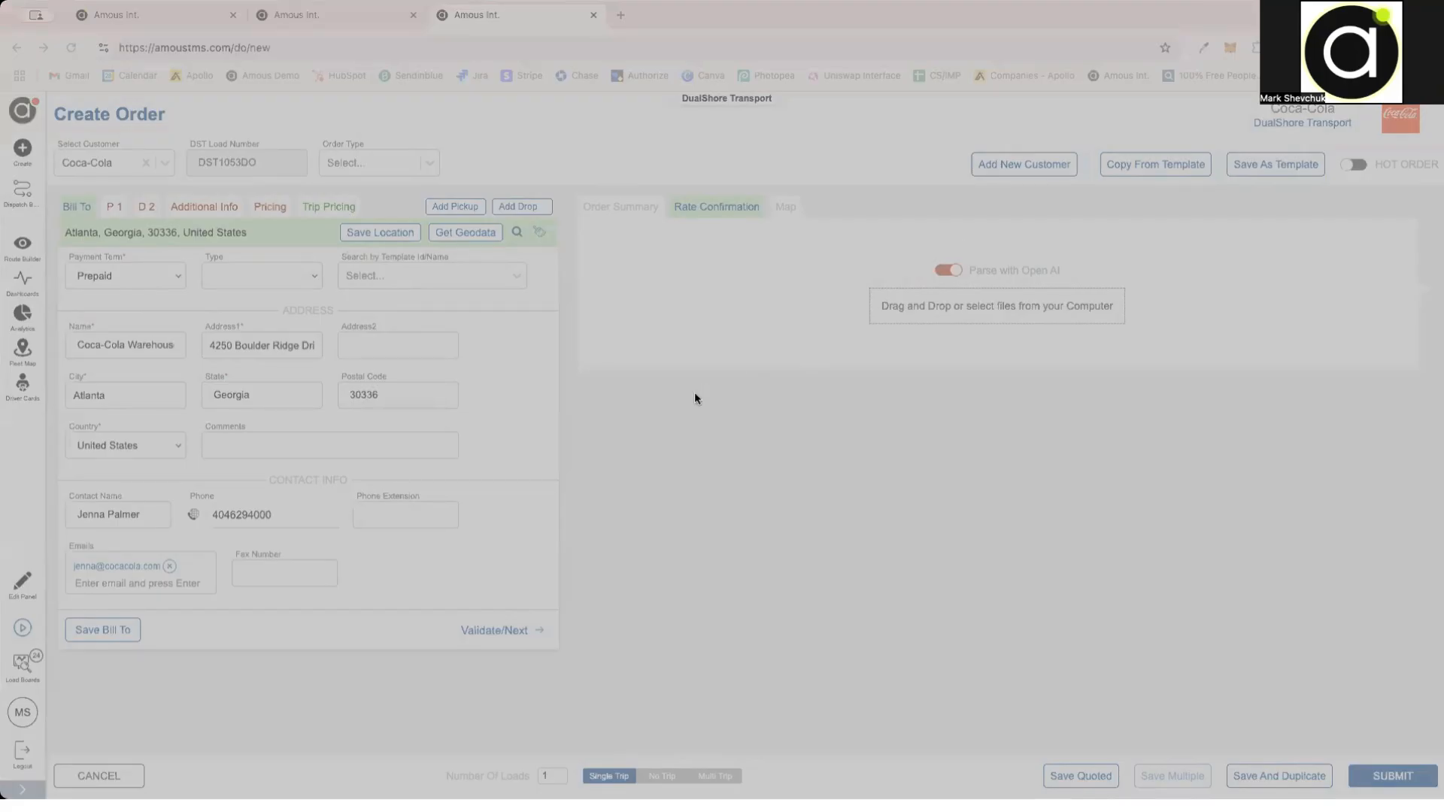
double_click(632, 445)
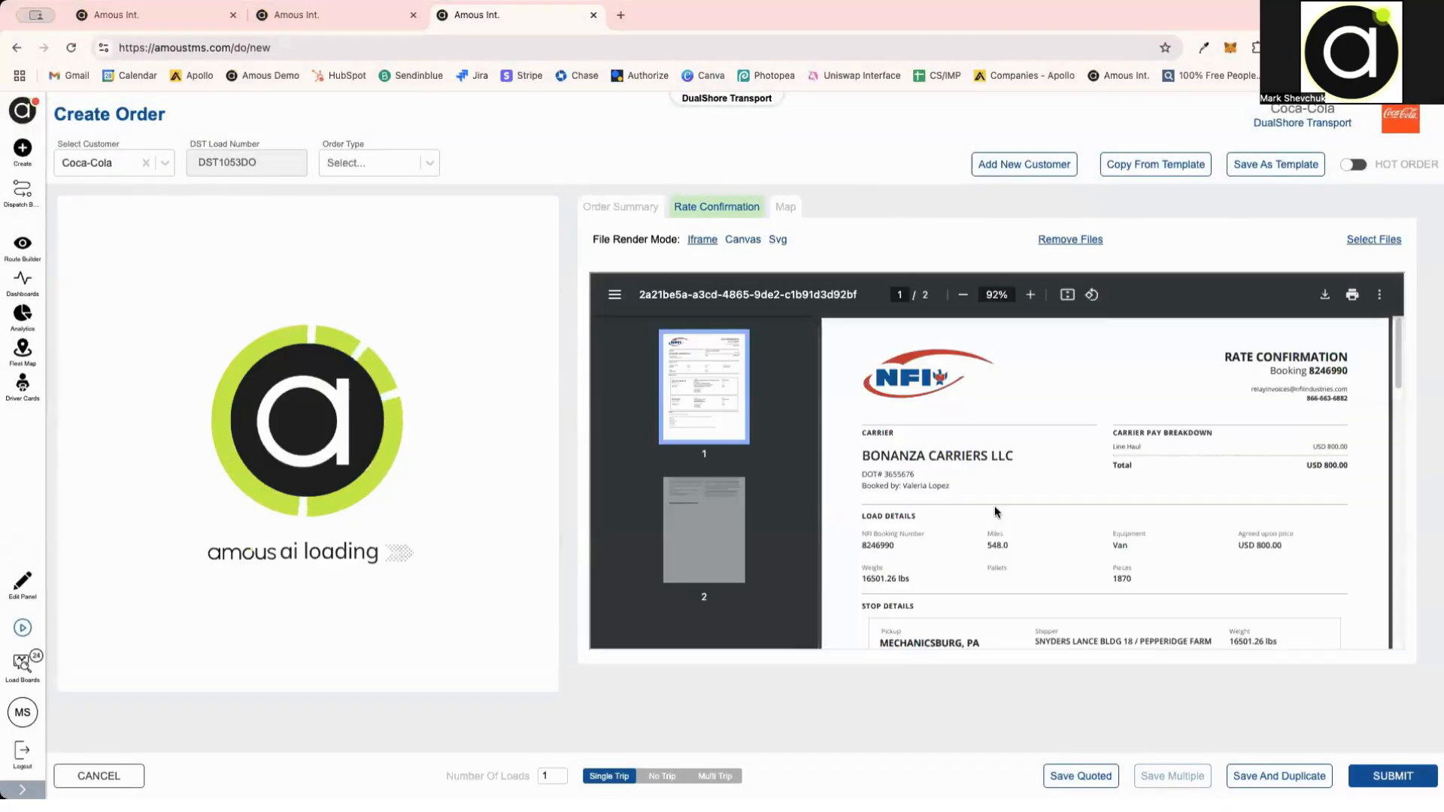
scroll(1021, 542, "down", 5)
scroll(1021, 540, "up", 4)
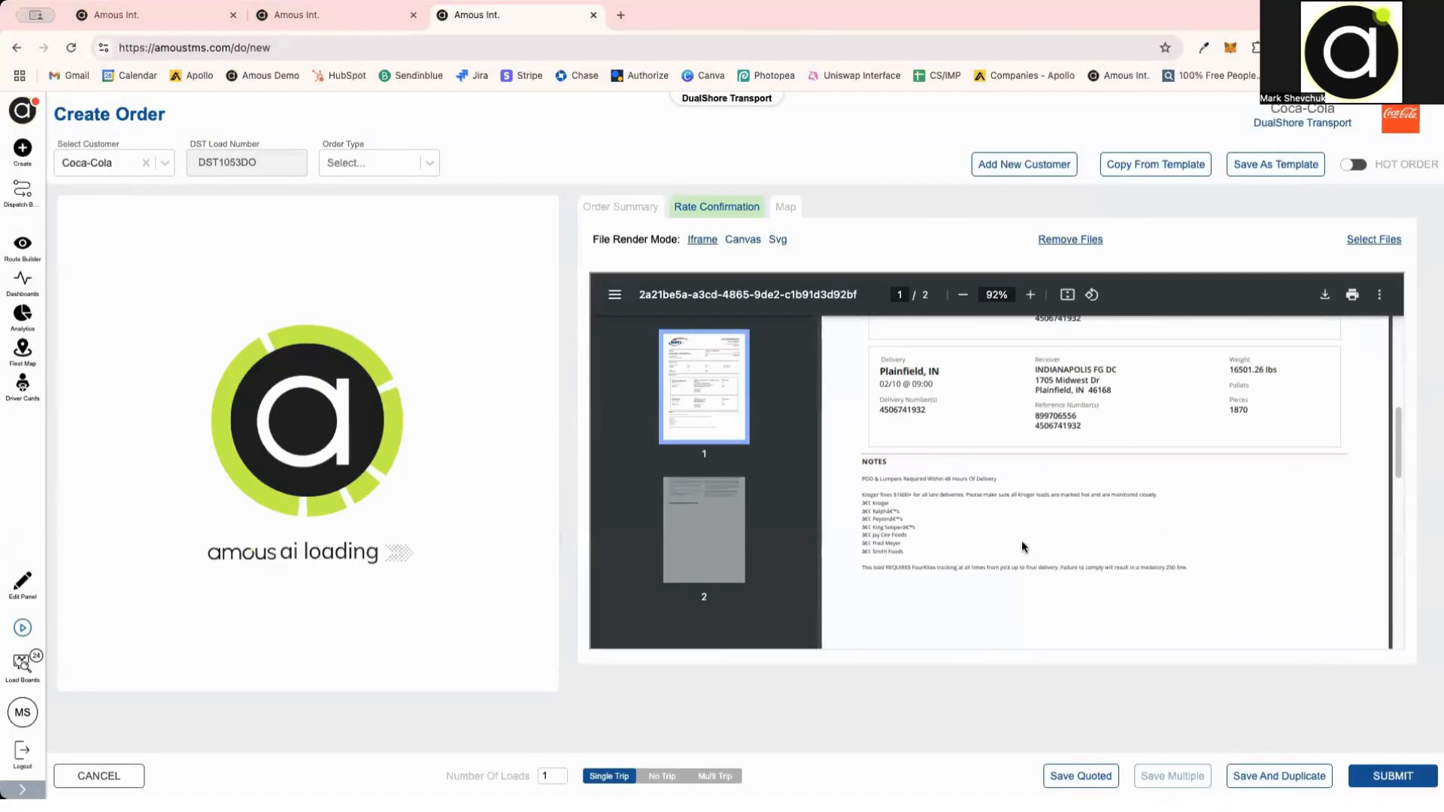
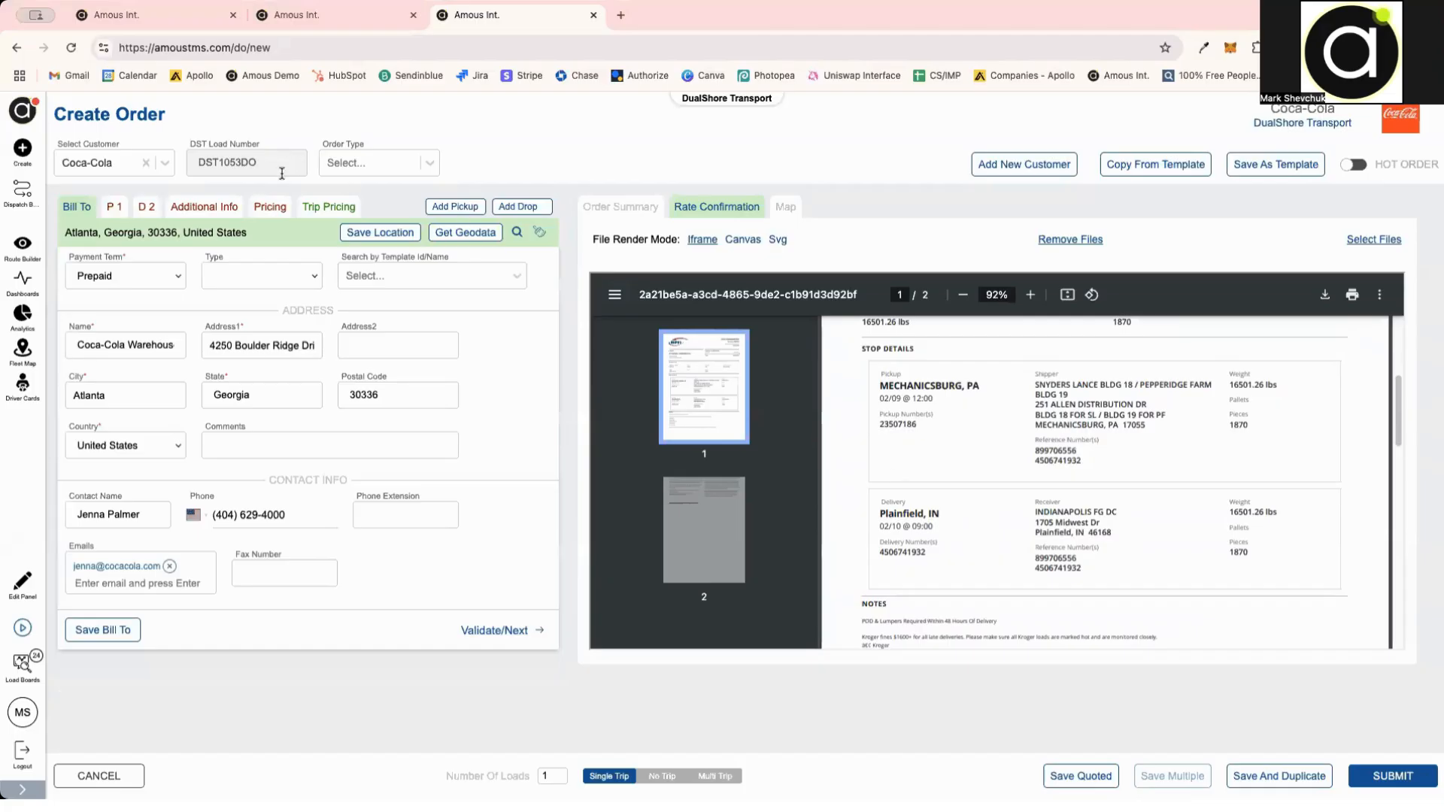
Step: Review the order's parsed pickup, drop, additional information and pricing details against the rate confirmation
left_click(114, 207)
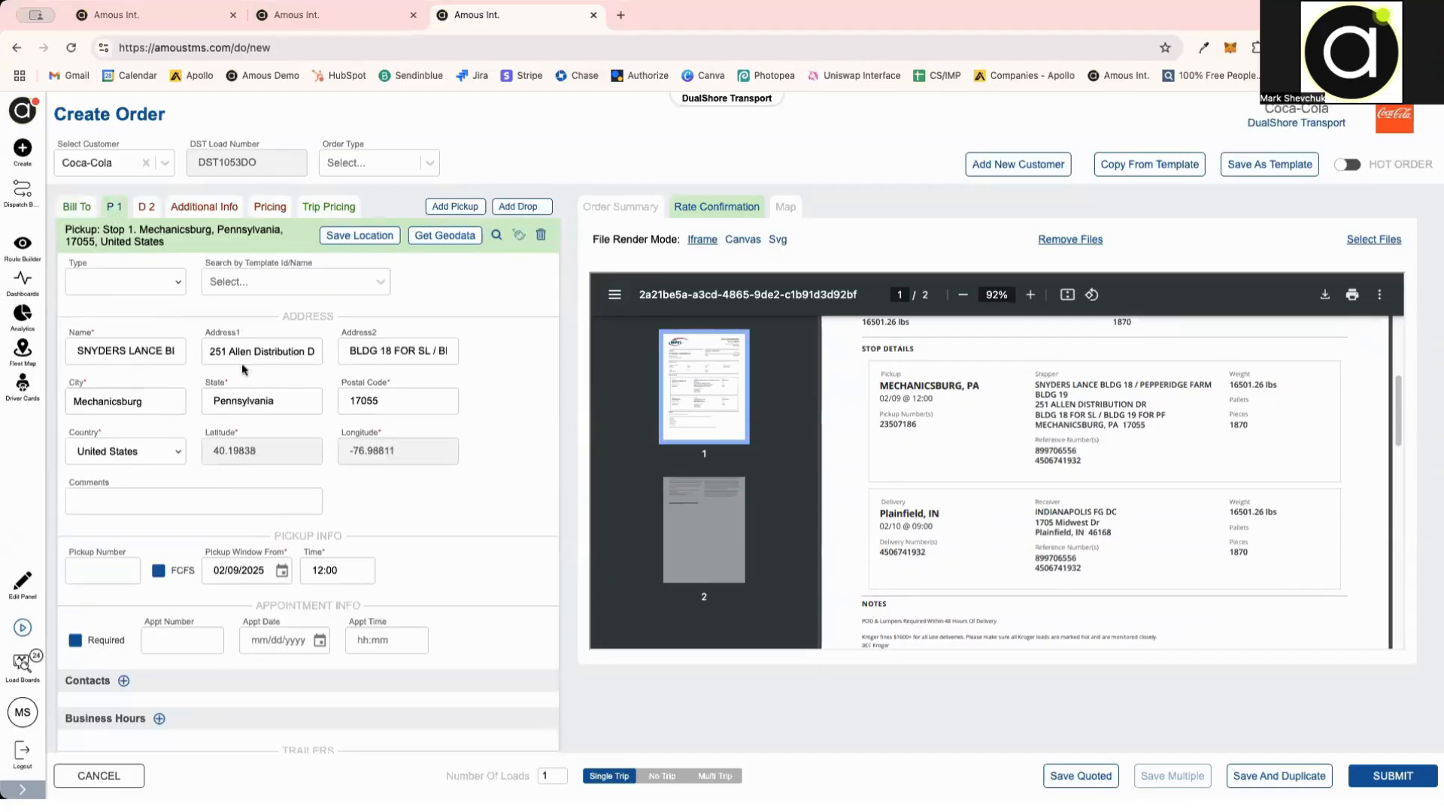
scroll(353, 588, "down", 3)
scroll(353, 588, "down", 1)
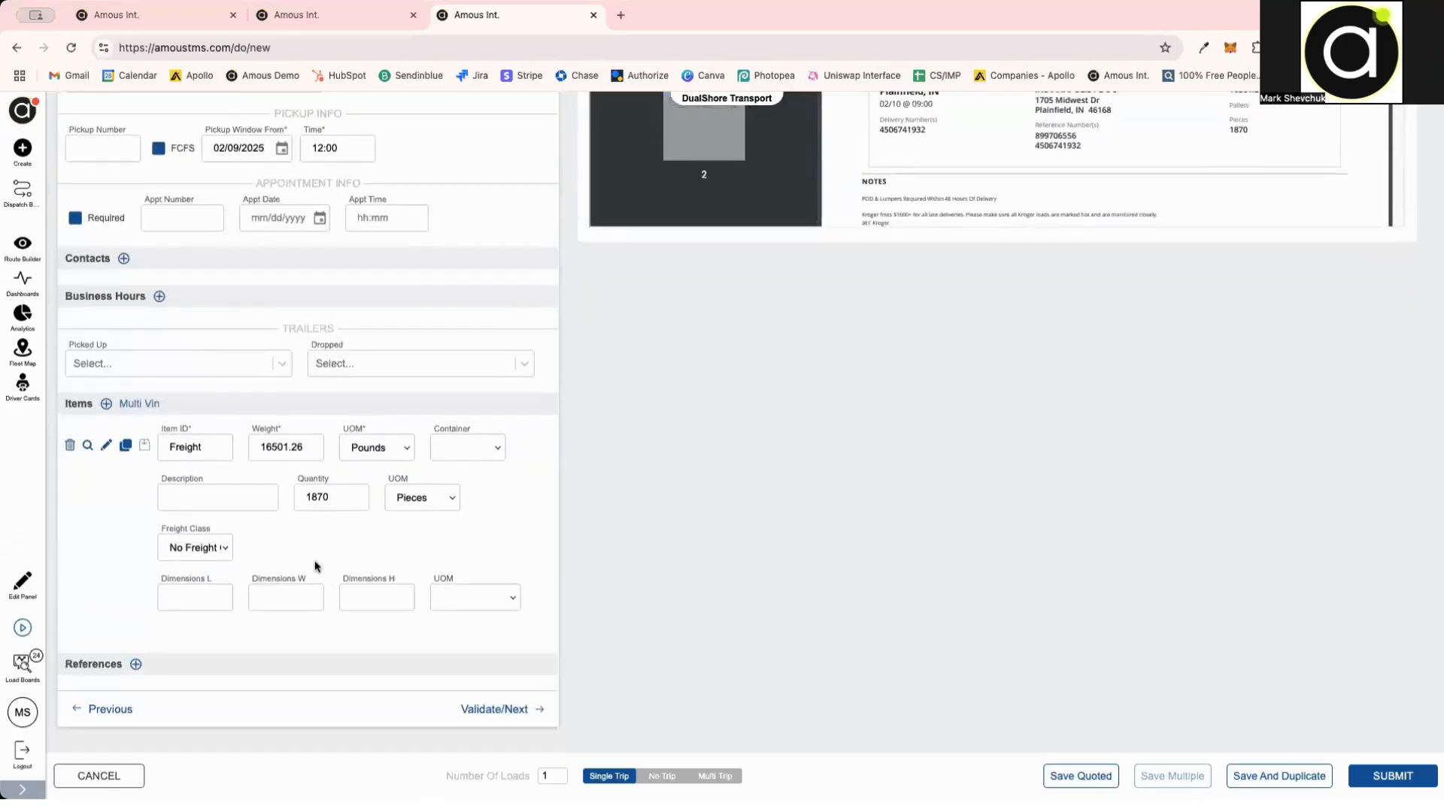
scroll(301, 526, "up", 5)
left_click(145, 208)
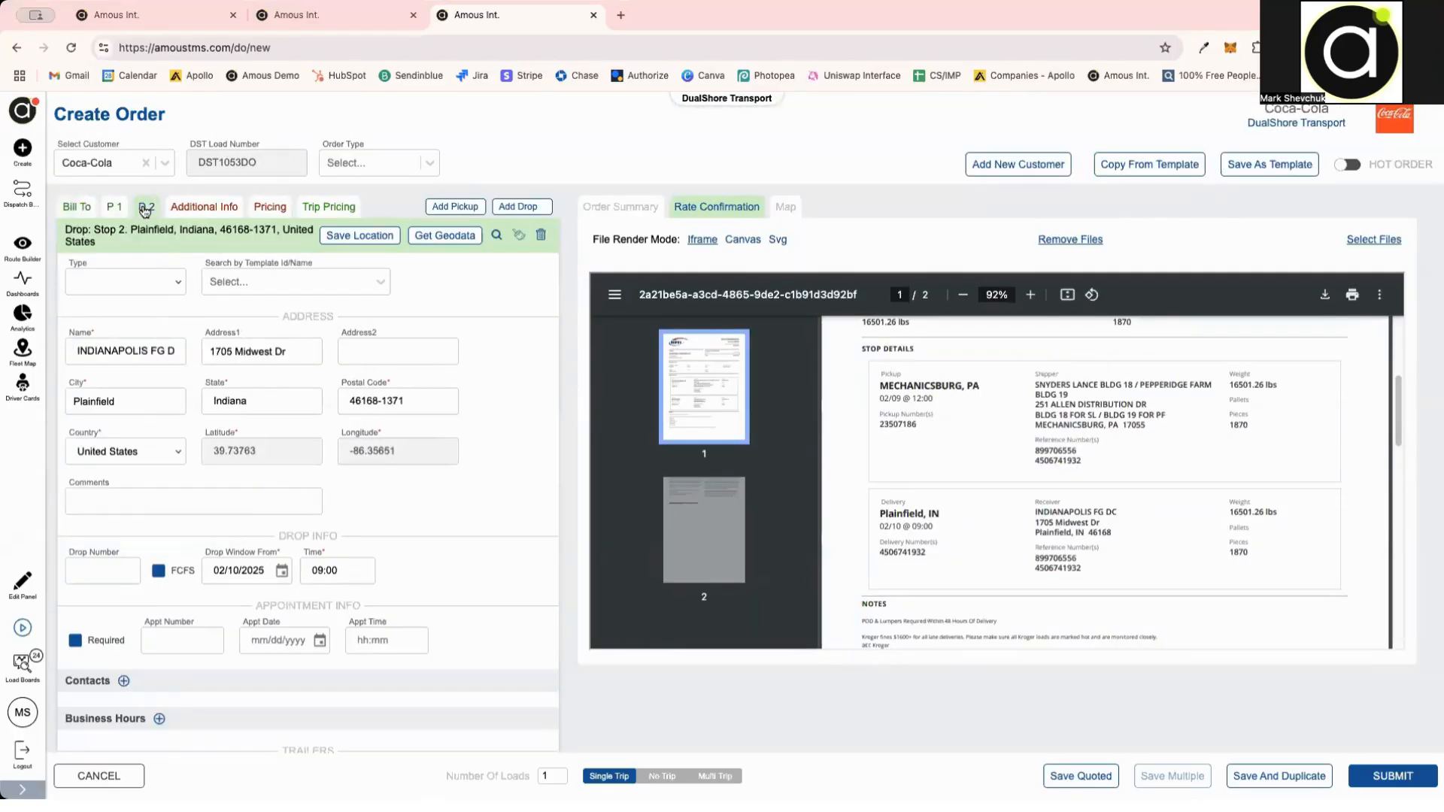
left_click(198, 213)
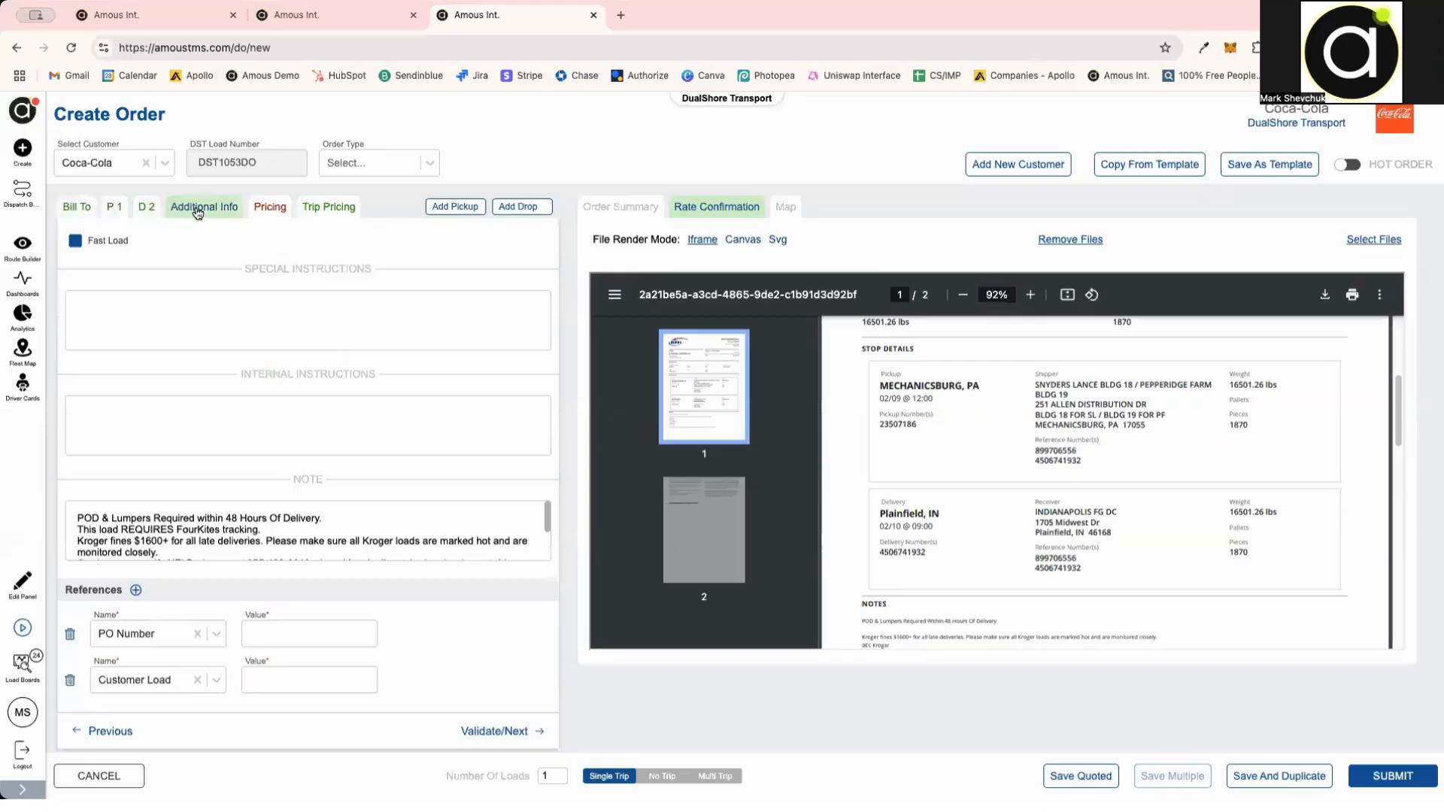
left_click(269, 207)
left_click_drag(268, 582, 188, 589)
left_click(337, 609)
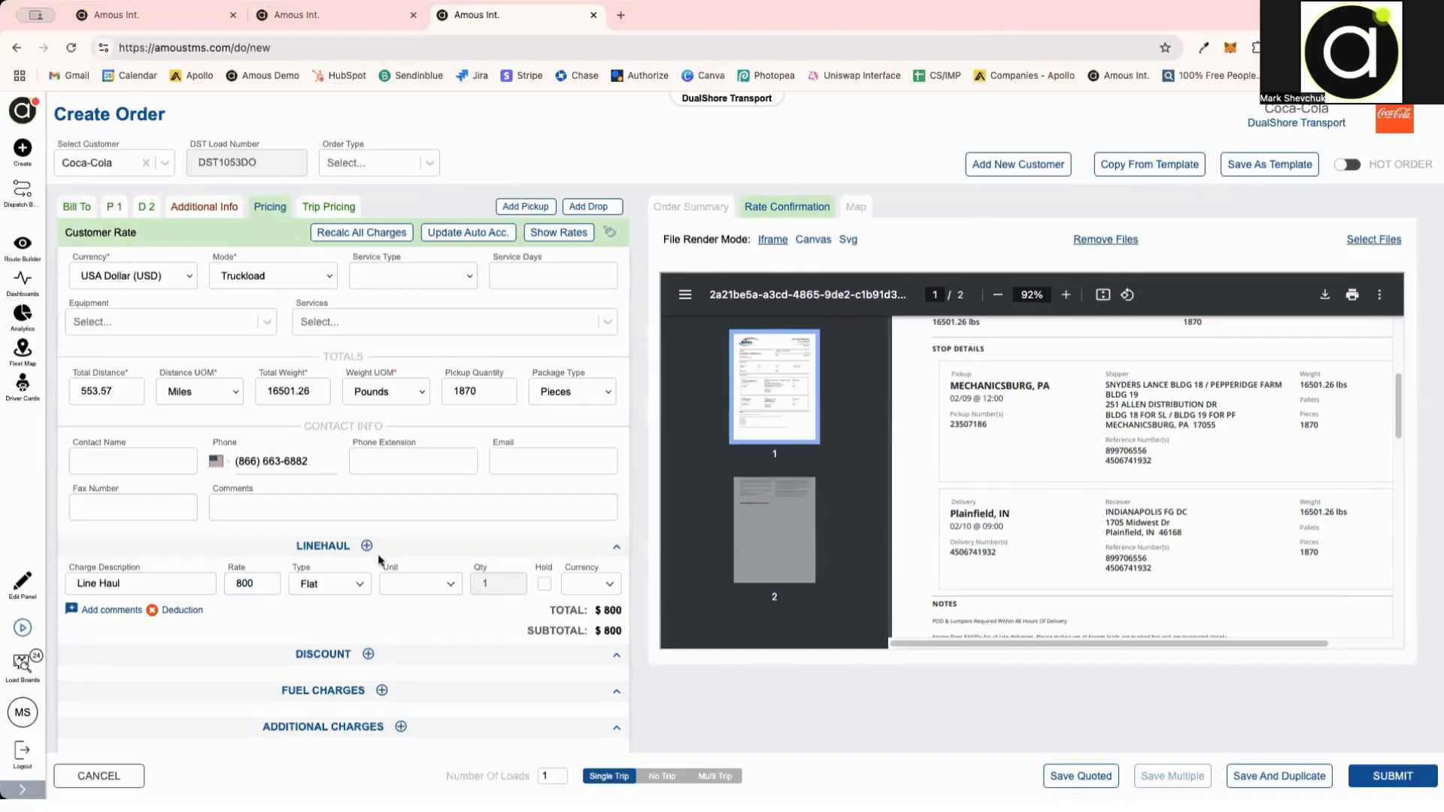
Step: Filter the fleet's driver list by the driver's first name and open the record of truck DSTMIKI101's driver
left_click(23, 111)
scroll(138, 654, "down", 4)
left_click(128, 734)
scroll(129, 730, "down", 5)
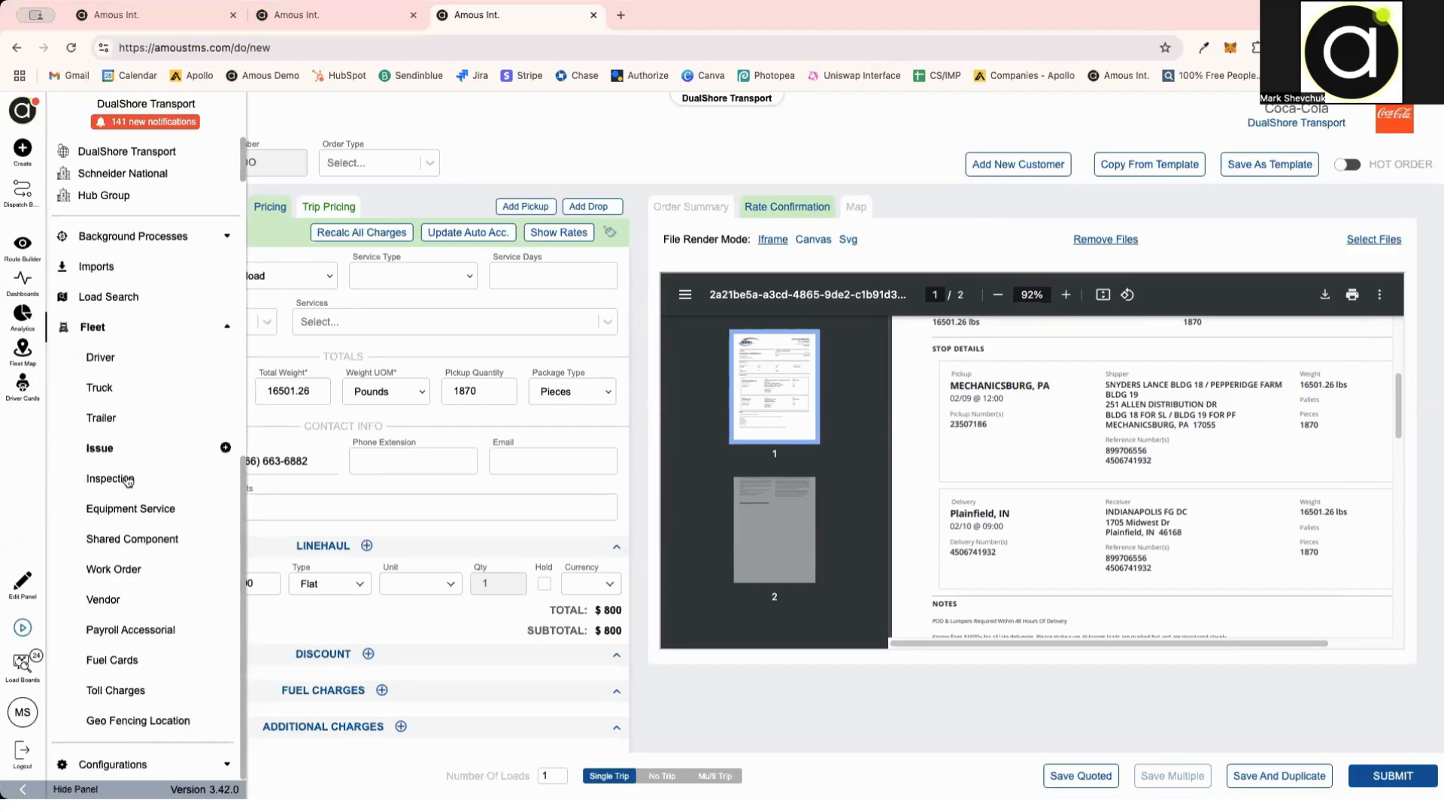
left_click(102, 358)
left_click(306, 179)
type("John")
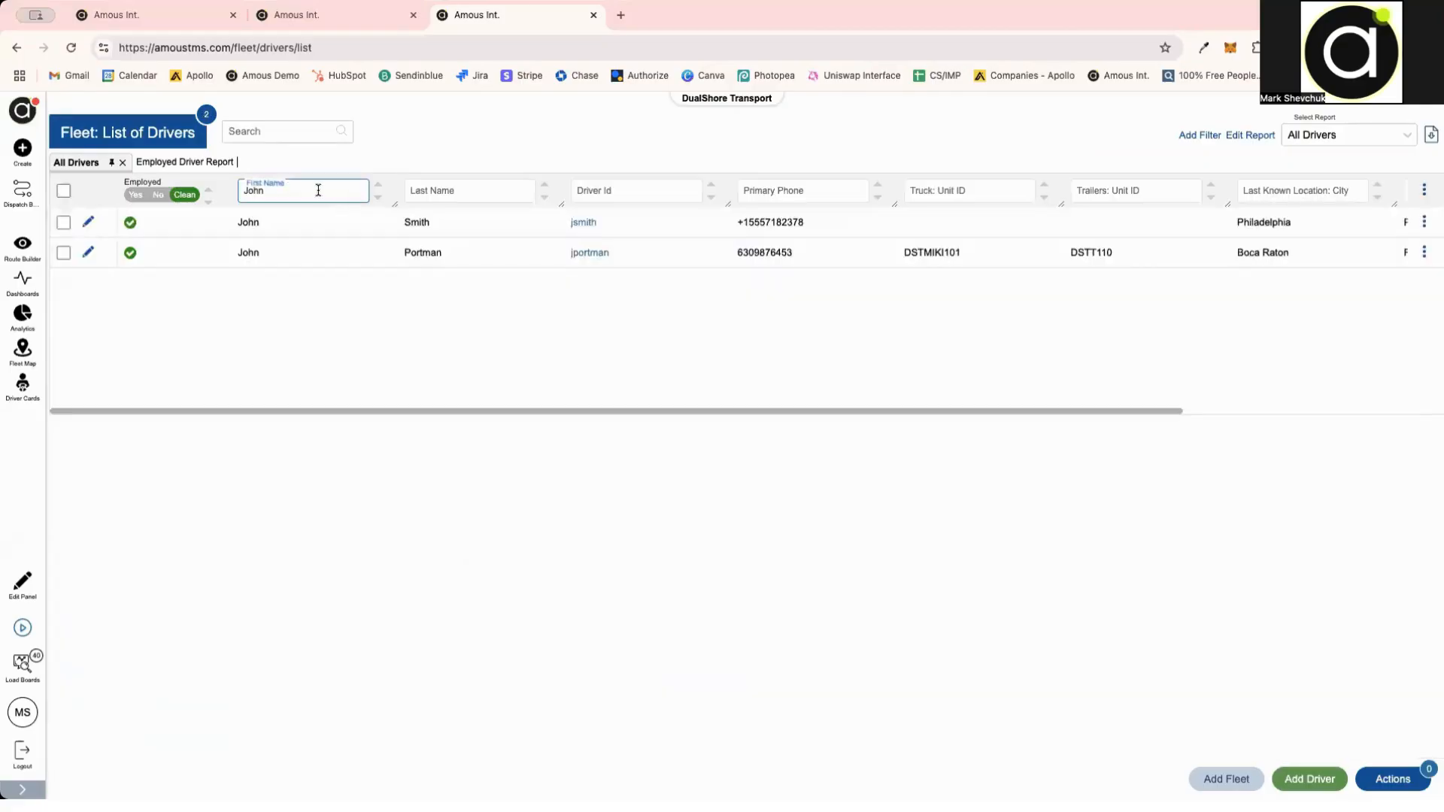
left_click(579, 252)
Step: Enlarge the driver's record and show the driver's expenses
left_click_drag(425, 436, 118, 436)
scroll(865, 442, "down", 3)
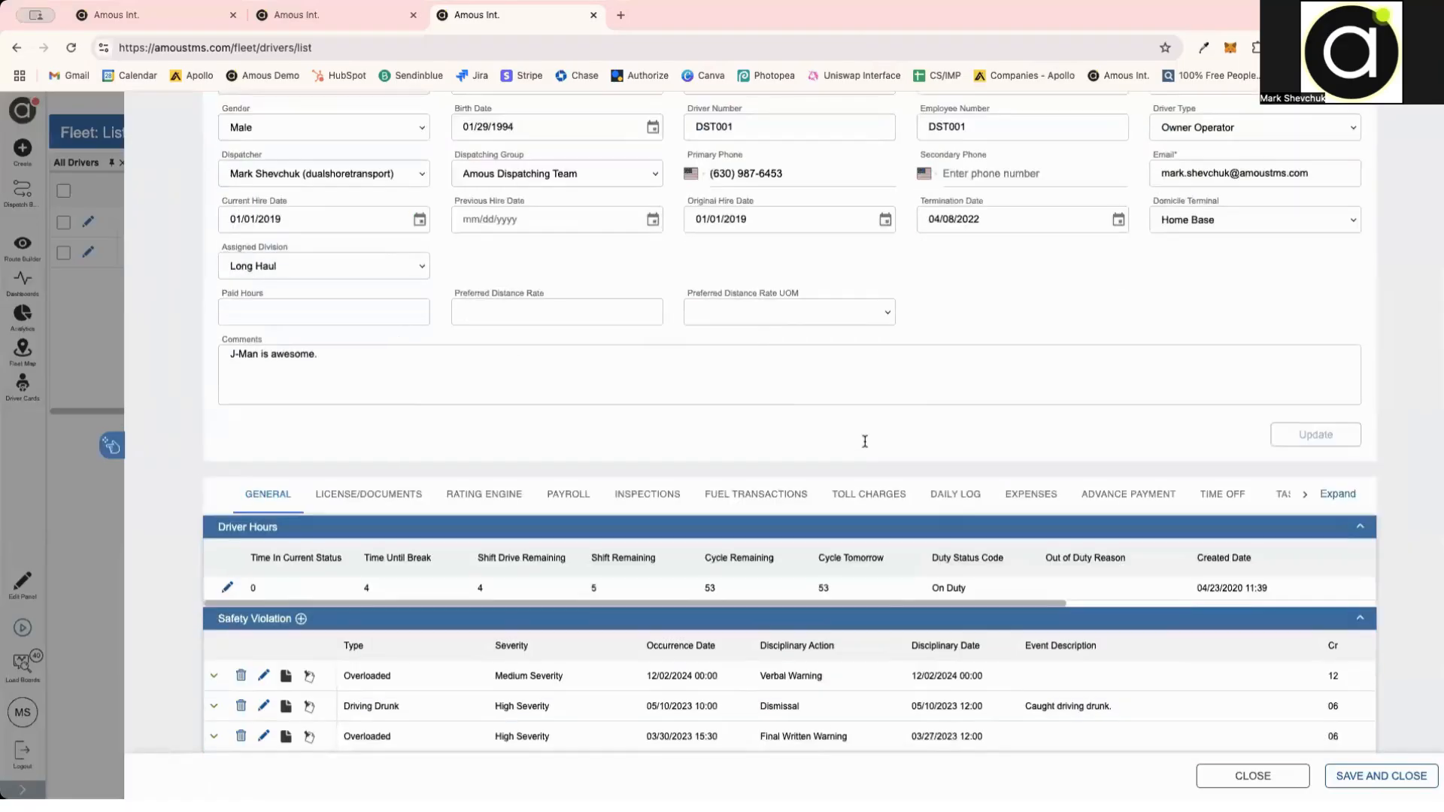
scroll(865, 442, "down", 2)
left_click(1023, 361)
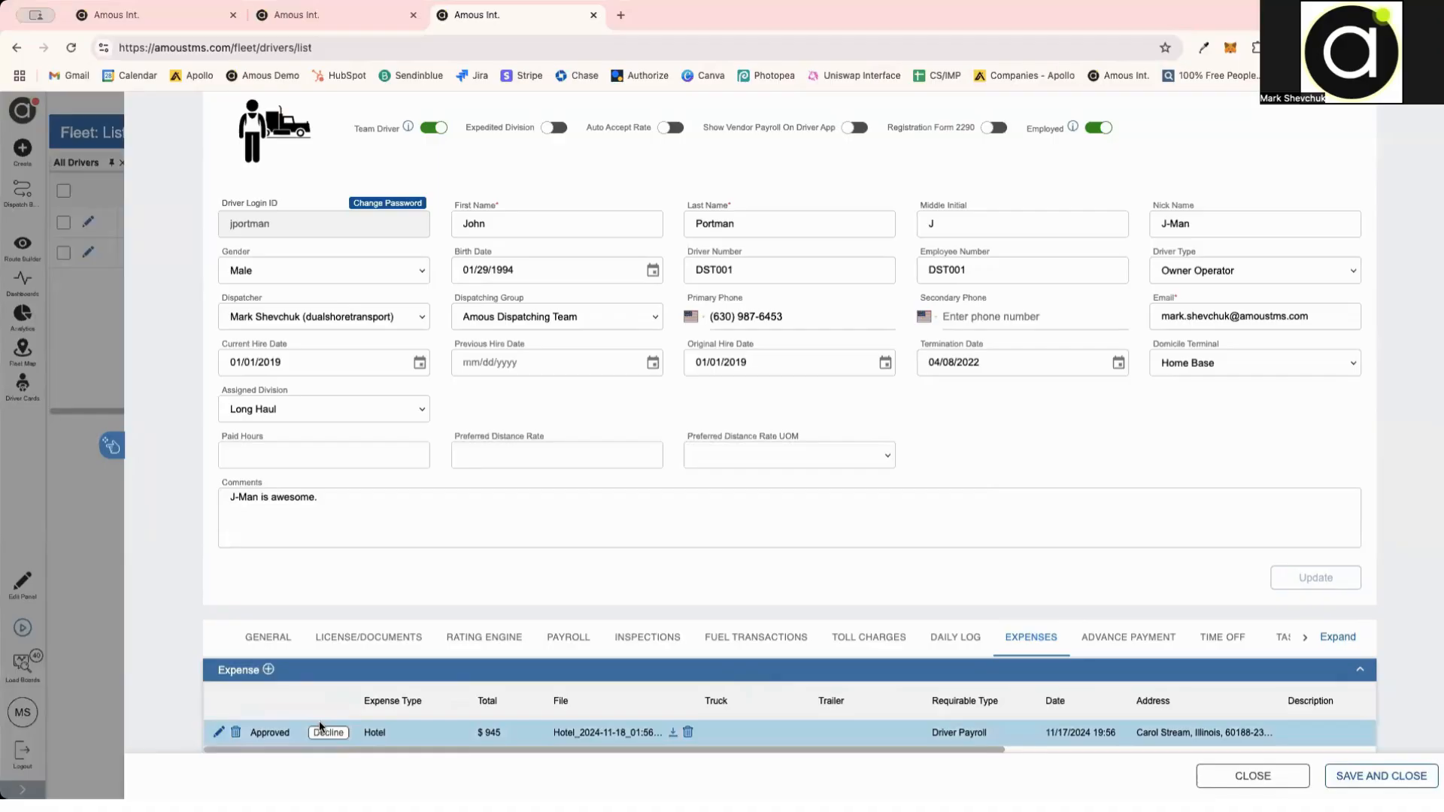
Step: Start a new expense for the driver and upload the Flying J receipt for AI parsing
left_click(268, 670)
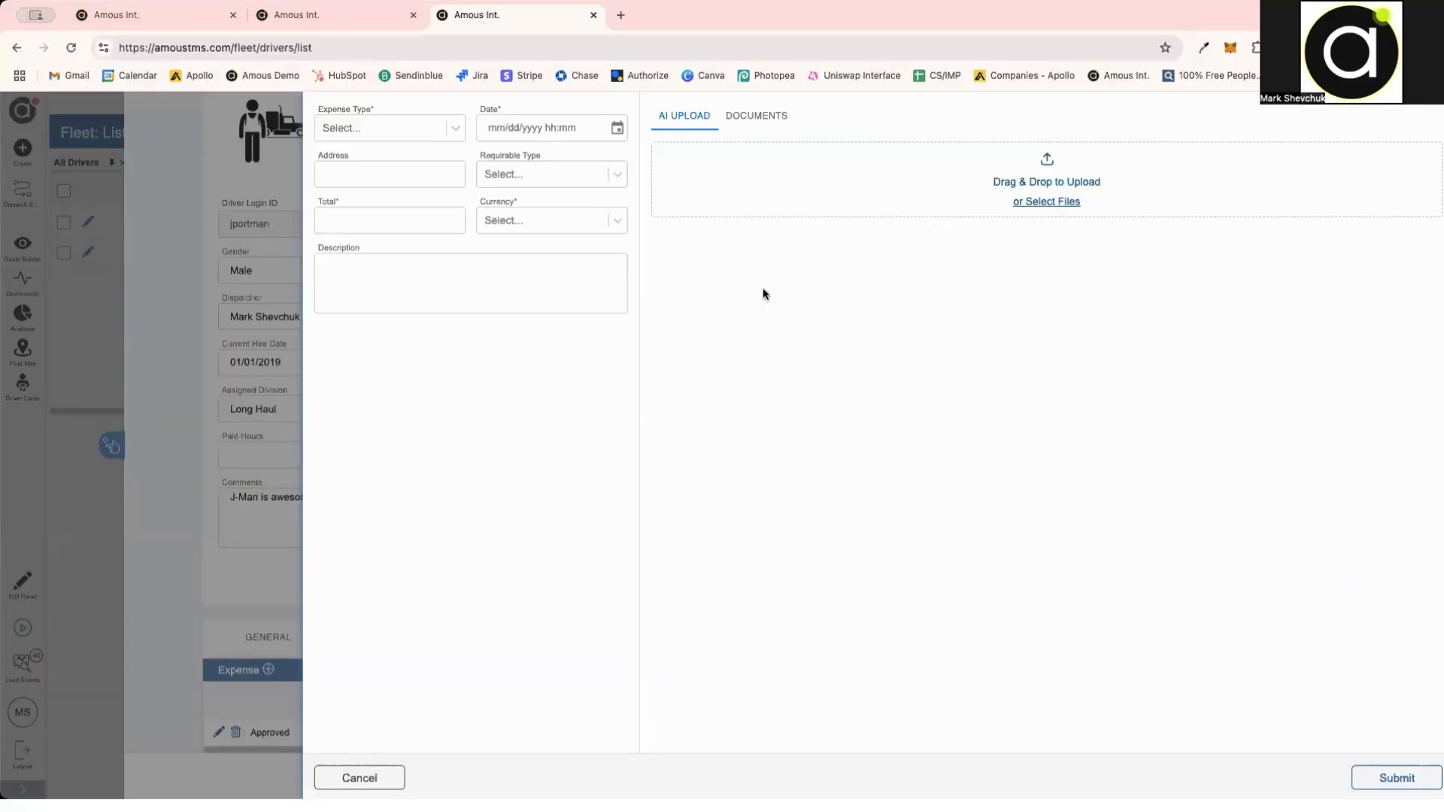
left_click(1047, 200)
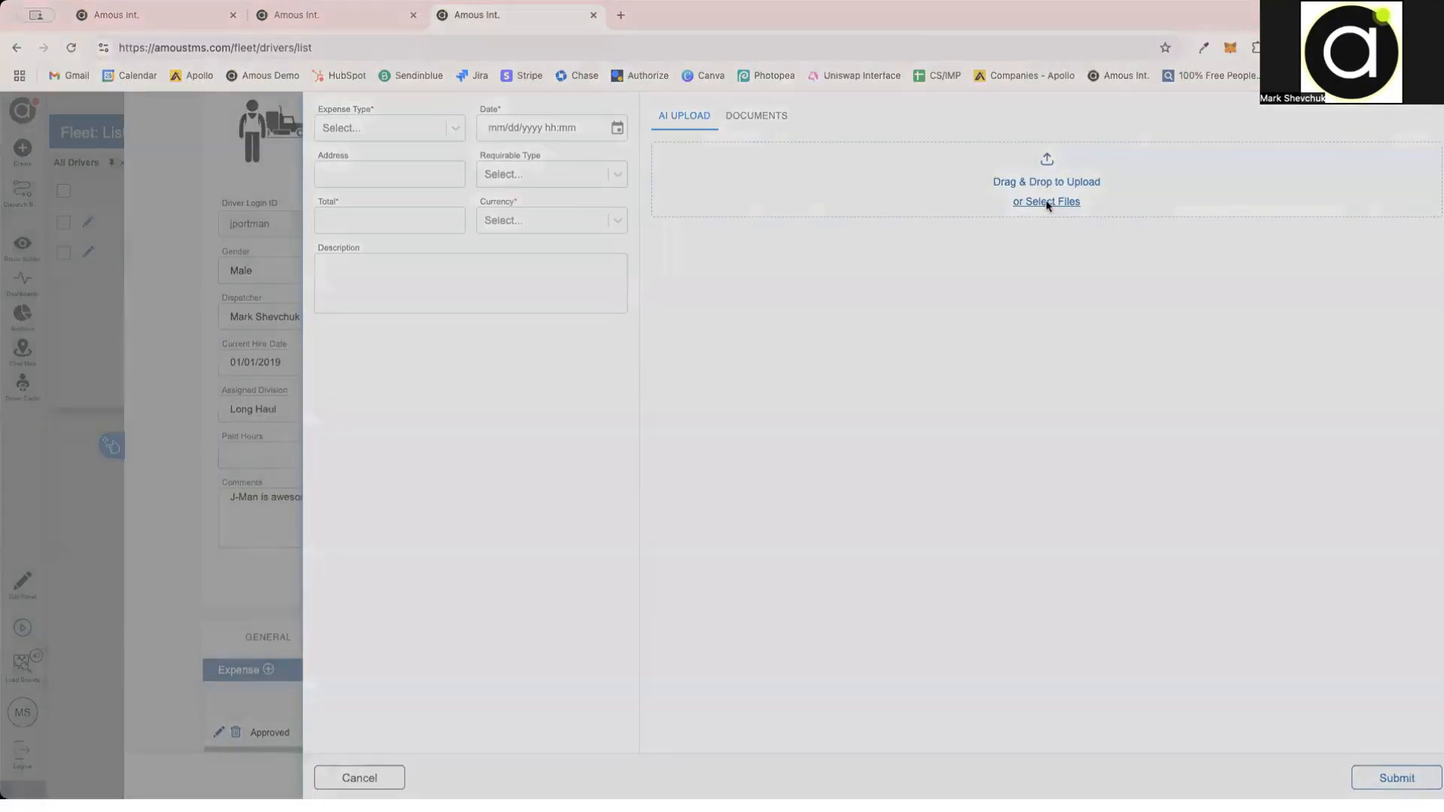
double_click(637, 347)
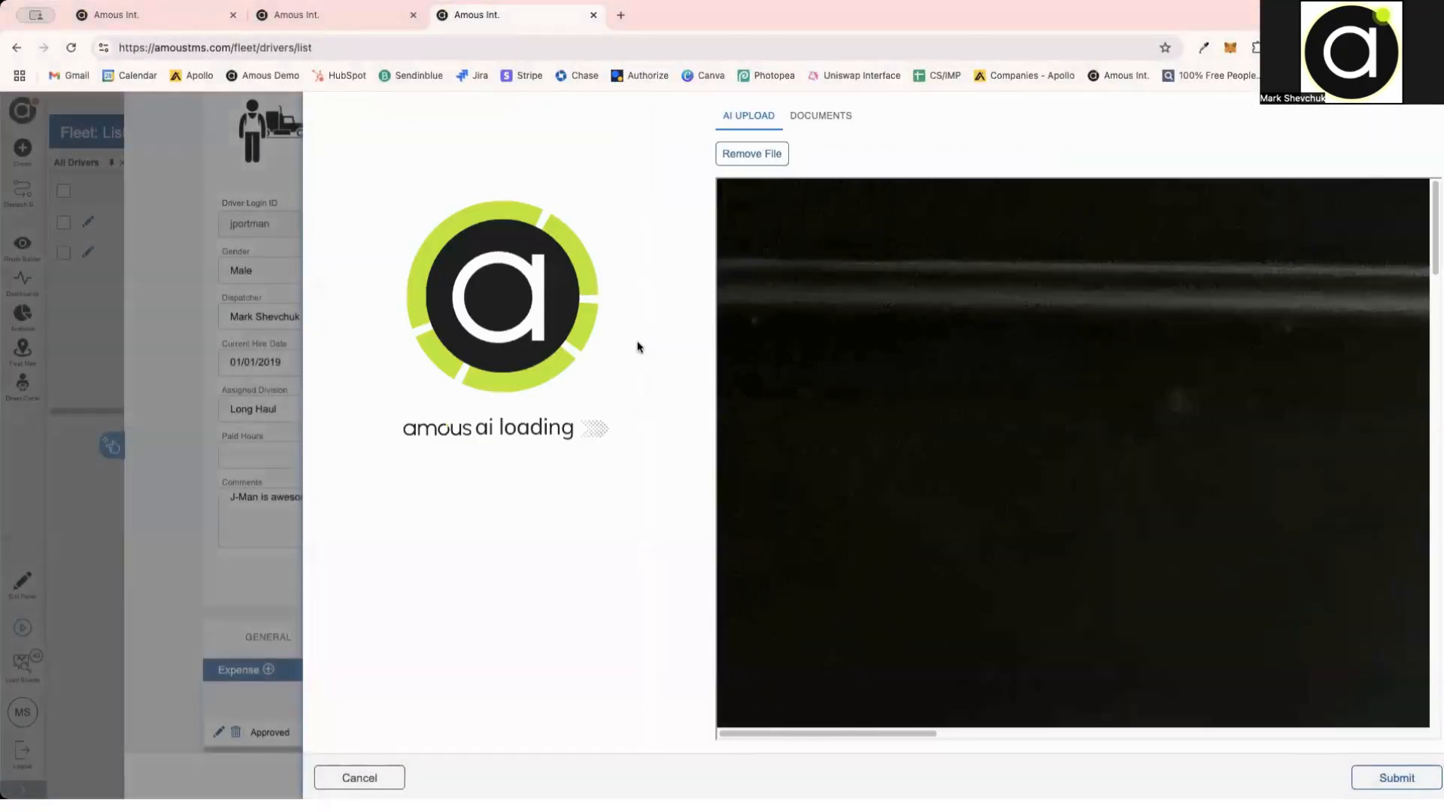
Step: Look through the uploaded receipt and compare it with the parsed date, address, total, currency and description
scroll(1073, 448, "down", 5)
scroll(1073, 448, "right", 5)
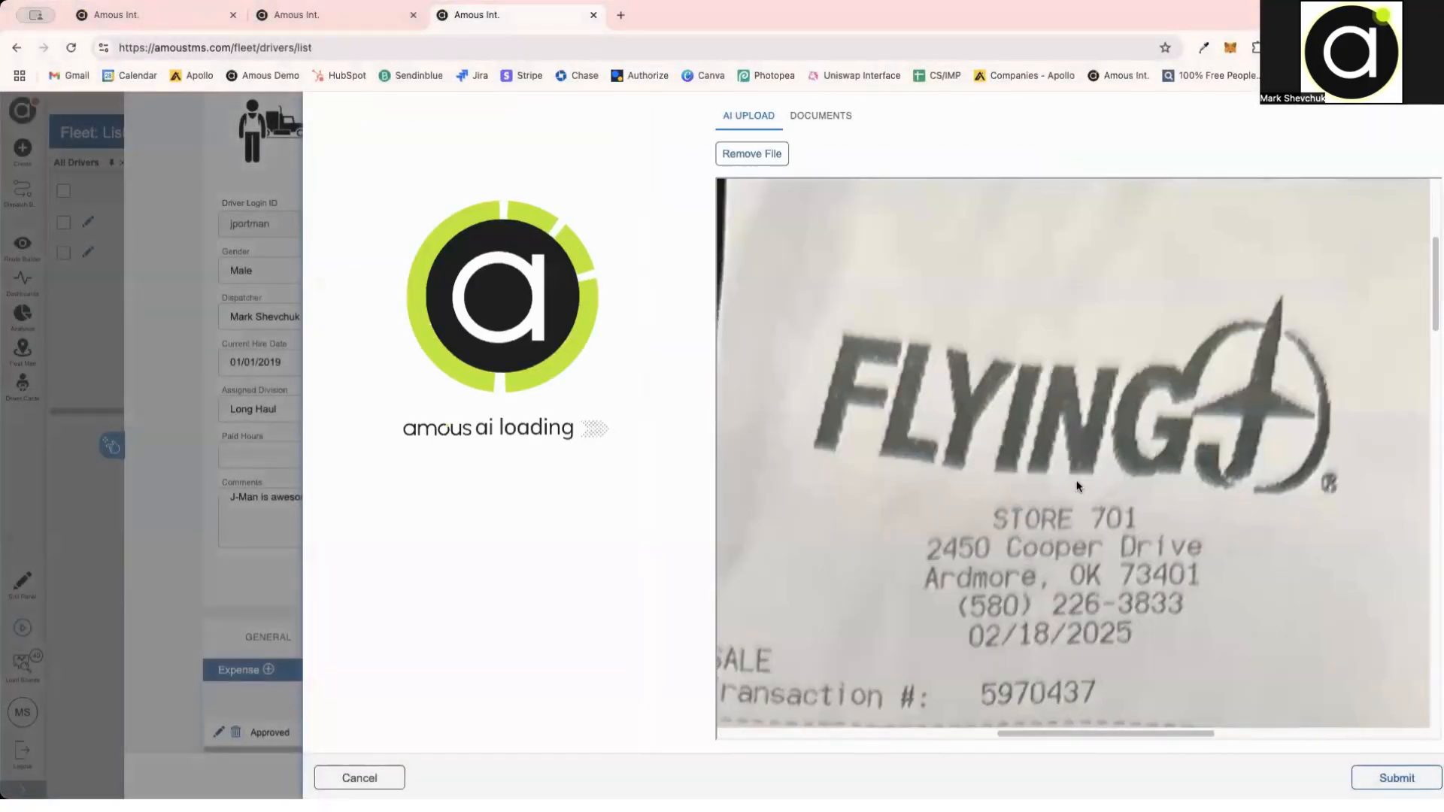
scroll(1077, 485, "down", 10)
scroll(1076, 485, "left", 1)
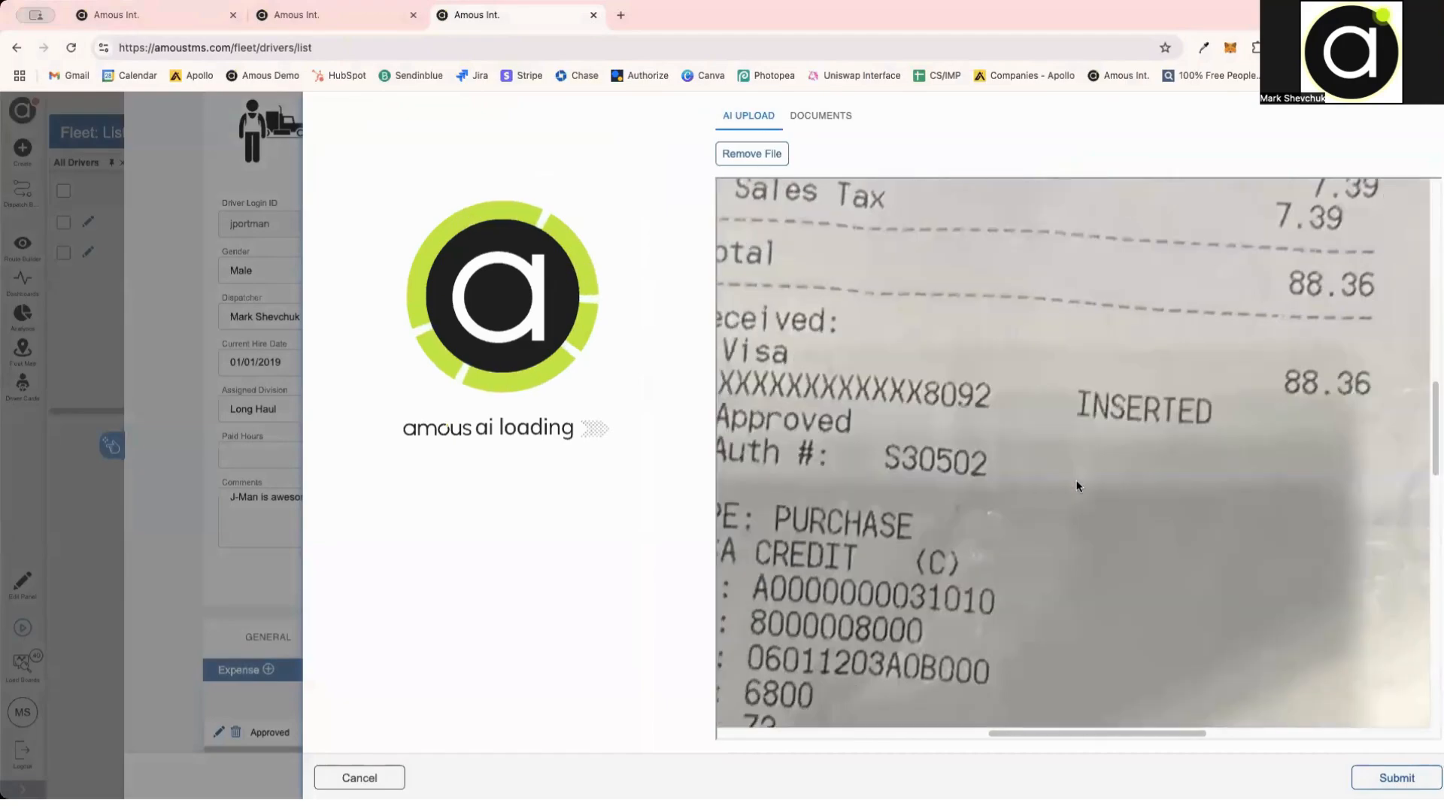
scroll(1077, 485, "down", 3)
scroll(1077, 485, "up", 15)
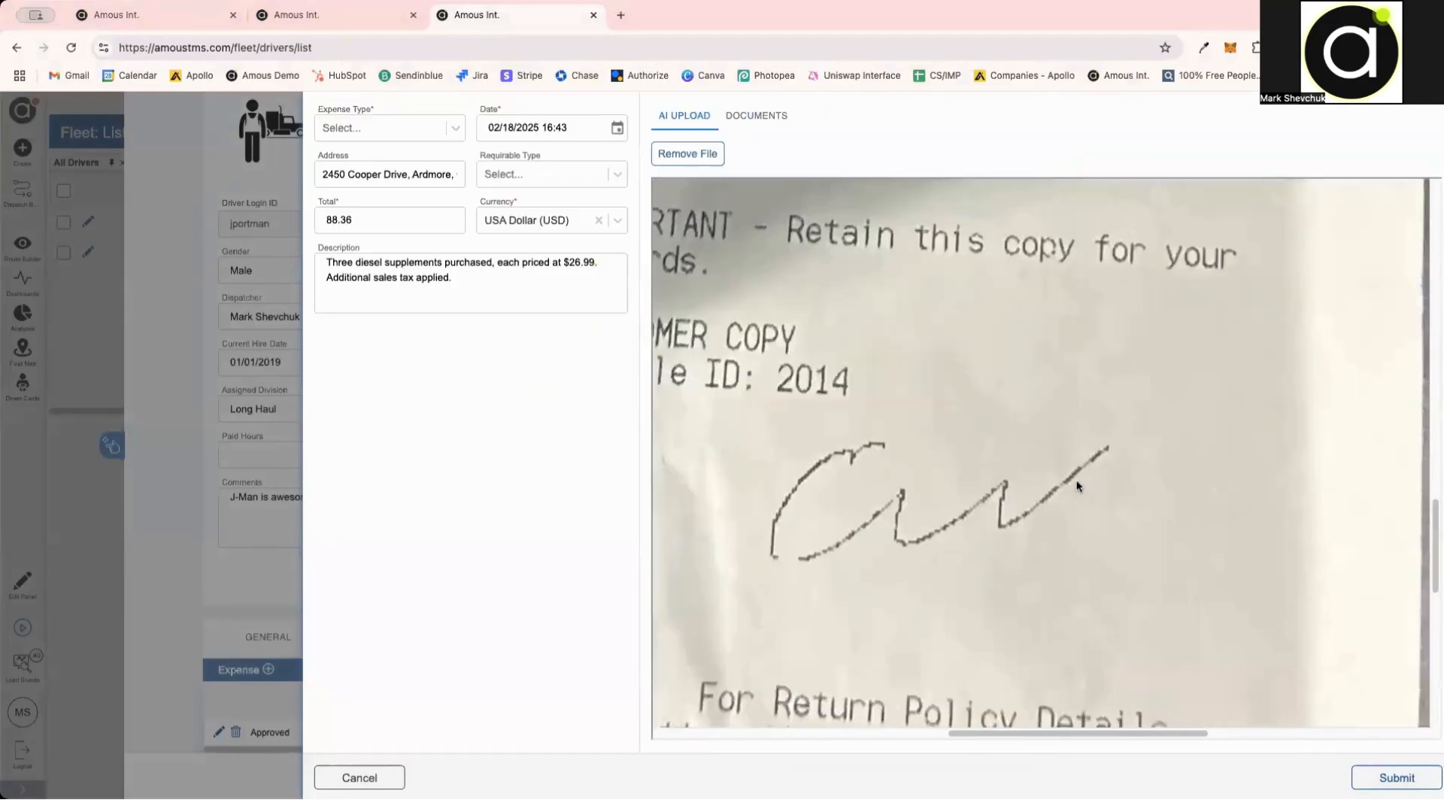
scroll(1077, 485, "down", 3)
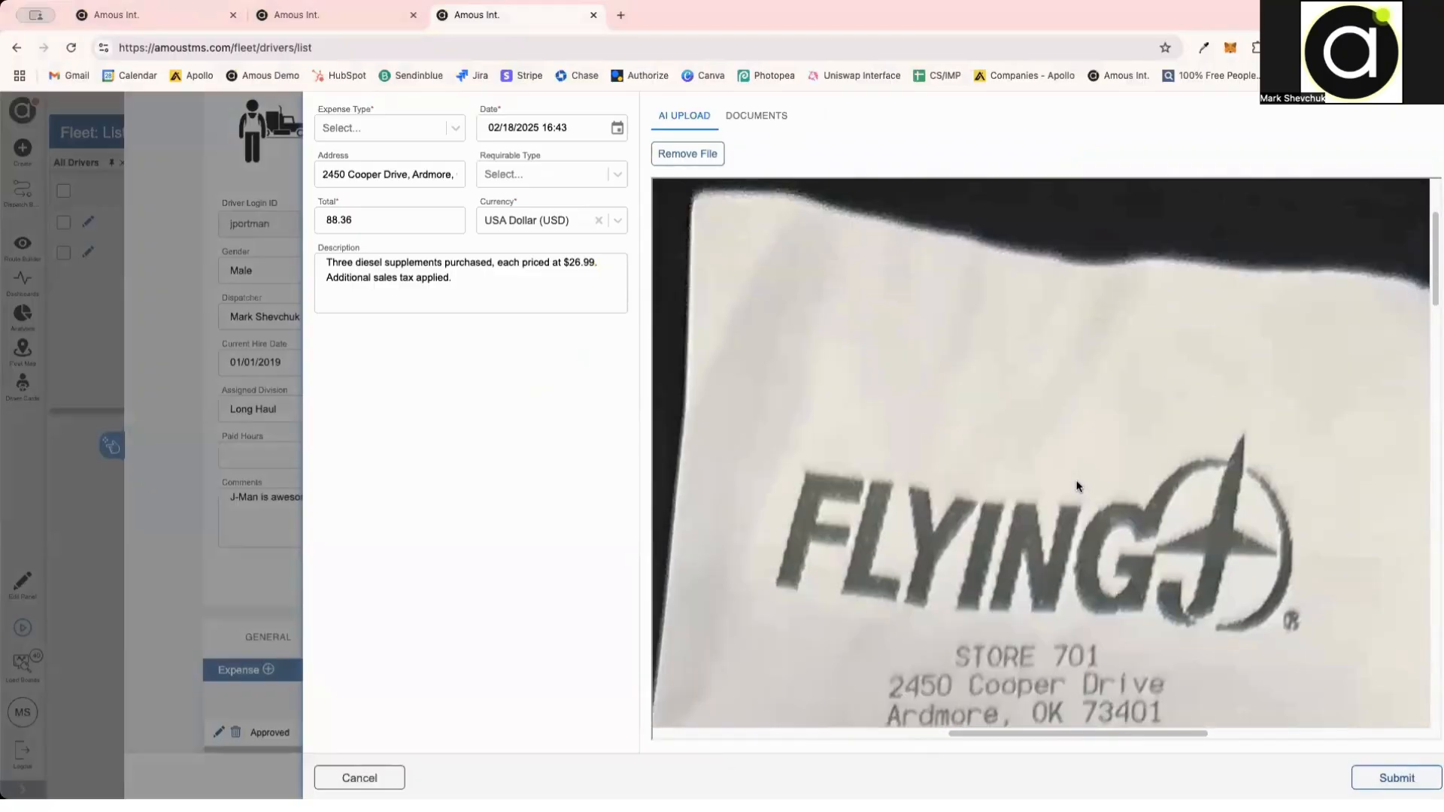
scroll(1076, 485, "down", 3)
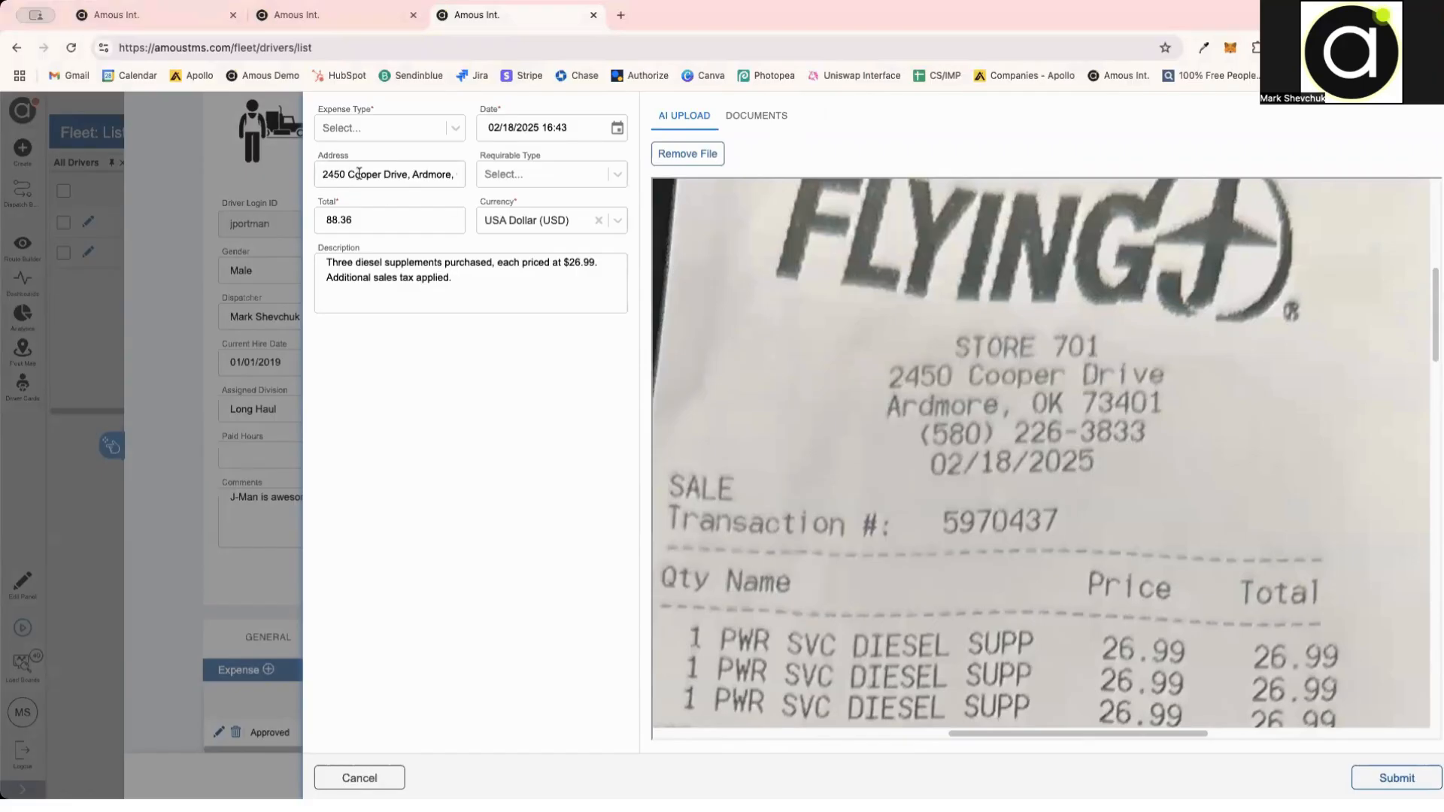
left_click(369, 225)
scroll(1138, 412, "down", 5)
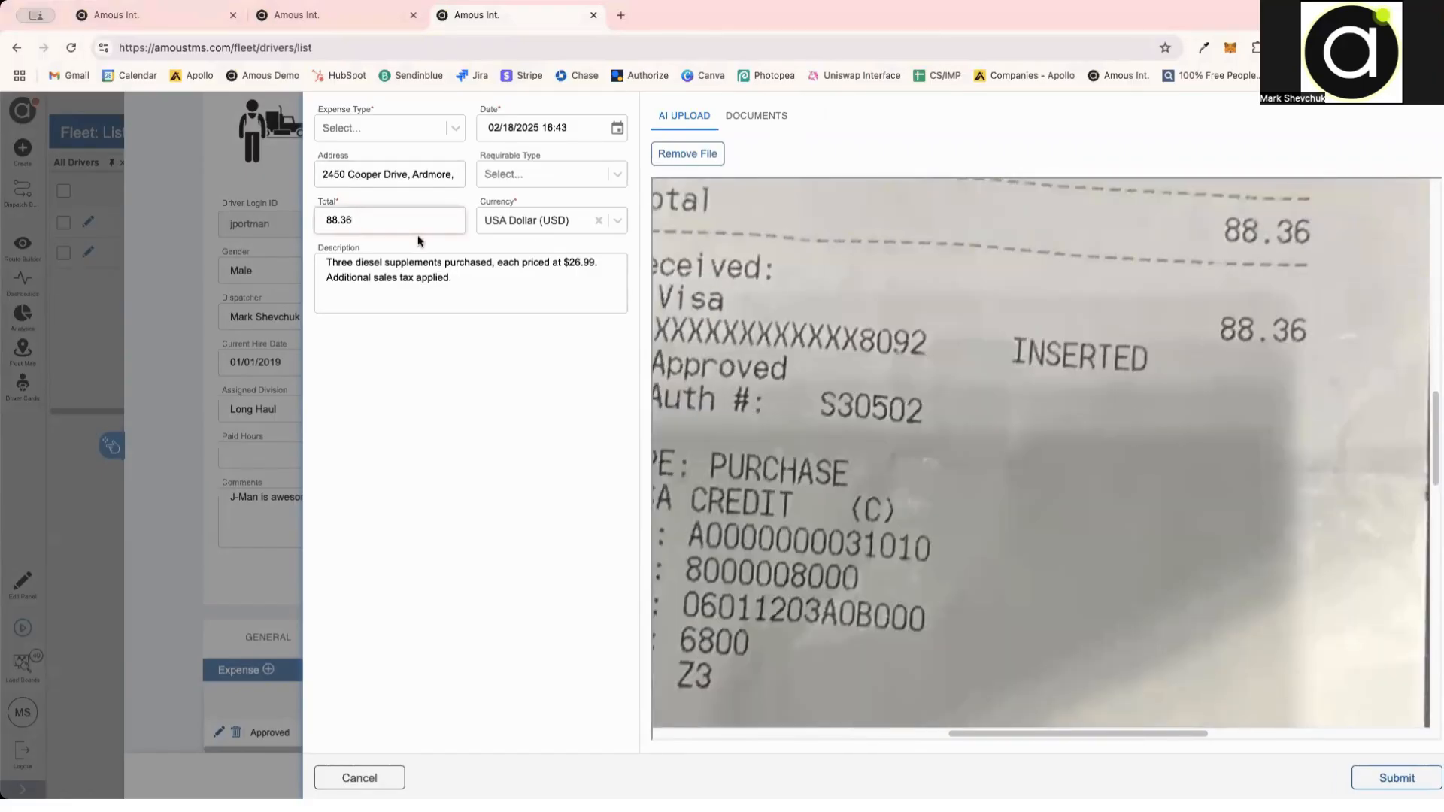
left_click_drag(465, 283, 323, 263)
left_click(470, 369)
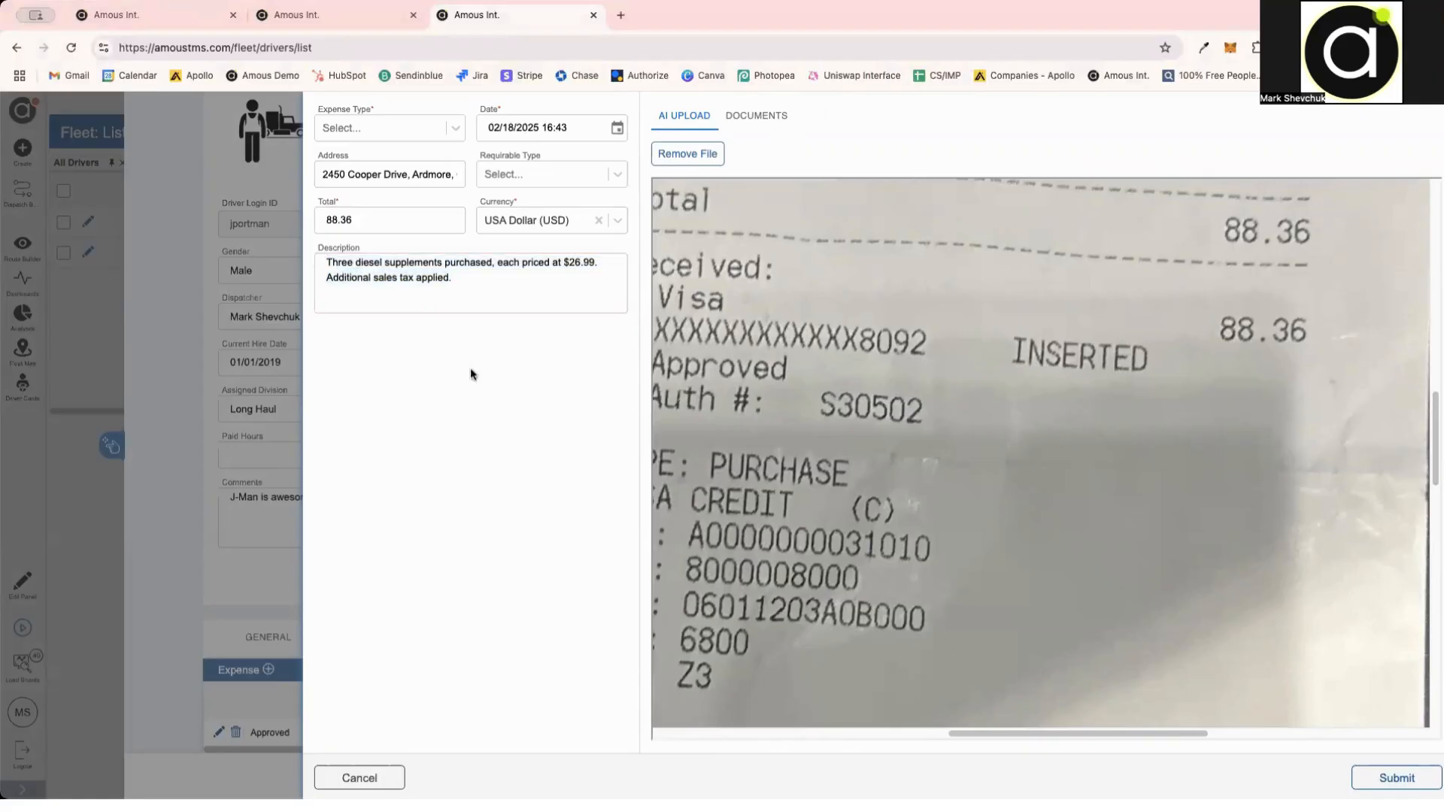
Step: Set the expense type to Hotel, then discard the new expense and close the driver's record
left_click(408, 132)
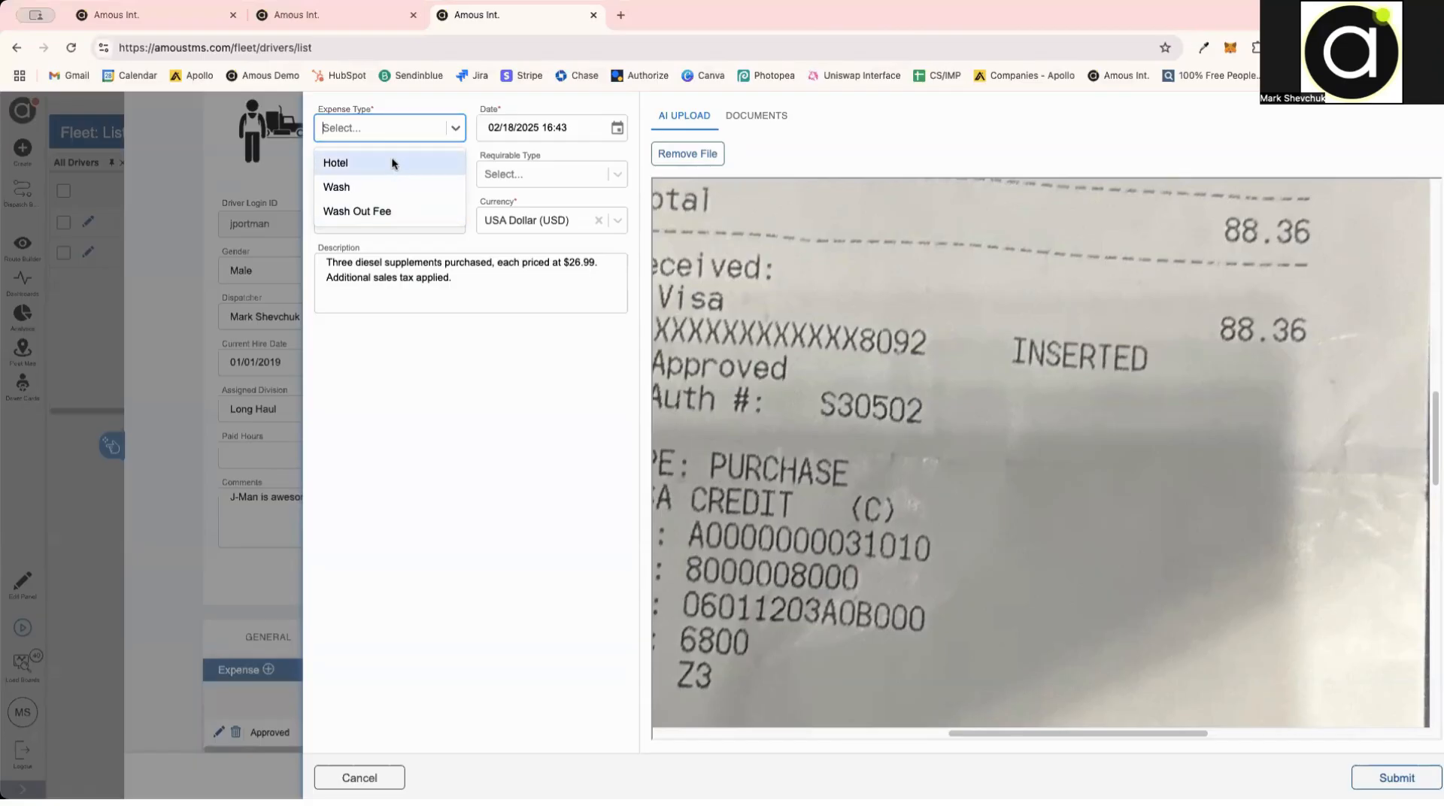
left_click(393, 164)
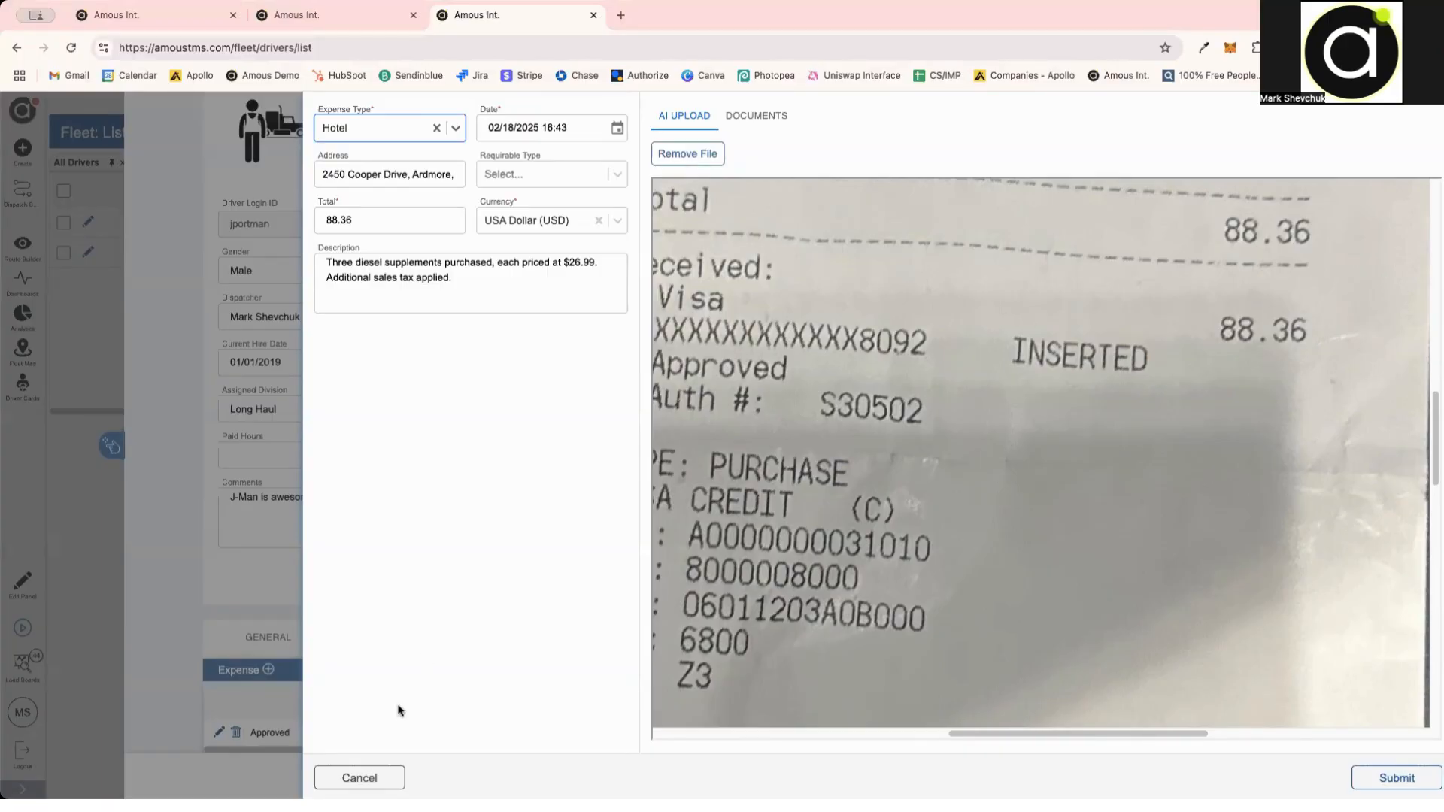
left_click(360, 778)
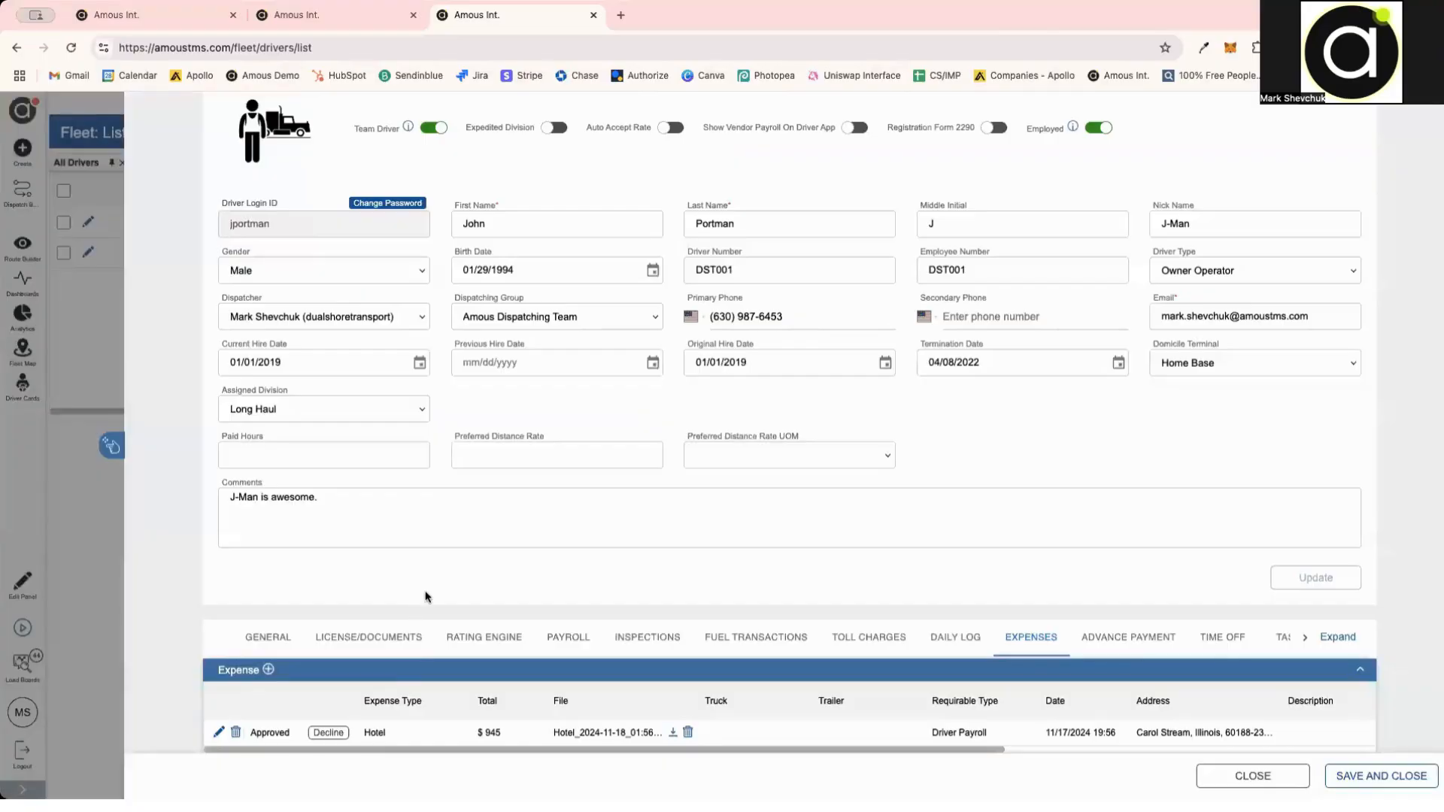
left_click(1278, 778)
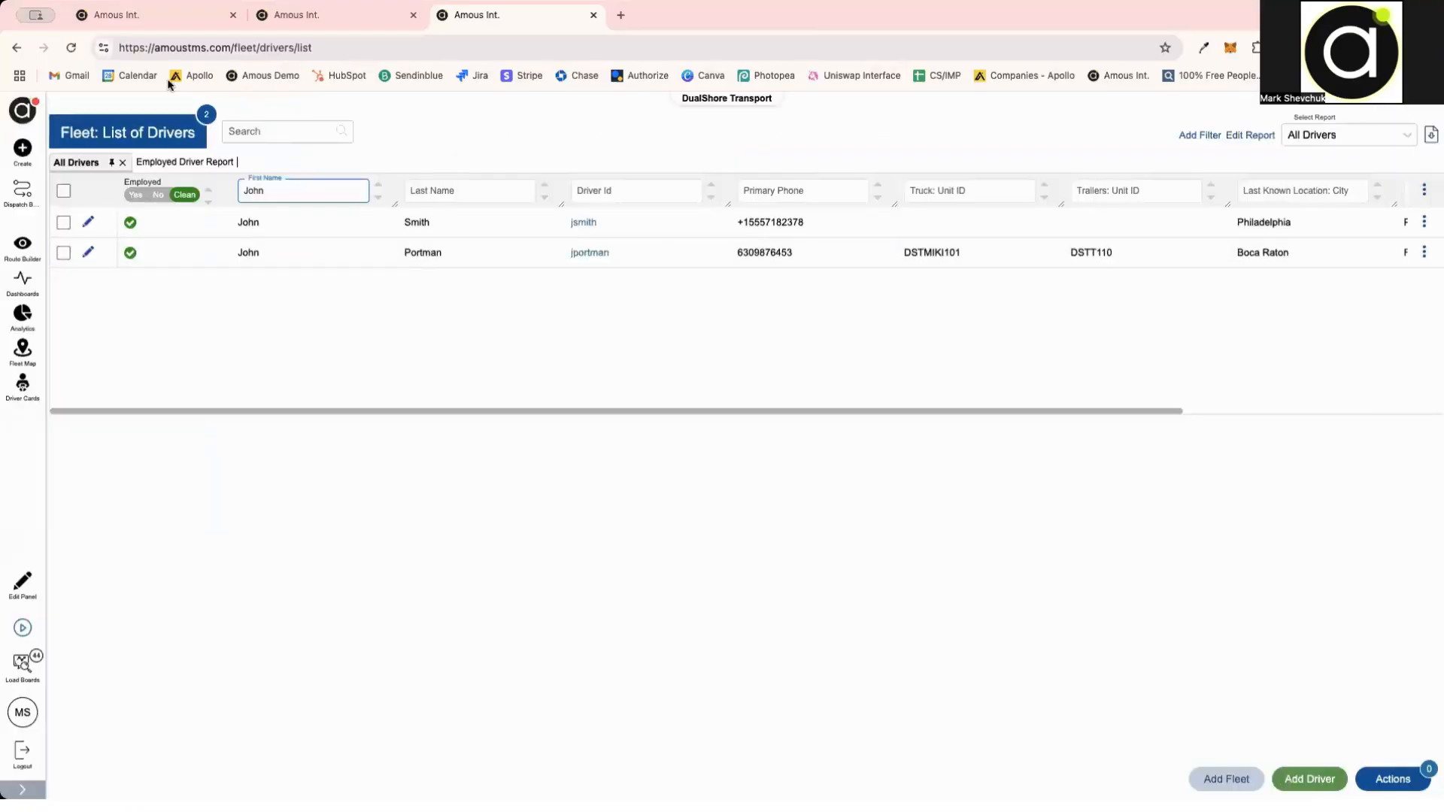
Step: Open truck DST119 from the fleet's truck list, enlarge its record and show its maintenance section
left_click(22, 111)
left_click(101, 388)
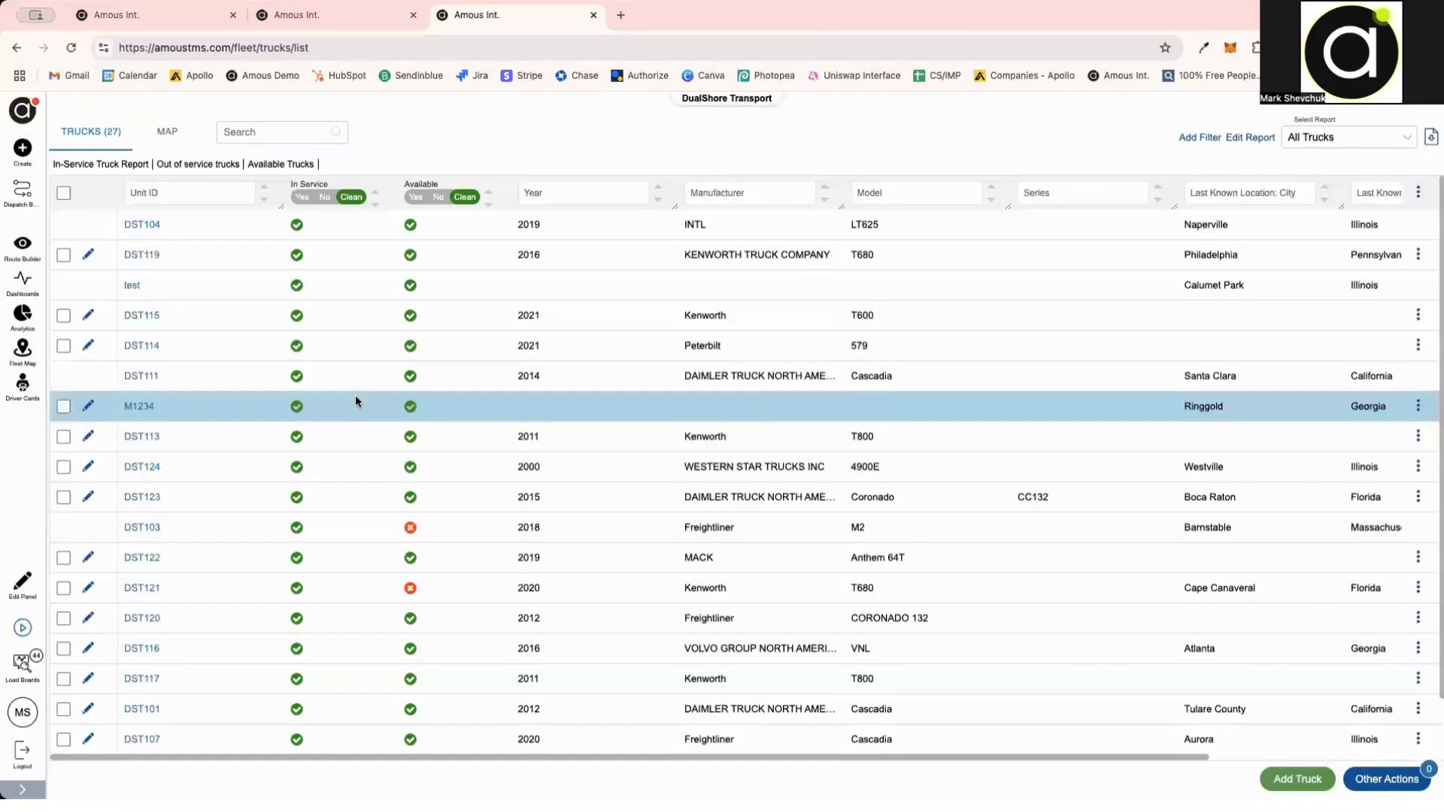
left_click(142, 255)
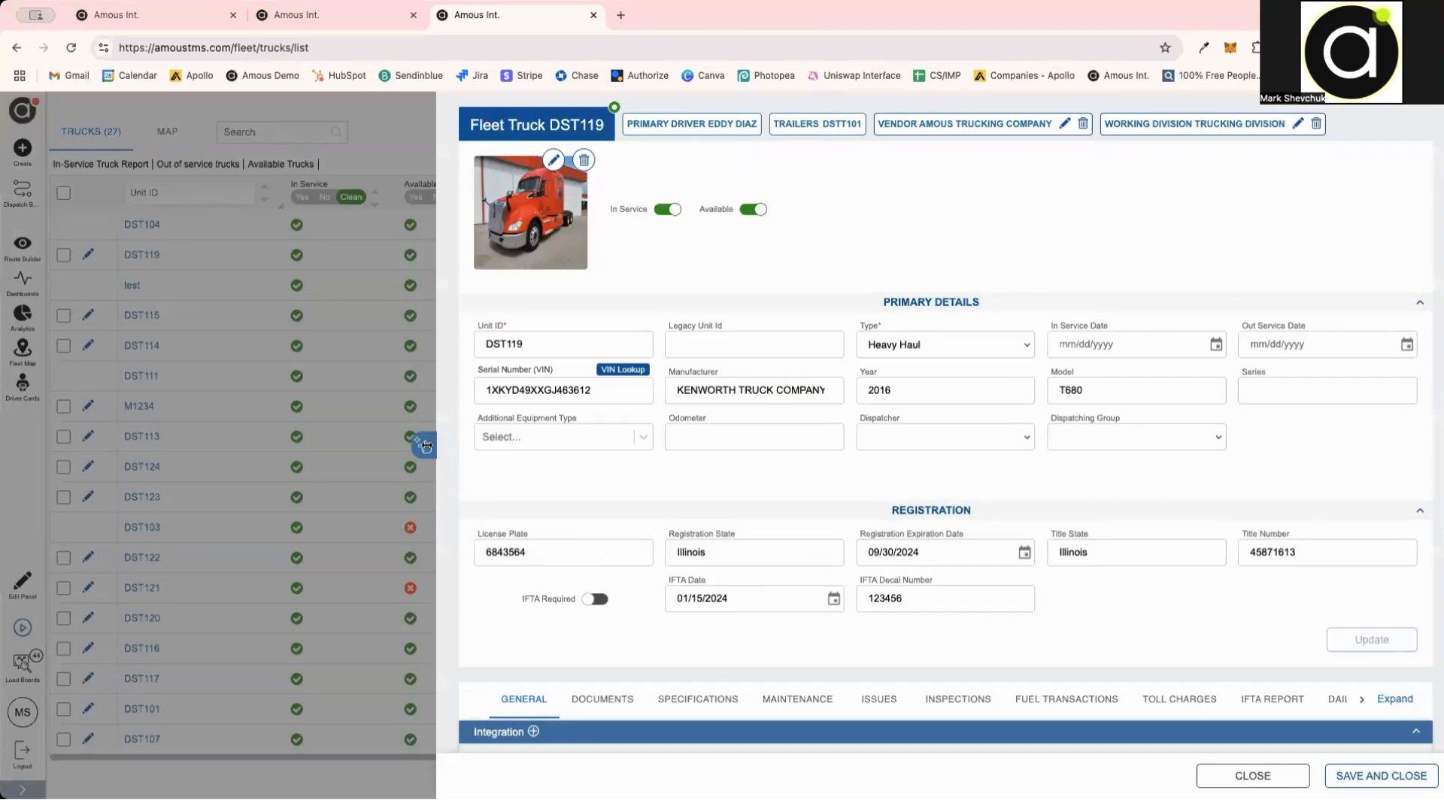
left_click_drag(423, 443, 100, 444)
scroll(567, 557, "down", 4)
left_click(517, 399)
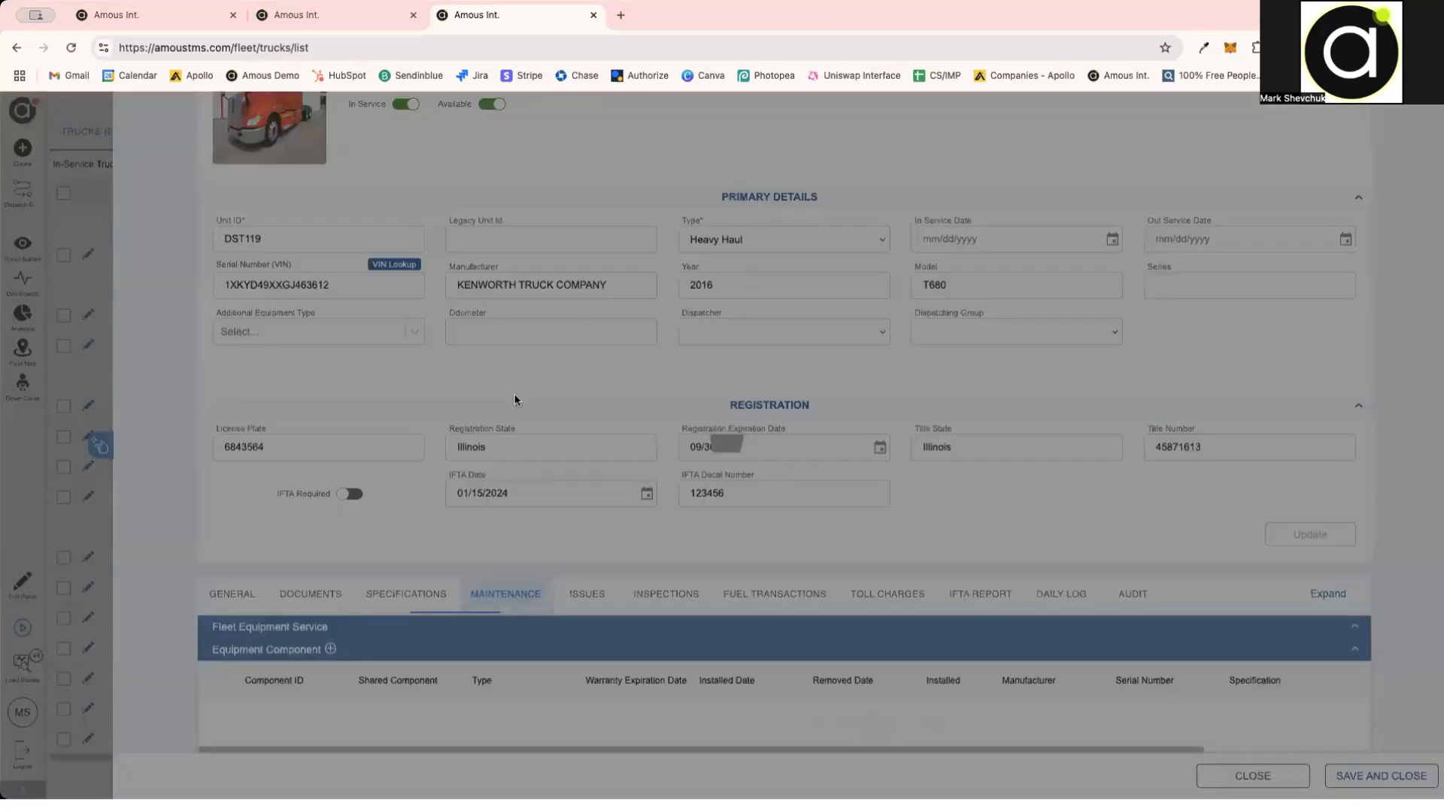
Step: Review the service, vendor and invoice forms of a new equipment service, then discard it and close the truck record
left_click(516, 462)
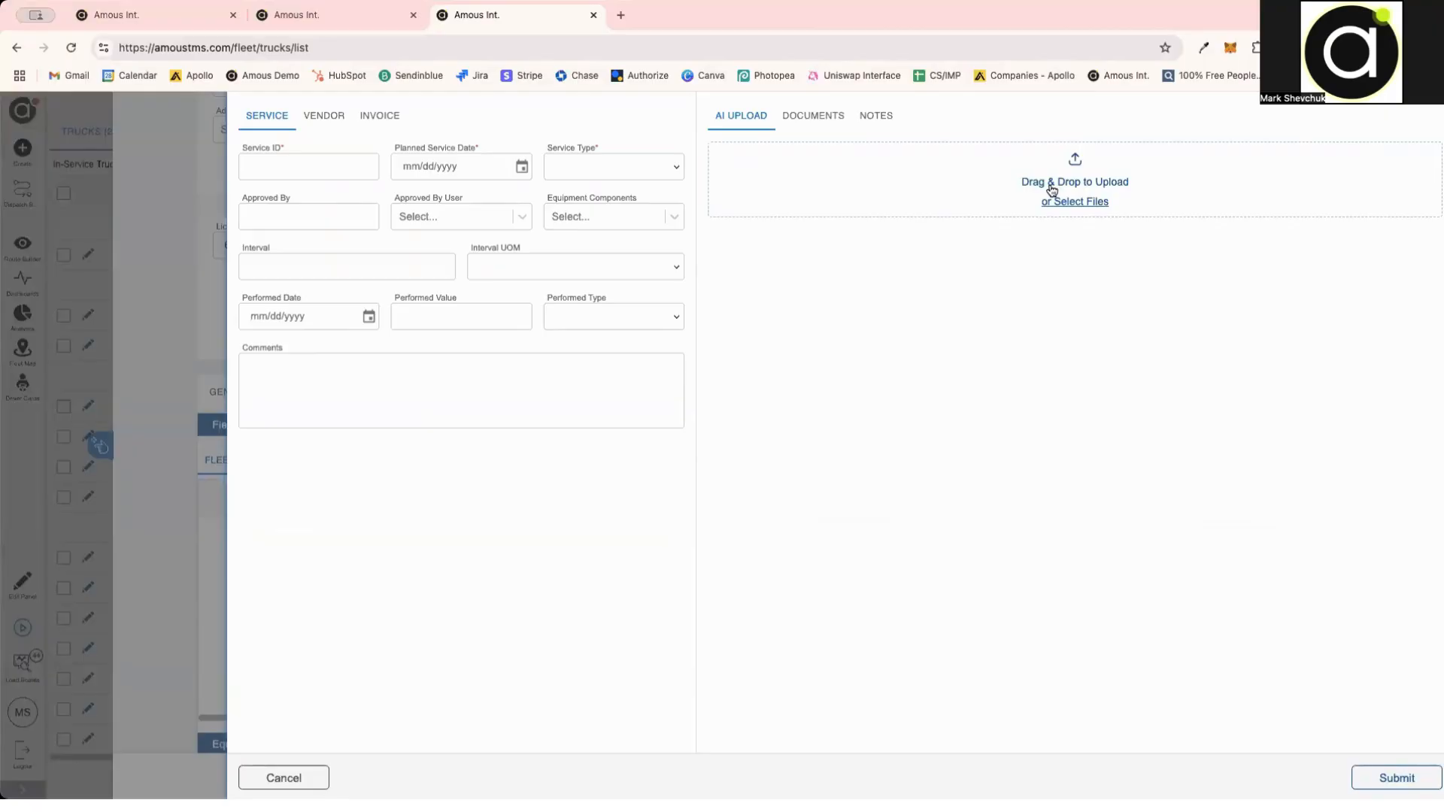
left_click(315, 124)
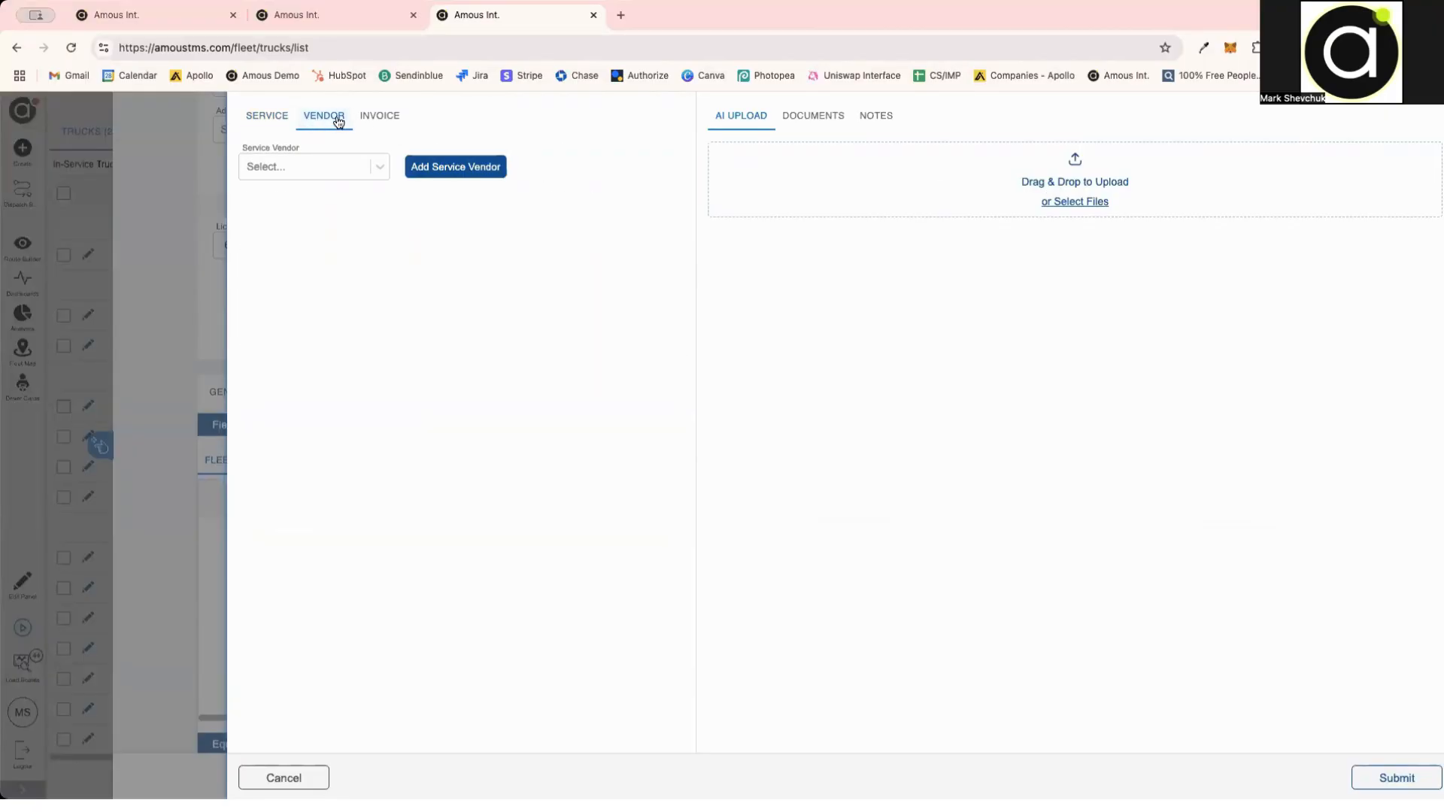
left_click(376, 120)
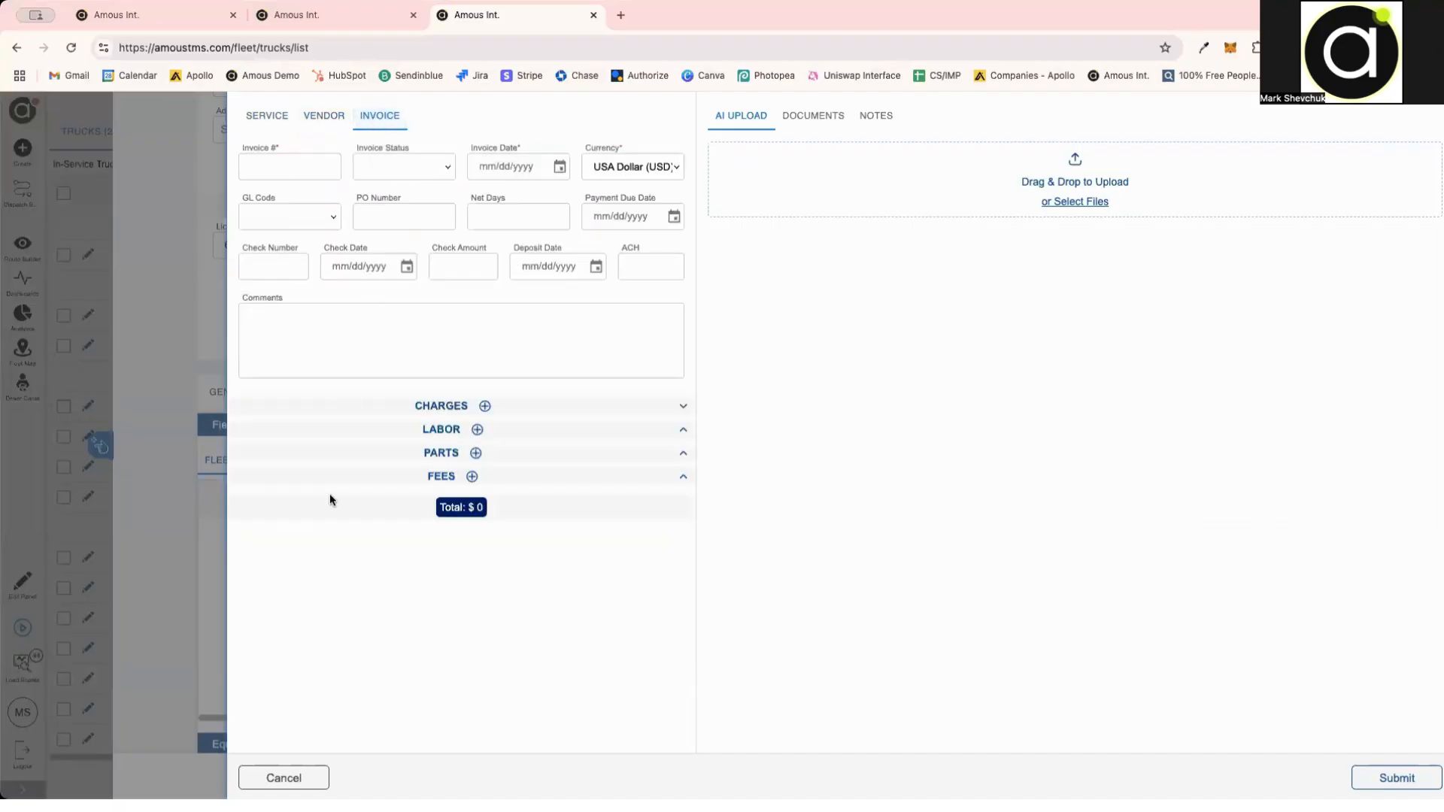
left_click(311, 776)
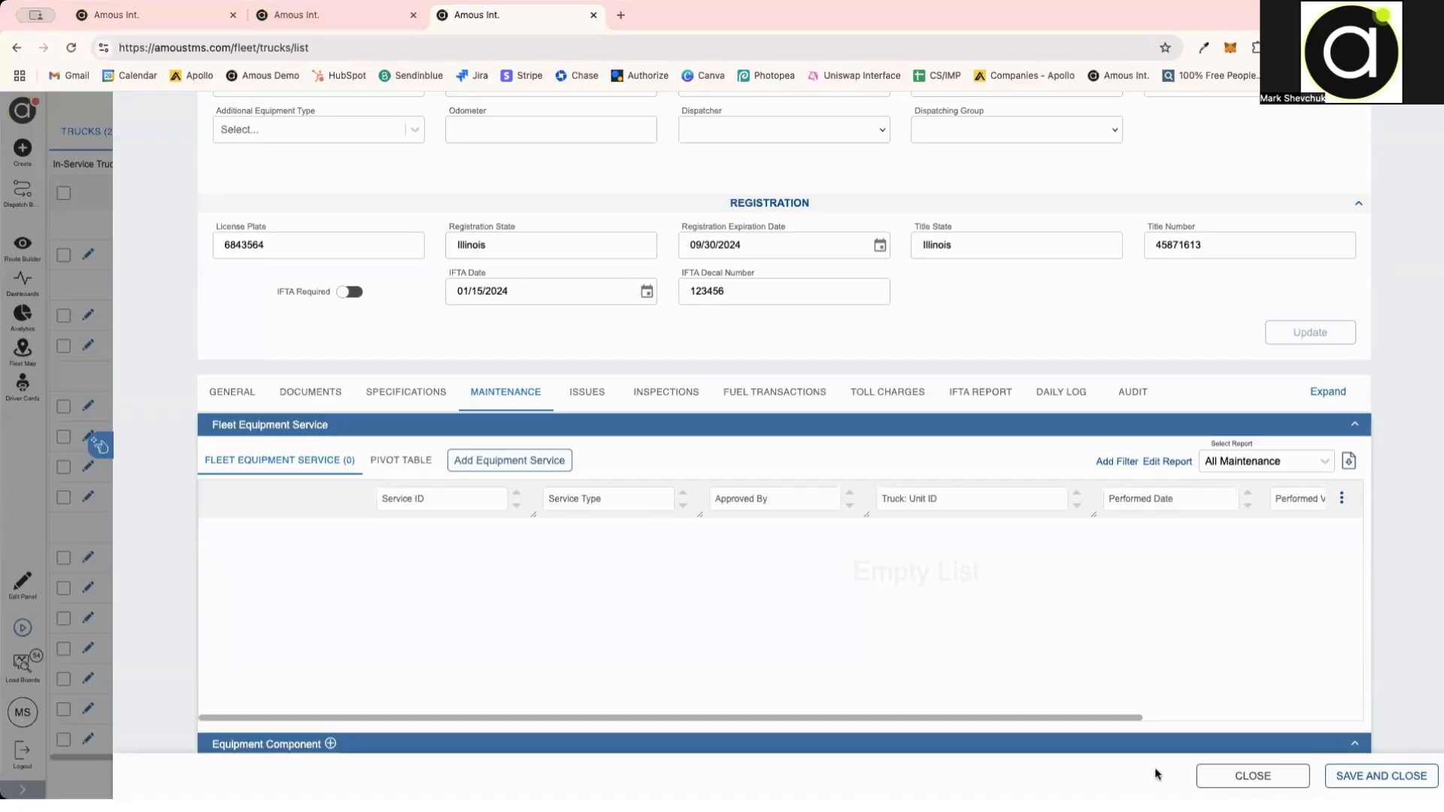
left_click(1222, 773)
Step: Open the Driver Cards board and turn off Dispatch By Truck
left_click(26, 129)
scroll(125, 406, "up", 5)
left_click(123, 399)
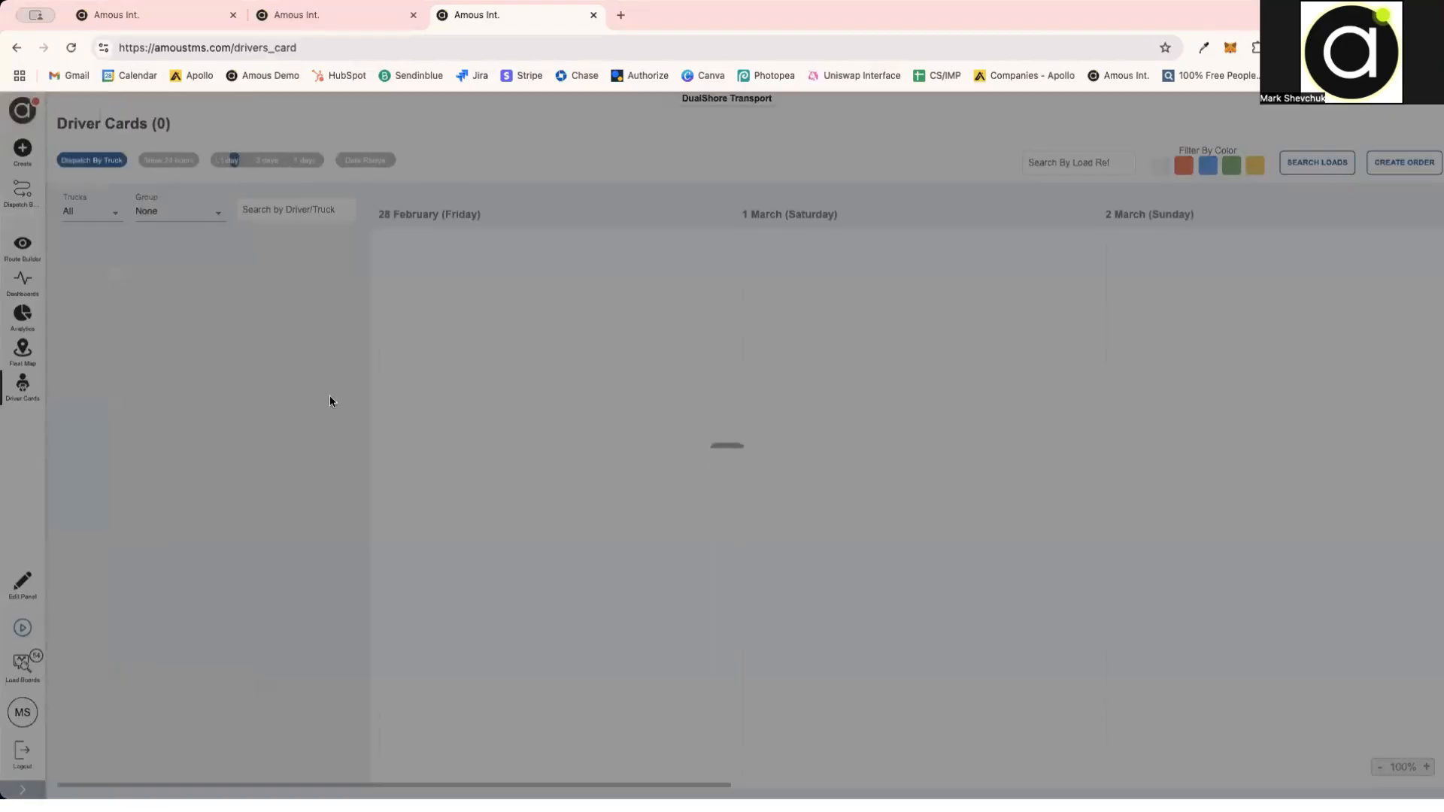
scroll(290, 478, "up", 1)
left_click(102, 160)
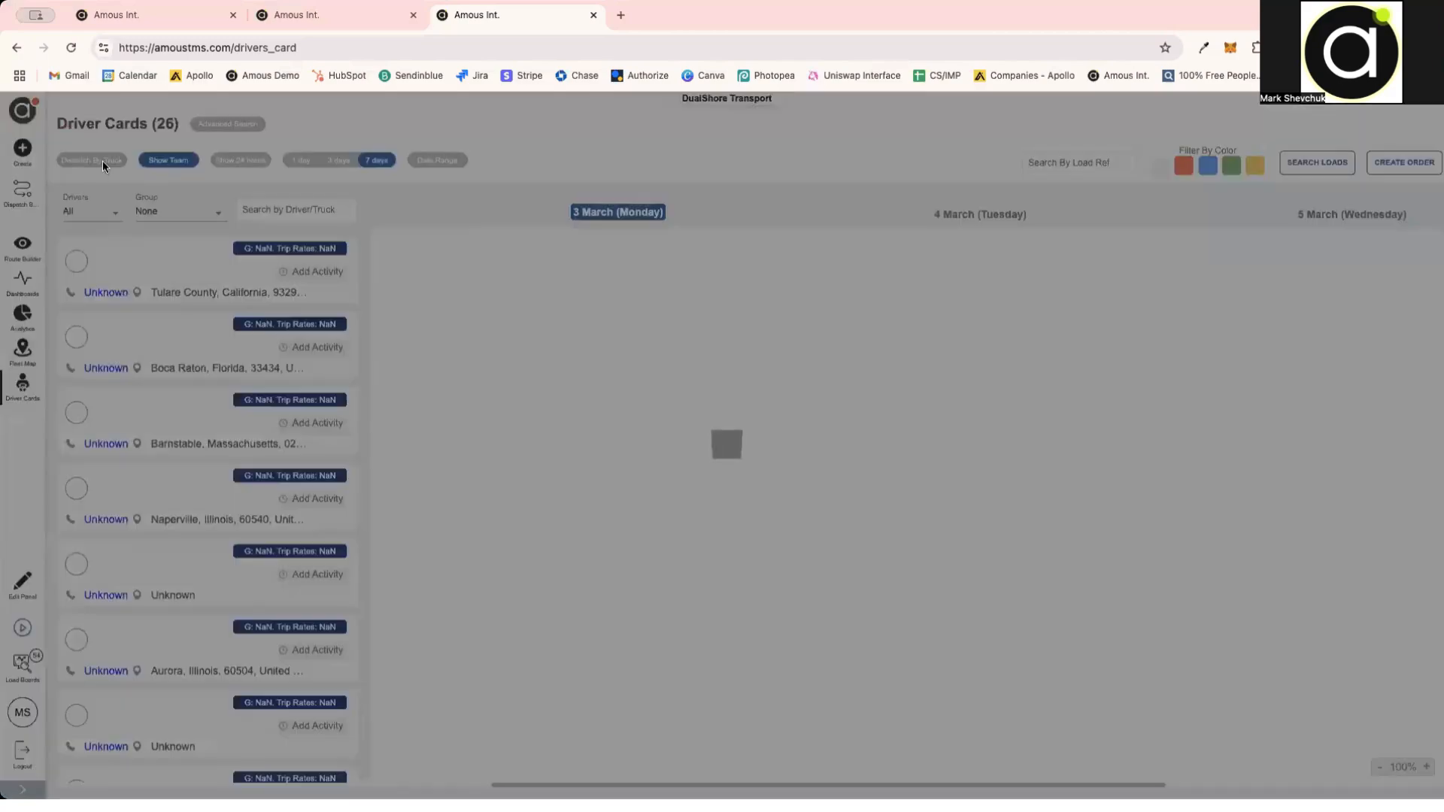
Step: Group the driver cards by Dispatcher and search them by the driver's first name
left_click(172, 220)
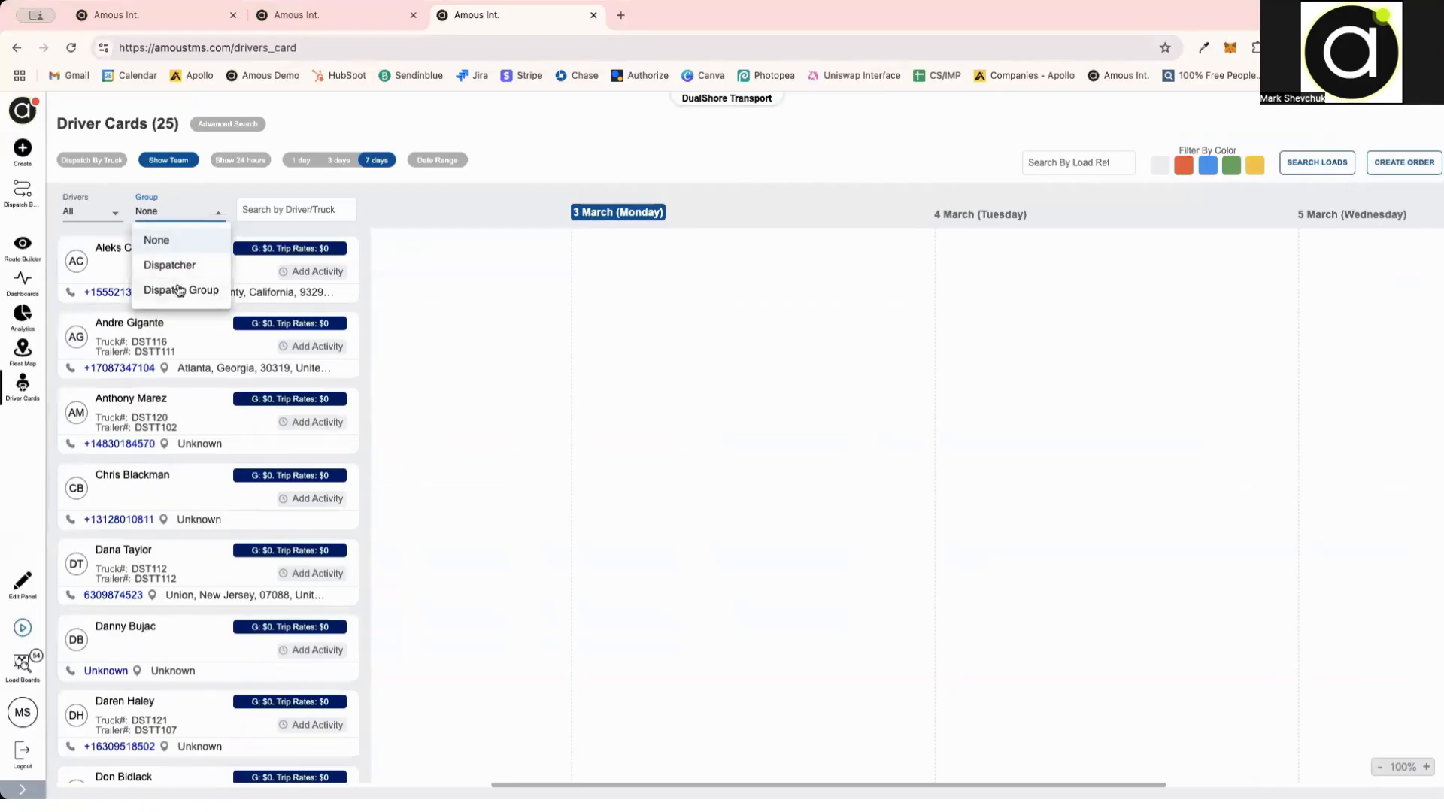
left_click(179, 268)
left_click(297, 209)
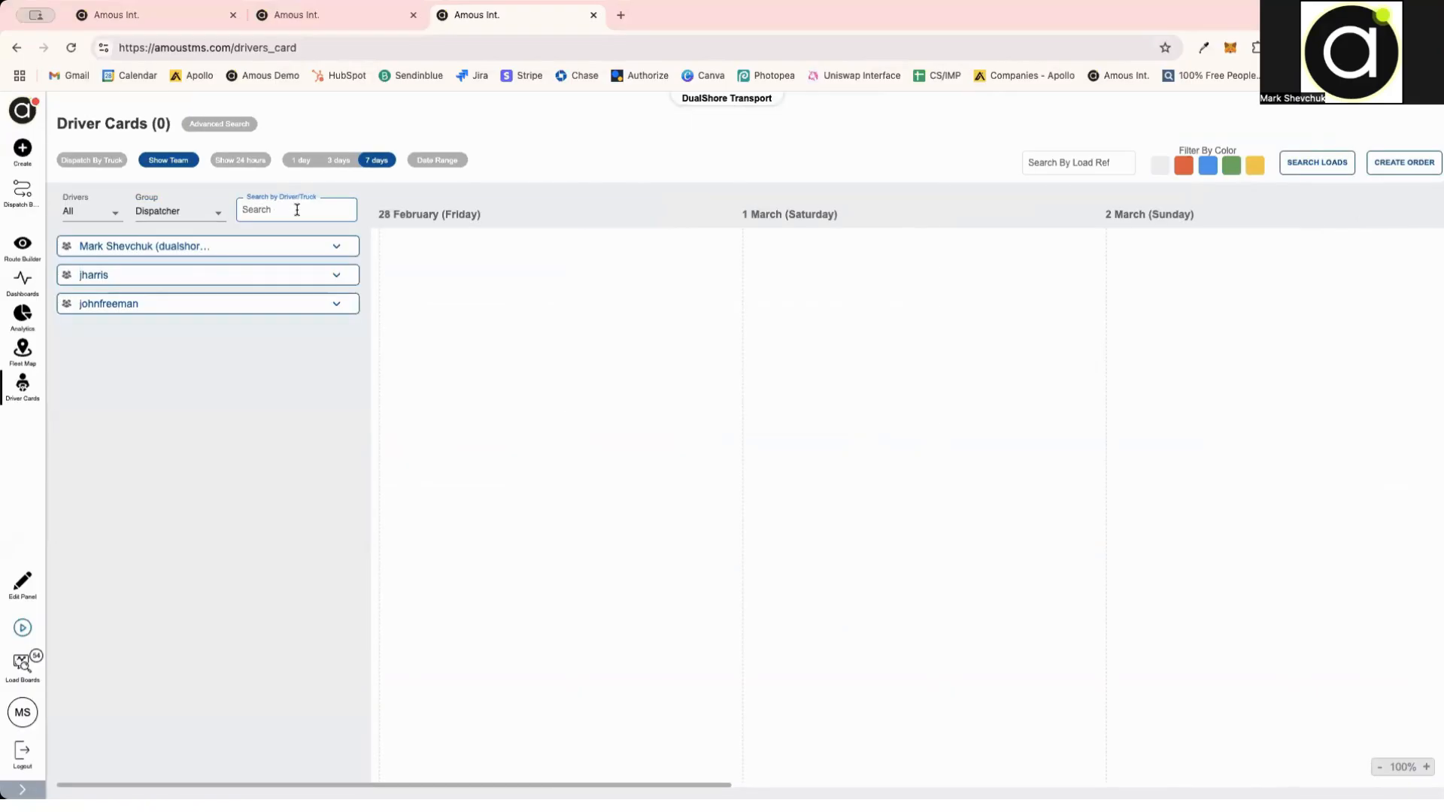
type("John")
key("Return")
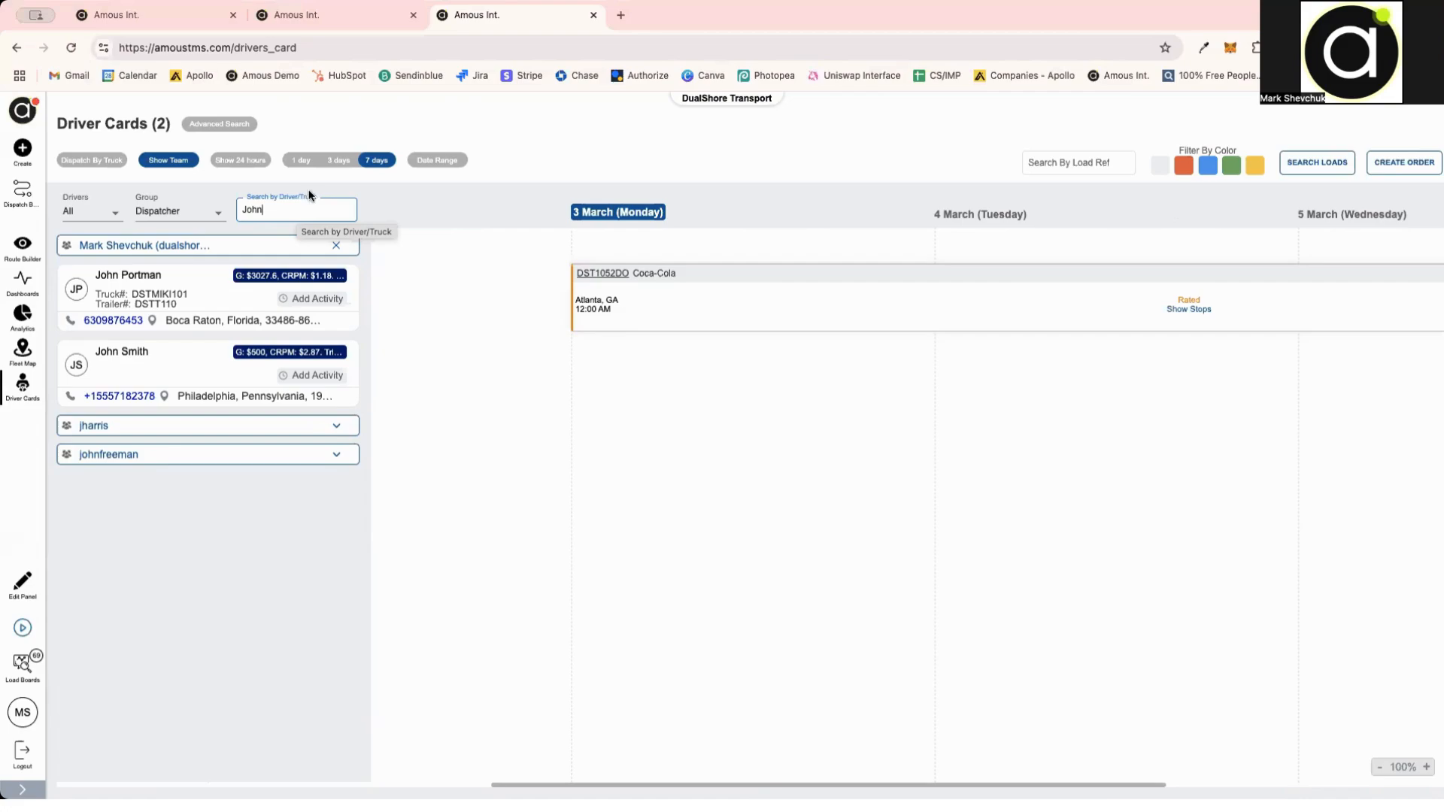
Step: Open the orders view with the Orders of 2025 report, keeping its prompted report parameters as they are
left_click(23, 109)
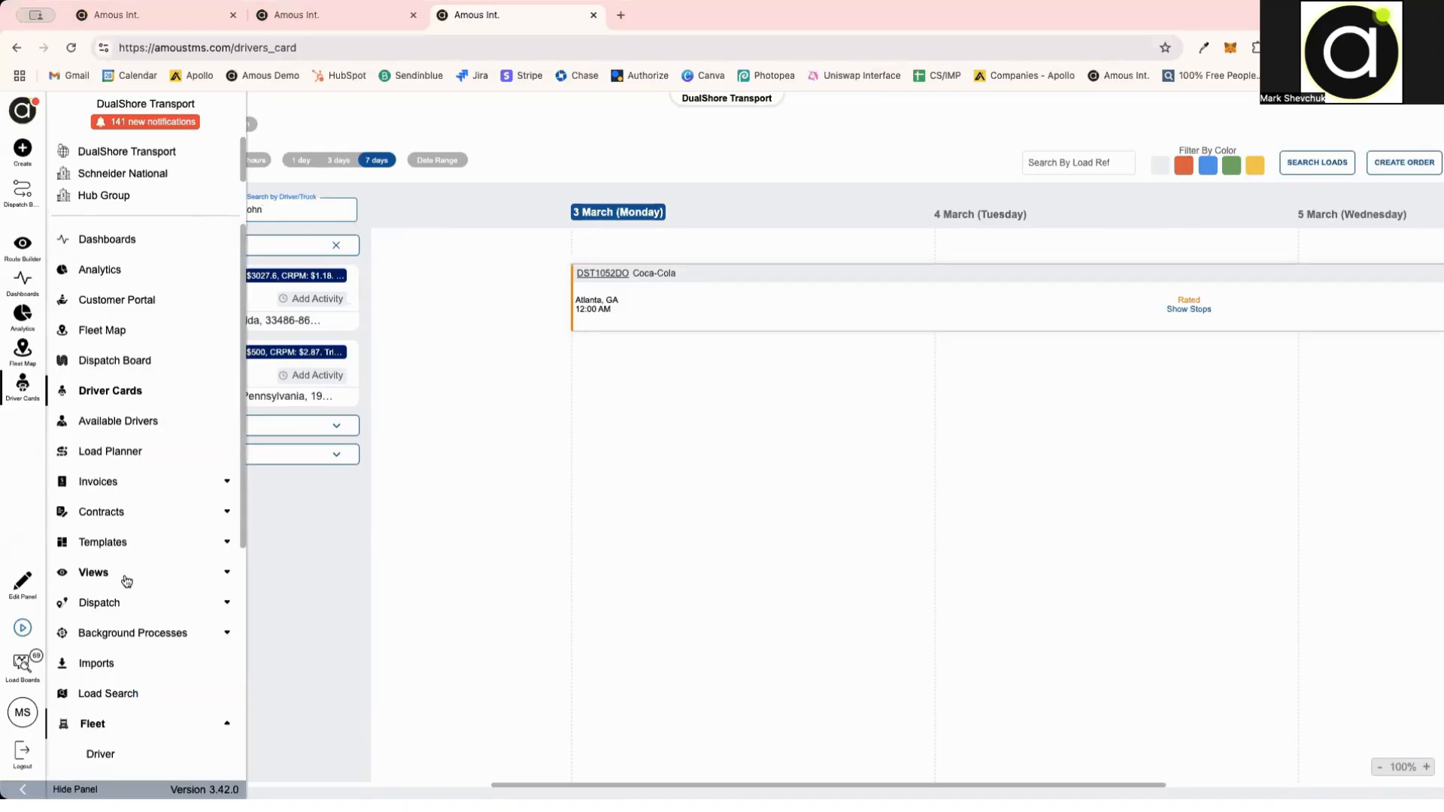
left_click(126, 576)
scroll(127, 575, "down", 1)
left_click(98, 595)
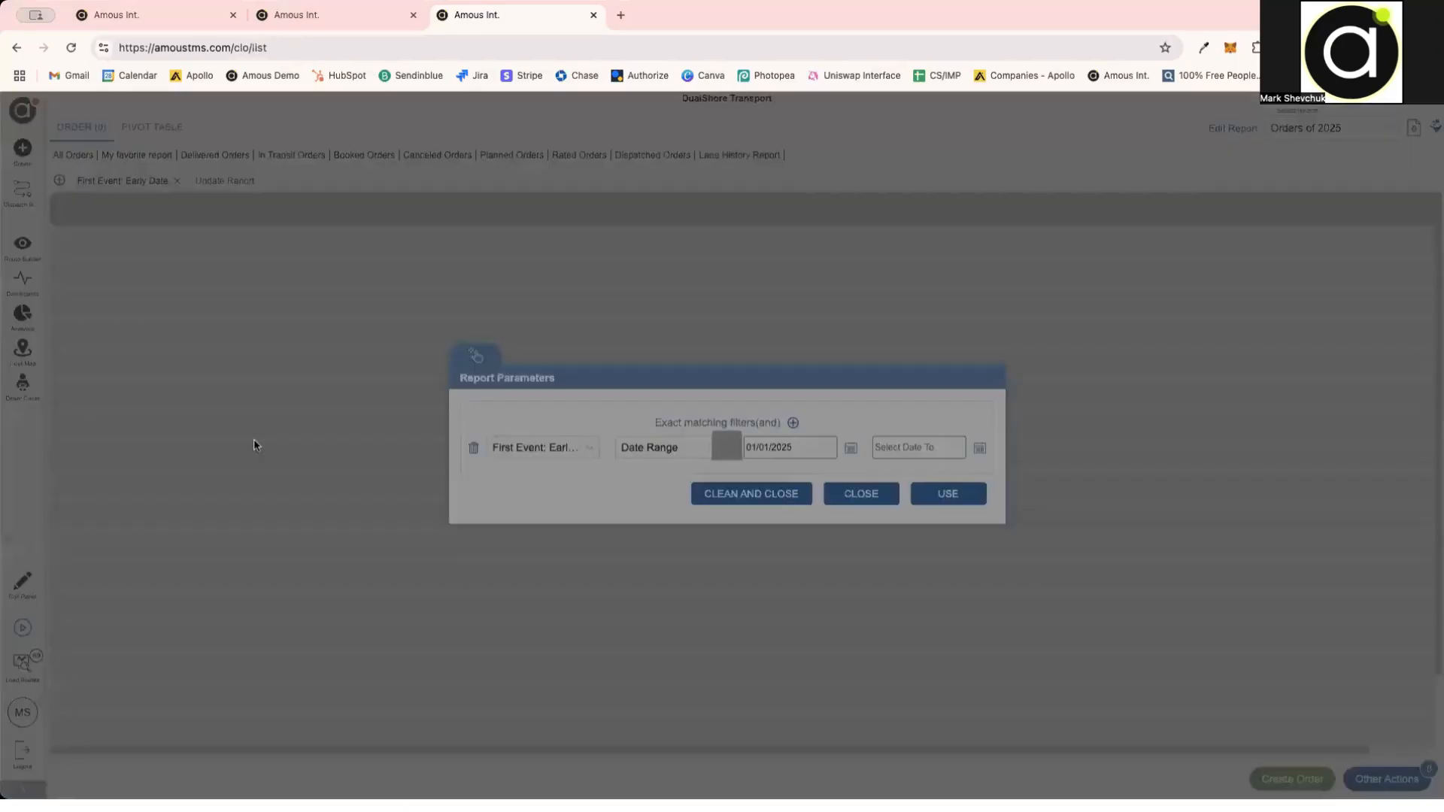
left_click(856, 494)
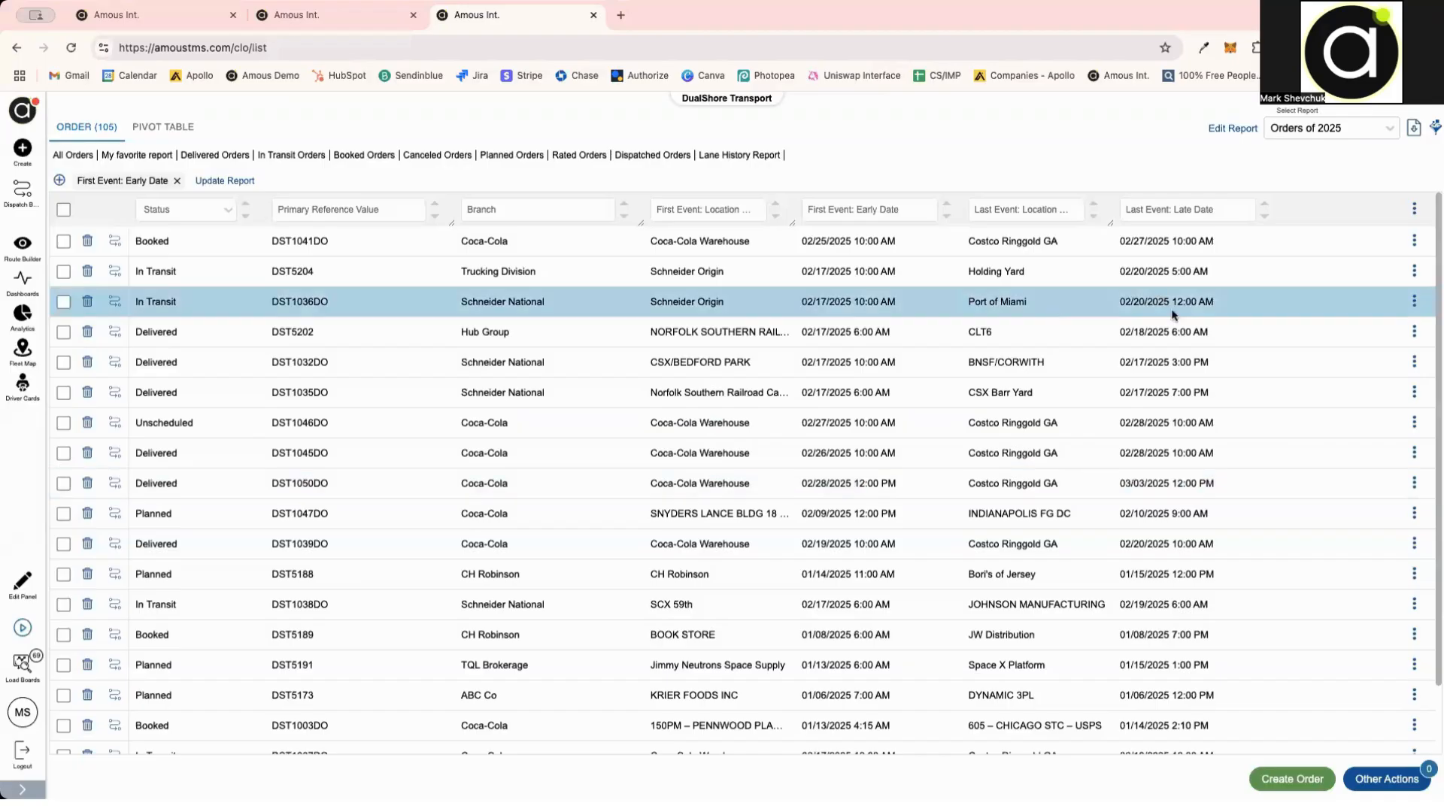
Step: Review the field and filter setup of the Orders of 2025 report without saving, and show its Excel export options
left_click(1221, 127)
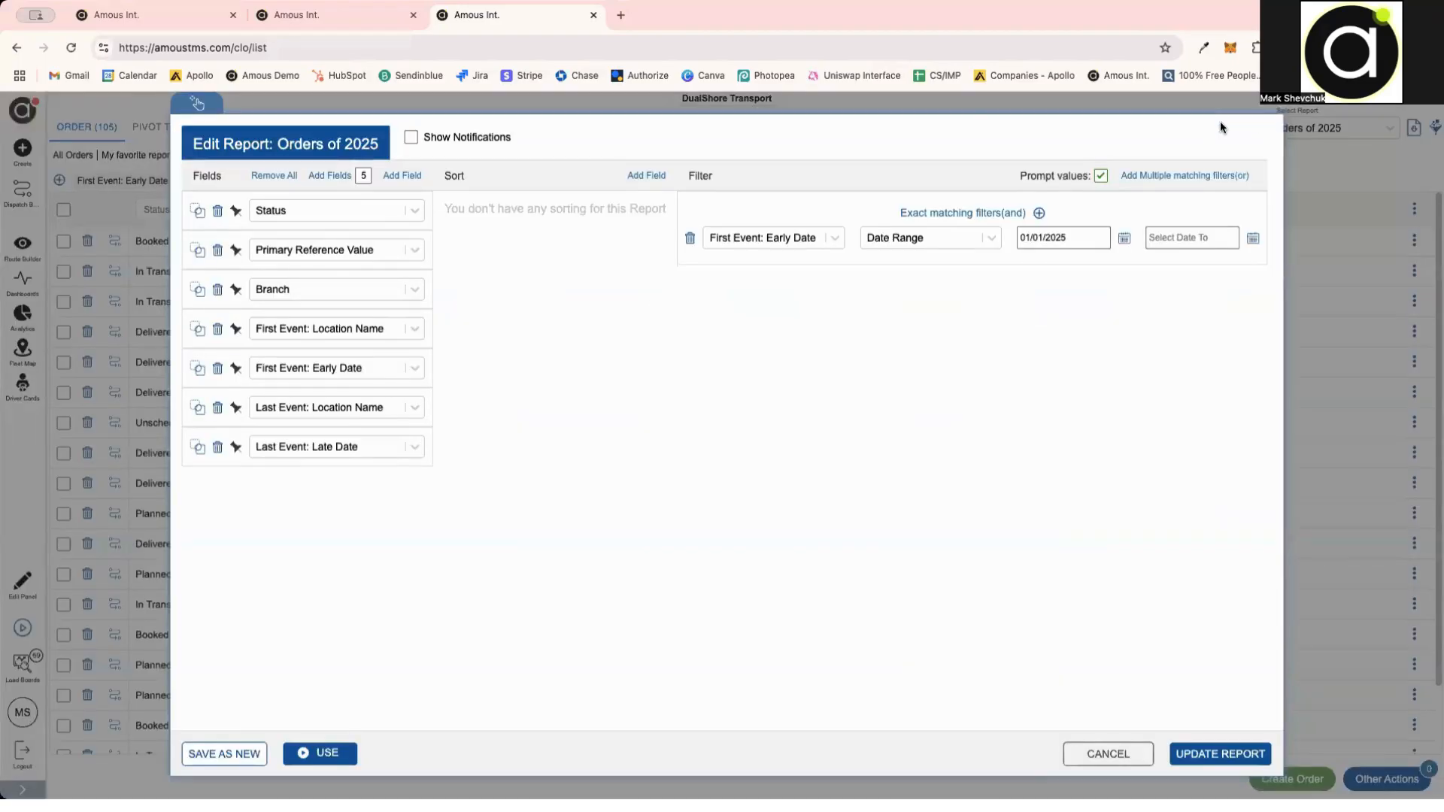
left_click(1107, 752)
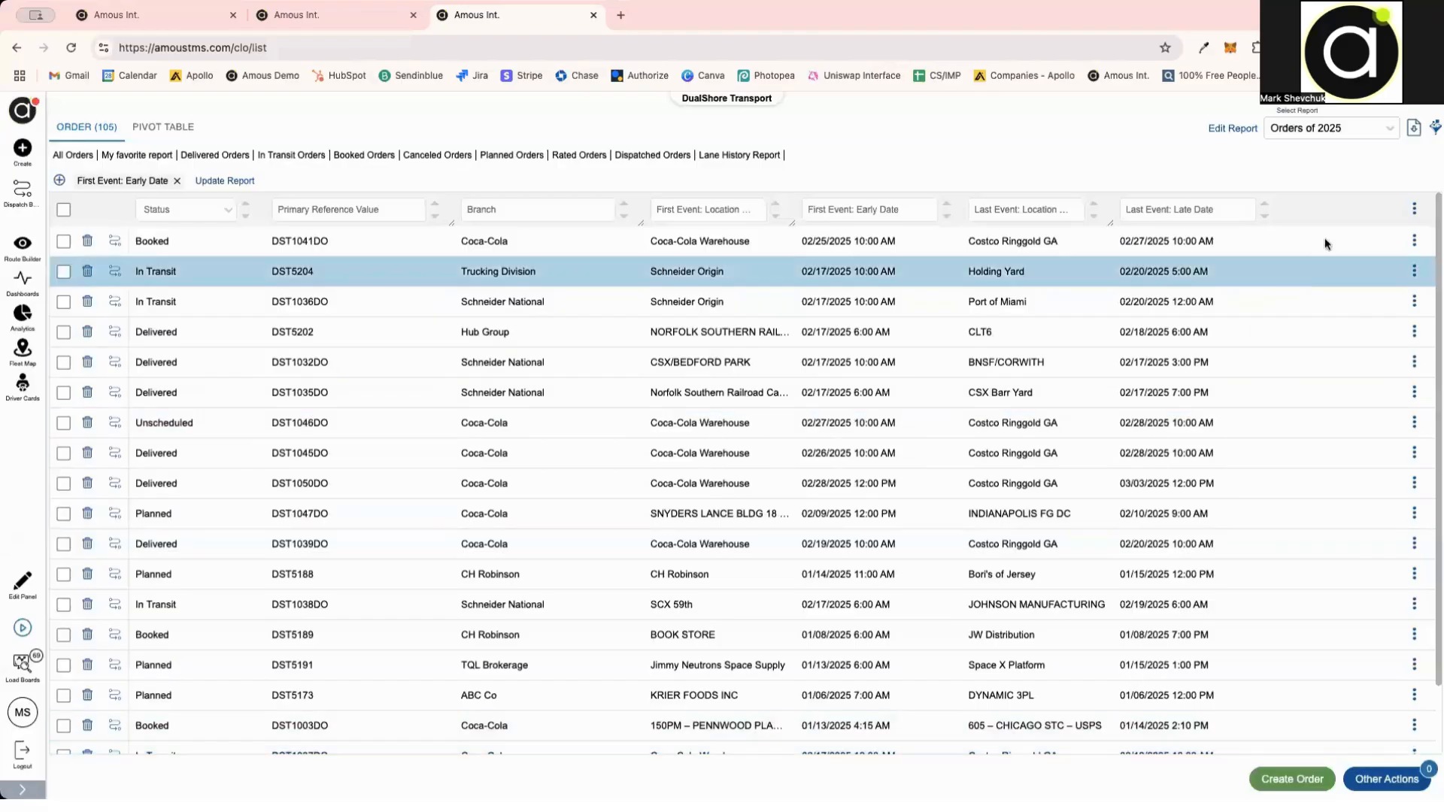
mouse_move(1417, 137)
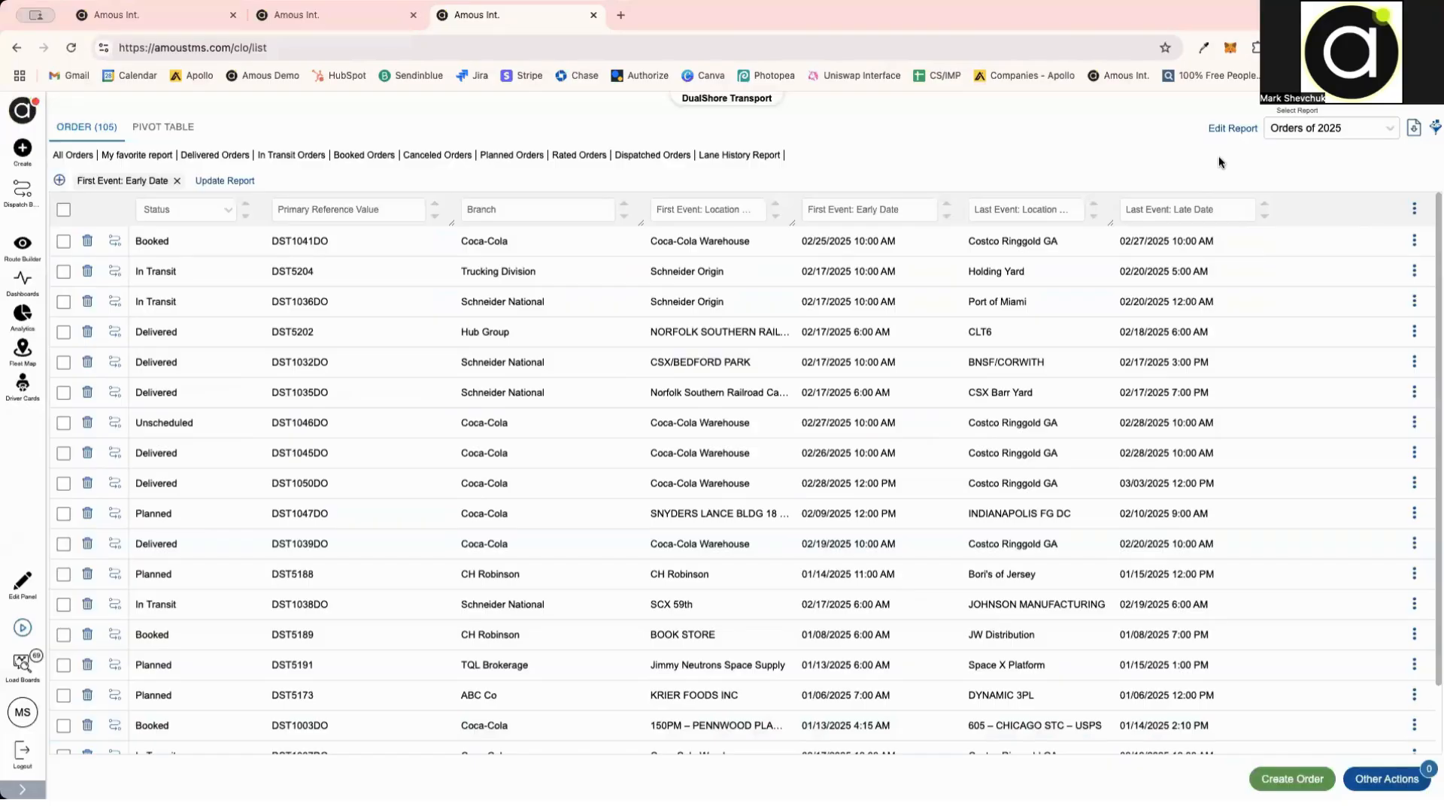
left_click(1413, 129)
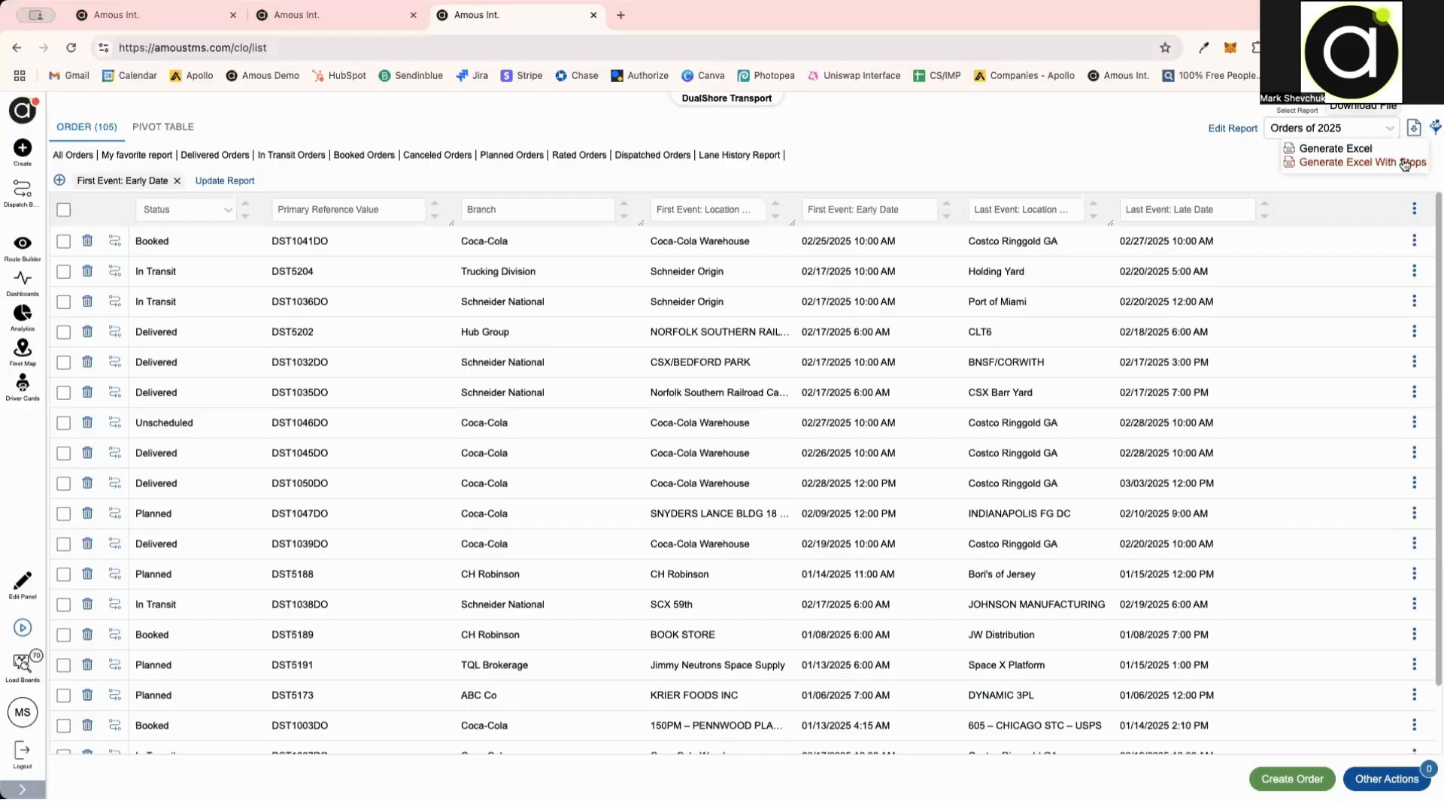
Step: Open the trips view with the Booked Trips report, followed by the Fleet list of drivers
left_click(25, 112)
left_click(99, 627)
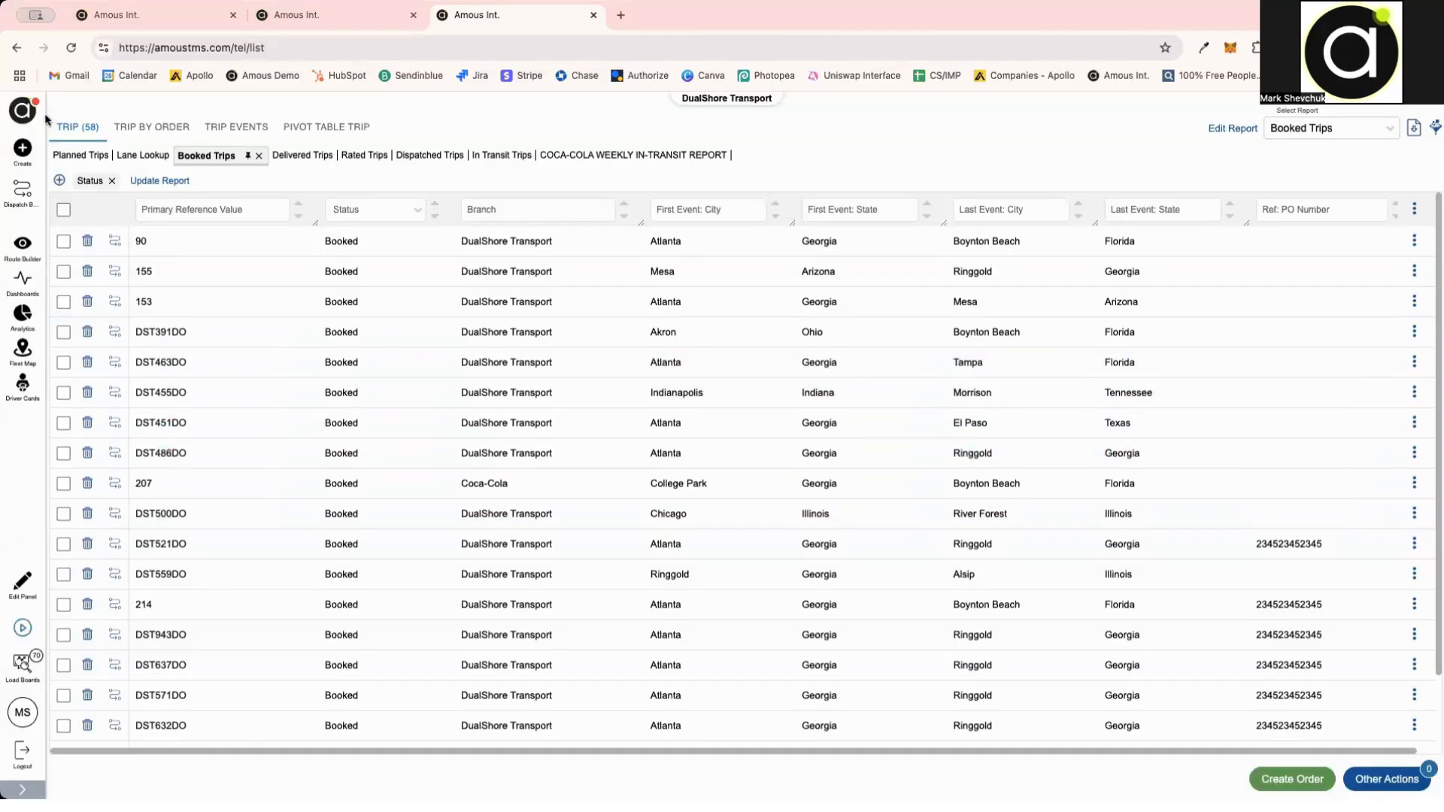
left_click(23, 111)
scroll(146, 535, "down", 10)
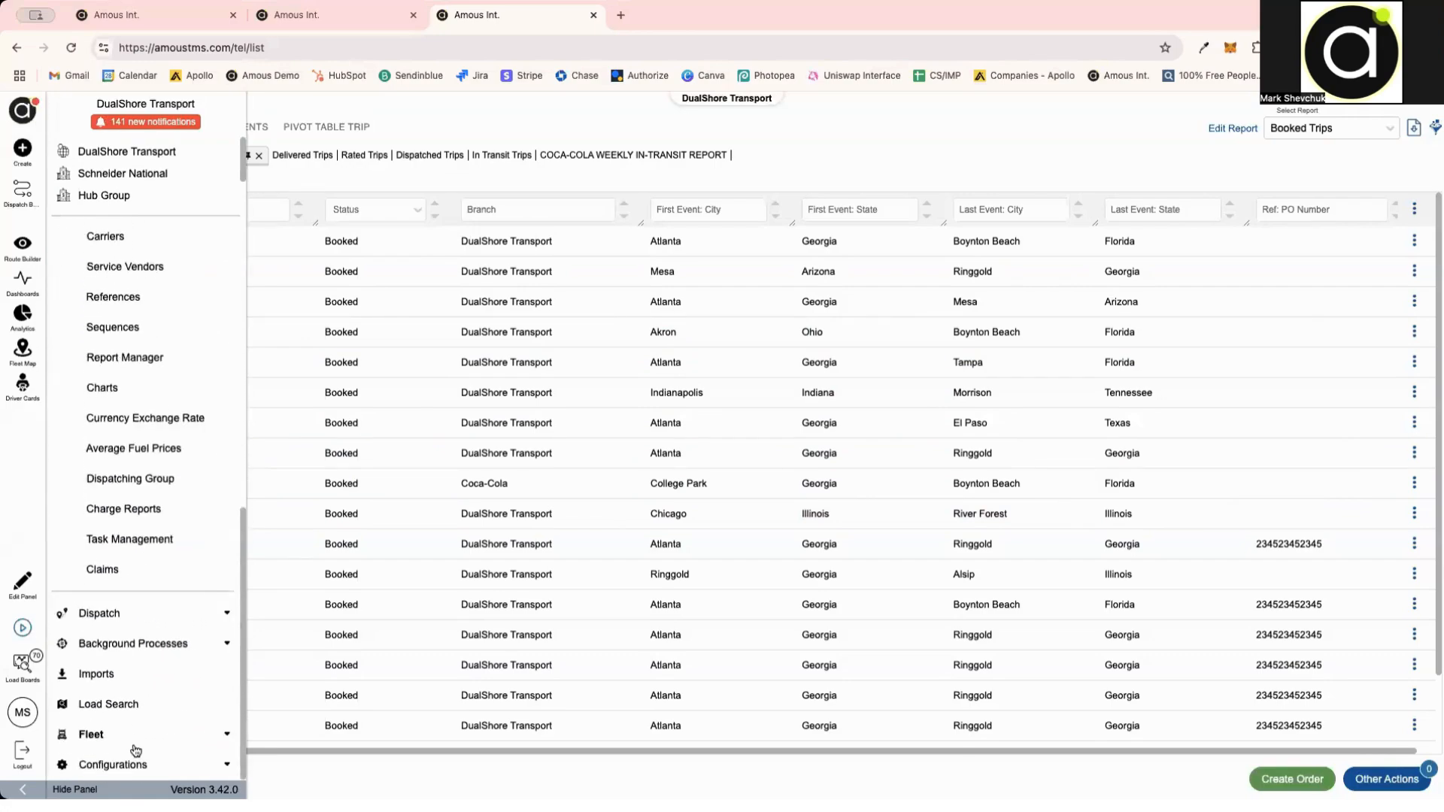
left_click(90, 734)
scroll(150, 557, "down", 5)
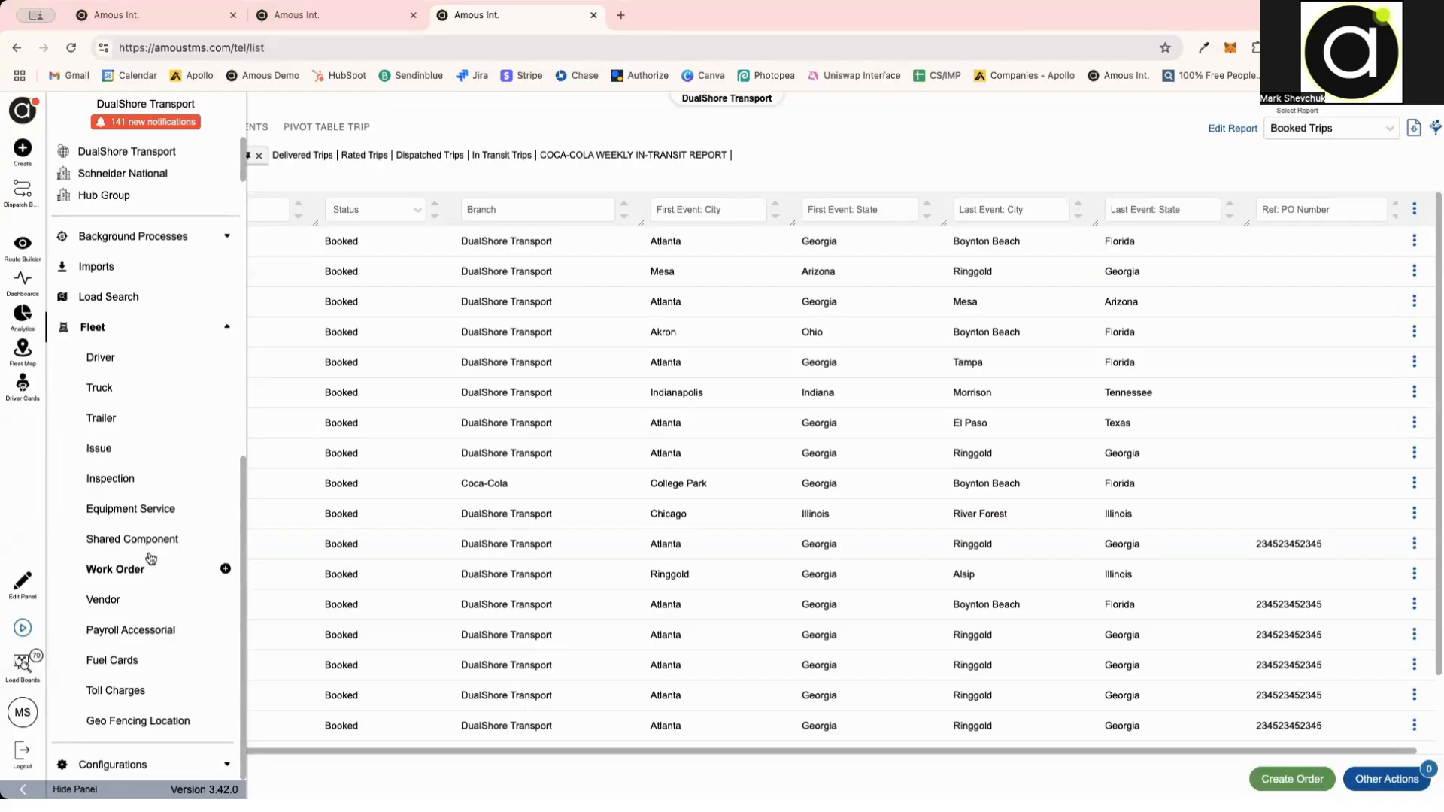
left_click(102, 358)
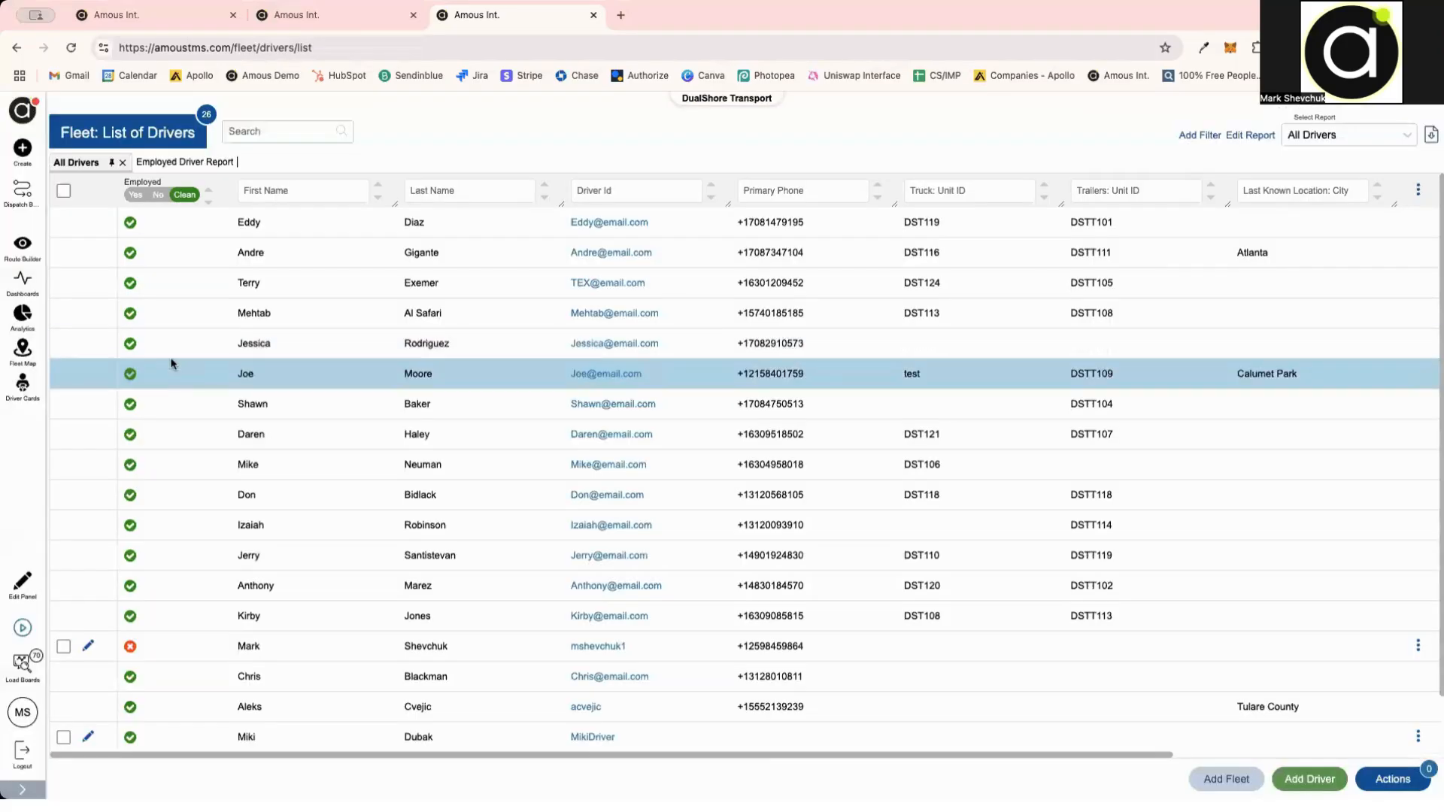
Step: Open the profile of the first listed driver and examine the Dispatcher and Dispatching Group choices without changing them
left_click(365, 219)
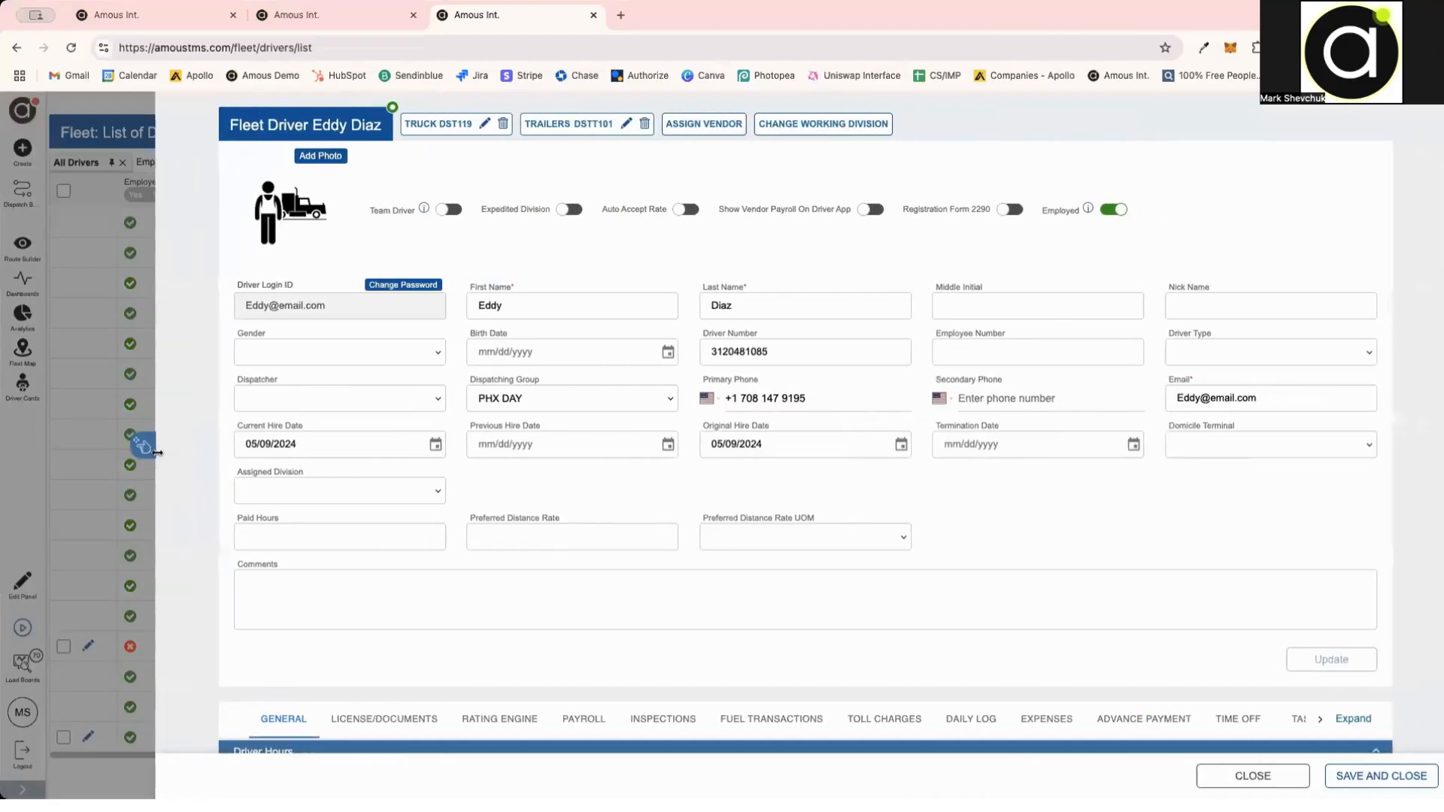
left_click(318, 404)
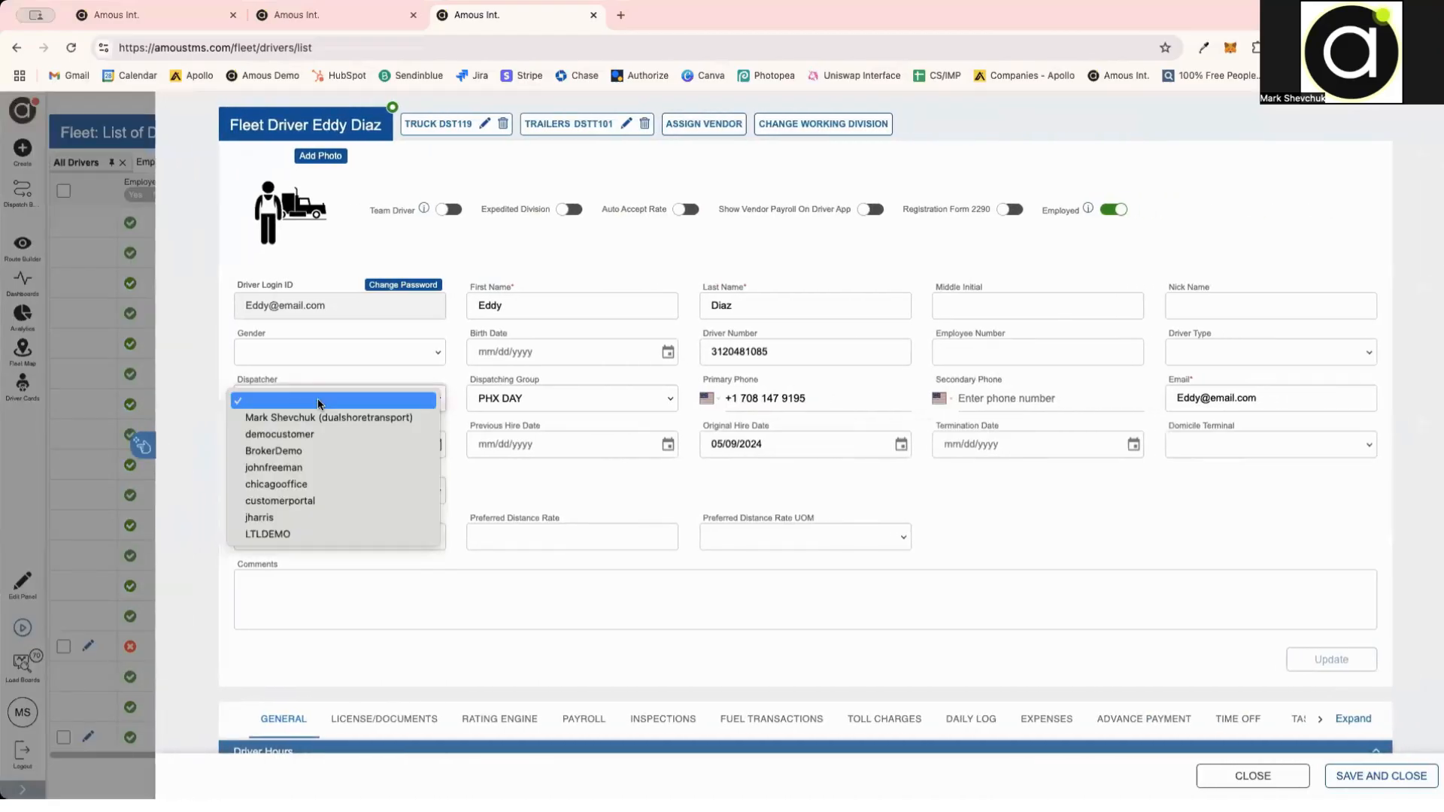
left_click(511, 400)
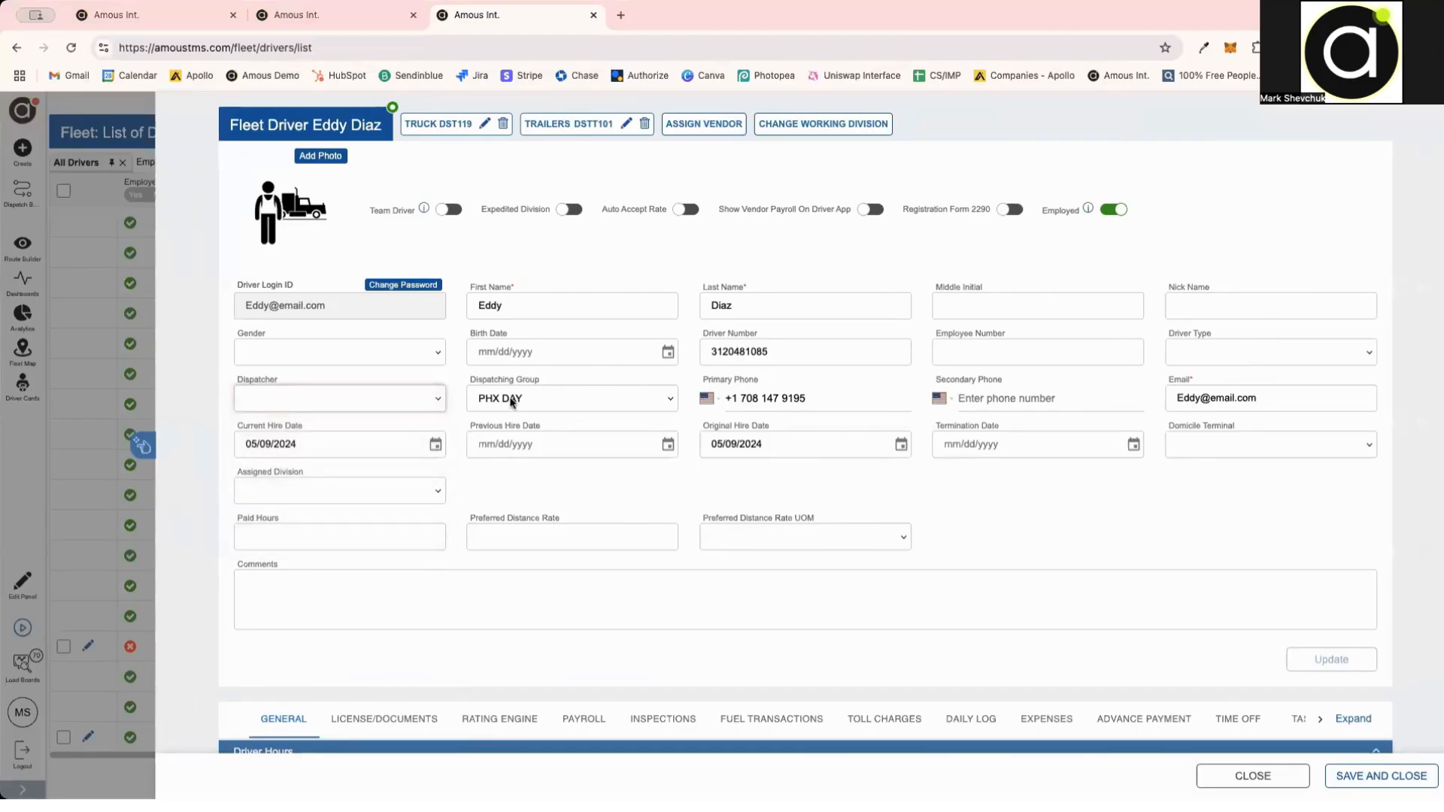
left_click(511, 401)
left_click(932, 508)
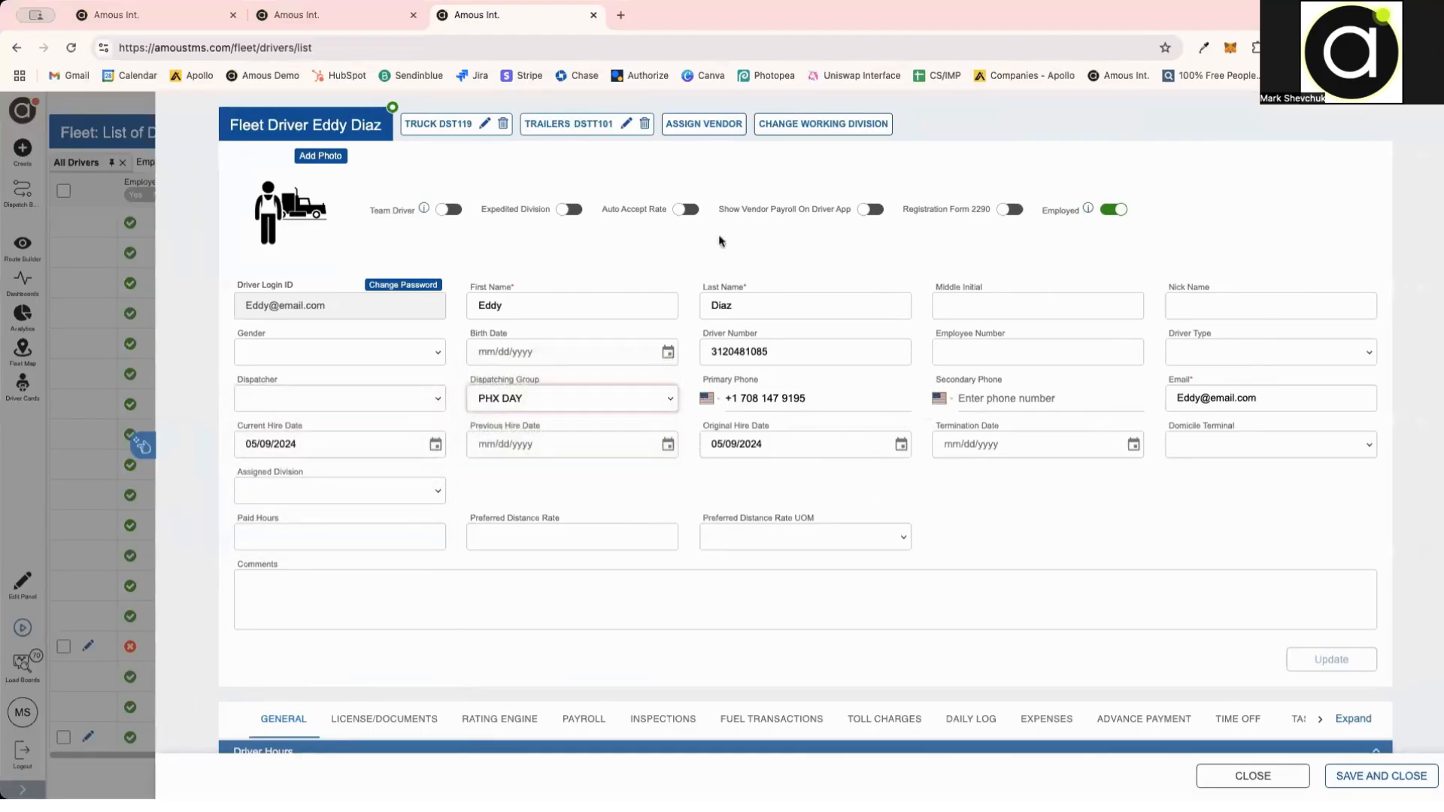
Step: Open the driver's assigned truck DST119, examine its Dispatcher and Dispatching Group choices, and close the record without saving
left_click(460, 124)
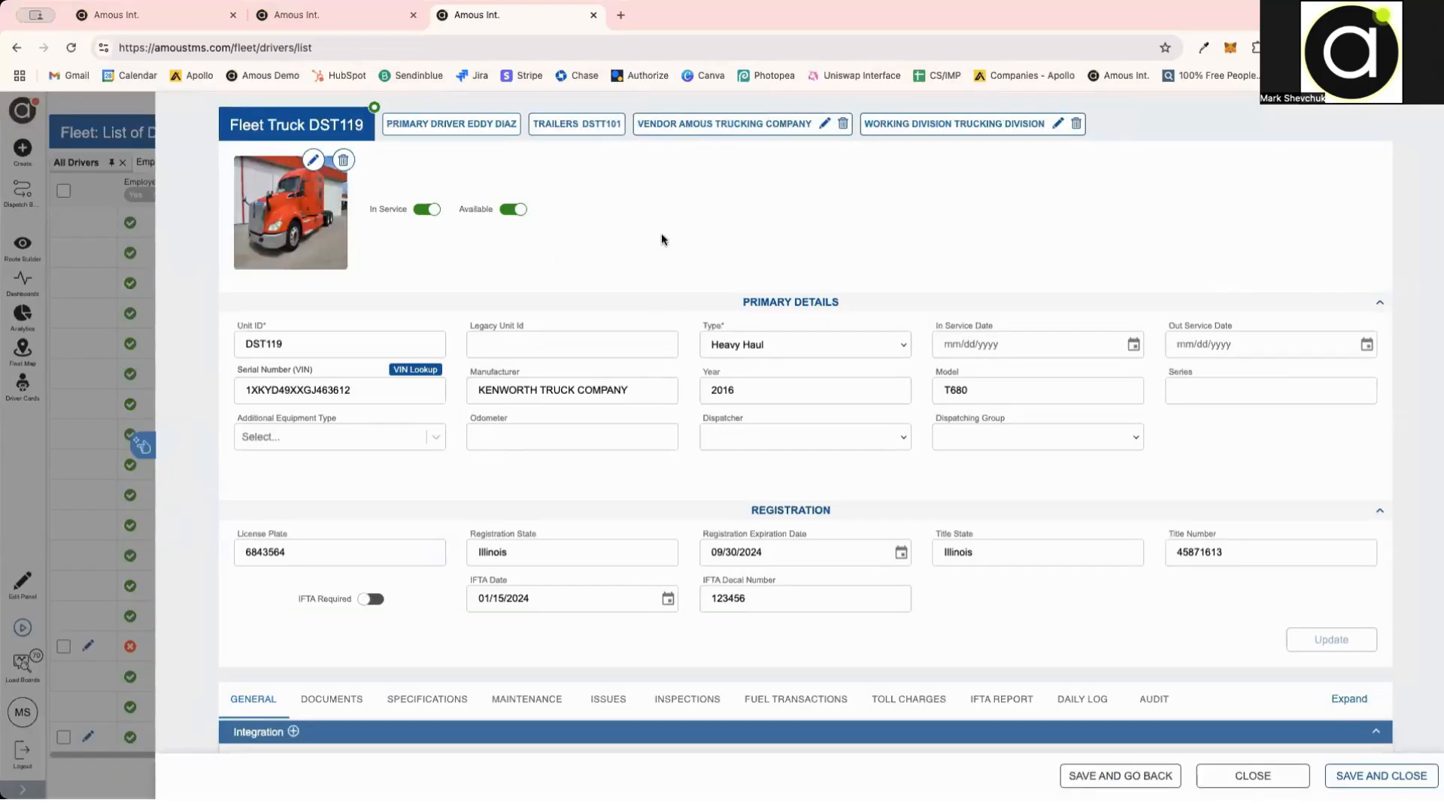
left_click(766, 434)
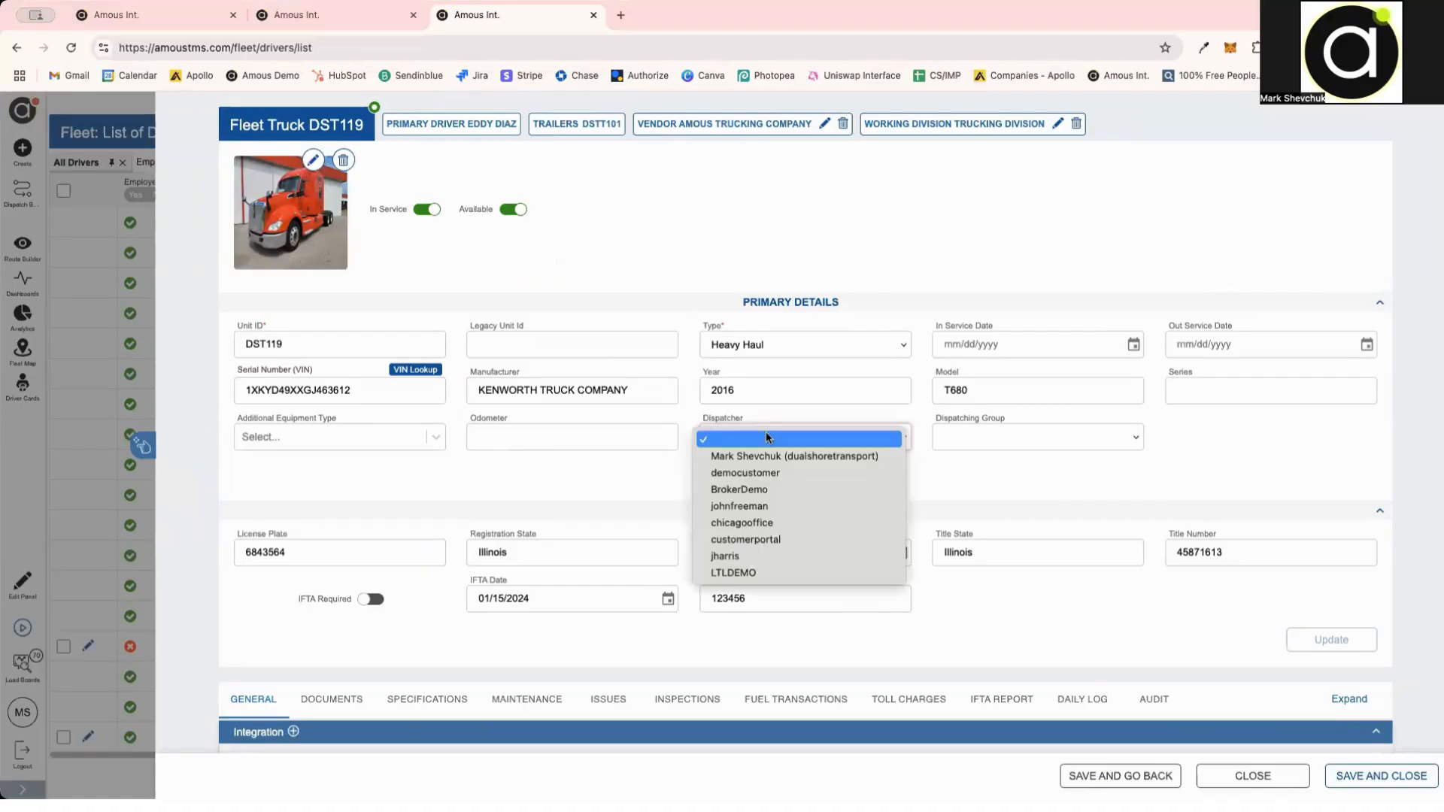
left_click(765, 436)
left_click(994, 438)
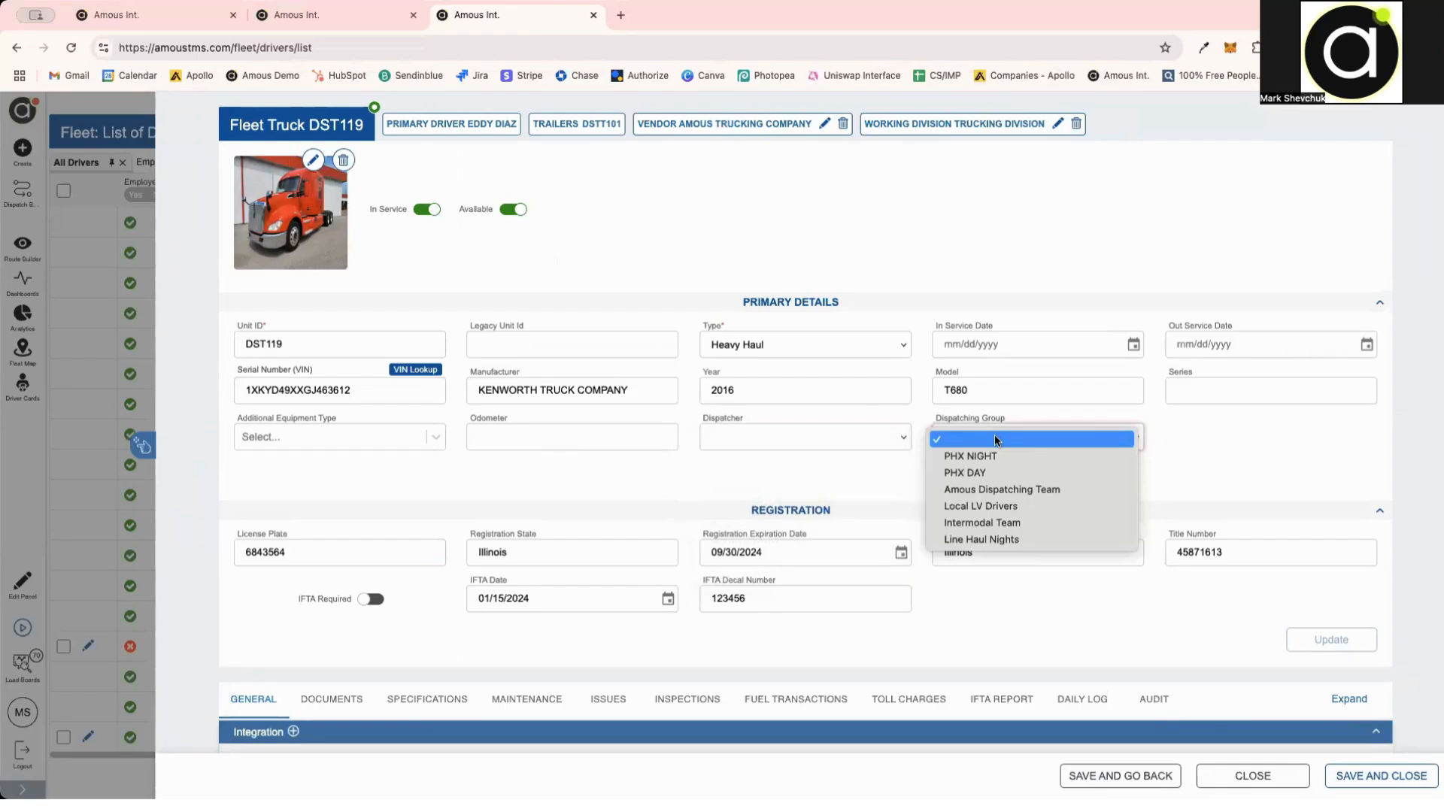
left_click(1225, 766)
left_click(1227, 769)
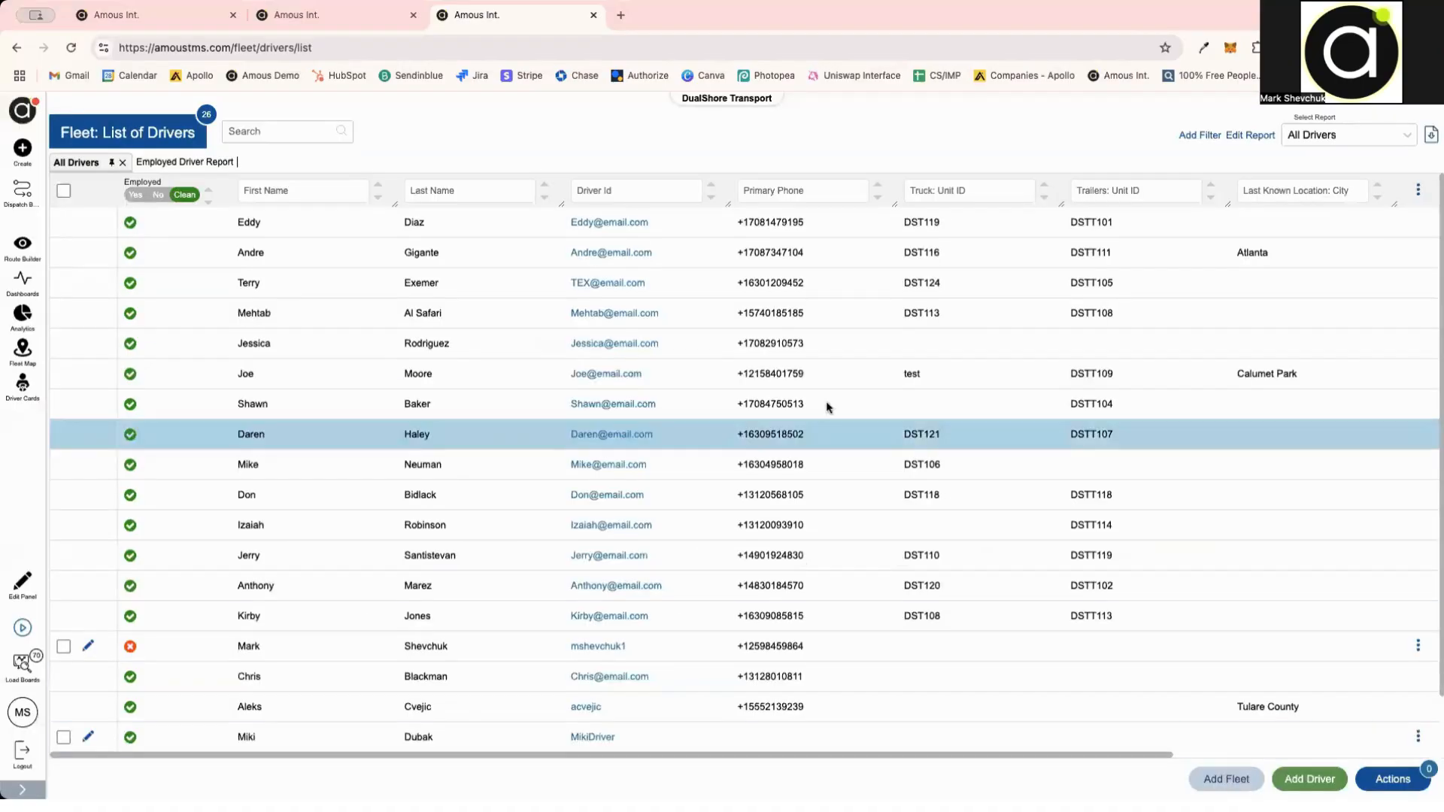
Step: Open the Driver Cards board and group the truck cards by Group/Dispatcher
left_click(31, 110)
scroll(129, 335, "up", 5)
left_click(121, 384)
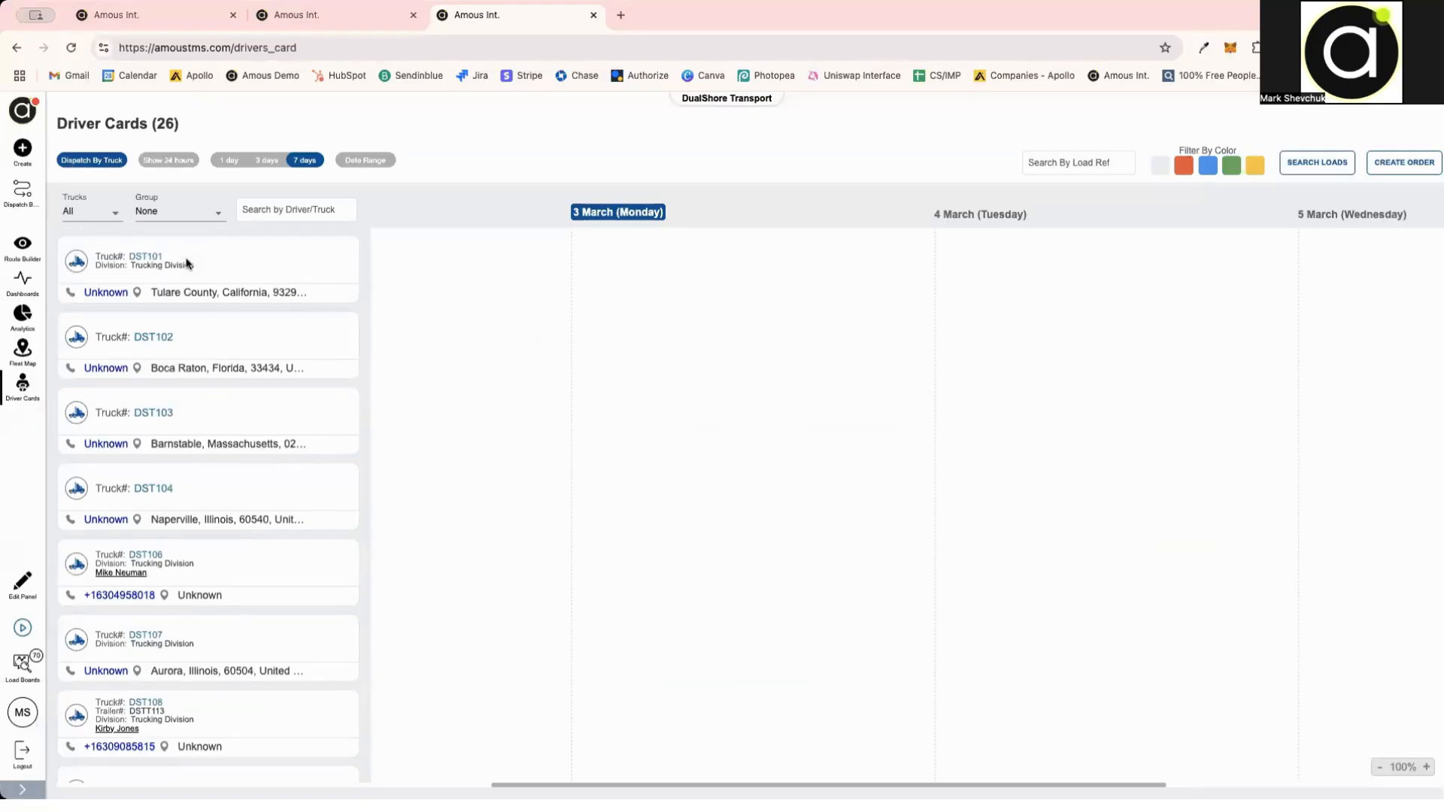
left_click(173, 215)
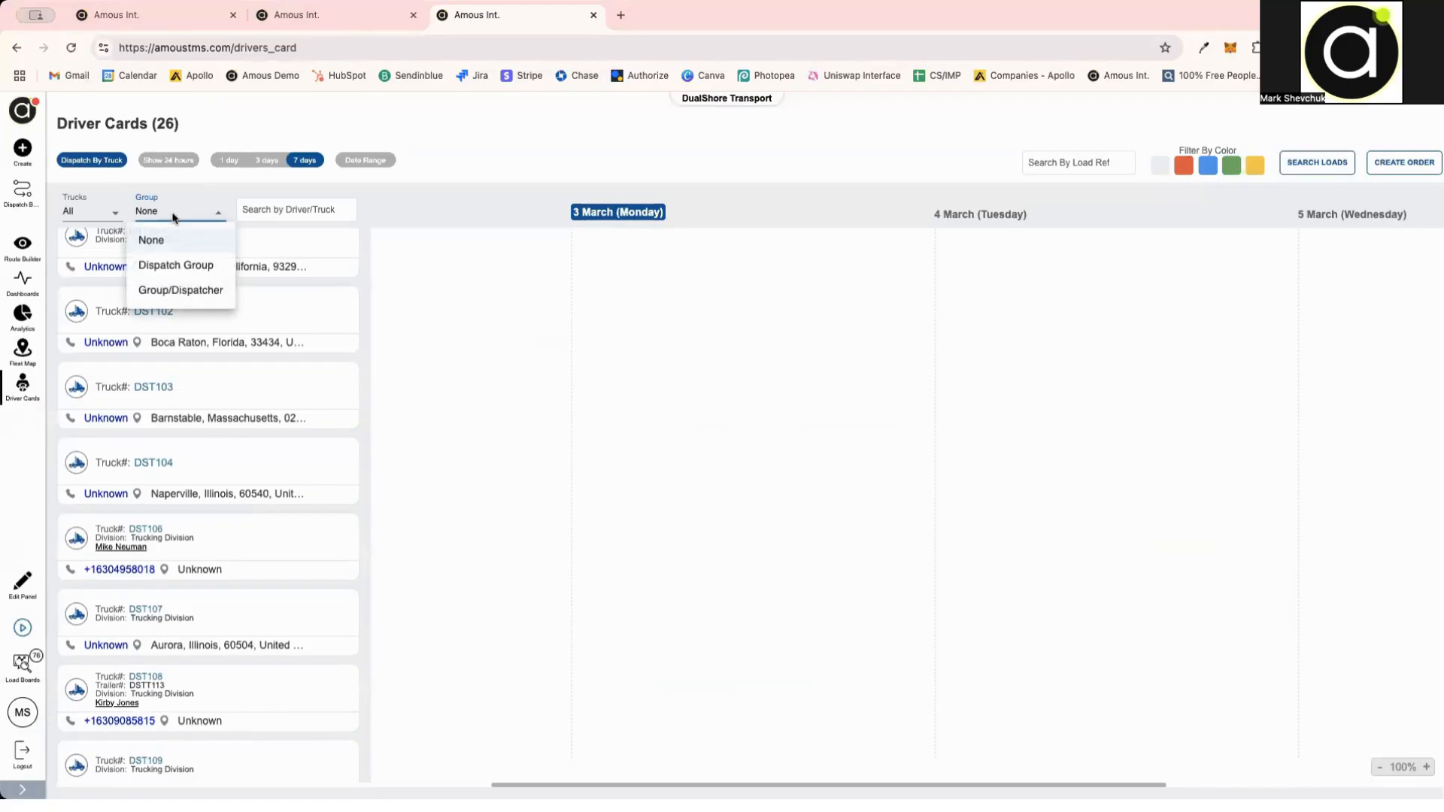
left_click(181, 290)
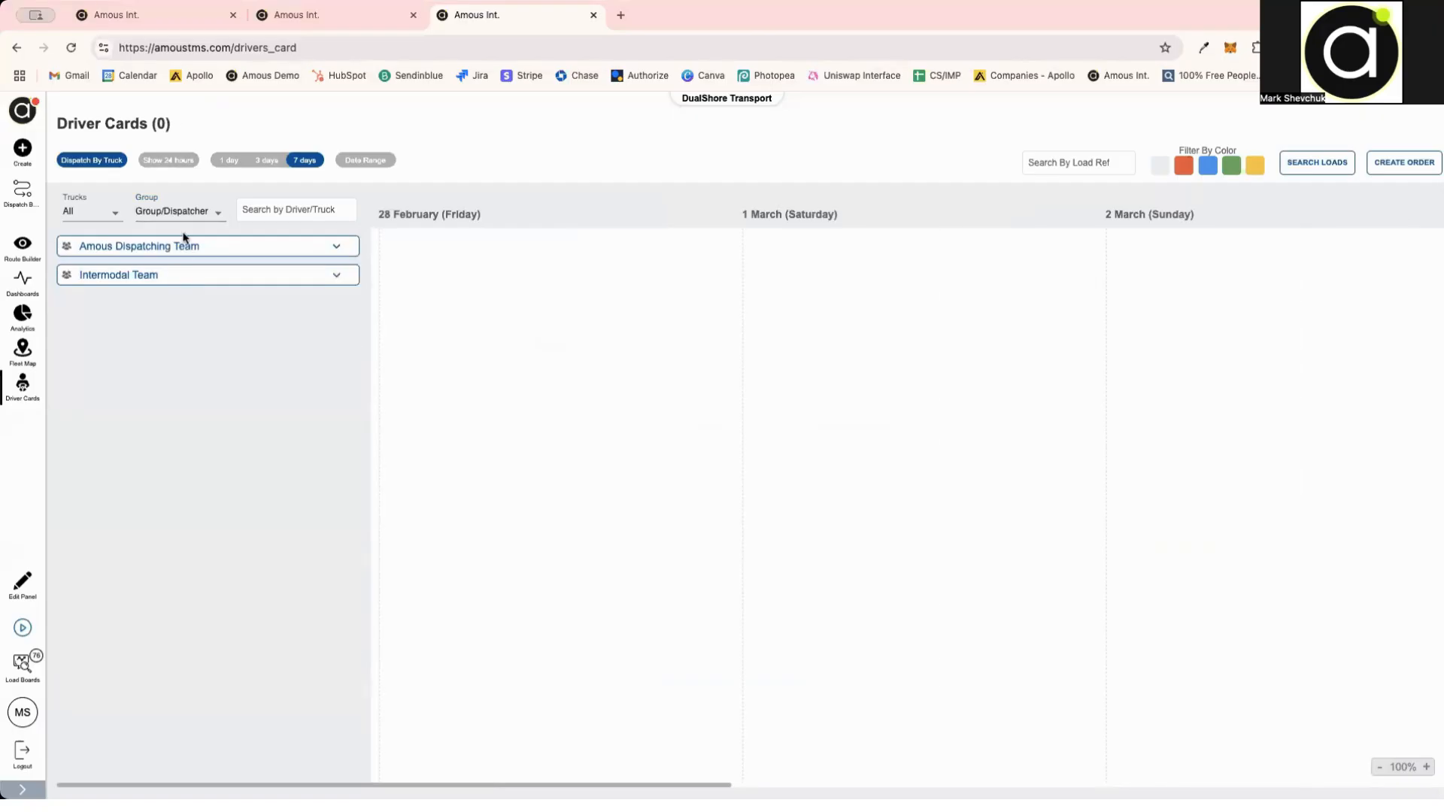